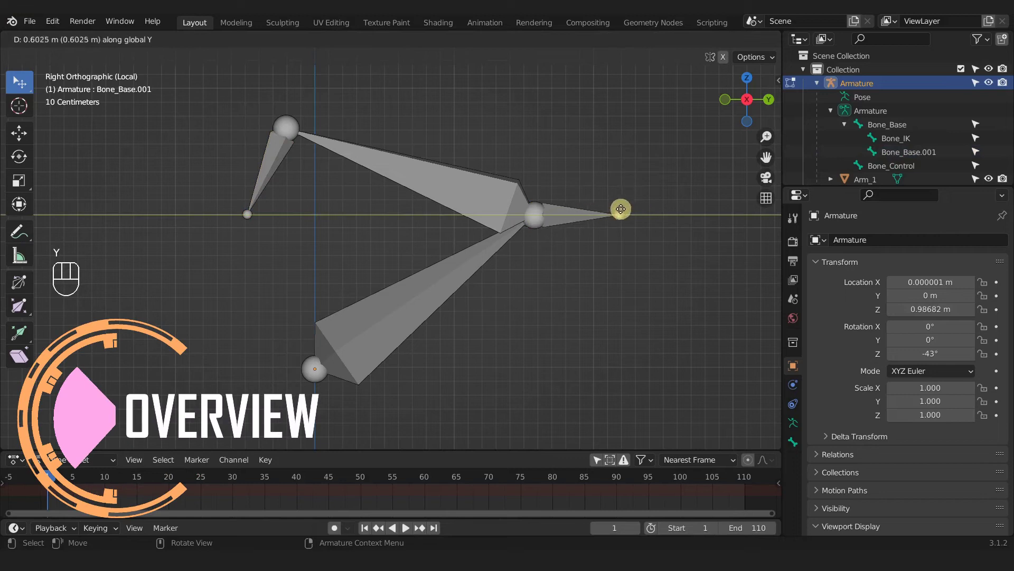
Step: Place the new pole bone about 0.6 m along global Y, and set Armature as the pole target of Bone_IK's IK constraint
{"action": "left_click", "coordinate": [623, 211]}
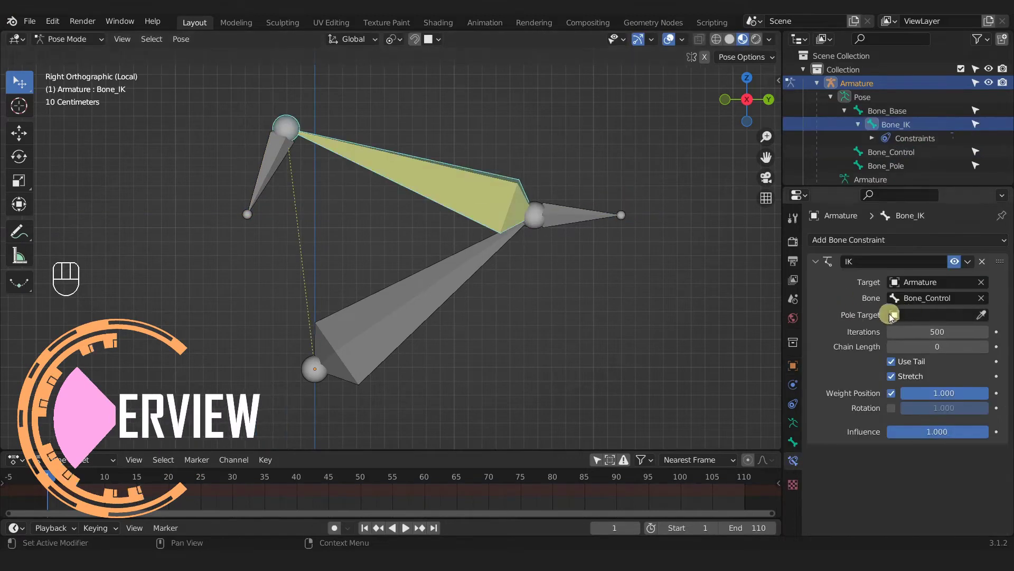
{"action": "left_click", "coordinate": [941, 316]}
{"action": "left_click", "coordinate": [899, 377]}
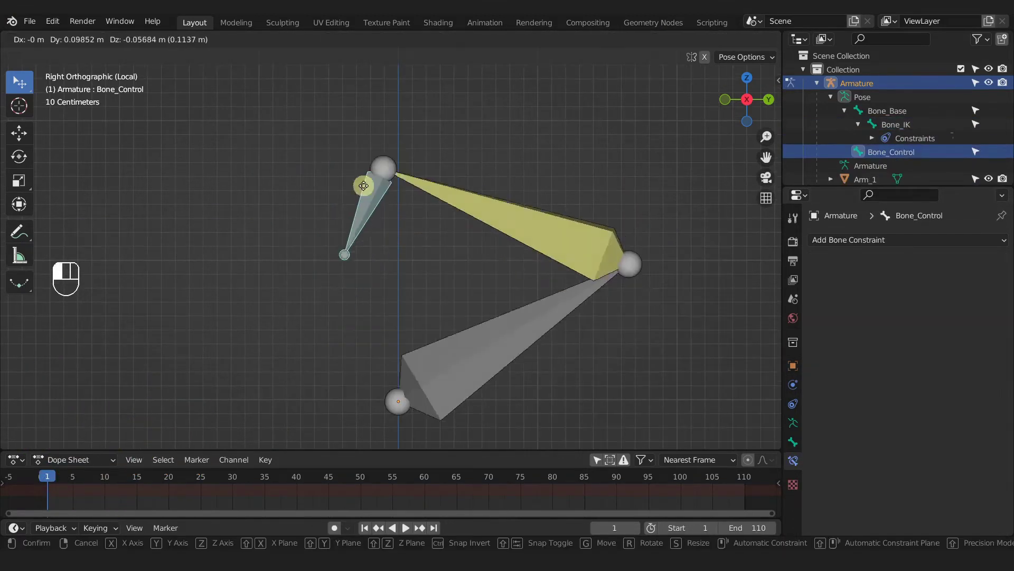
Step: Move Bone_Control through several positions to pose the robot arm through its IK constraint
{"action": "left_click_drag", "start_coordinate": [362, 181], "coordinate": [245, 213]}
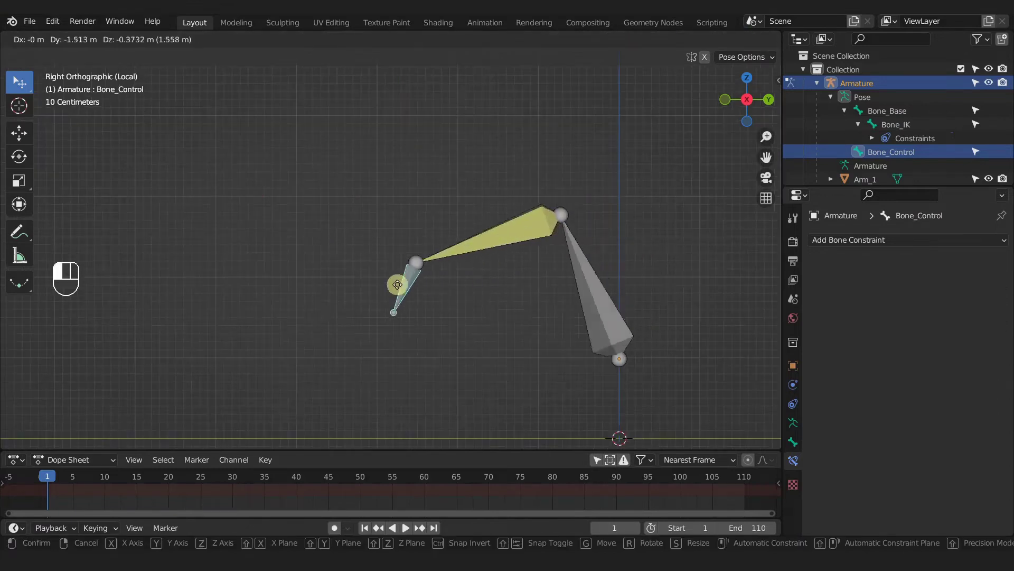
{"action": "left_click_drag", "start_coordinate": [397, 284], "coordinate": [408, 335]}
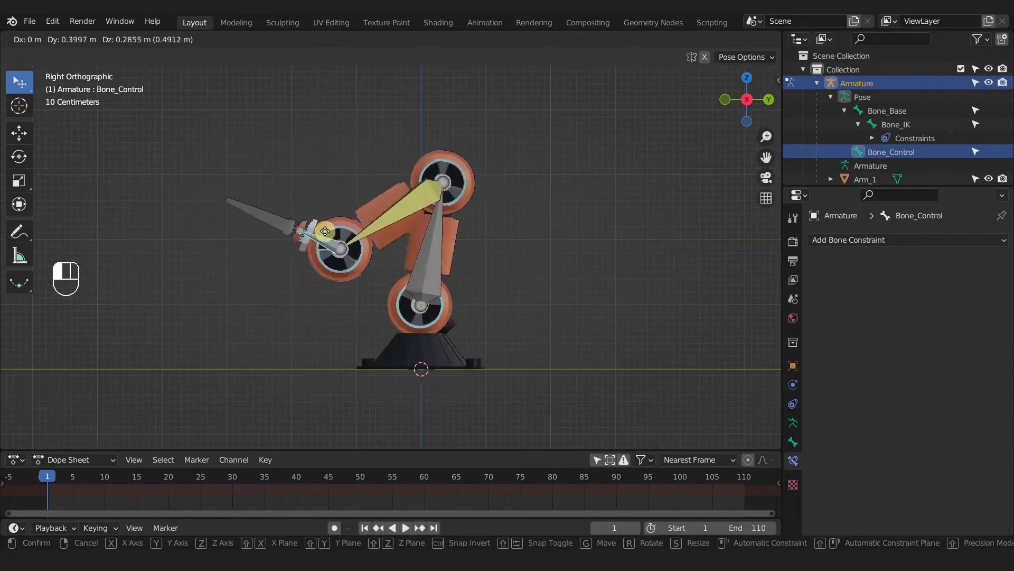
{"action": "left_click_drag", "start_coordinate": [325, 231], "coordinate": [245, 233]}
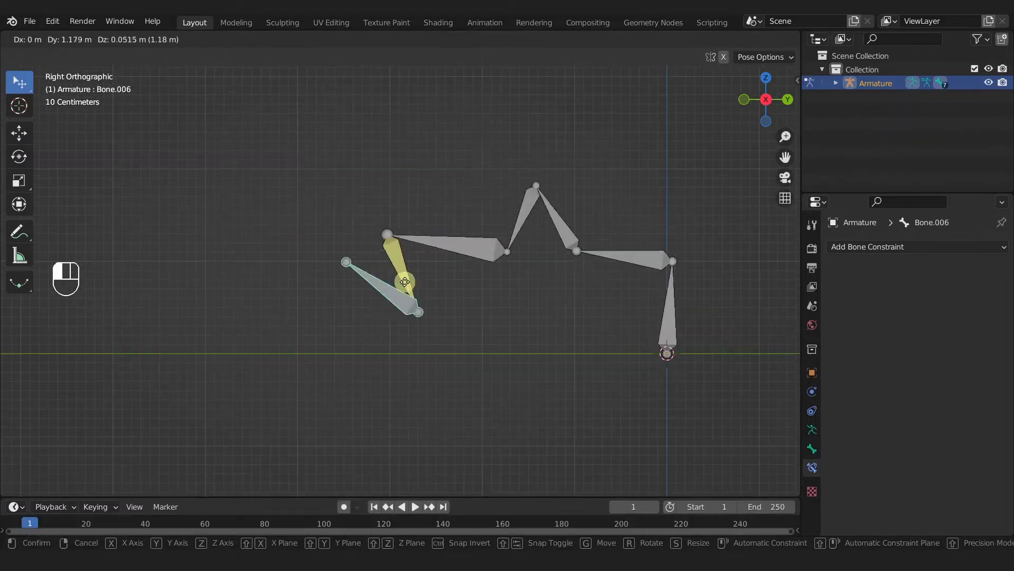
Step: Move Bone.006 at the end of the long bone chain, and raise the chain length of Bone.005's IK constraint by one
{"action": "left_click_drag", "start_coordinate": [404, 281], "coordinate": [569, 293]}
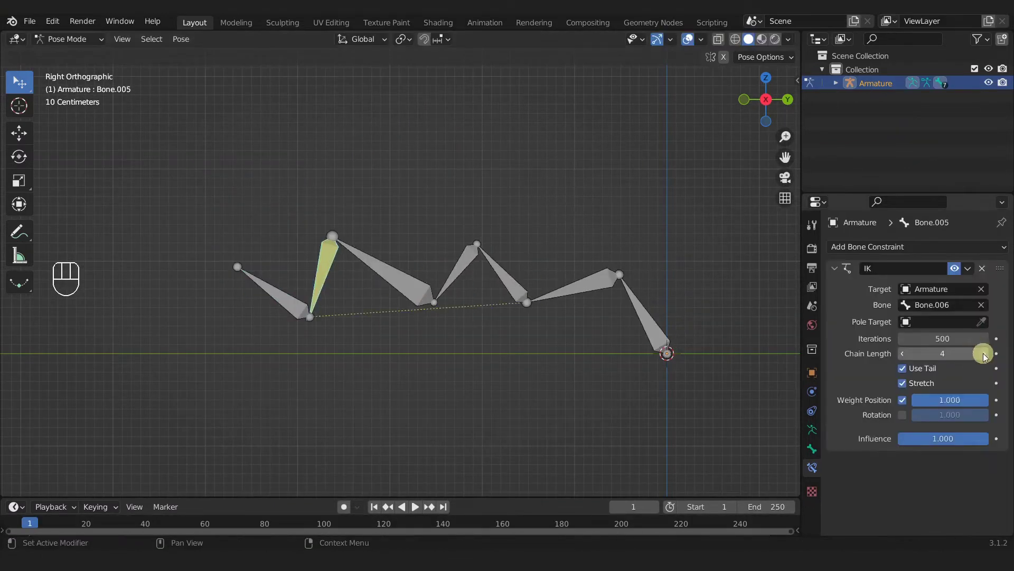
{"action": "left_click", "coordinate": [982, 351]}
{"action": "left_click", "coordinate": [673, 355]}
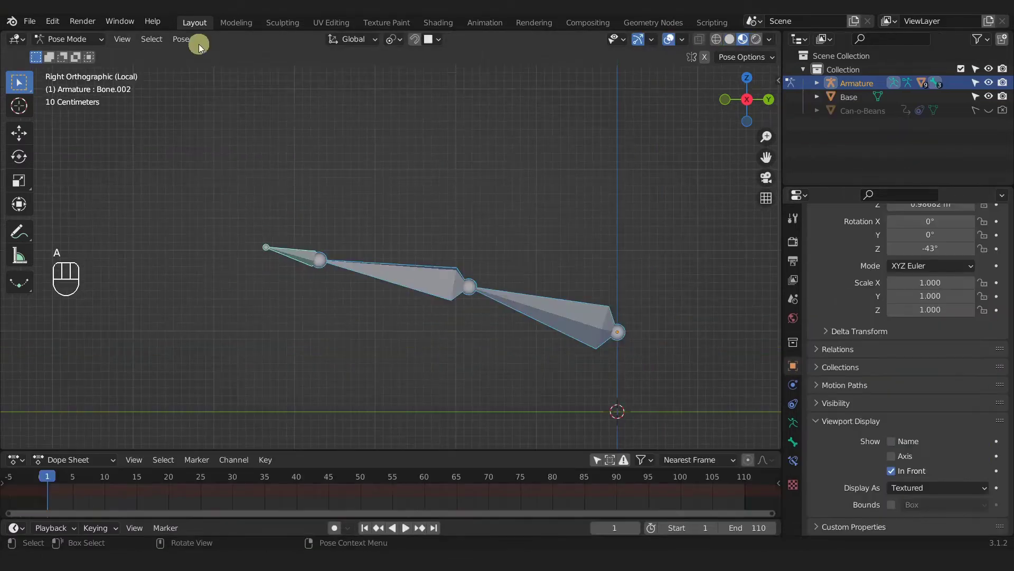
Step: Apply the current pose of all arm bones as the rest pose, and reposition Bone_Control in Edit Mode
{"action": "left_click", "coordinate": [201, 48]}
{"action": "mouse_move", "coordinate": [238, 68]}
{"action": "left_click", "coordinate": [375, 69]}
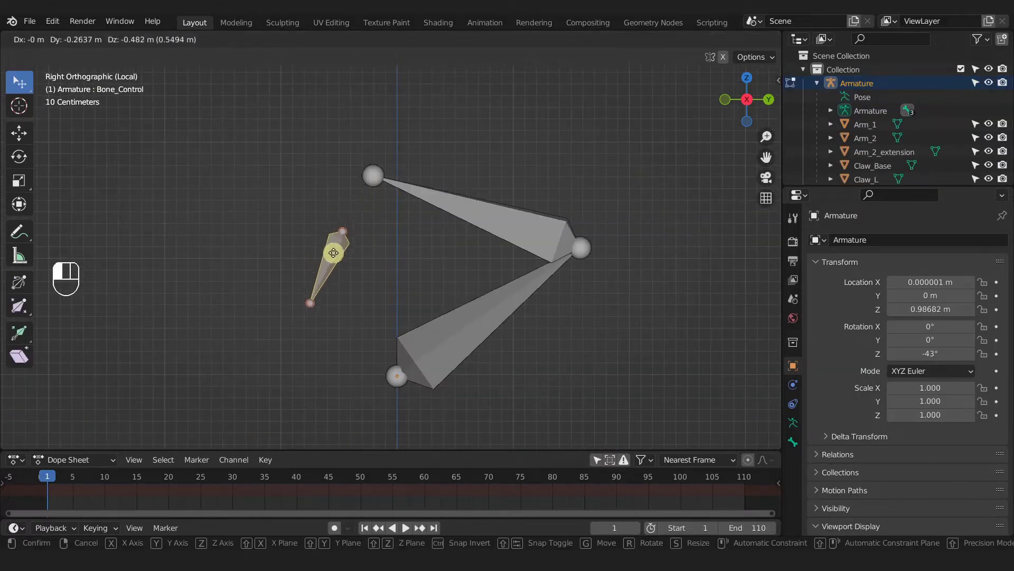
{"action": "left_click_drag", "start_coordinate": [333, 254], "coordinate": [306, 249]}
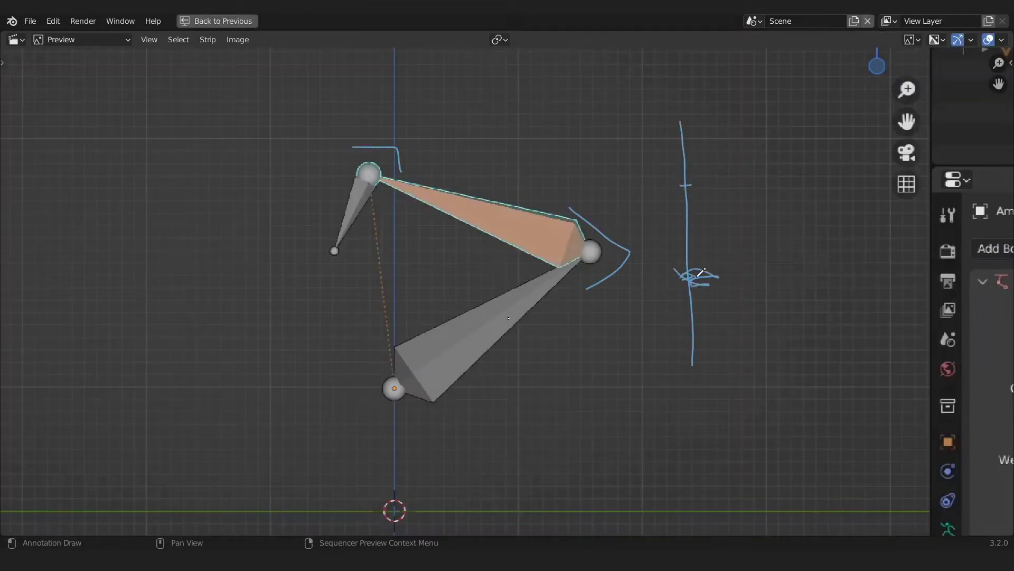
Step: Sketch annotation strokes beside the arm bones, and adjust the pole angle of Bone_IK's IK constraint
{"action": "left_click_drag", "start_coordinate": [808, 302], "coordinate": [777, 132]}
{"action": "left_click_drag", "start_coordinate": [828, 391], "coordinate": [858, 296]}
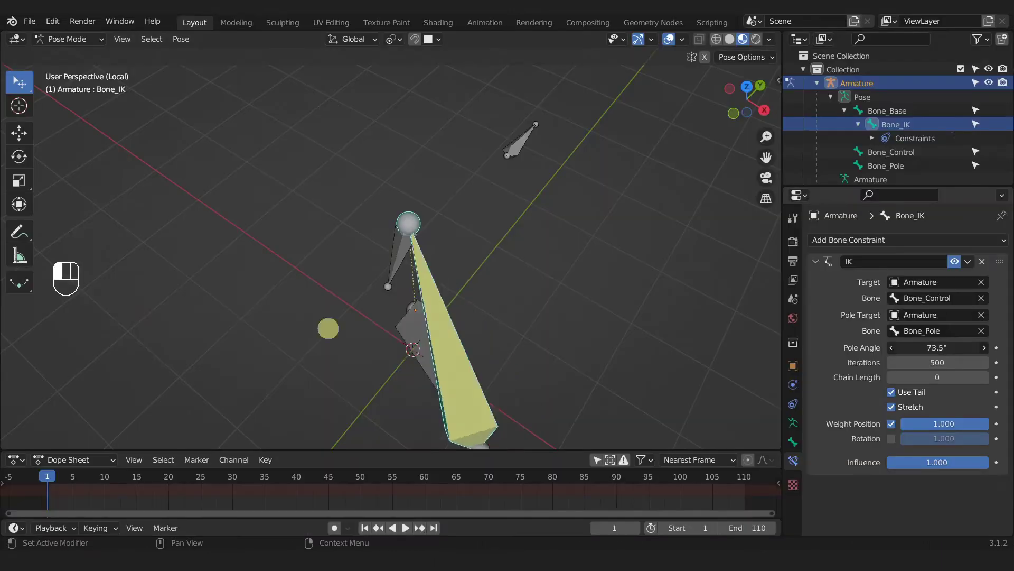
{"action": "left_click_drag", "start_coordinate": [447, 187], "coordinate": [286, 192]}
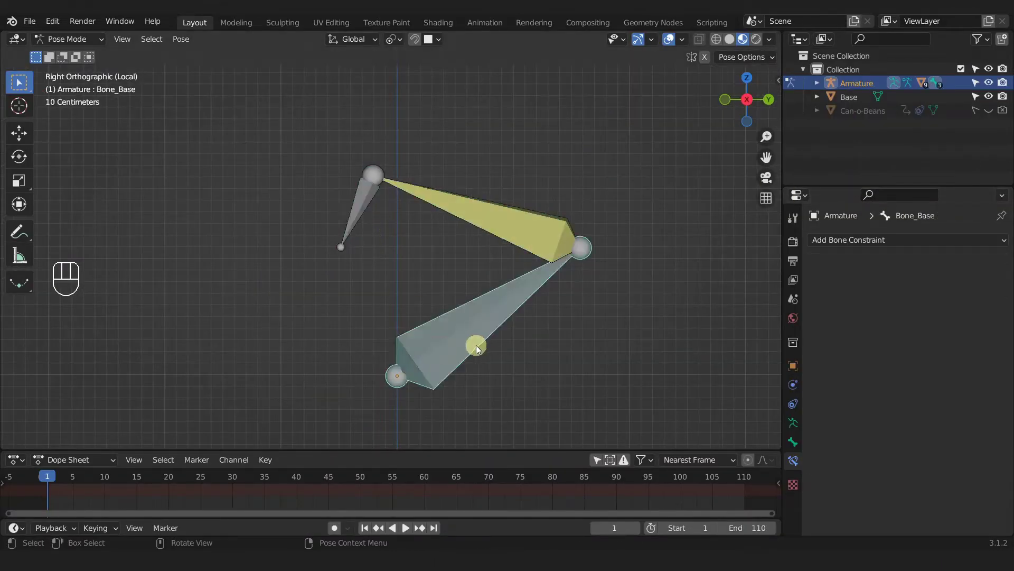
Step: Try rotating Bone_Base, Bone_IK and Bone_Control individually in Pose Mode
{"action": "key", "text": "r"}
{"action": "key", "text": "Escape"}
{"action": "left_click", "coordinate": [402, 190]}
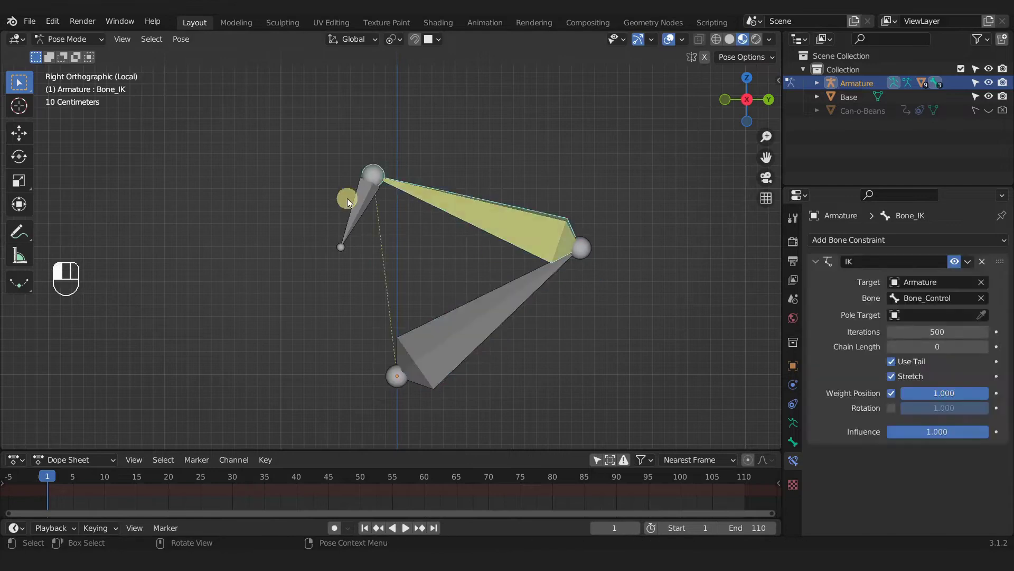
{"action": "key", "text": "r"}
{"action": "key", "text": "Escape"}
{"action": "left_click", "coordinate": [357, 211]}
{"action": "key", "text": "r"}
{"action": "key", "text": "Escape"}
{"action": "left_click", "coordinate": [534, 256]}
{"action": "key", "text": "r"}
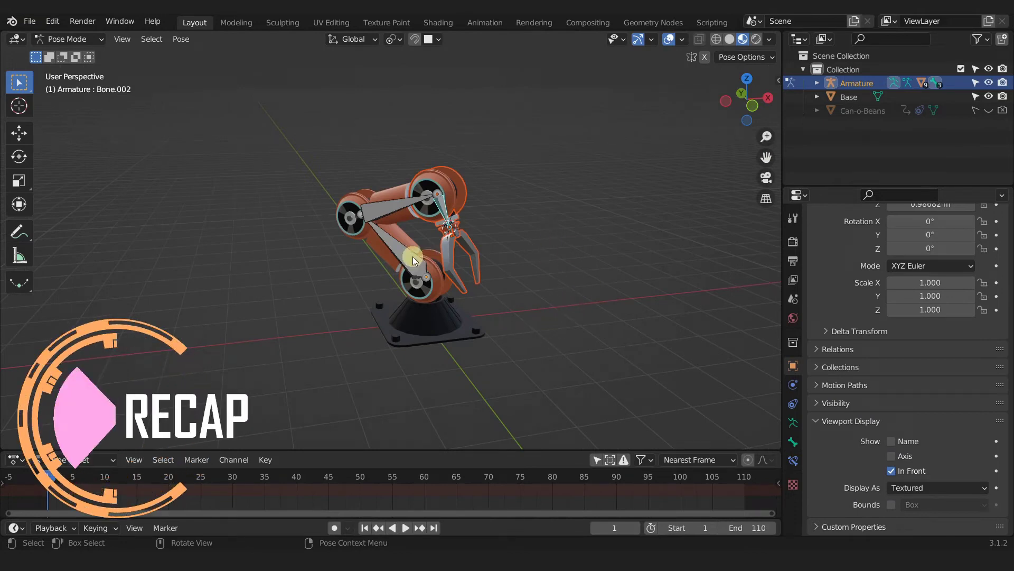
Step: Rotate Bone.001, the robot arm's upper segment, in Pose Mode
{"action": "scroll", "coordinate": [413, 256], "scroll_direction": "up", "scroll_amount": 6}
{"action": "middle_click_drag", "start_coordinate": [418, 253], "coordinate": [477, 240]}
{"action": "left_click", "coordinate": [378, 185]}
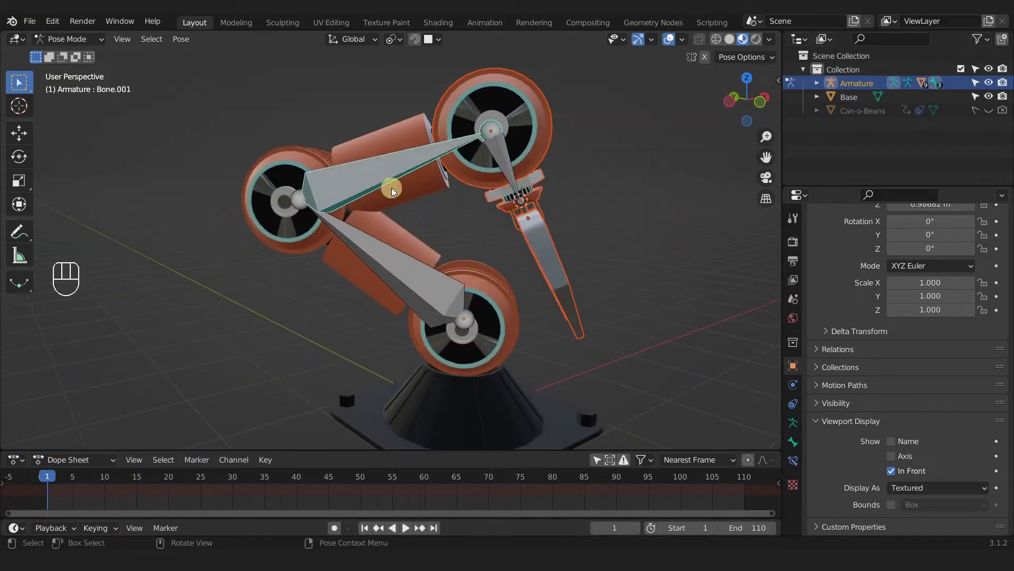
{"action": "scroll", "coordinate": [379, 186], "scroll_direction": "down", "scroll_amount": 3}
{"action": "key", "text": "r"}
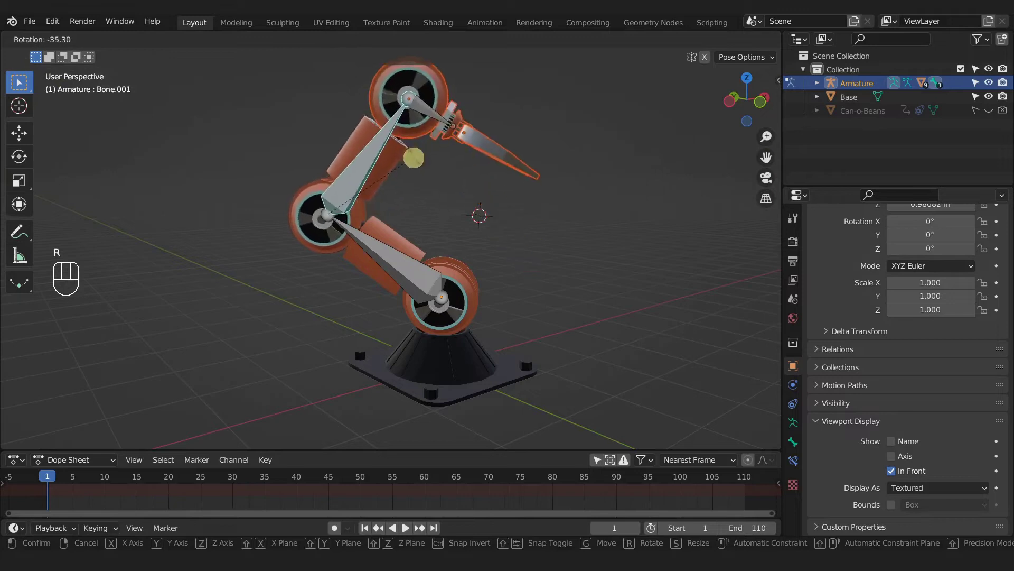
{"action": "left_click", "coordinate": [435, 197]}
Step: Rotate the lower arm bone up over the base, and raise Bone.001 outward from the elbow joint
{"action": "left_click", "coordinate": [394, 260]}
{"action": "key", "text": "r"}
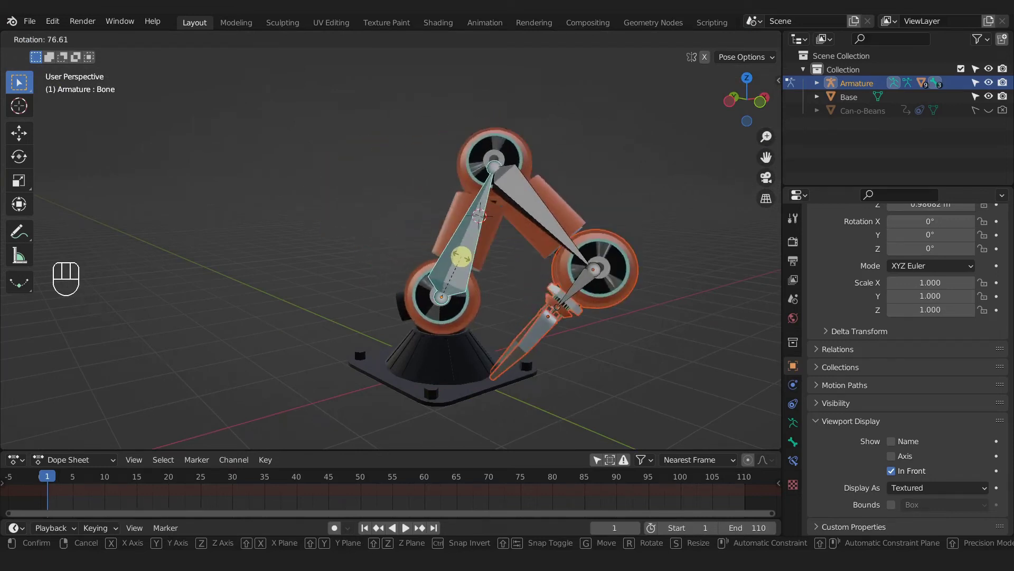
{"action": "left_click", "coordinate": [468, 241]}
{"action": "left_click", "coordinate": [526, 210]}
{"action": "key", "text": "r"}
{"action": "left_click", "coordinate": [575, 141]}
Step: Rotate Bone.002 so the claw points outward from the end of the arm
{"action": "middle_click_drag", "start_coordinate": [566, 191], "coordinate": [506, 253], "text": "shift"}
{"action": "left_click", "coordinate": [563, 175]}
{"action": "key", "text": "r"}
{"action": "key", "text": "r"}
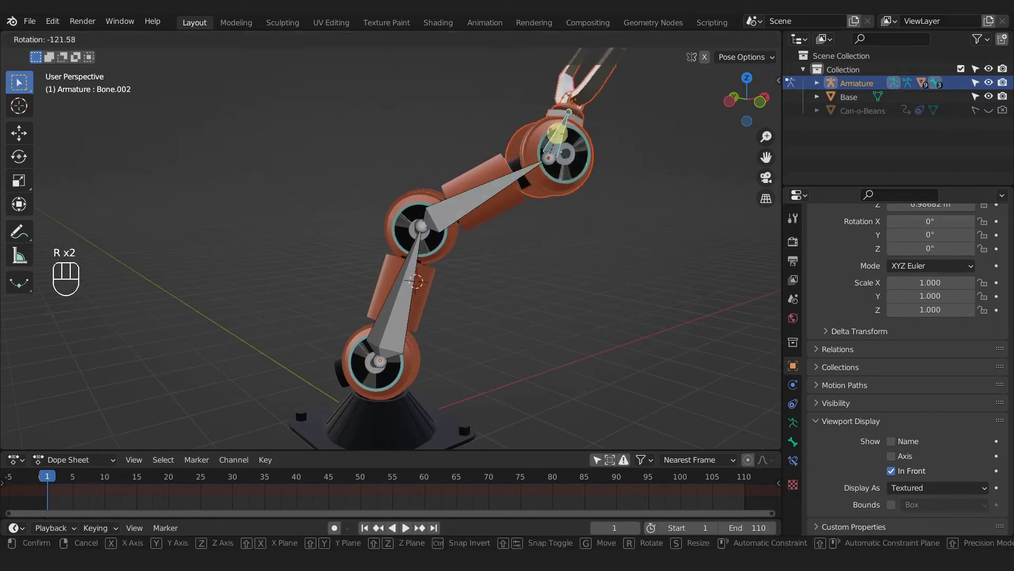
{"action": "left_click", "coordinate": [563, 154]}
Step: Swing Bone.001 downward, and rotate the lower arm bone down toward the ground
{"action": "left_click", "coordinate": [483, 198]}
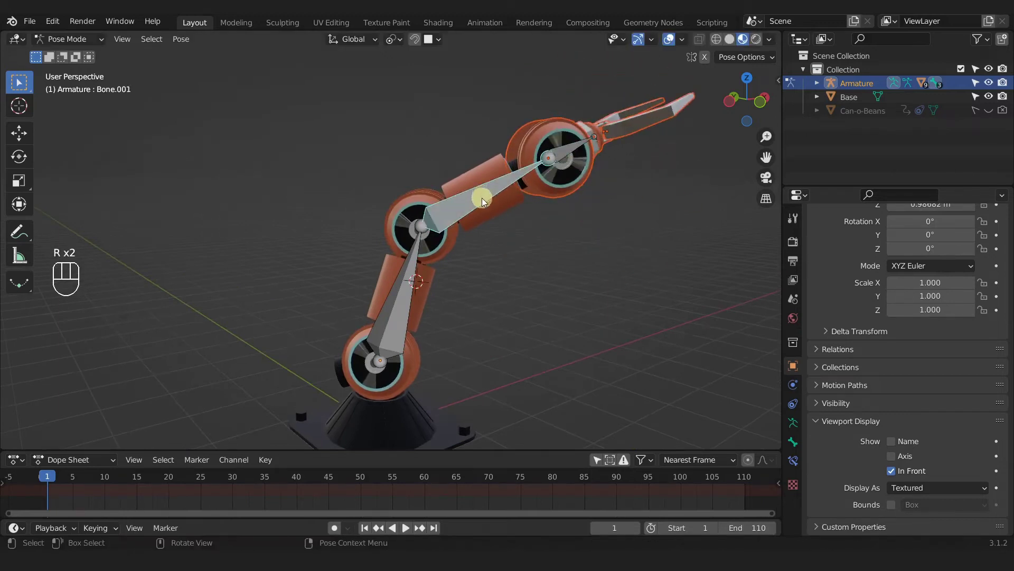
{"action": "key", "text": "r"}
{"action": "left_click", "coordinate": [566, 272]}
{"action": "left_click", "coordinate": [402, 294]}
{"action": "key", "text": "g"}
{"action": "key", "text": "r"}
{"action": "left_click", "coordinate": [536, 337]}
Step: Rotate Bone.001 back up until the upper arm segment is nearly level
{"action": "left_click", "coordinate": [536, 333]}
{"action": "key", "text": "r"}
{"action": "key", "text": "r"}
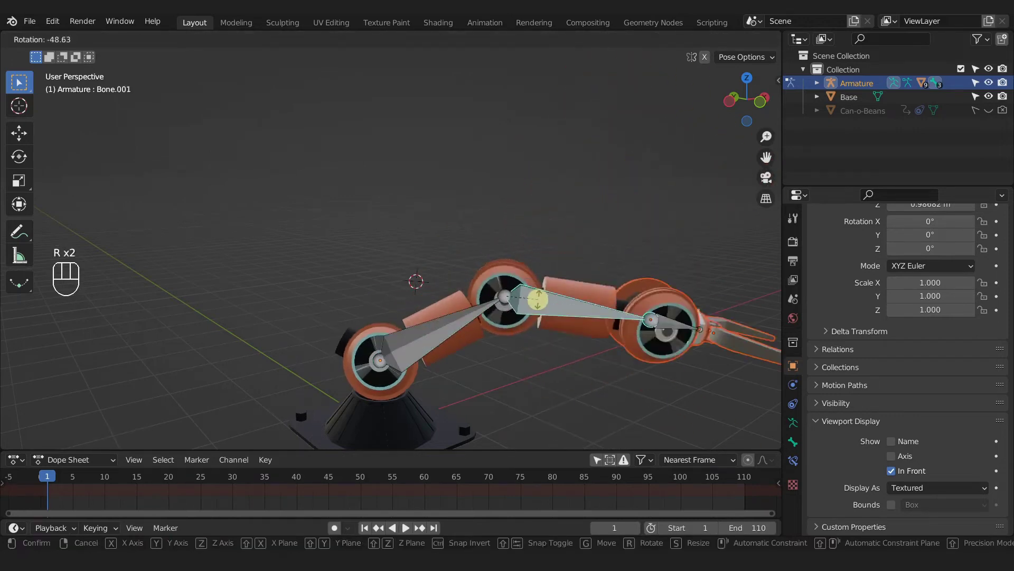
{"action": "left_click", "coordinate": [539, 301]}
Step: Try to move Bone.002 at the claw to reposition the arm from its tip
{"action": "middle_click_drag", "start_coordinate": [611, 324], "coordinate": [578, 257], "text": "shift"}
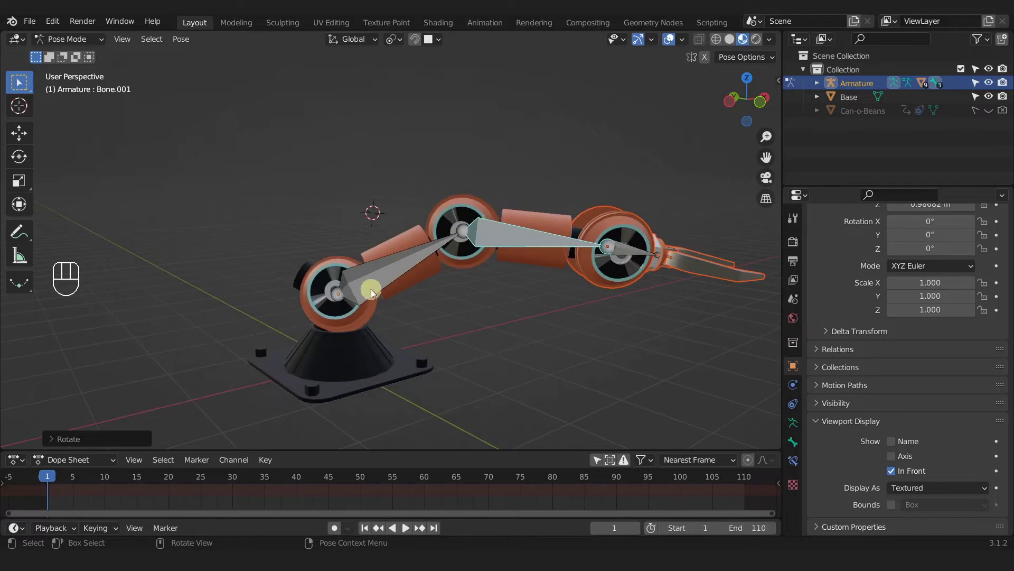
{"action": "mouse_move", "coordinate": [581, 275]}
{"action": "middle_mouse_down", "text": "shift"}
{"action": "mouse_move", "coordinate": [516, 271]}
{"action": "mouse_move", "coordinate": [584, 271]}
{"action": "middle_mouse_up", "text": "shift"}
{"action": "left_click", "coordinate": [591, 266]}
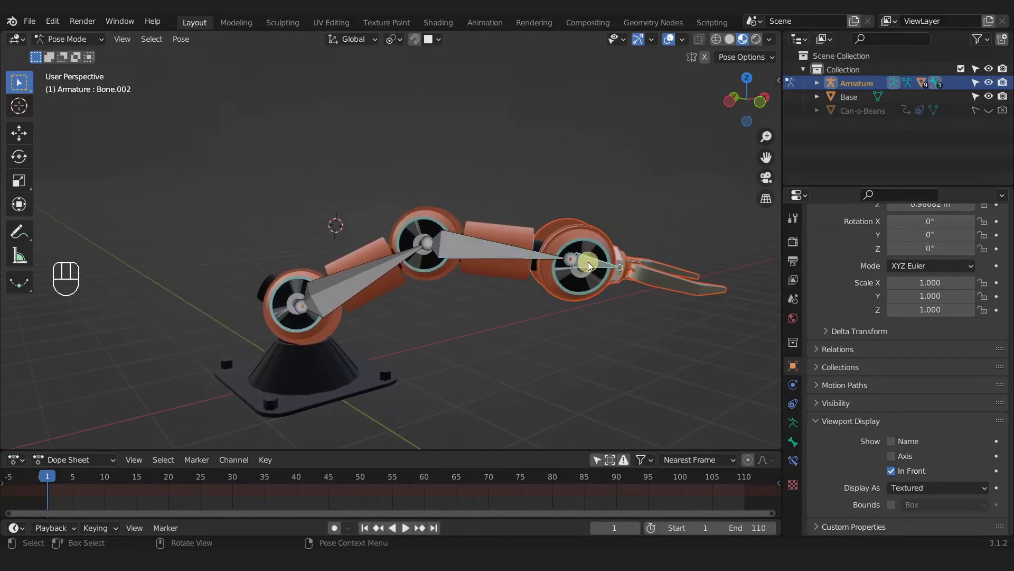
{"action": "key", "text": "r"}
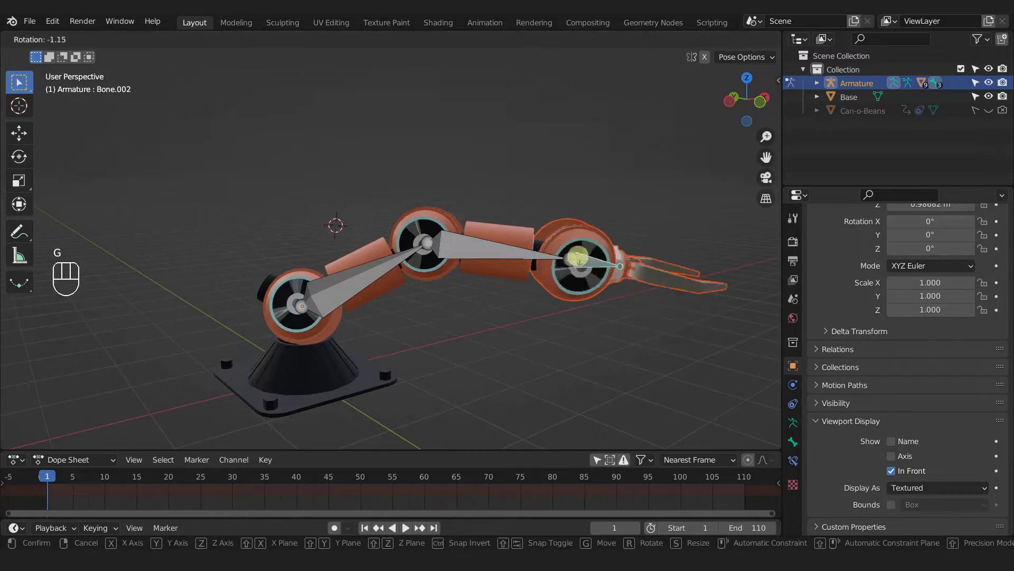
{"action": "left_click", "coordinate": [592, 266]}
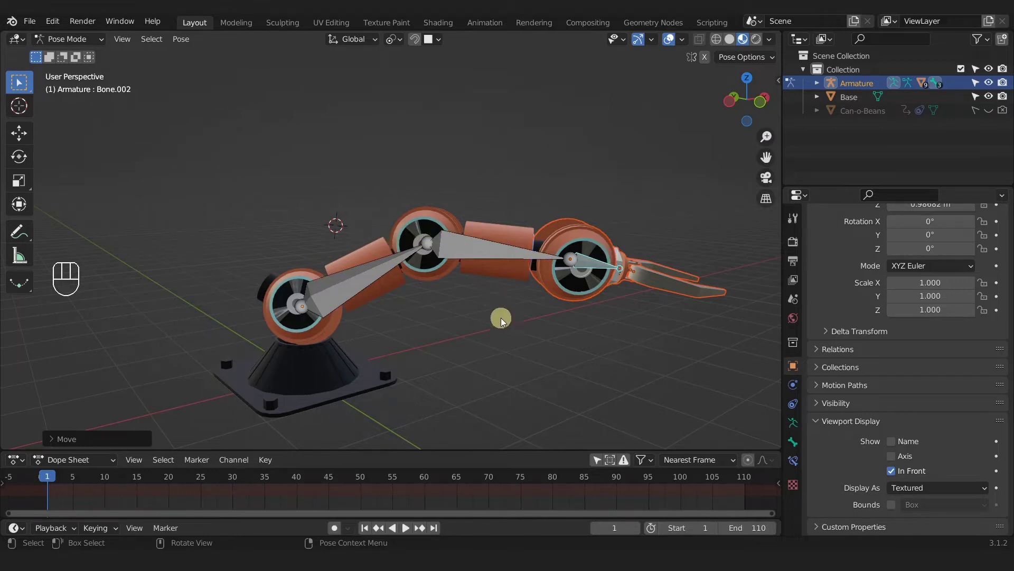
Step: Undo all the bone rotations and moves made on the robot arm
{"action": "key", "text": "ctrl+z"}
{"action": "key", "text": "ctrl+z"}
{"action": "key", "text": "ctrl+z"}
{"action": "key", "text": "ctrl+z"}
{"action": "key", "text": "ctrl+z"}
{"action": "key", "text": "ctrl+z"}
{"action": "key", "text": "ctrl+z"}
{"action": "key", "text": "ctrl+z"}
{"action": "key", "text": "ctrl+z"}
{"action": "key", "text": "ctrl+z"}
{"action": "key", "text": "ctrl+z"}
{"action": "key", "text": "ctrl+z"}
{"action": "key", "text": "ctrl+z"}
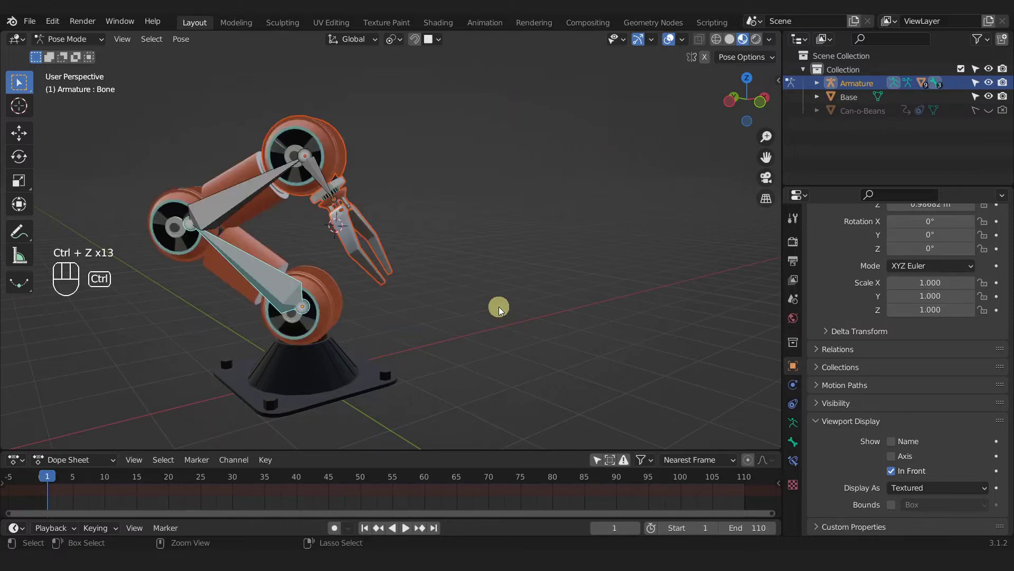
Step: Switch the armature from Pose Mode to Object Mode
{"action": "middle_click_drag", "start_coordinate": [319, 230], "coordinate": [454, 232], "text": "shift"}
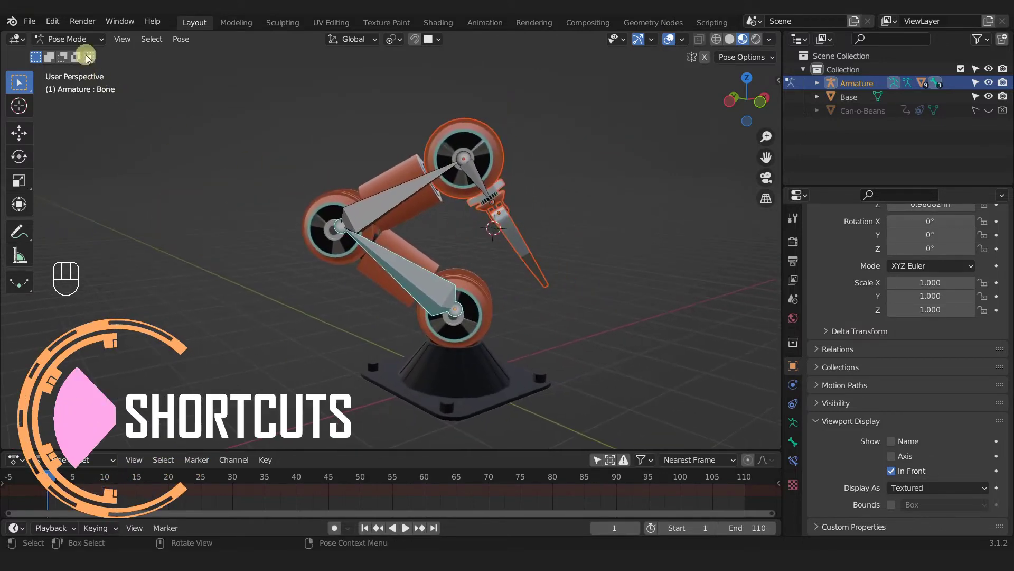
{"action": "left_click", "coordinate": [79, 39]}
{"action": "left_click", "coordinate": [68, 52]}
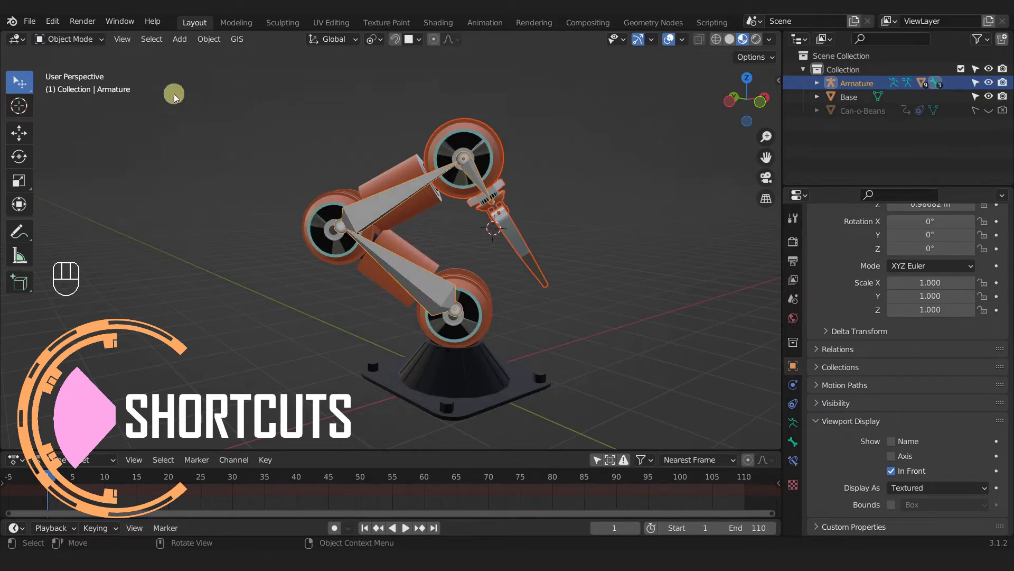
Step: Toggle the armature between Pose Mode and Object Mode, finishing in Object Mode
{"action": "key", "text": "ctrl+Tab"}
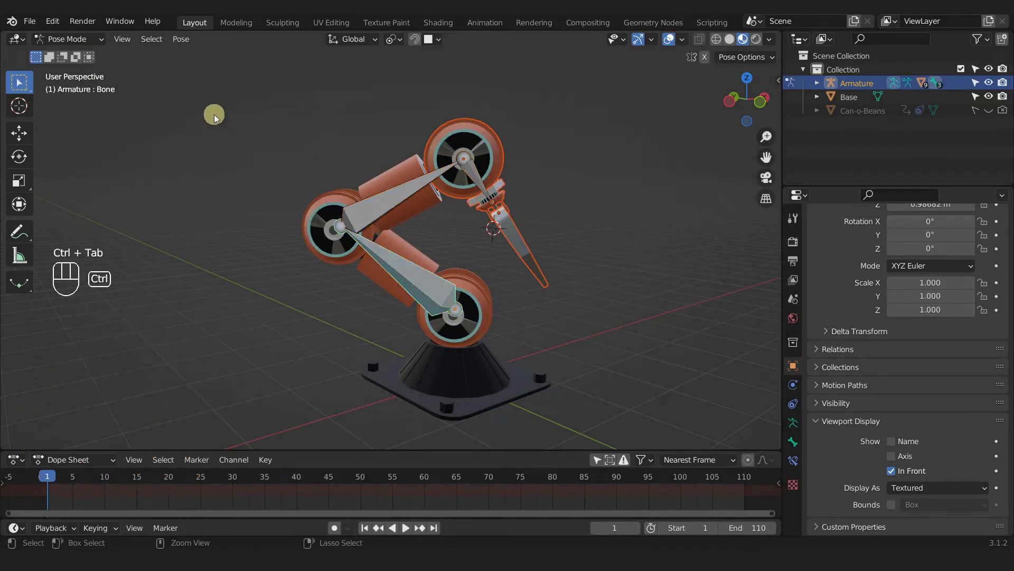
{"action": "key", "text": "ctrl+Tab"}
{"action": "key", "text": "ctrl+Tab"}
{"action": "key", "text": "ctrl+Tab"}
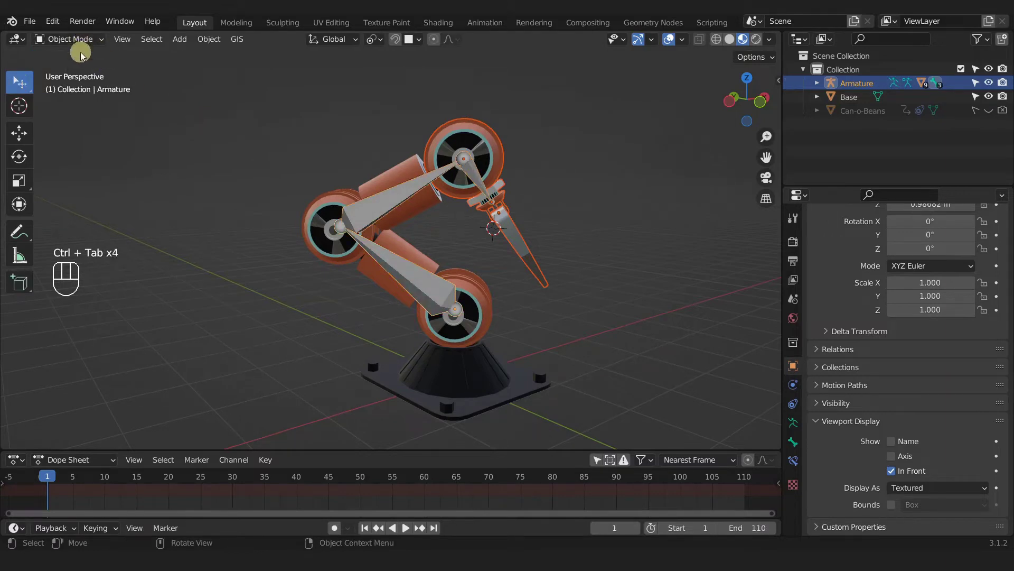
Step: Toggle the armature repeatedly between Object Mode and Edit Mode, finishing in Object Mode
{"action": "key", "text": "Tab"}
{"action": "key", "text": "Tab"}
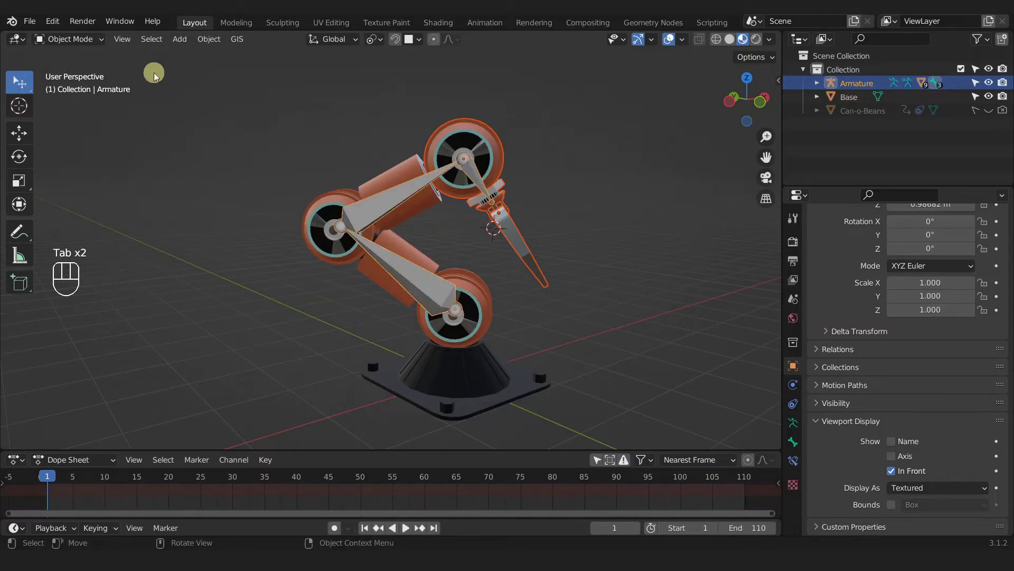
{"action": "key", "text": "Tab"}
{"action": "key", "text": "Tab"}
{"action": "key", "text": "Tab"}
{"action": "key", "text": "Tab"}
{"action": "key", "text": "Tab"}
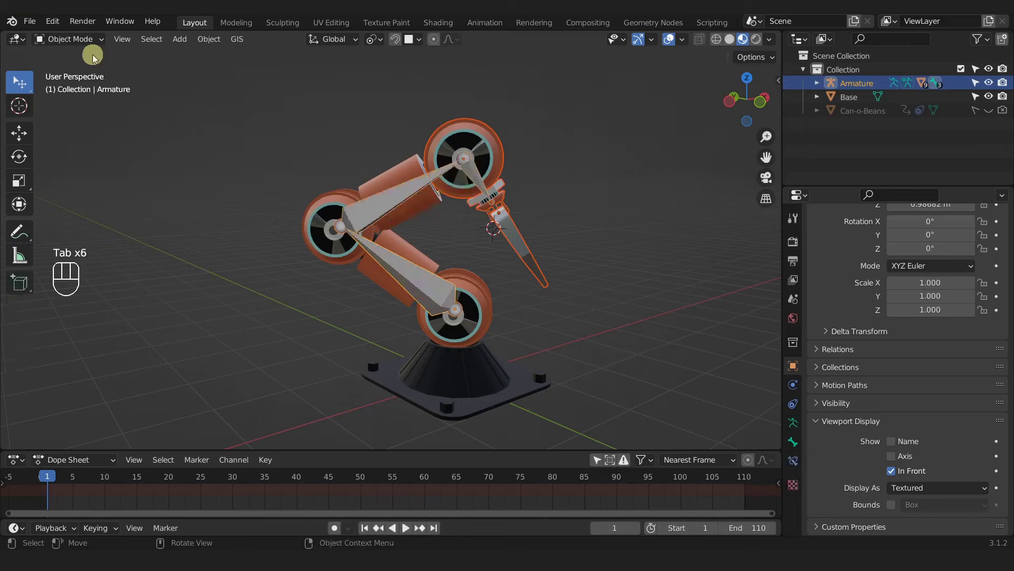
{"action": "key", "text": "Tab"}
{"action": "key", "text": "ctrl+Tab"}
Step: Set the armature to Pose Mode and toggle it between Edit Mode and Pose Mode, finishing in Pose Mode
{"action": "left_click", "coordinate": [83, 38]}
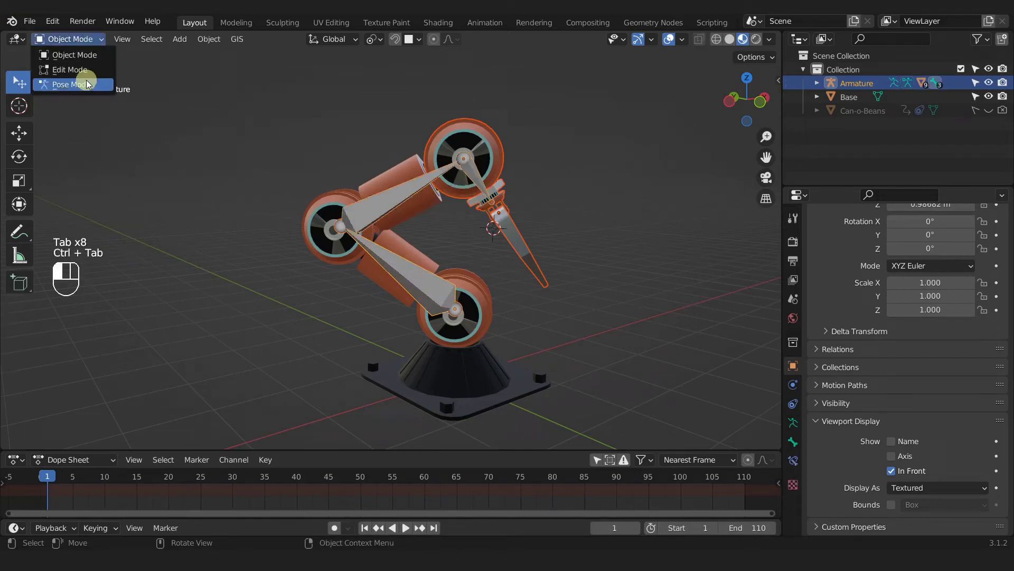
{"action": "left_click", "coordinate": [74, 85]}
{"action": "key", "text": "Tab"}
{"action": "key", "text": "Tab"}
{"action": "key", "text": "Tab"}
{"action": "key", "text": "Tab"}
{"action": "key", "text": "Tab"}
{"action": "key", "text": "Tab"}
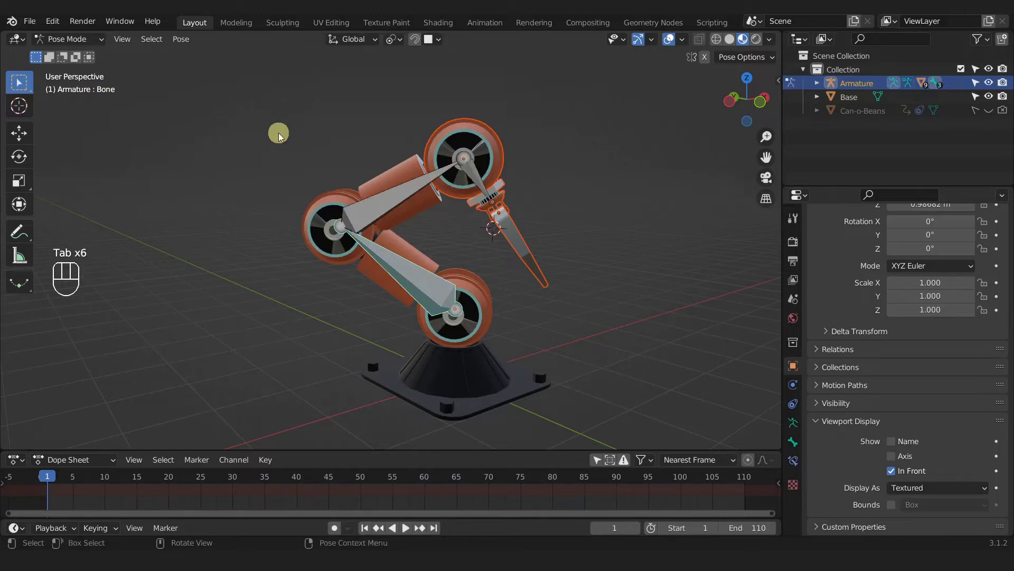
Step: Switch the armature back and forth between Pose Mode and Edit Mode, finishing in Edit Mode
{"action": "key", "text": "Tab"}
{"action": "key", "text": "Tab"}
{"action": "key", "text": "Tab"}
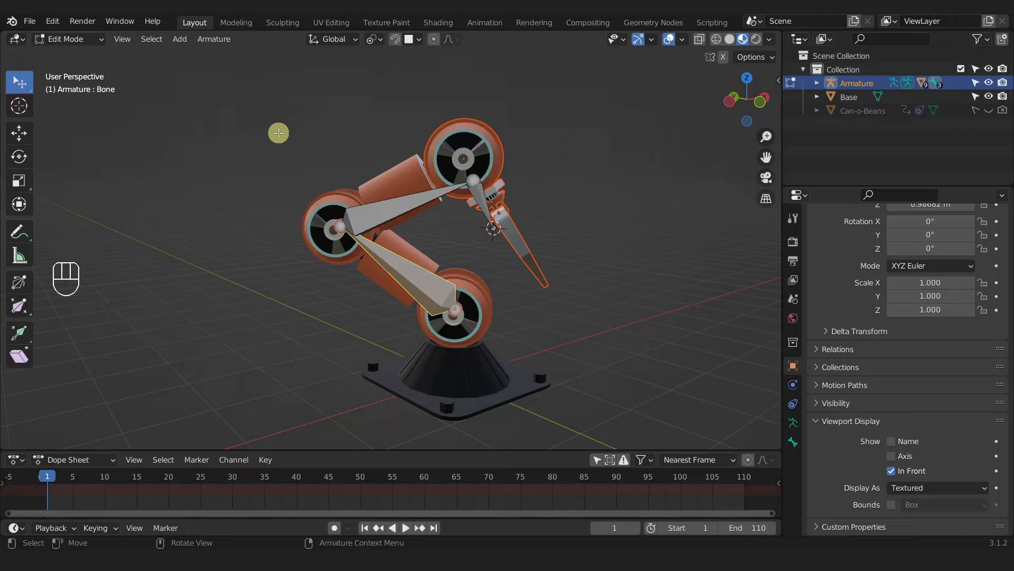
{"action": "key", "text": "Tab"}
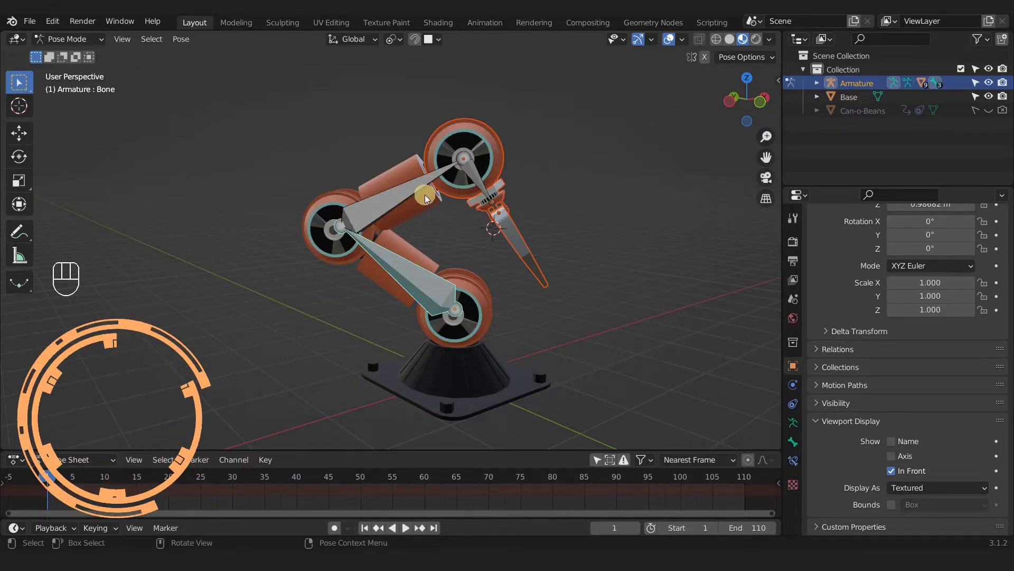
{"action": "key", "text": "Tab"}
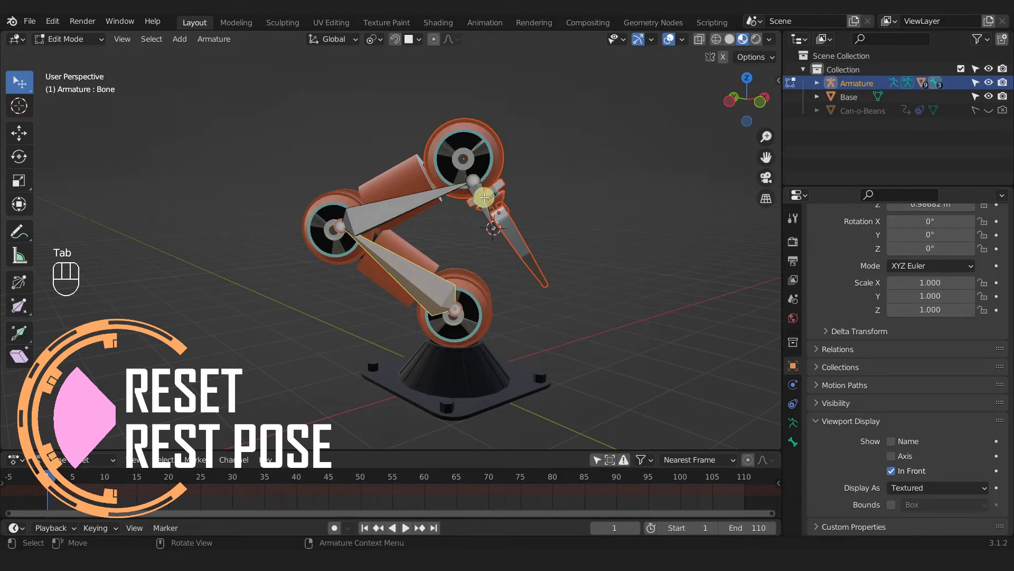
Step: Return the armature to Pose Mode and clear all transforms on every bone
{"action": "left_click", "coordinate": [483, 208]}
{"action": "middle_click_drag", "start_coordinate": [484, 209], "coordinate": [493, 238]}
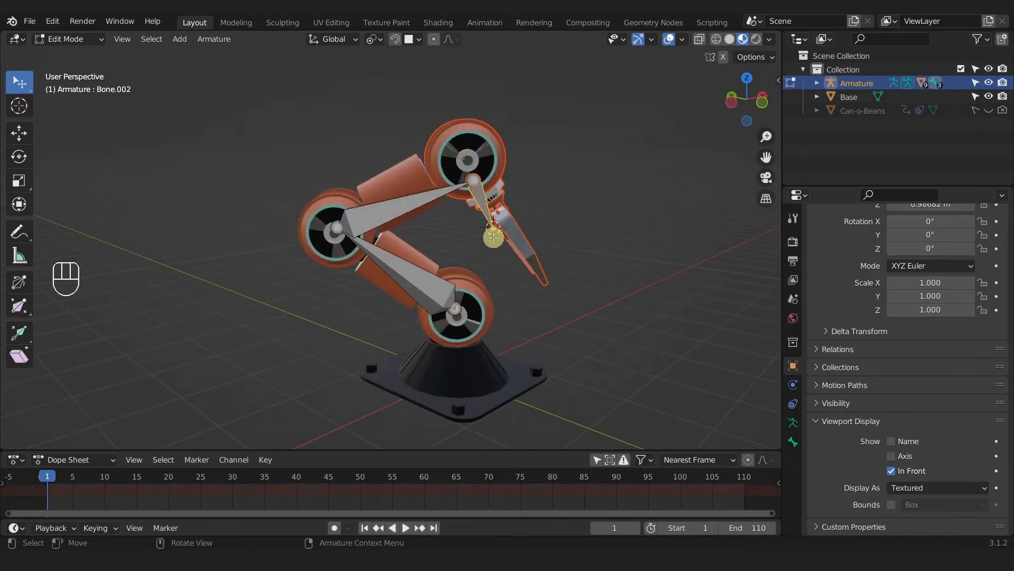
{"action": "key", "text": "Tab"}
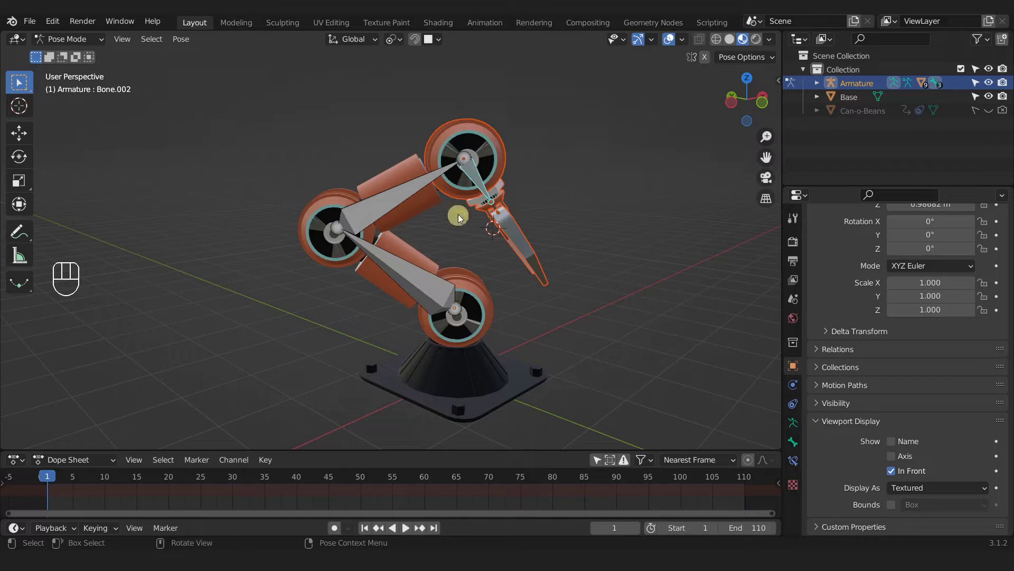
{"action": "key", "text": "a"}
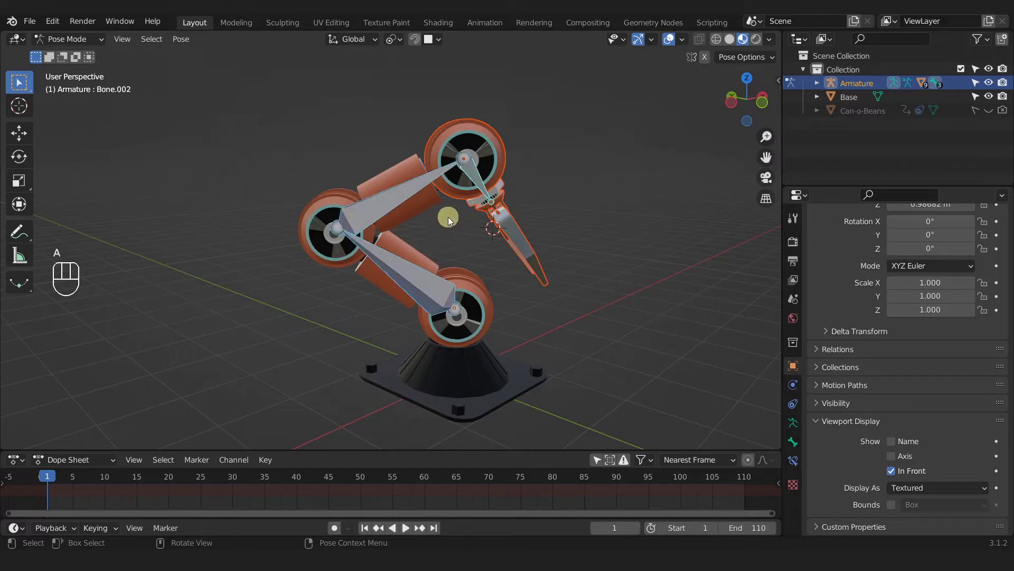
{"action": "left_click", "coordinate": [181, 39]}
{"action": "mouse_move", "coordinate": [211, 69]}
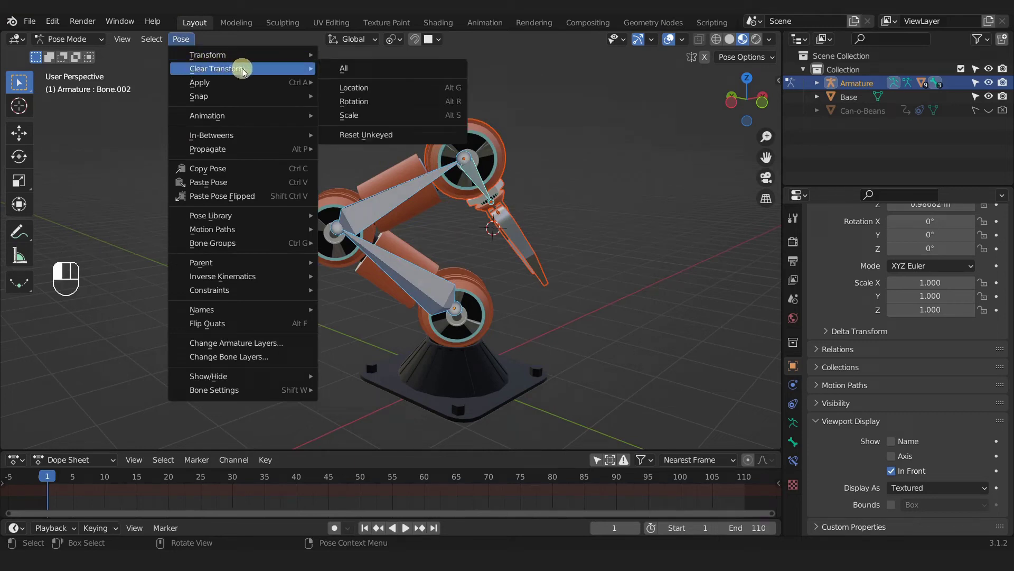
{"action": "left_click", "coordinate": [339, 69]}
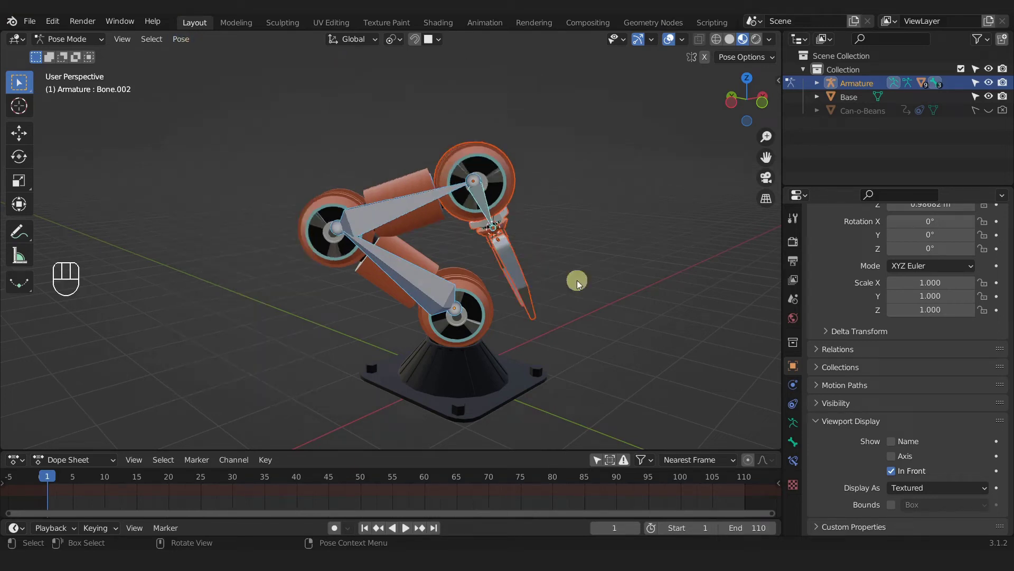
Step: Toggle the armature between Pose Mode and Edit Mode to compare the arm's position in both, finishing in Pose Mode
{"action": "key", "text": "Tab"}
{"action": "key", "text": "Tab"}
{"action": "key", "text": "Tab"}
{"action": "key", "text": "Tab"}
{"action": "key", "text": "Tab"}
{"action": "key", "text": "Tab"}
{"action": "key", "text": "Tab"}
{"action": "key", "text": "Tab"}
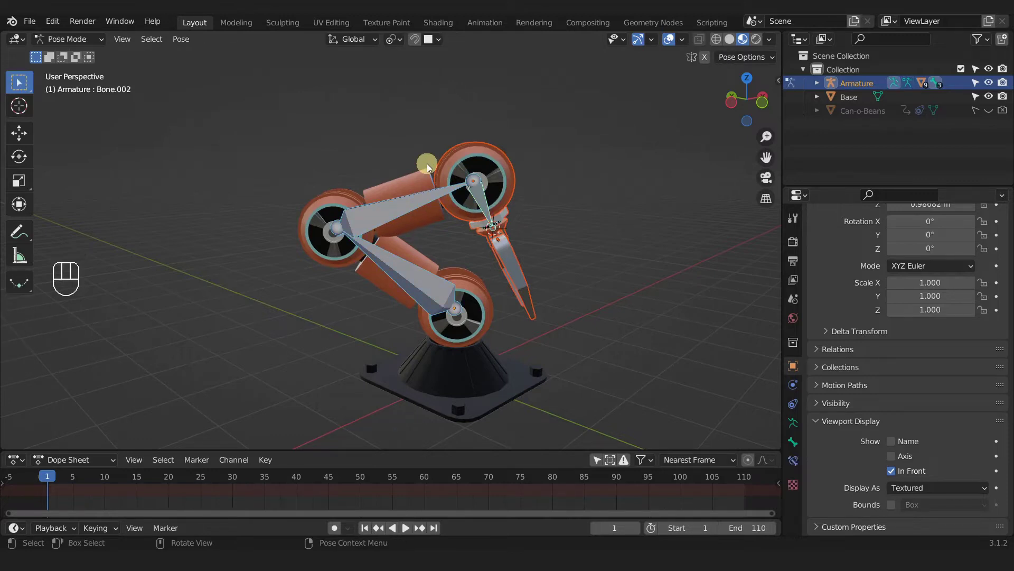
Step: Switch to Object Mode and reselect the armature
{"action": "middle_click_drag", "start_coordinate": [561, 154], "coordinate": [482, 157]}
{"action": "key", "text": "ctrl+Tab"}
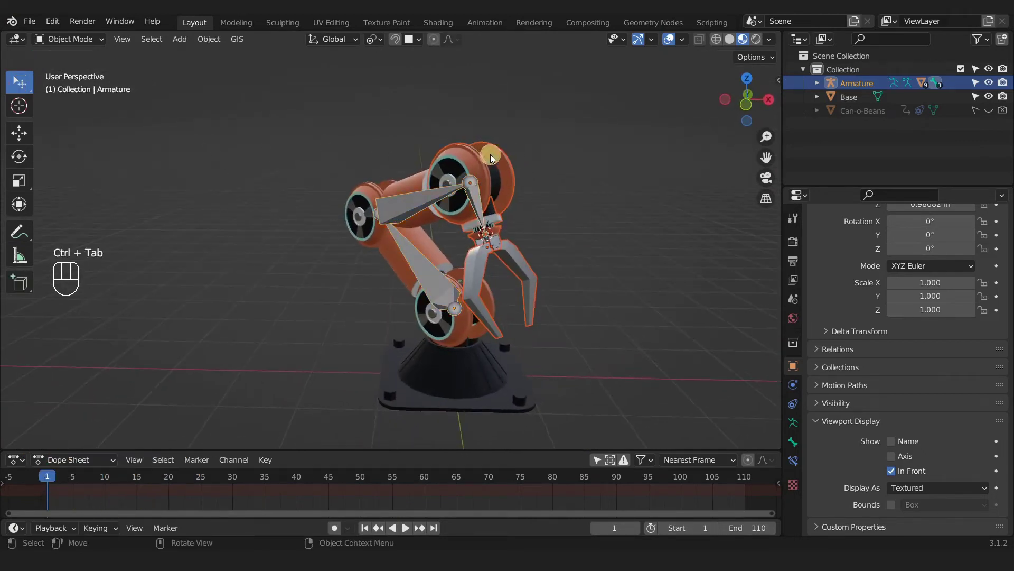
{"action": "left_click", "coordinate": [558, 168]}
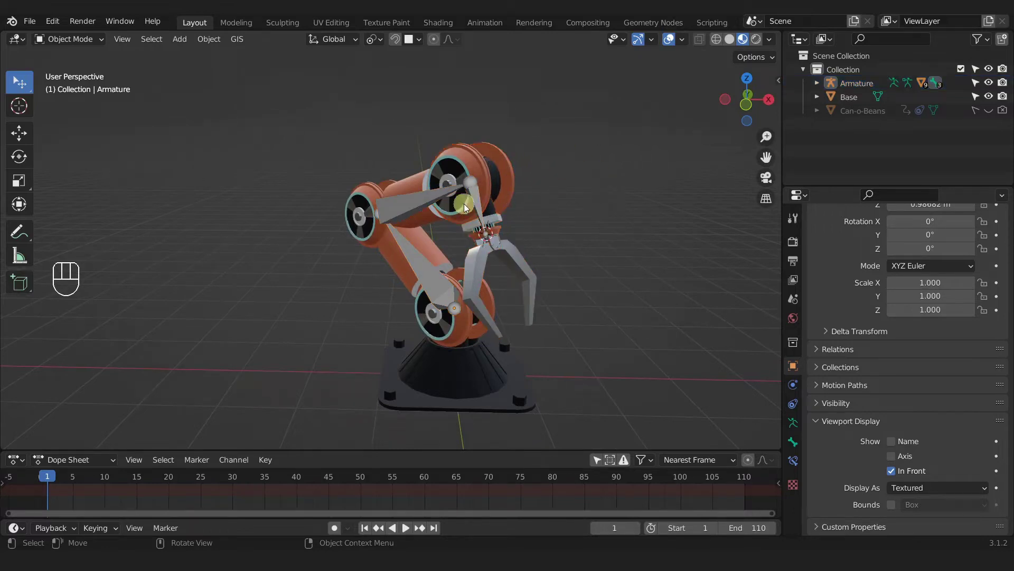
{"action": "left_click", "coordinate": [408, 206]}
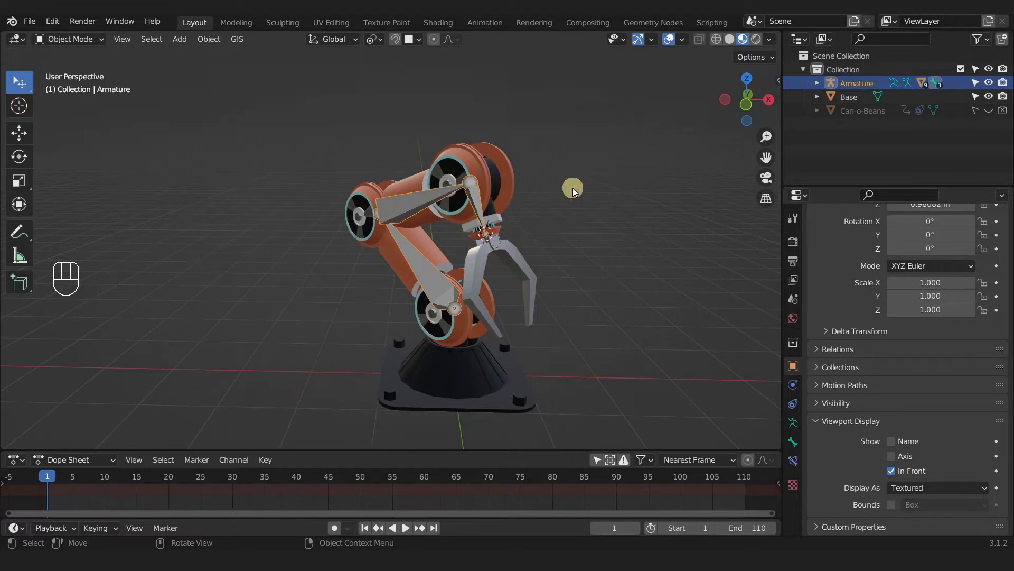
Step: Show the armature's transform values in top view and apply its rotation
{"action": "key", "text": "KP_7"}
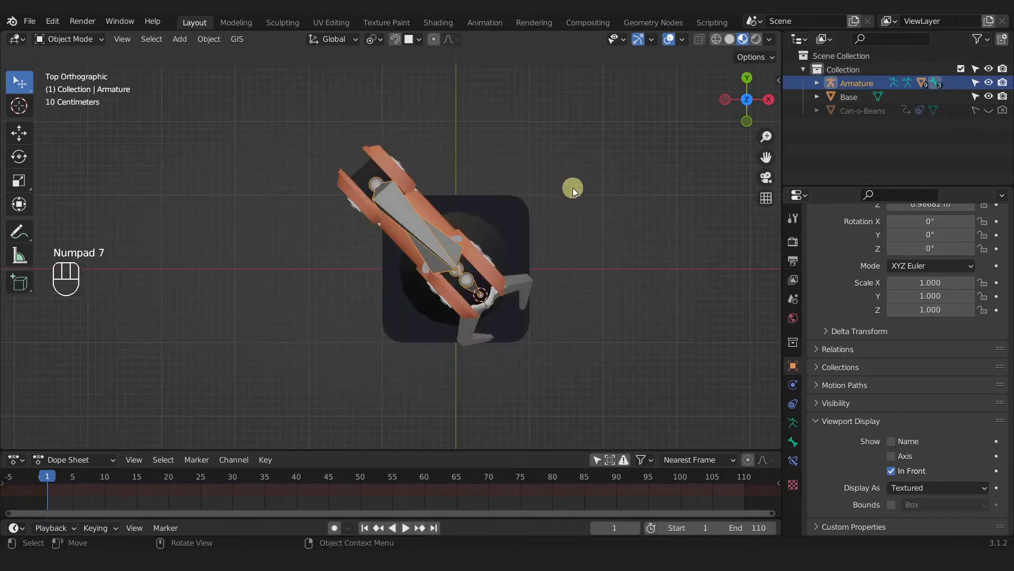
{"action": "key", "text": "n"}
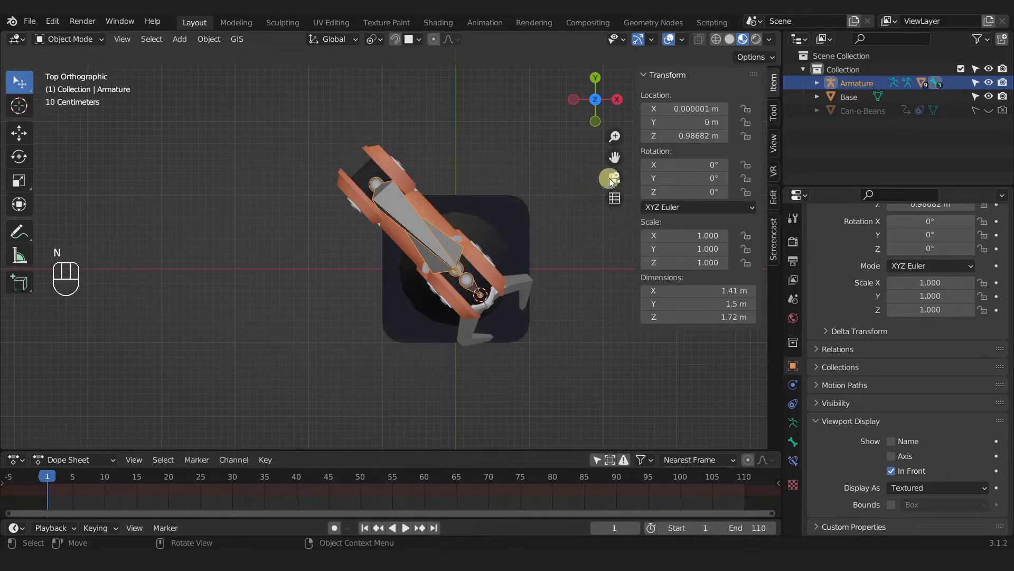
{"action": "left_click", "coordinate": [670, 75]}
{"action": "left_click", "coordinate": [670, 75]}
{"action": "key", "text": "ctrl+a"}
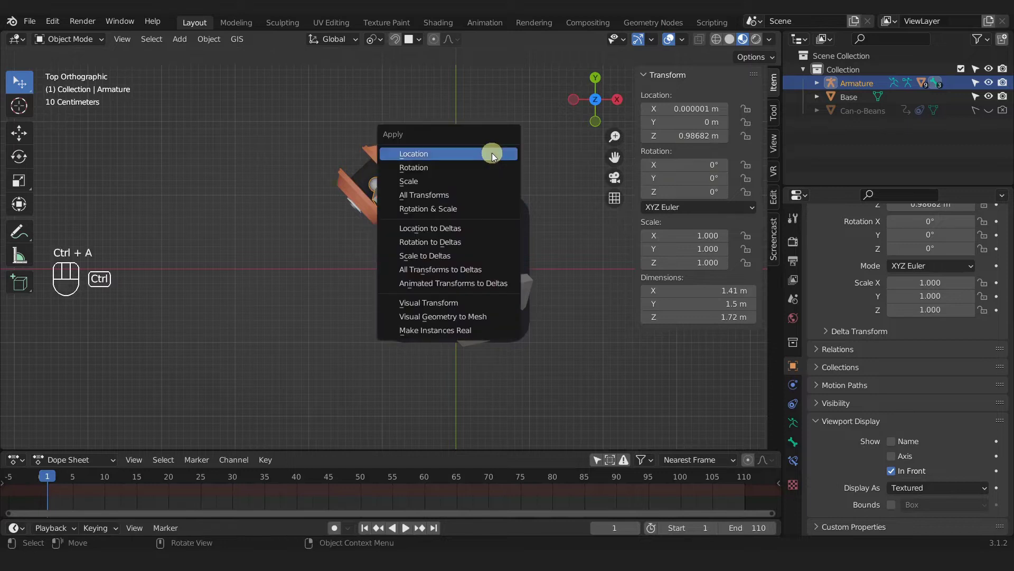
{"action": "left_click", "coordinate": [443, 167]}
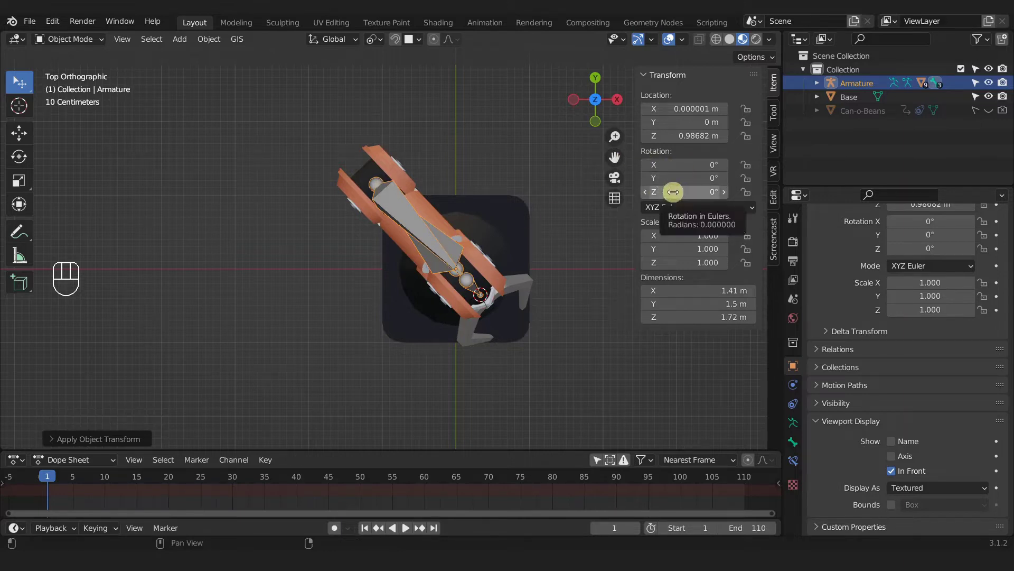
Step: Set the armature's Z rotation to -43° so the arm lines up with the Y axis
{"action": "left_click_drag", "start_coordinate": [673, 193], "coordinate": [453, 207]}
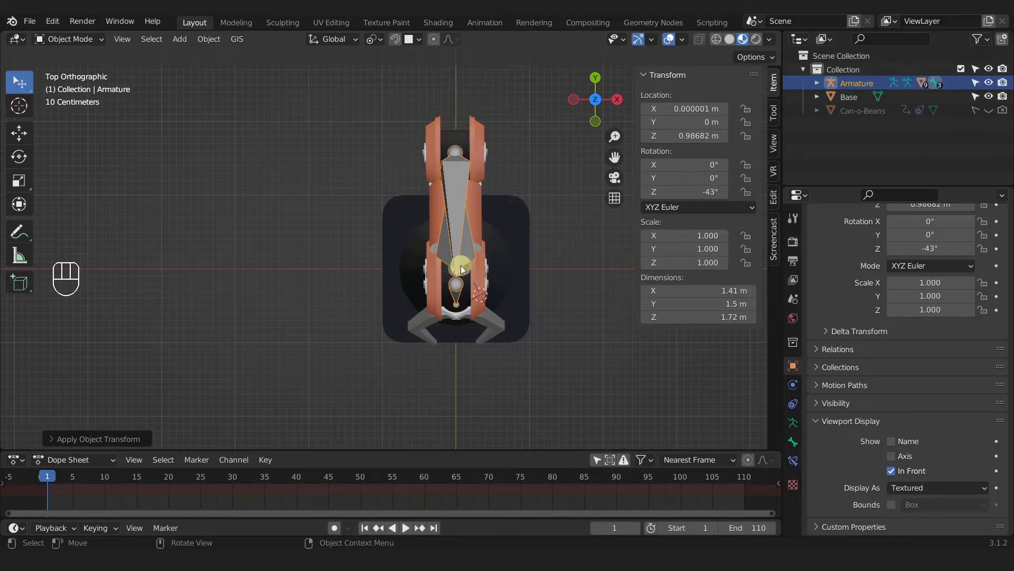
{"action": "mouse_move", "coordinate": [701, 193]}
{"action": "left_mouse_down"}
{"action": "mouse_move", "coordinate": [683, 195]}
{"action": "mouse_move", "coordinate": [696, 195]}
{"action": "left_mouse_up"}
{"action": "left_click", "coordinate": [695, 193]}
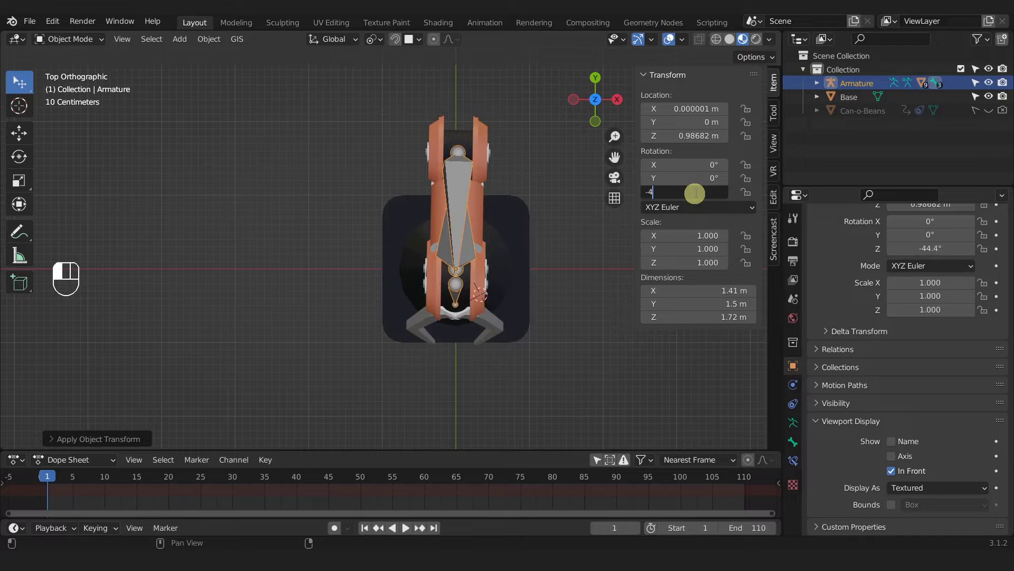
{"action": "key", "text": "Return"}
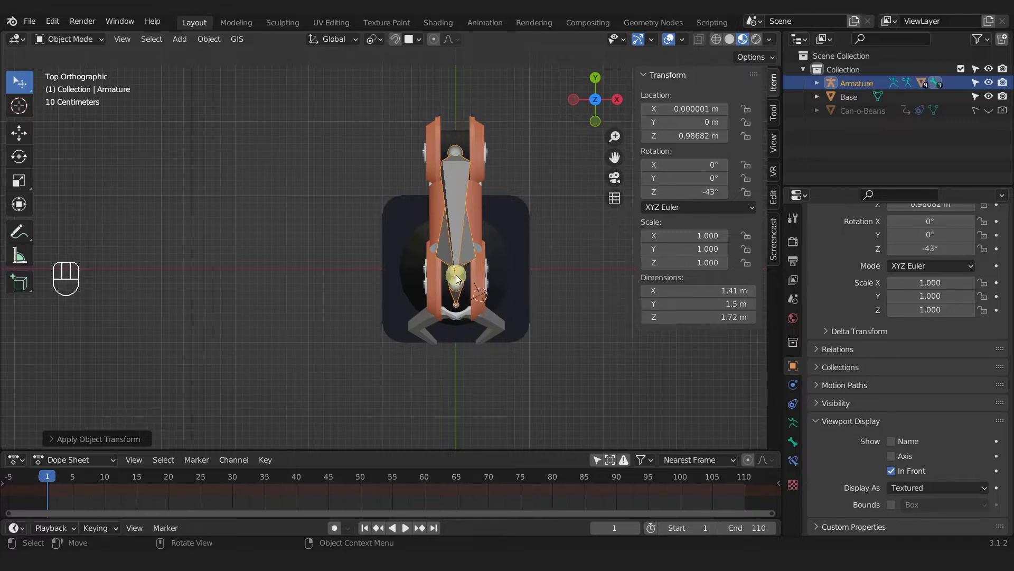
Step: In Edit Mode, scale the gripper bone to 0 along the global X axis to flatten it onto the arm's centre plane
{"action": "key", "text": "Tab"}
{"action": "middle_click_drag", "start_coordinate": [512, 267], "coordinate": [474, 258], "text": "shift"}
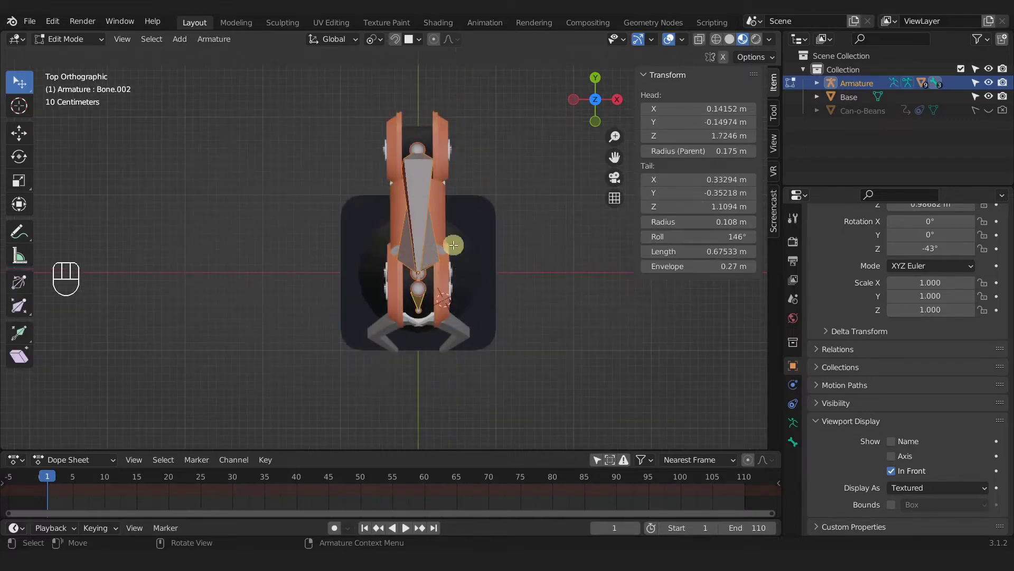
{"action": "key", "text": "s"}
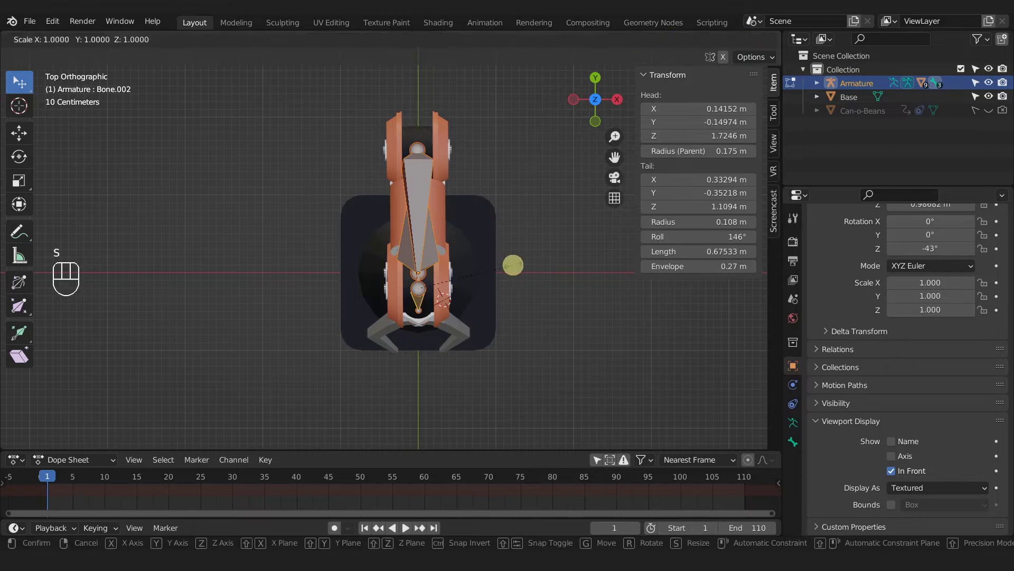
{"action": "key", "text": "x"}
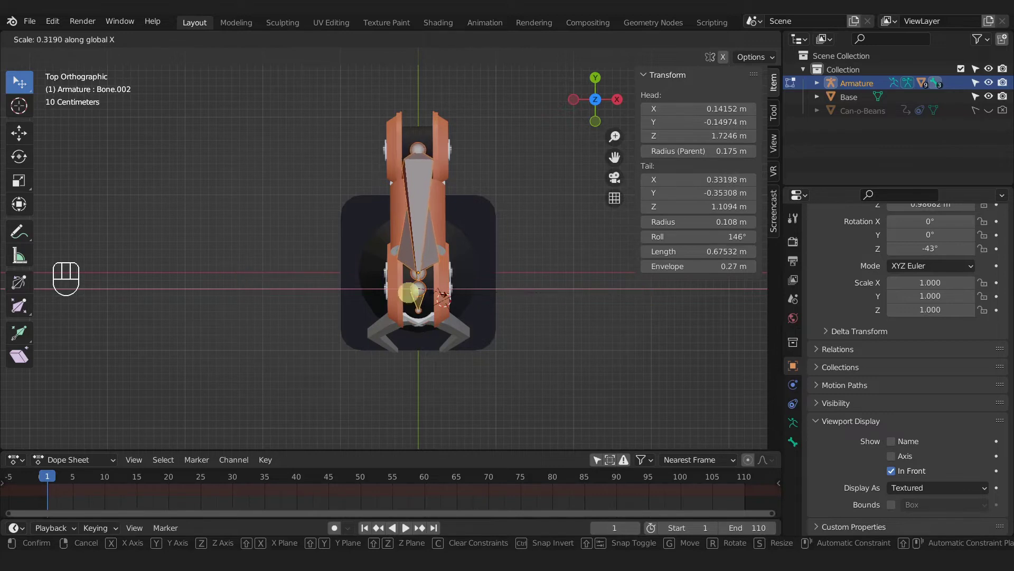
{"action": "key", "text": "0"}
{"action": "key", "text": "Return"}
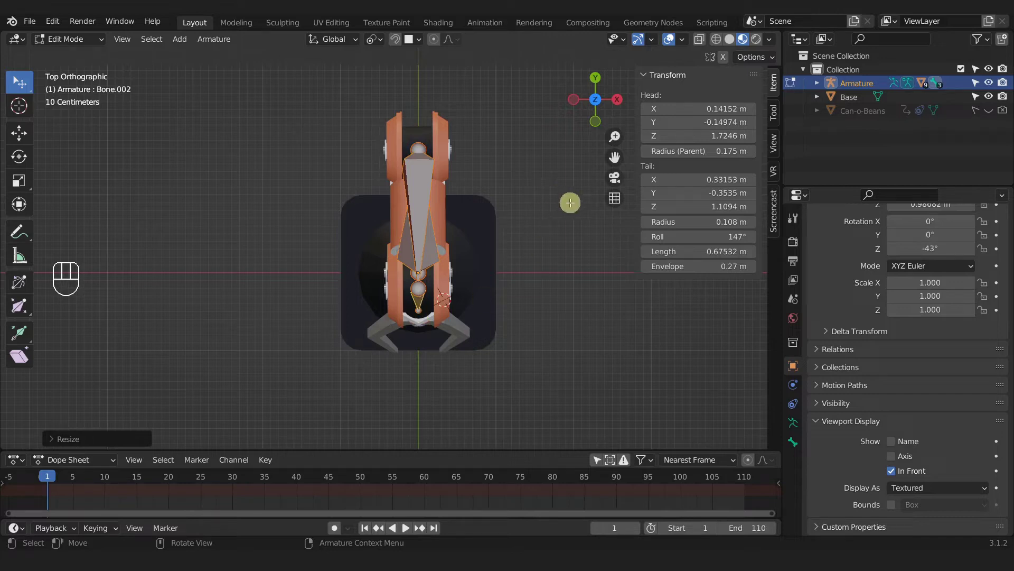
Step: Hide the transform values and examine the arm and its bones from the right, left, front and back orthographic views
{"action": "key", "text": "n"}
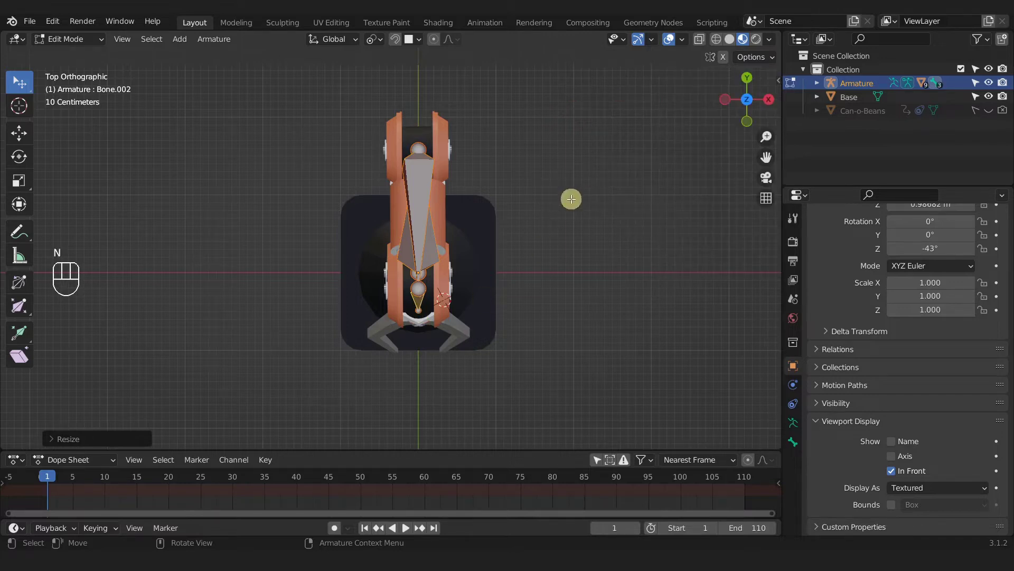
{"action": "left_click_drag", "start_coordinate": [753, 103], "coordinate": [713, 423]}
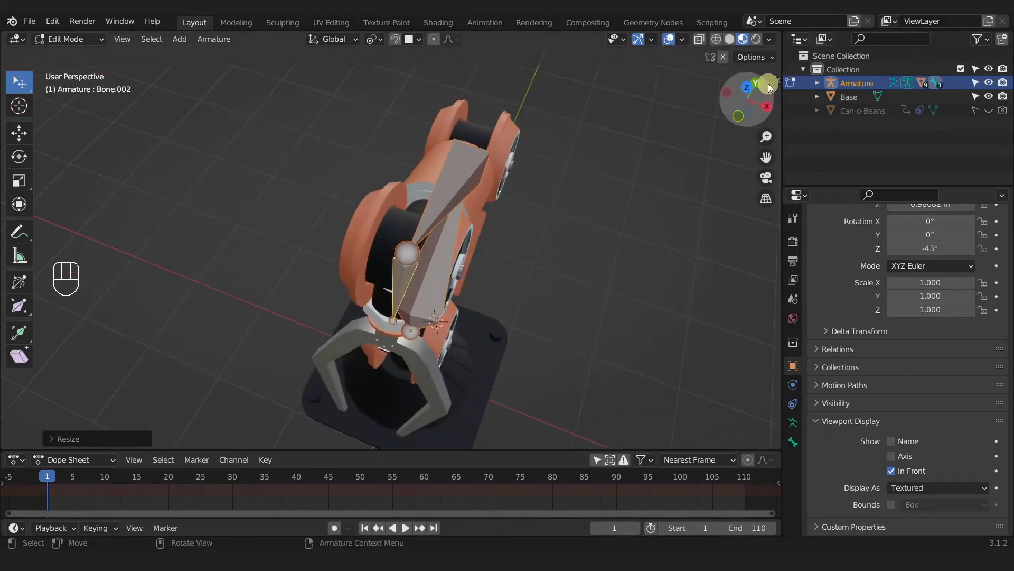
{"action": "left_click", "coordinate": [769, 107]}
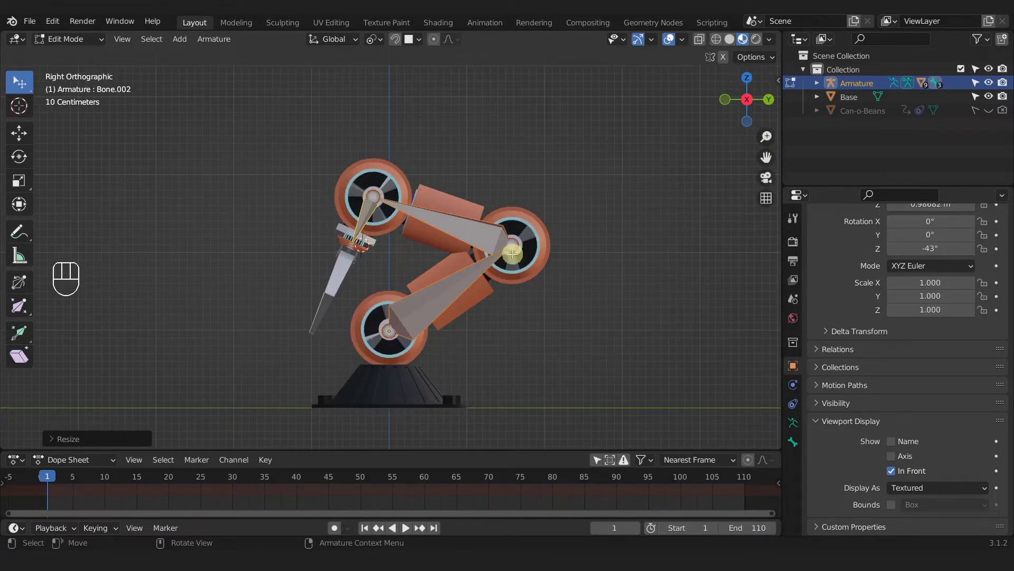
{"action": "left_click", "coordinate": [748, 101]}
{"action": "left_click", "coordinate": [748, 101]}
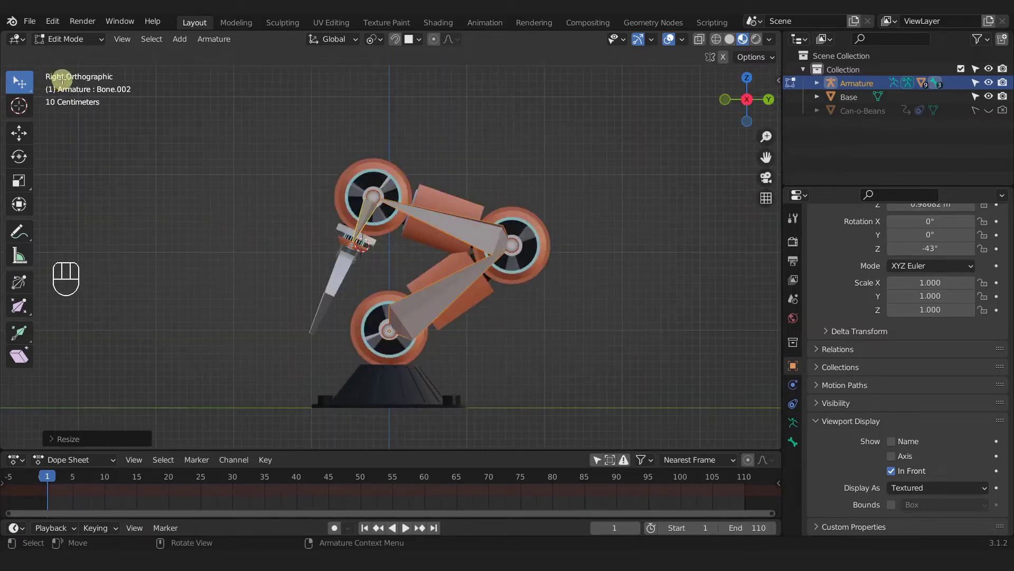
{"action": "left_click", "coordinate": [752, 100]}
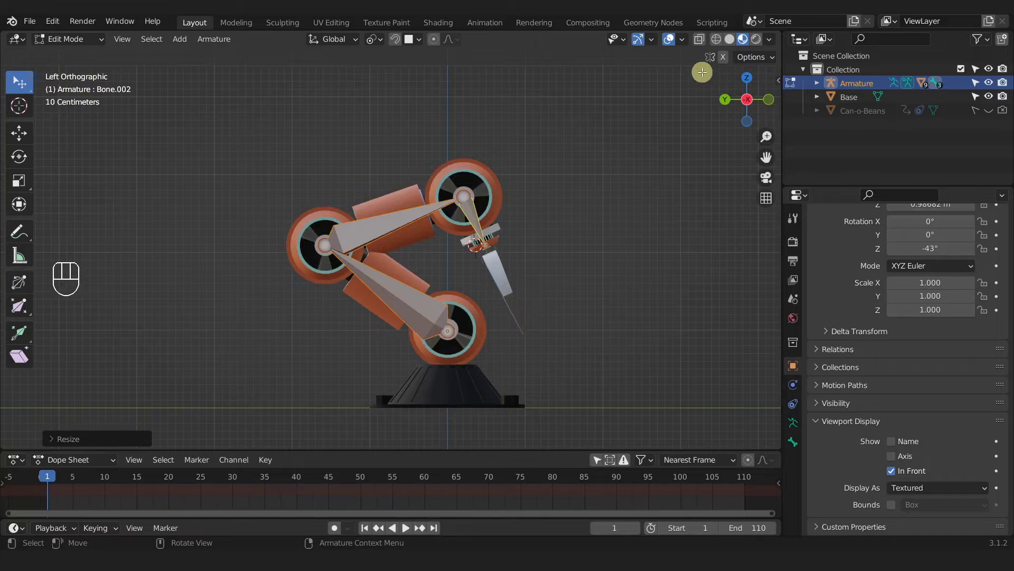
{"action": "left_click", "coordinate": [682, 40]}
{"action": "left_click", "coordinate": [598, 134]}
{"action": "left_click", "coordinate": [598, 134]}
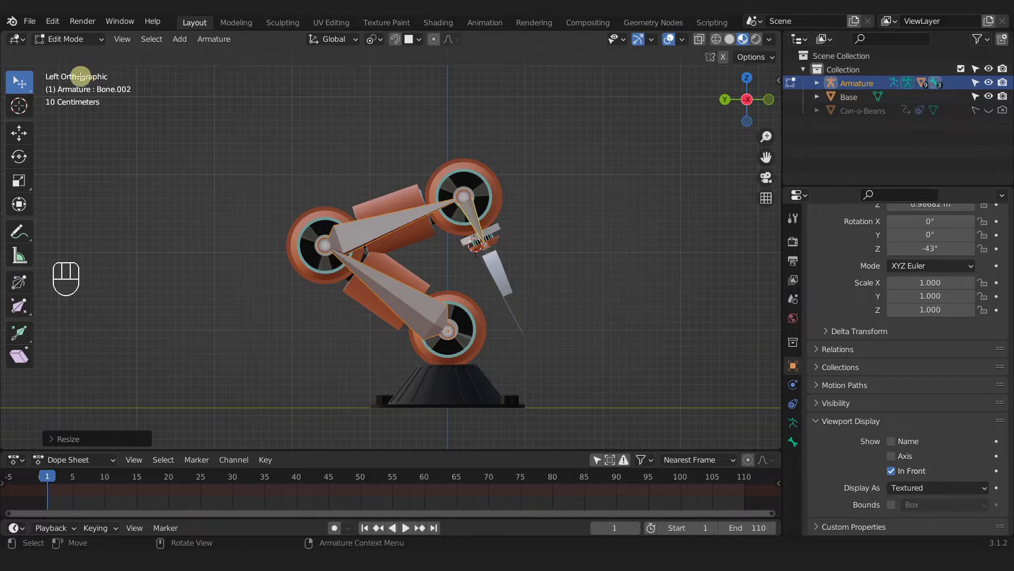
{"action": "left_click", "coordinate": [751, 103]}
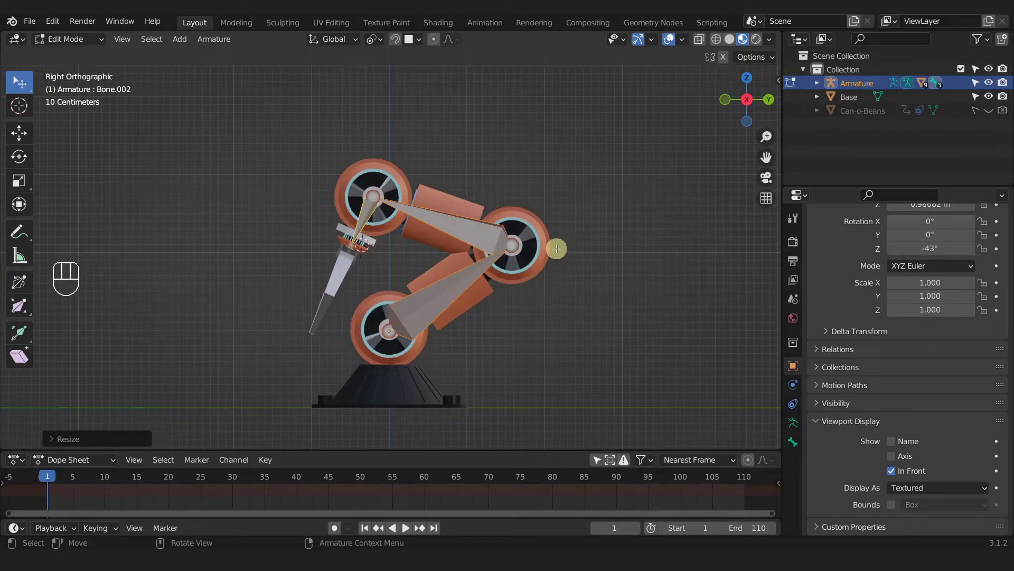
{"action": "middle_click_drag", "start_coordinate": [435, 238], "coordinate": [521, 262]}
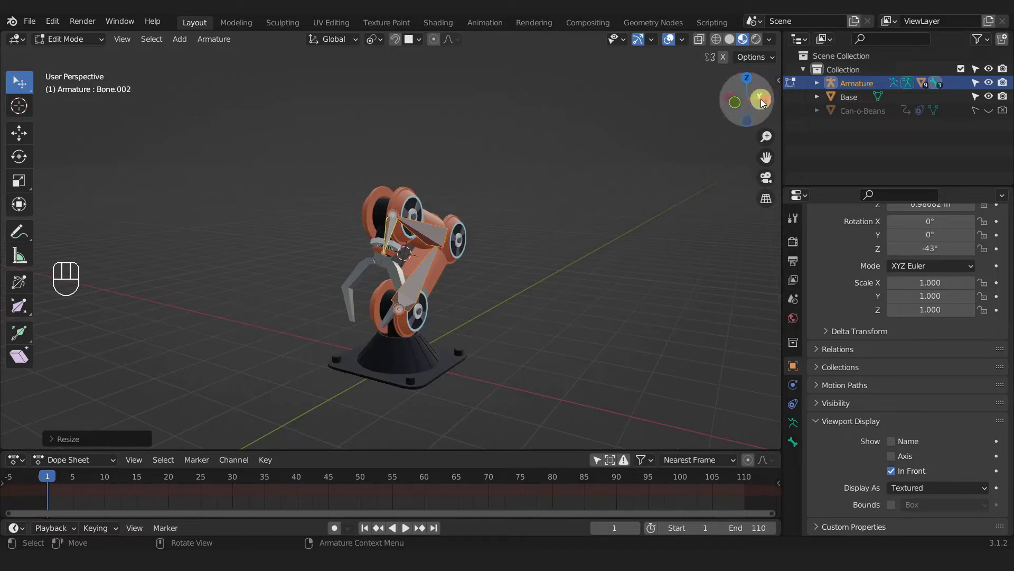
{"action": "left_click", "coordinate": [736, 102]}
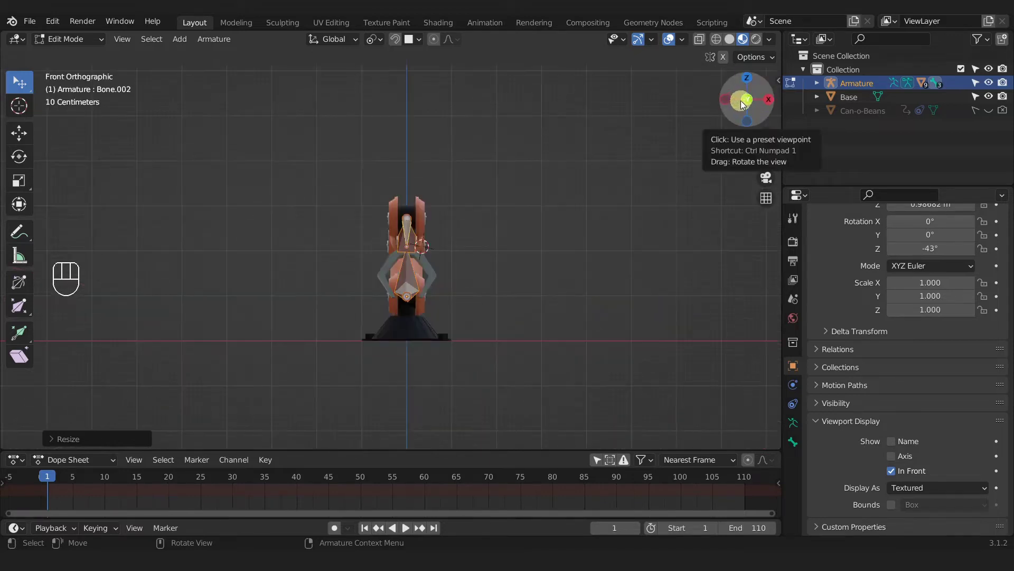
{"action": "left_click", "coordinate": [748, 101]}
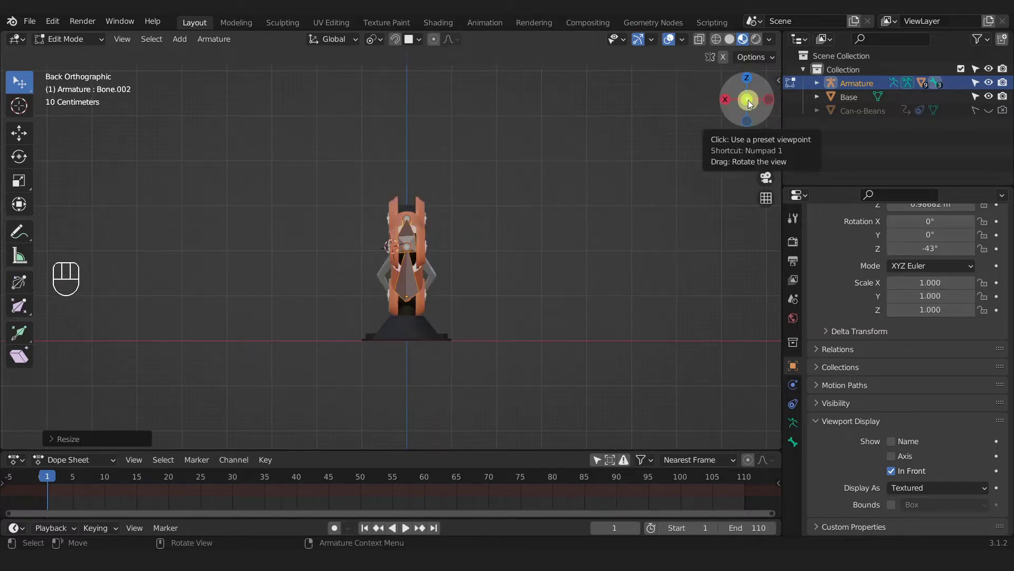
{"action": "left_click", "coordinate": [748, 100]}
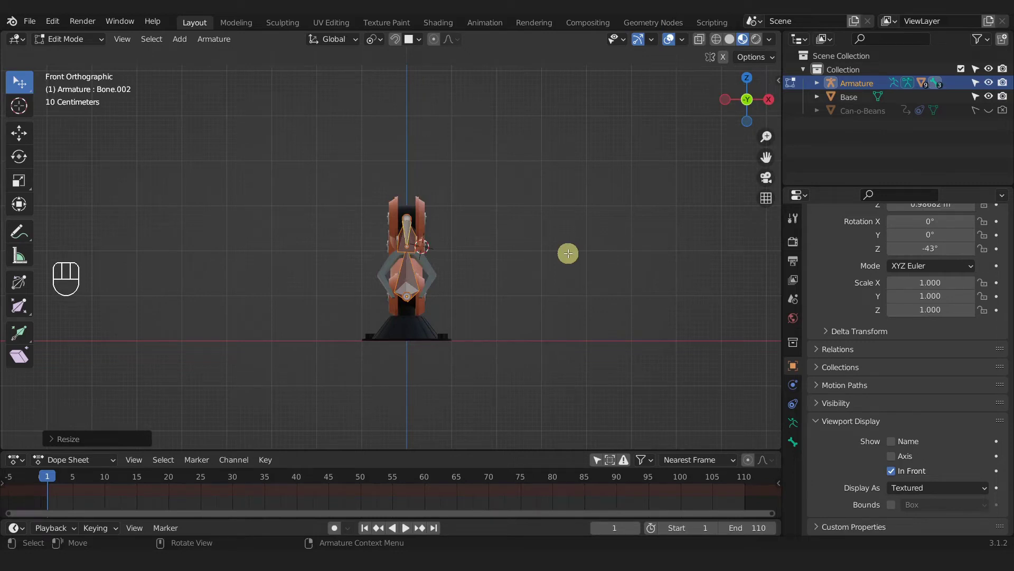
Step: Show the arm in right orthographic view and switch the armature from Edit Mode to Pose Mode
{"action": "key", "text": "KP_3"}
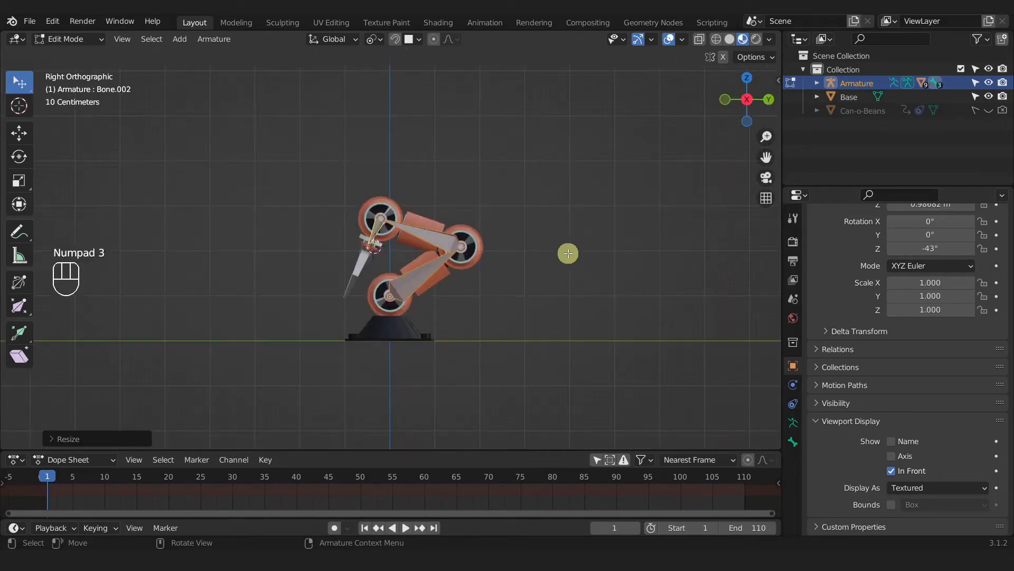
{"action": "scroll", "coordinate": [513, 275], "scroll_direction": "up", "scroll_amount": 2}
{"action": "middle_click_drag", "start_coordinate": [515, 288], "coordinate": [544, 283], "text": "shift"}
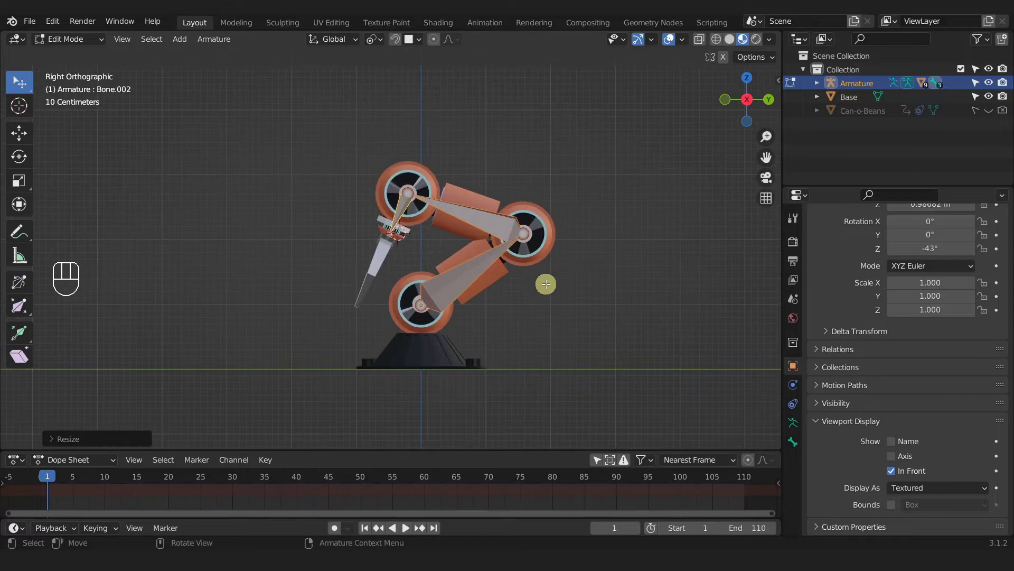
{"action": "key", "text": "Tab"}
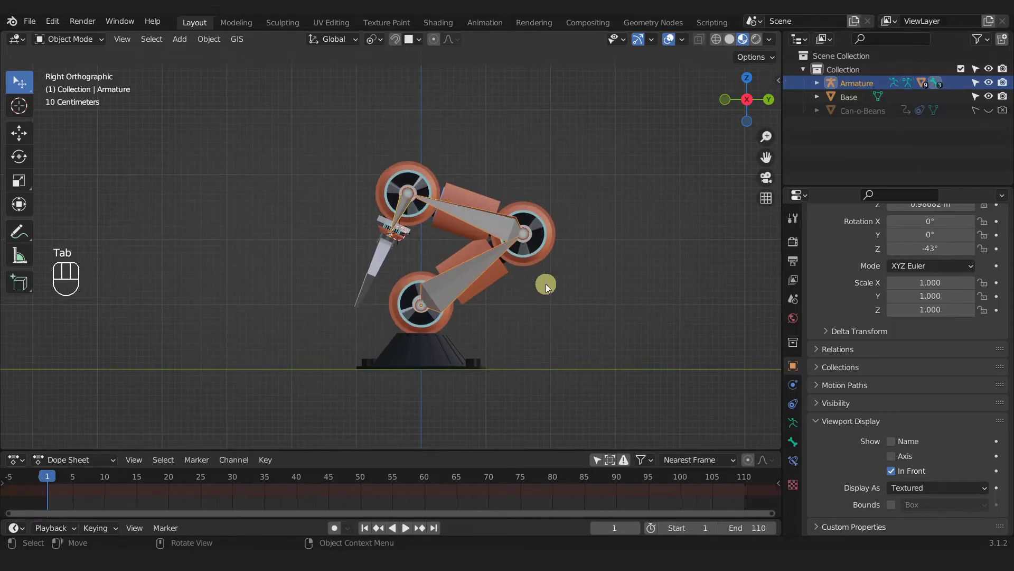
{"action": "key", "text": "ctrl+Tab"}
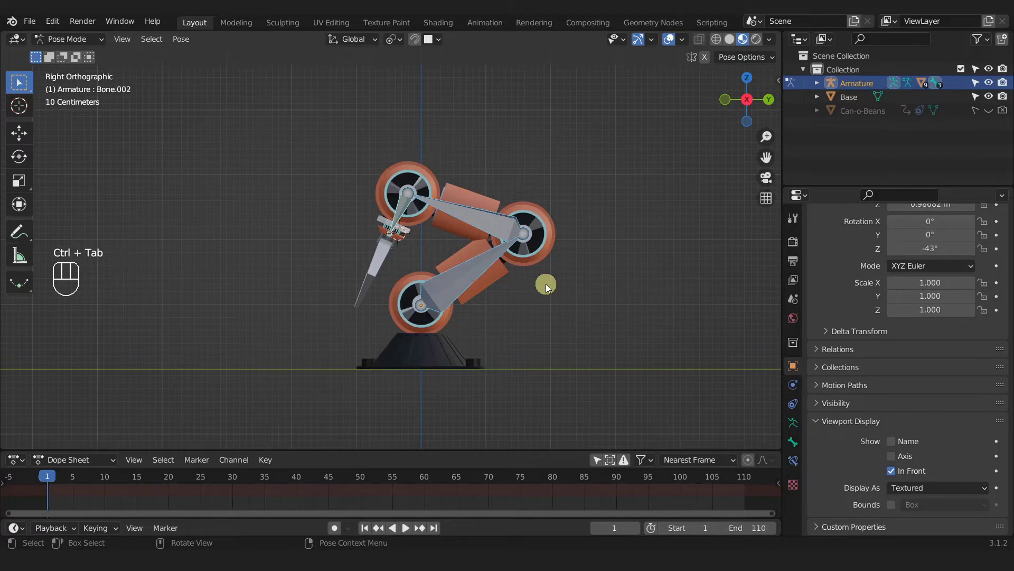
Step: Isolate the armature in local view and move the 3D cursor to the world origin
{"action": "key", "text": "slash"}
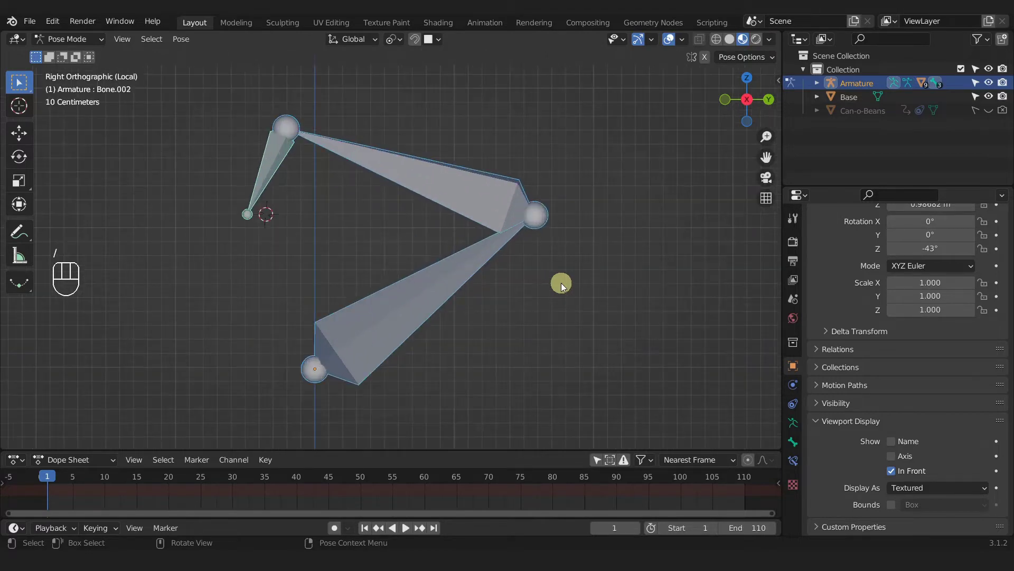
{"action": "scroll", "coordinate": [566, 277], "scroll_direction": "down", "scroll_amount": 3}
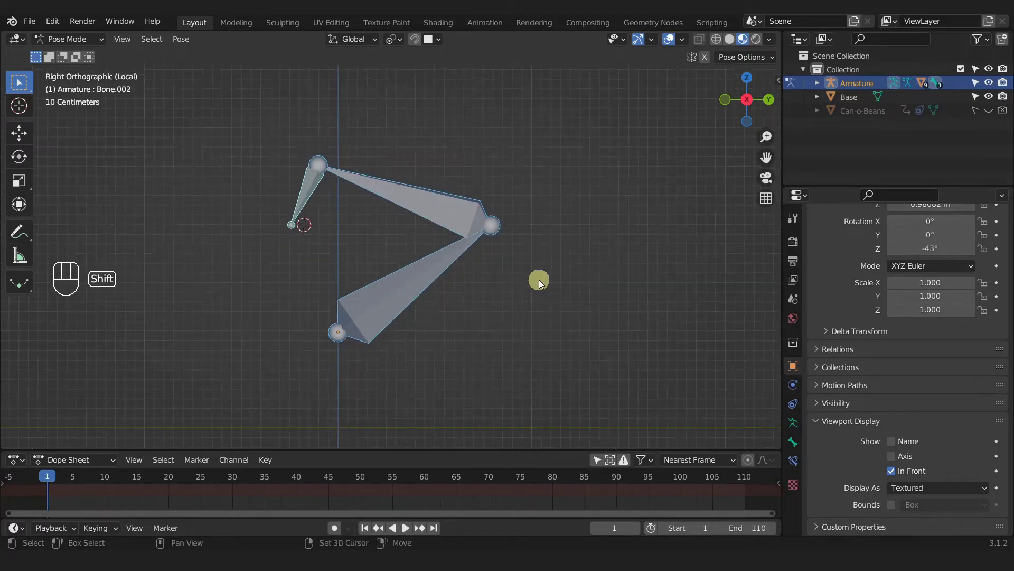
{"action": "middle_click_drag", "start_coordinate": [538, 280], "coordinate": [560, 286], "text": "shift"}
{"action": "scroll", "coordinate": [560, 286], "scroll_direction": "down", "scroll_amount": 1}
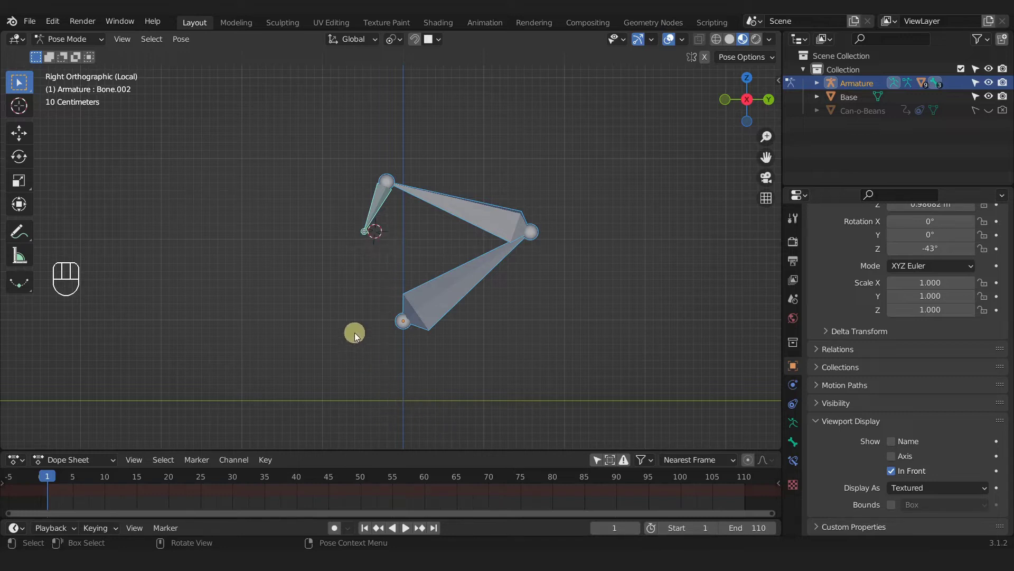
{"action": "key", "text": "shift+s"}
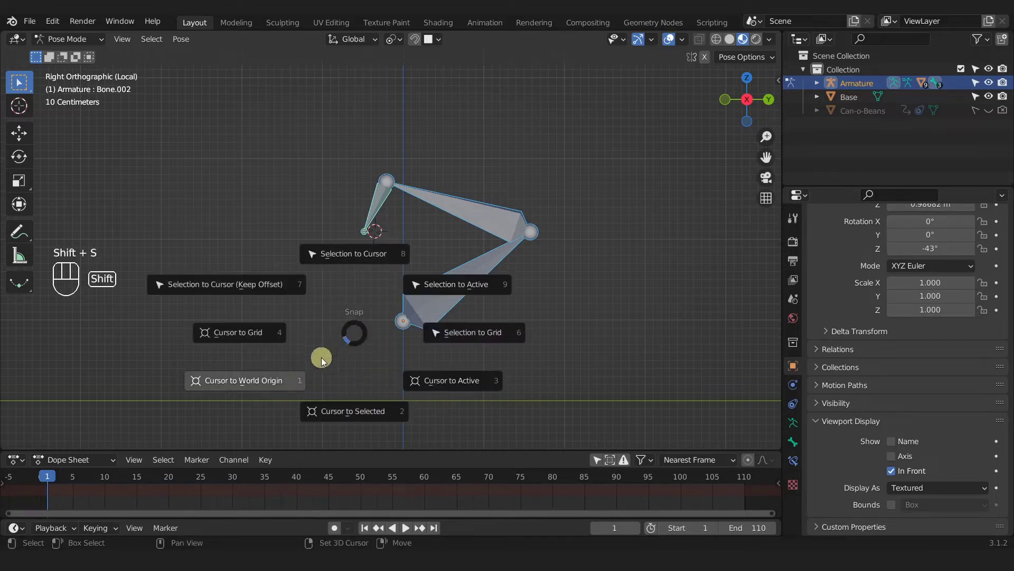
{"action": "left_click", "coordinate": [265, 380]}
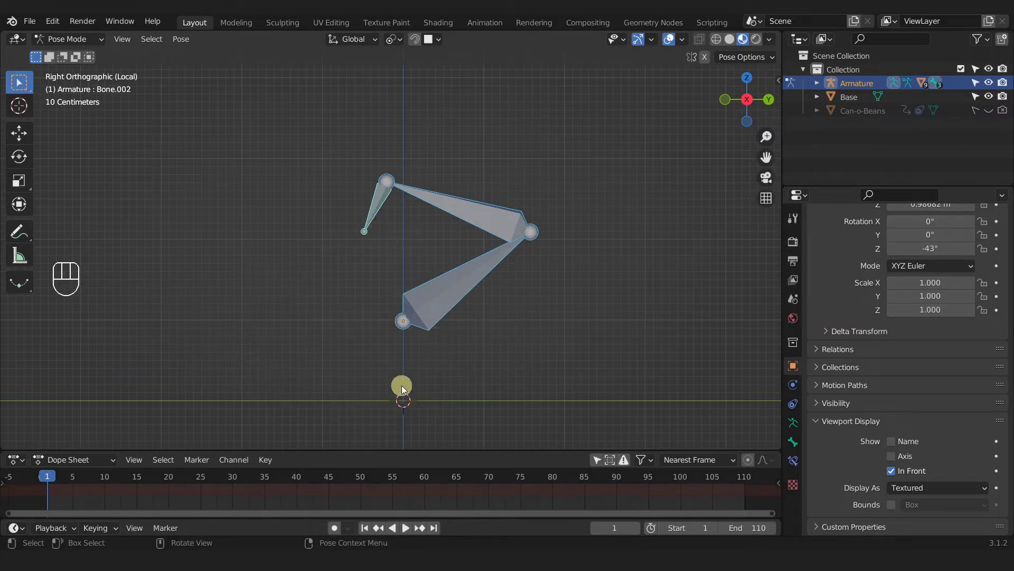
Step: Rotate the gripper bone and the upper arm bone upward individually to pose the arm with forward kinematics
{"action": "left_click", "coordinate": [380, 205]}
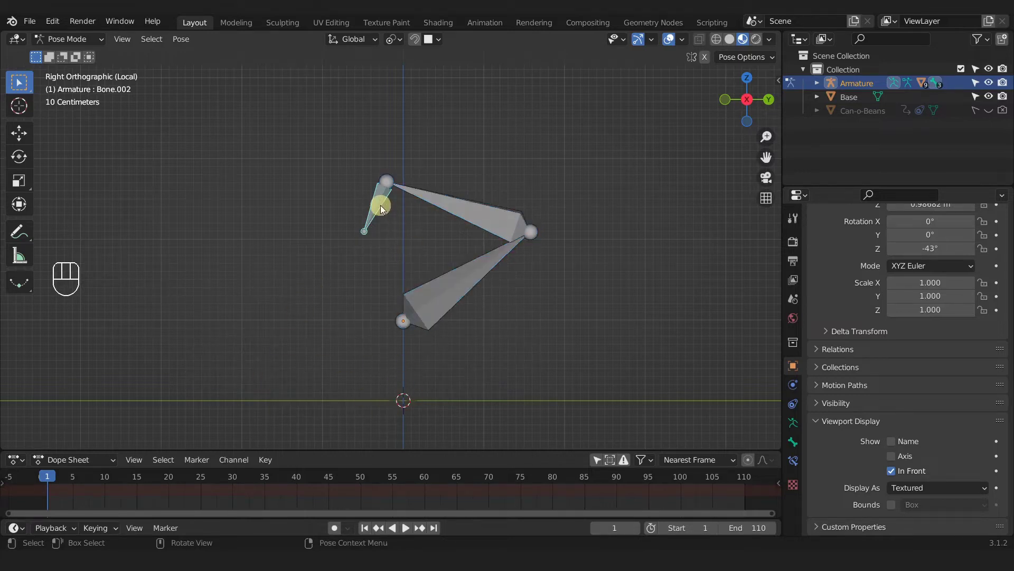
{"action": "middle_click_drag", "start_coordinate": [369, 250], "coordinate": [471, 255], "text": "shift"}
{"action": "key", "text": "g"}
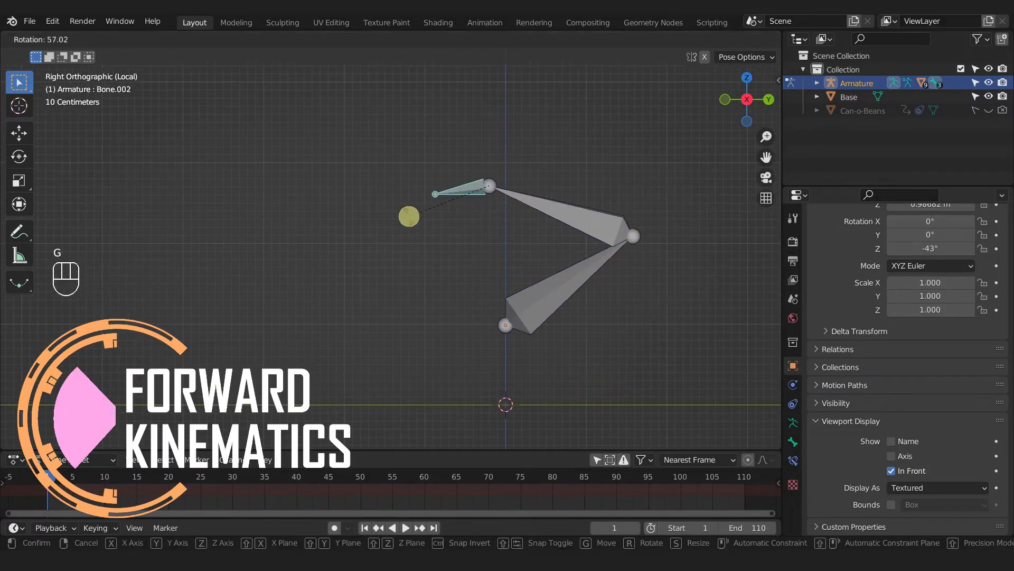
{"action": "left_click", "coordinate": [407, 217]}
{"action": "left_click", "coordinate": [594, 216]}
{"action": "key", "text": "g"}
{"action": "left_click", "coordinate": [570, 165]}
Step: Rotate the lower arm bone over to the opposite side of its base joint, carrying the other bones along
{"action": "left_click", "coordinate": [566, 278]}
{"action": "key", "text": "g"}
{"action": "right_click", "coordinate": [516, 255]}
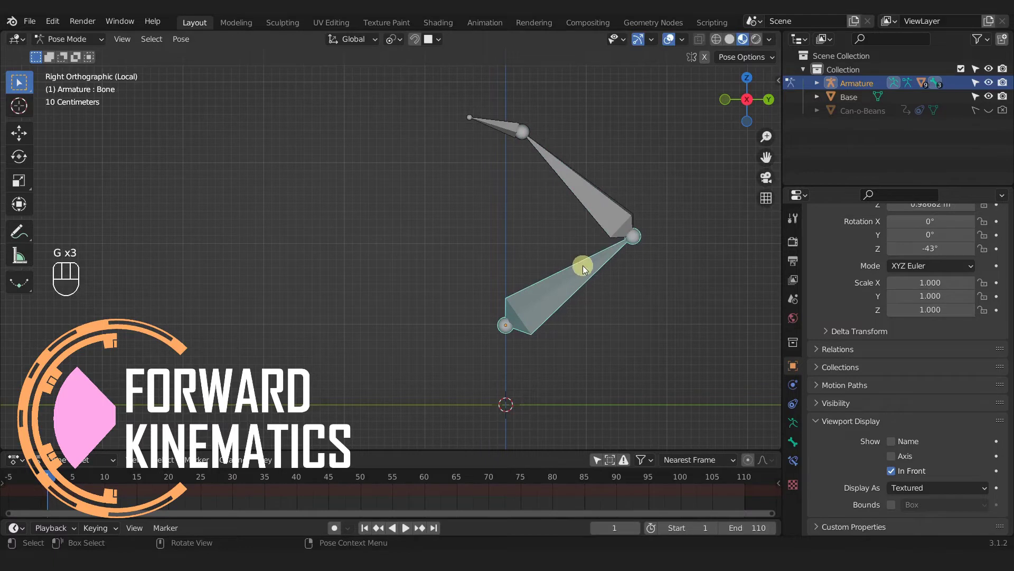
{"action": "key", "text": "r"}
{"action": "left_click", "coordinate": [403, 248]}
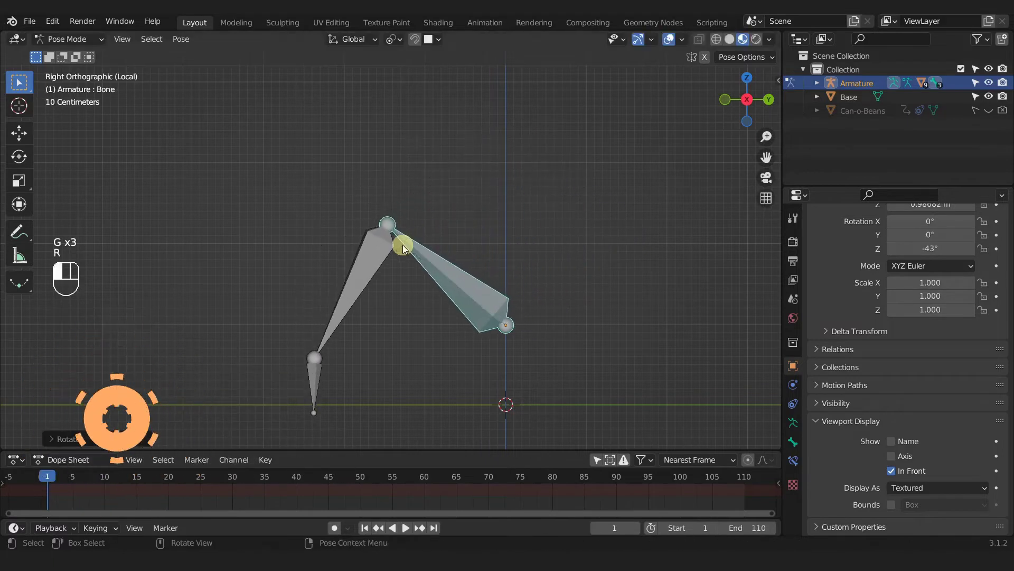
Step: Rotate the upper arm bone and the gripper bone upward so the arm extends away from its base
{"action": "left_click", "coordinate": [360, 277]}
{"action": "key", "text": "r"}
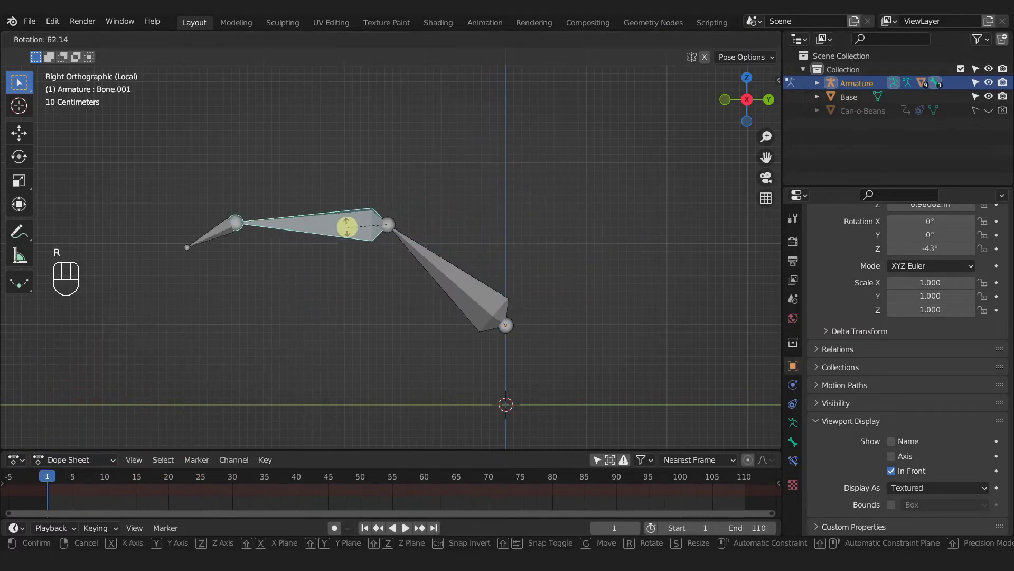
{"action": "left_click", "coordinate": [231, 186]}
{"action": "left_click", "coordinate": [231, 186]}
{"action": "key", "text": "r"}
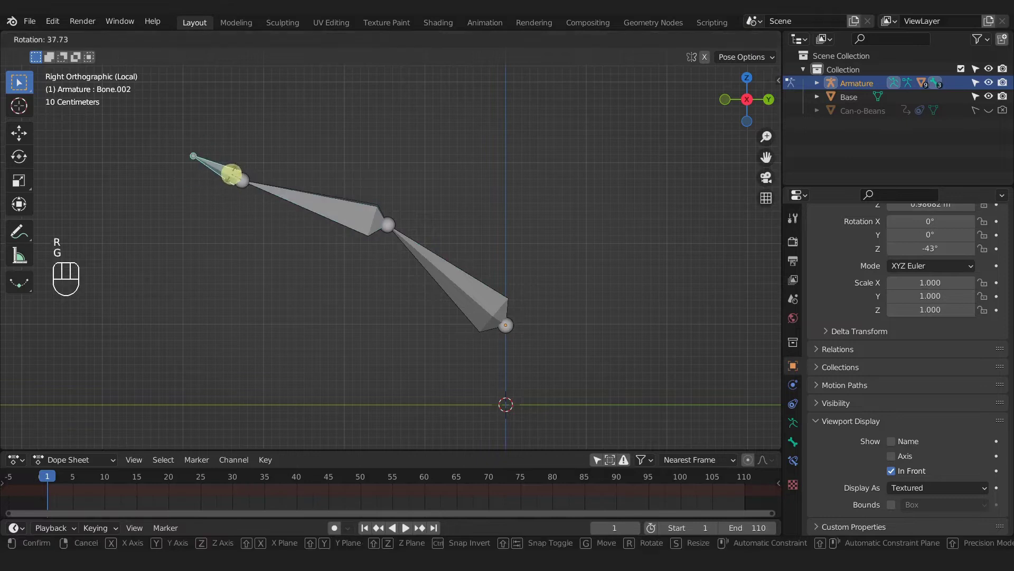
{"action": "left_click", "coordinate": [277, 190]}
{"action": "key", "text": "g"}
{"action": "left_click", "coordinate": [344, 207]}
Step: Lower the outstretched arm by rotating the lower arm bone about its base joint
{"action": "left_click", "coordinate": [409, 248]}
{"action": "key", "text": "r"}
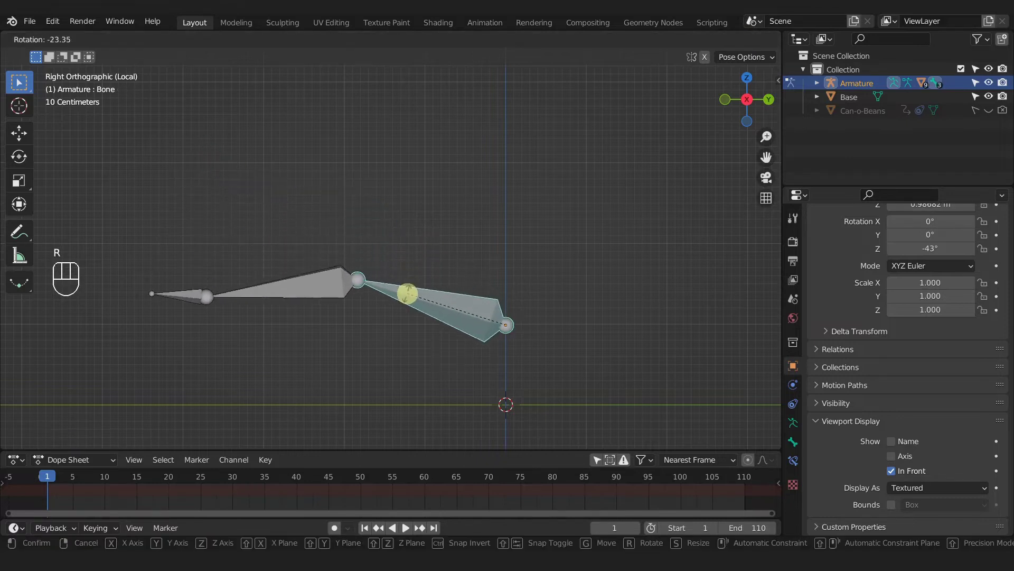
{"action": "left_click", "coordinate": [394, 293]}
Step: Fine-tune the upper arm and gripper bone rotations so the arm is stretched out nearly straight
{"action": "middle_click_drag", "start_coordinate": [385, 304], "coordinate": [482, 306], "text": "shift"}
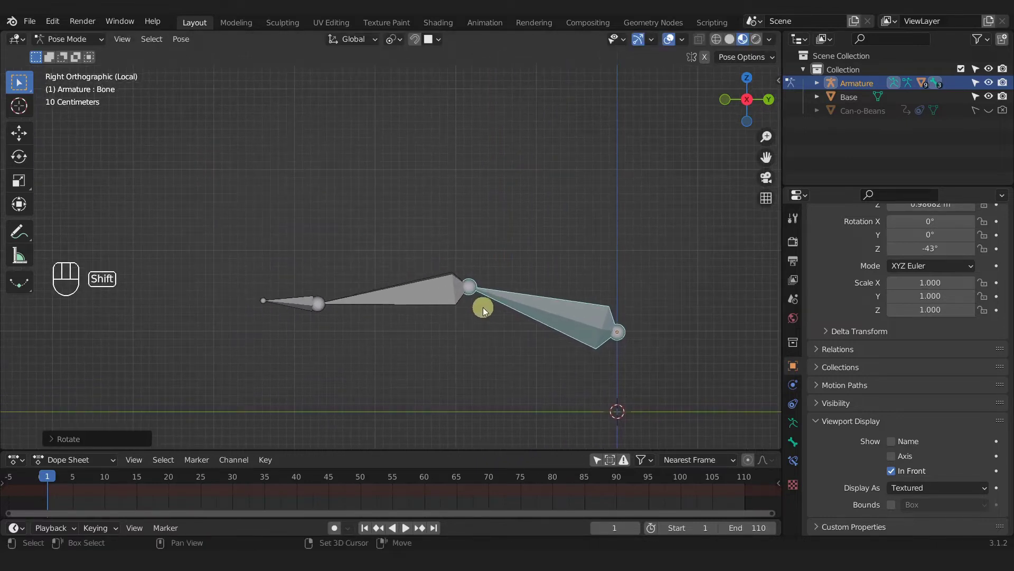
{"action": "left_click", "coordinate": [435, 298]}
{"action": "left_click", "coordinate": [313, 300]}
{"action": "key", "text": "r"}
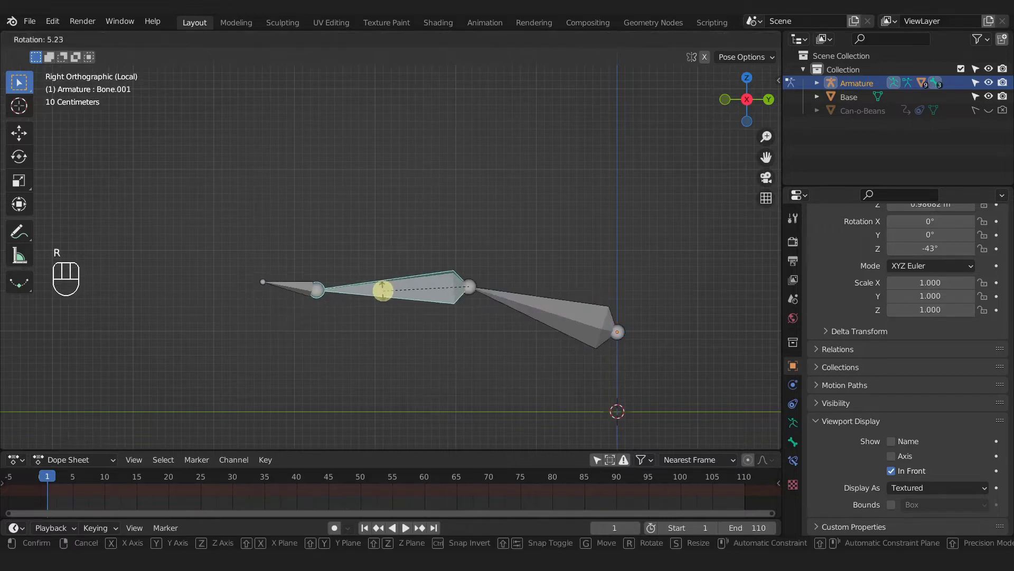
{"action": "left_click", "coordinate": [388, 274]}
{"action": "left_click", "coordinate": [308, 261]}
{"action": "key", "text": "r"}
{"action": "left_click", "coordinate": [311, 267]}
{"action": "left_click", "coordinate": [419, 285]}
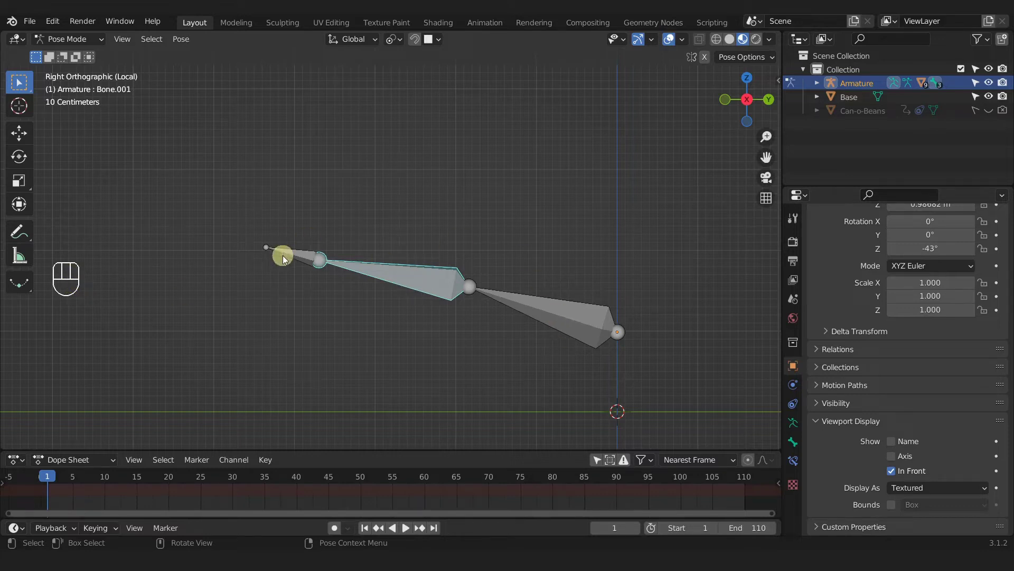
{"action": "left_click", "coordinate": [300, 253]}
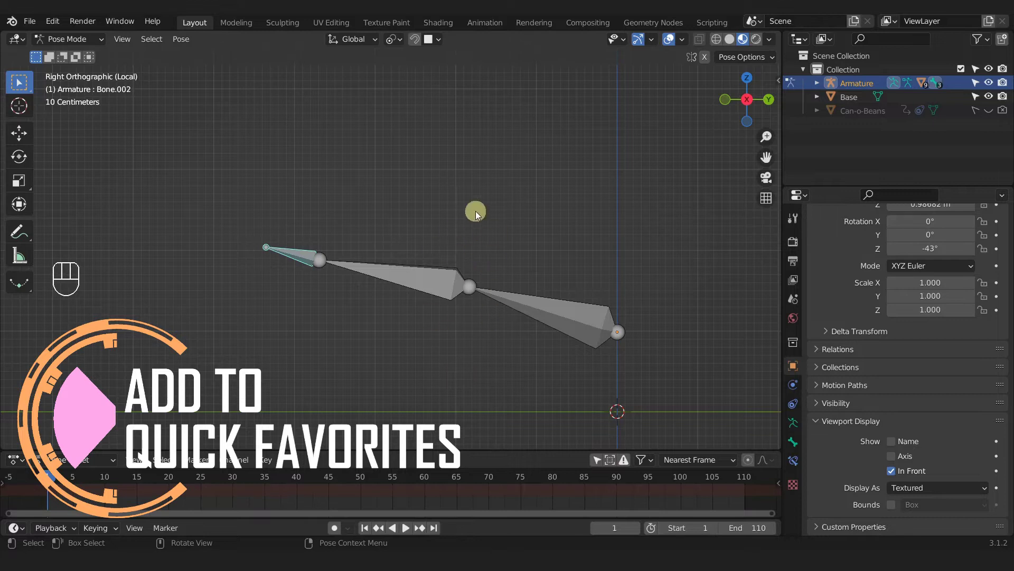
Step: Try clearing all pose transforms on every bone, and undo the reset
{"action": "key", "text": "a"}
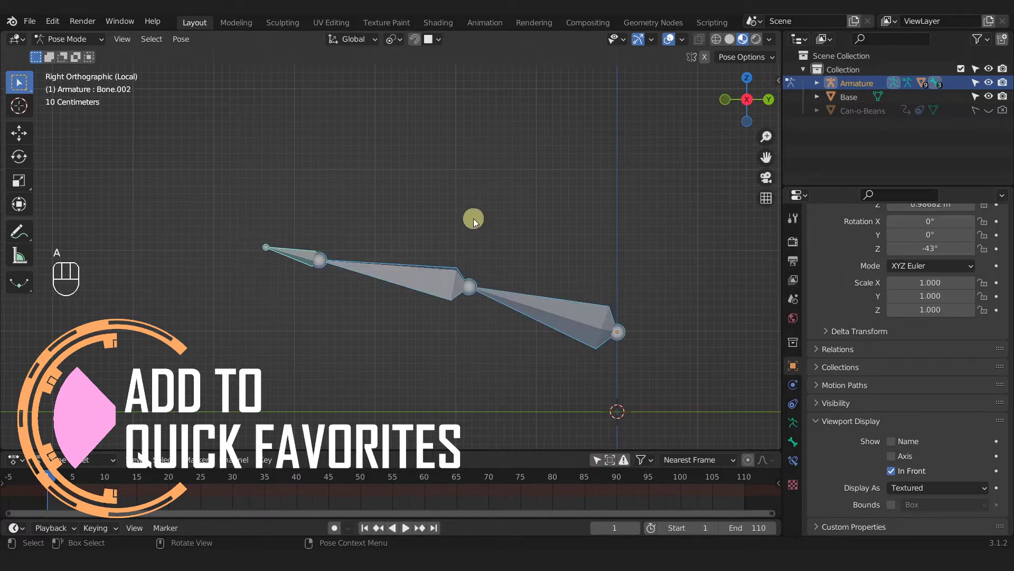
{"action": "left_click", "coordinate": [181, 39]}
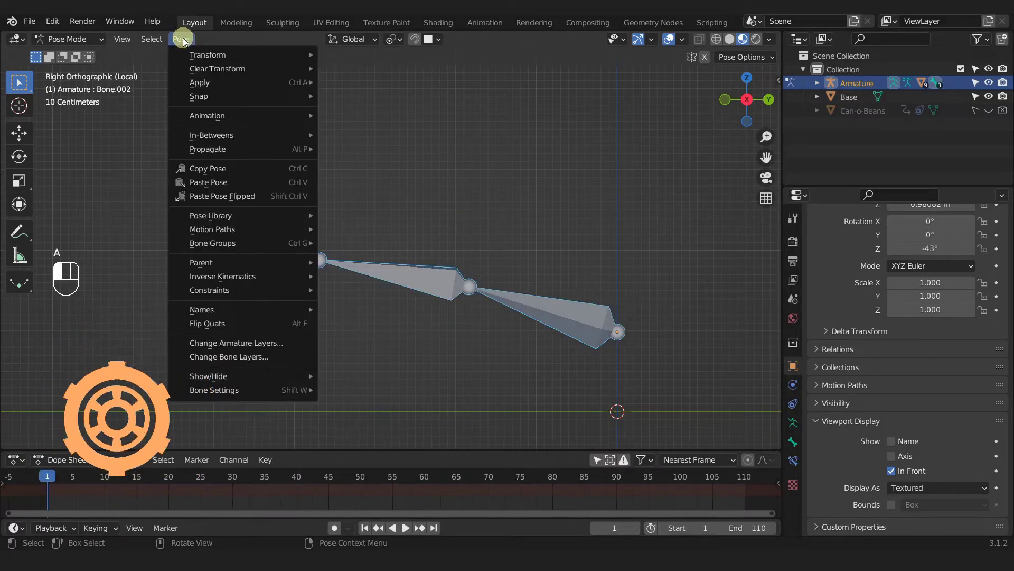
{"action": "mouse_move", "coordinate": [222, 69]}
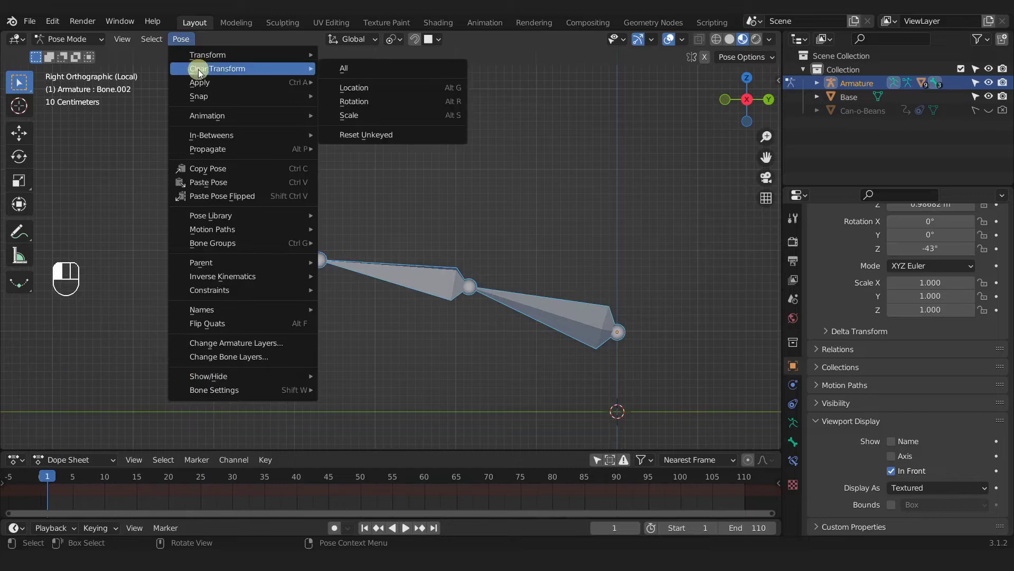
{"action": "left_click", "coordinate": [376, 73]}
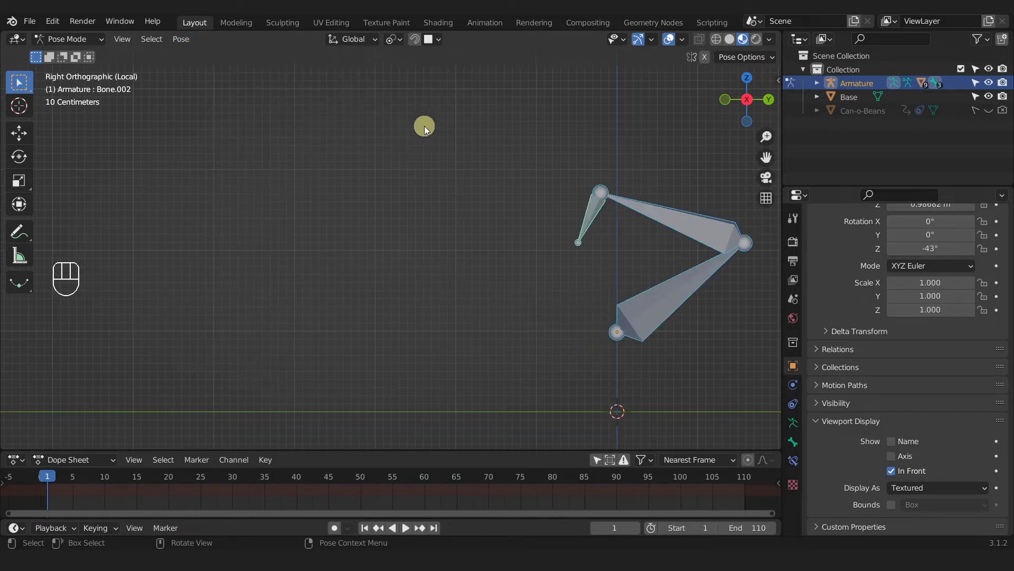
{"action": "key", "text": "ctrl+z"}
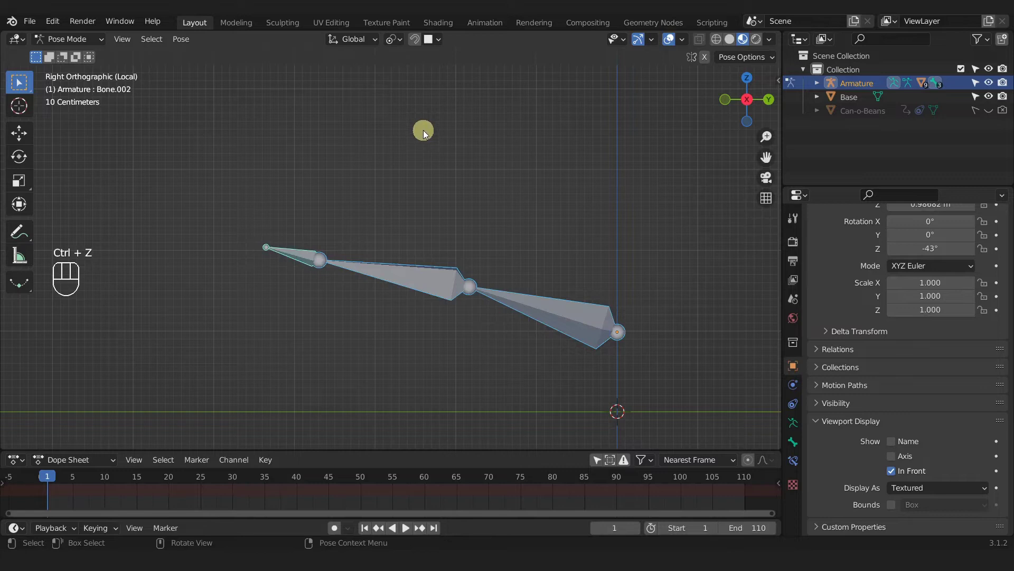
Step: Add the Clear Transform command for all pose transforms to Quick Favorites
{"action": "key", "text": "q"}
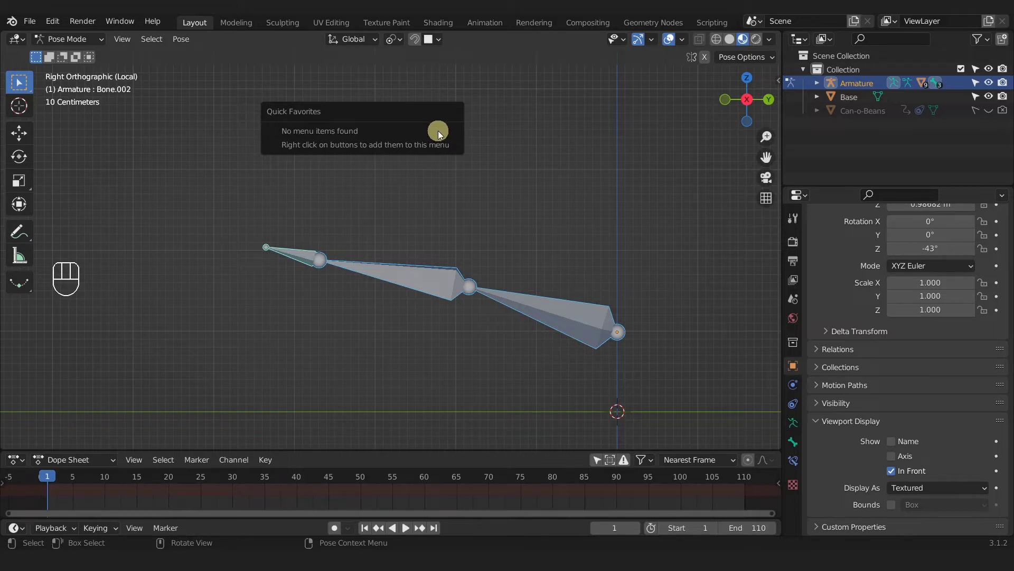
{"action": "left_click", "coordinate": [181, 40]}
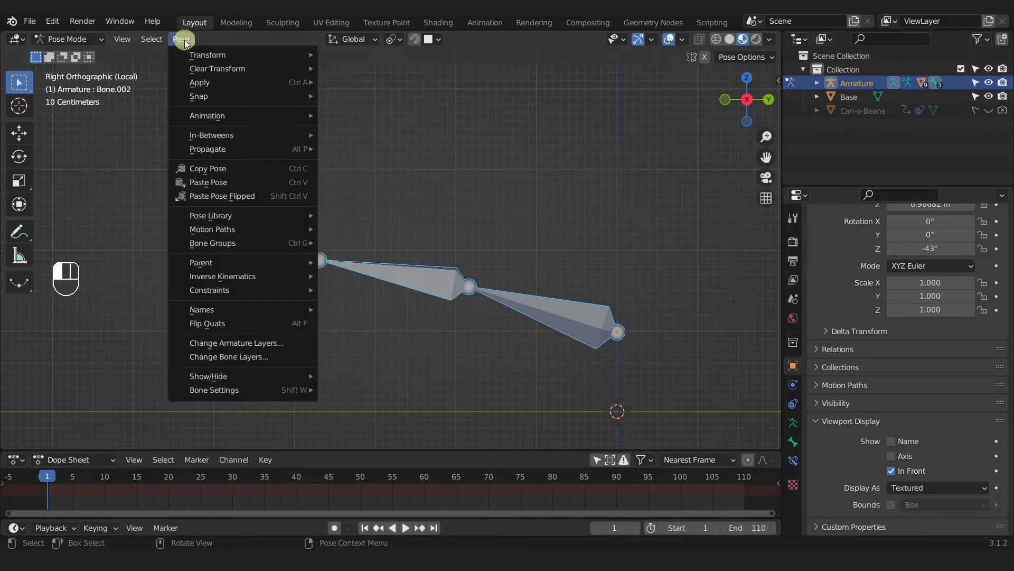
{"action": "mouse_move", "coordinate": [219, 71]}
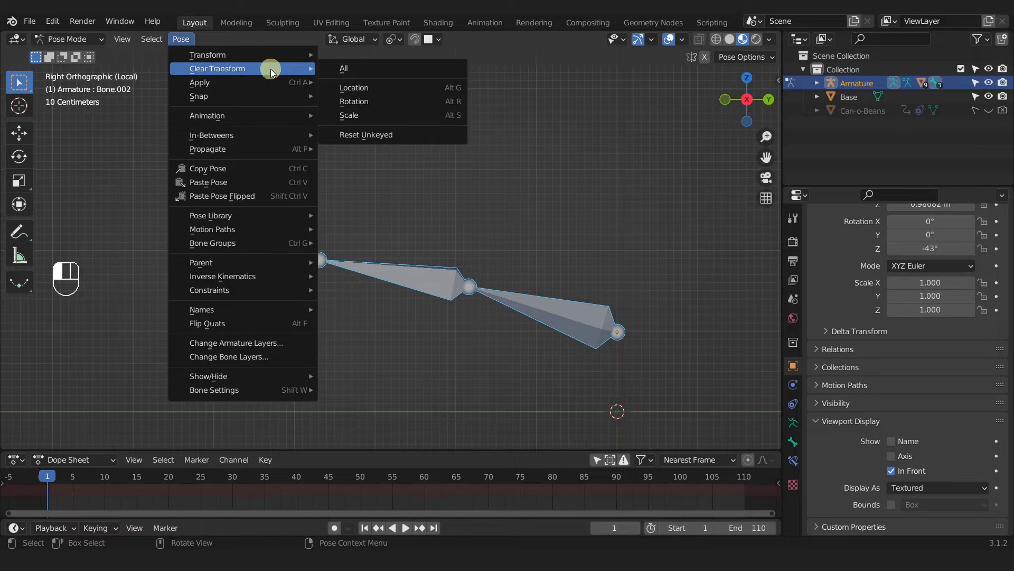
{"action": "right_click", "coordinate": [368, 69]}
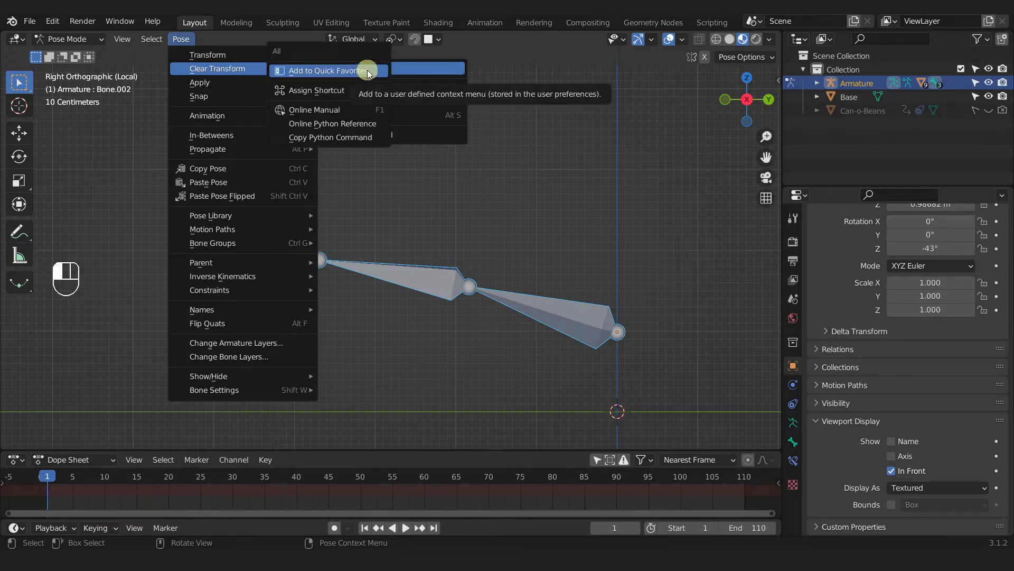
{"action": "key", "text": "Escape"}
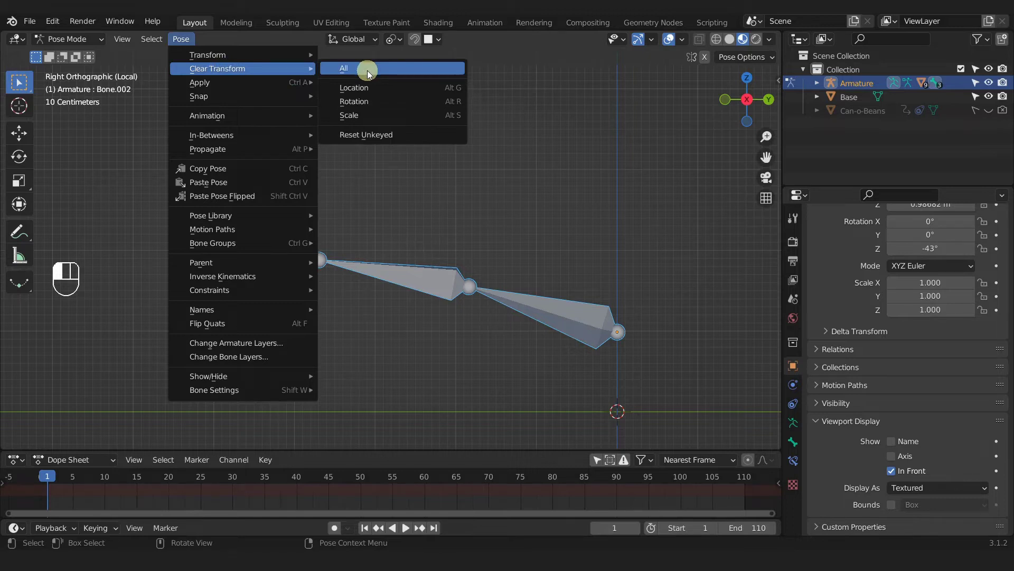
{"action": "left_click", "coordinate": [367, 69]}
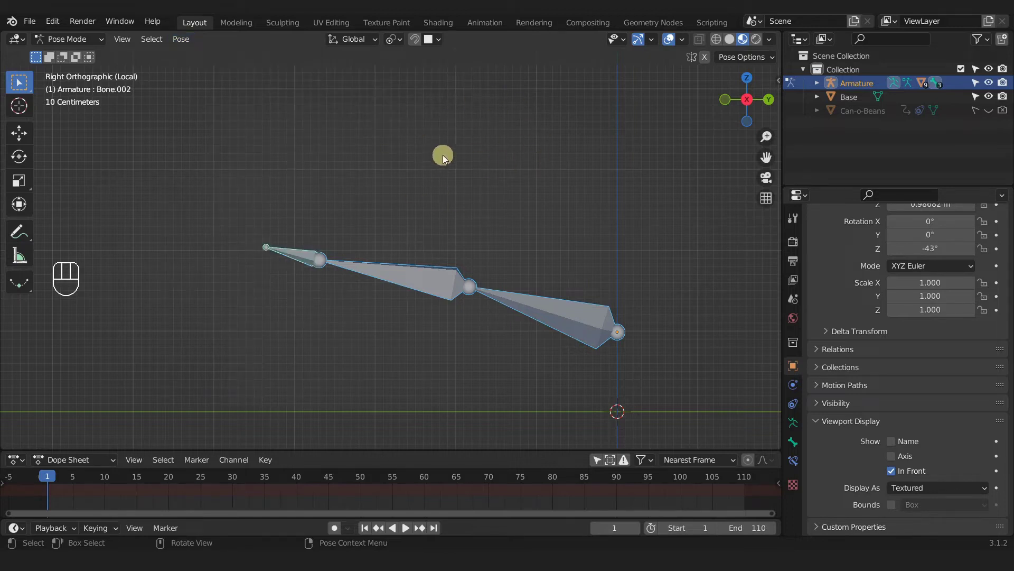
Step: Select all bones and reset their location, rotation and scale using the All entry in Quick Favorites
{"action": "key", "text": "q"}
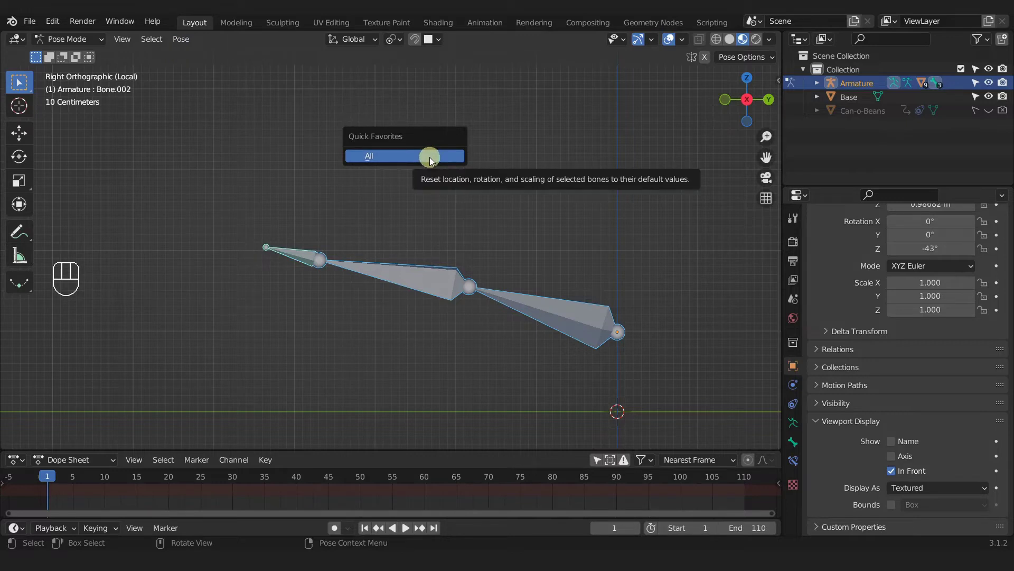
{"action": "left_click", "coordinate": [180, 39]}
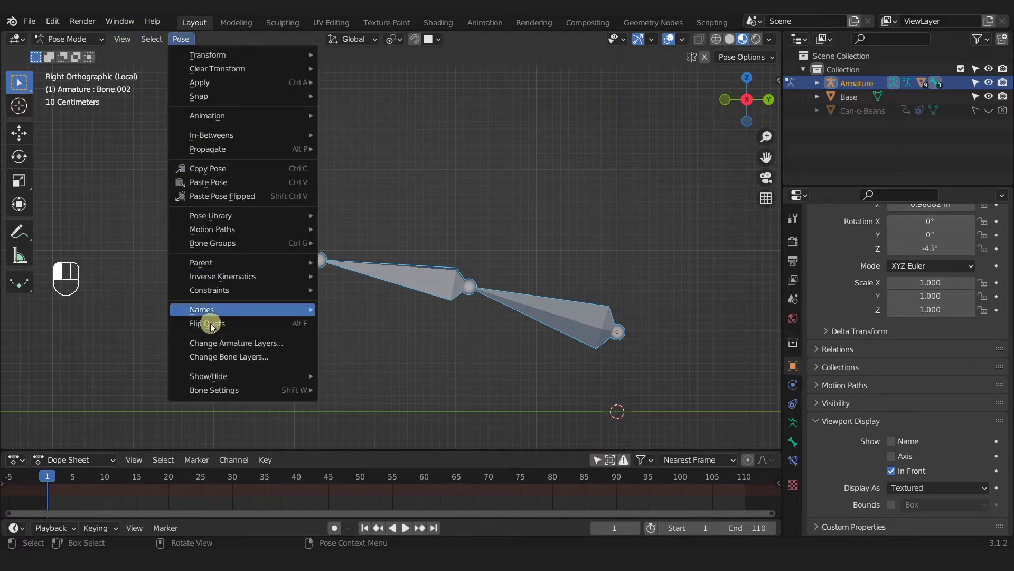
{"action": "left_click", "coordinate": [152, 39]}
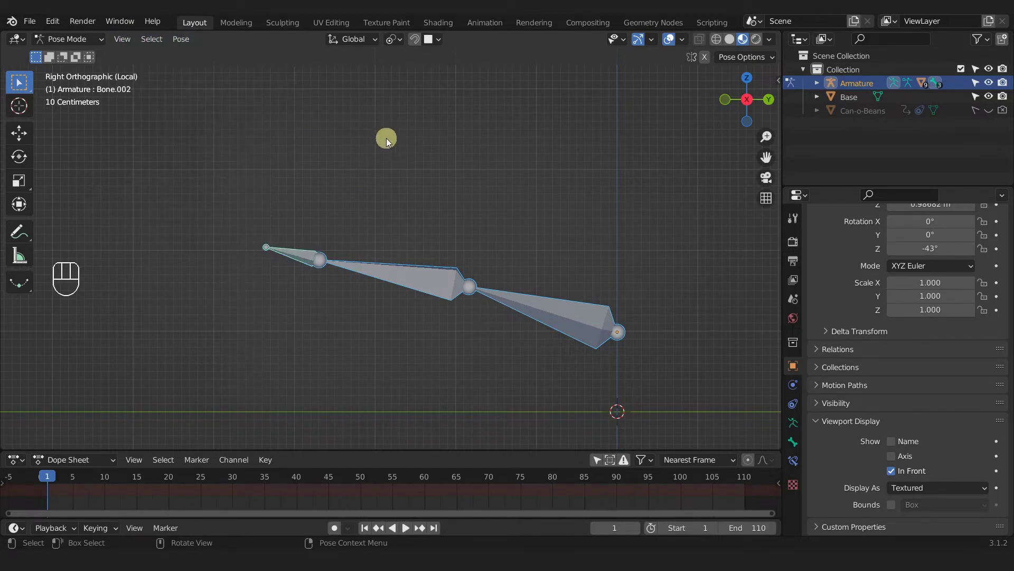
{"action": "key", "text": "q"}
{"action": "key", "text": "a"}
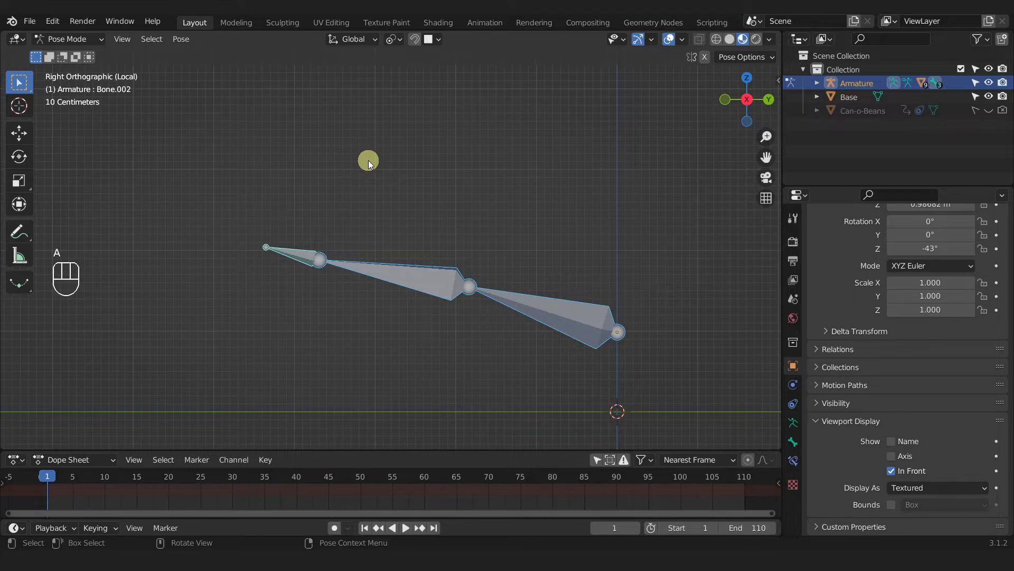
{"action": "key", "text": "q"}
{"action": "left_click", "coordinate": [368, 162]}
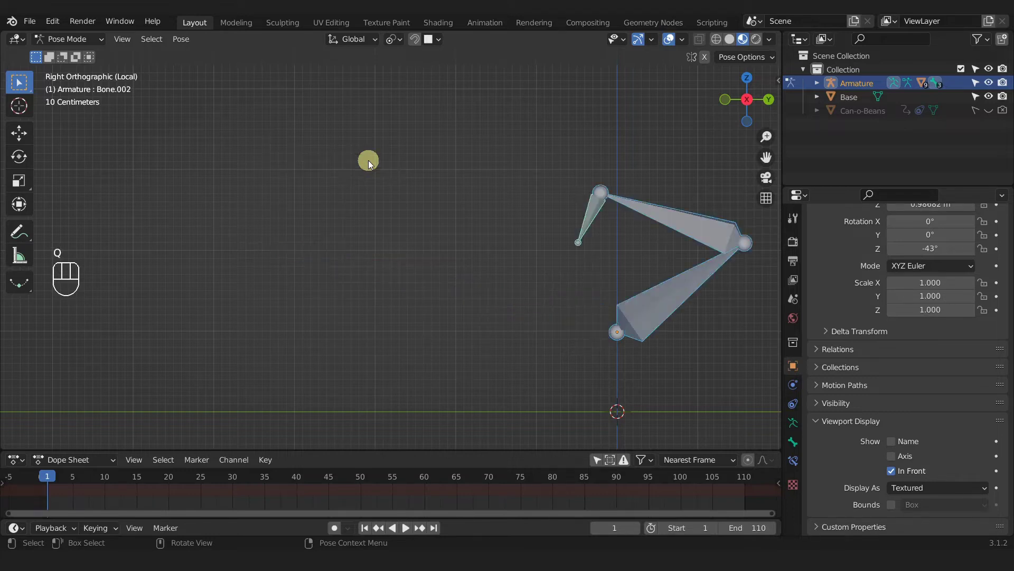
Step: Add an Inverse Kinematics bone constraint to the upper arm bone, Bone.001
{"action": "middle_click_drag", "start_coordinate": [620, 255], "coordinate": [437, 257], "text": "shift"}
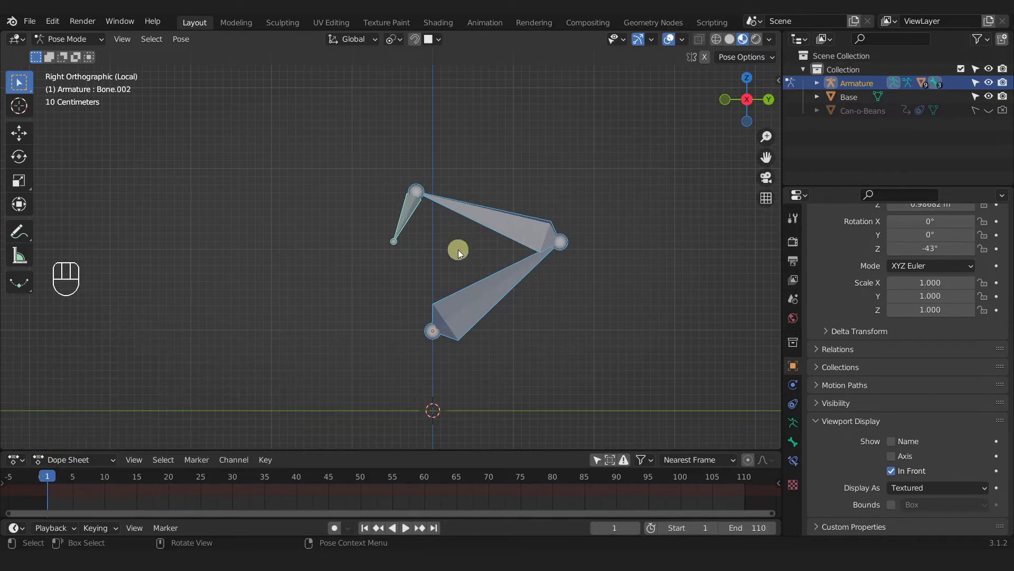
{"action": "left_click", "coordinate": [405, 209]}
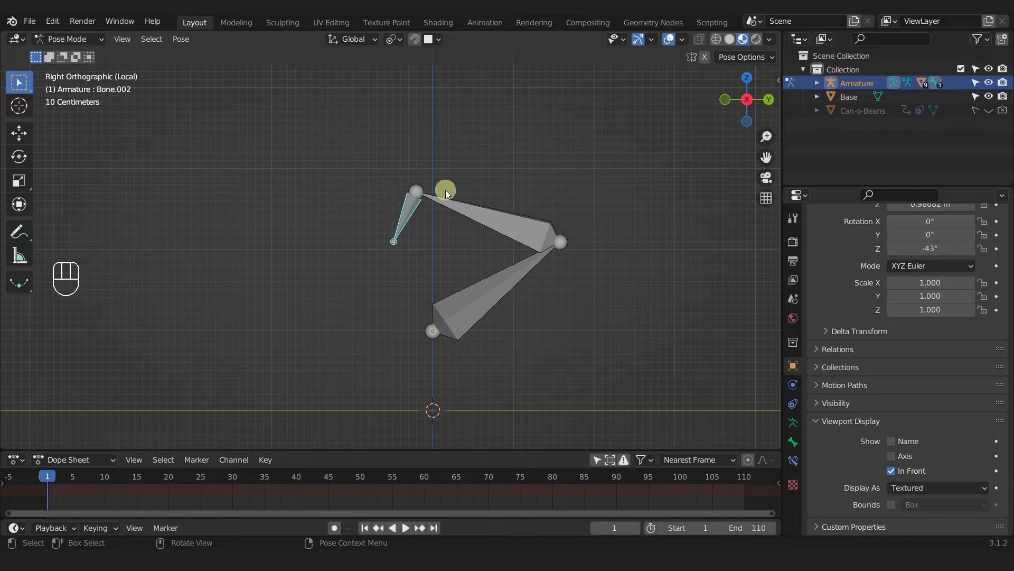
{"action": "left_click", "coordinate": [489, 213]}
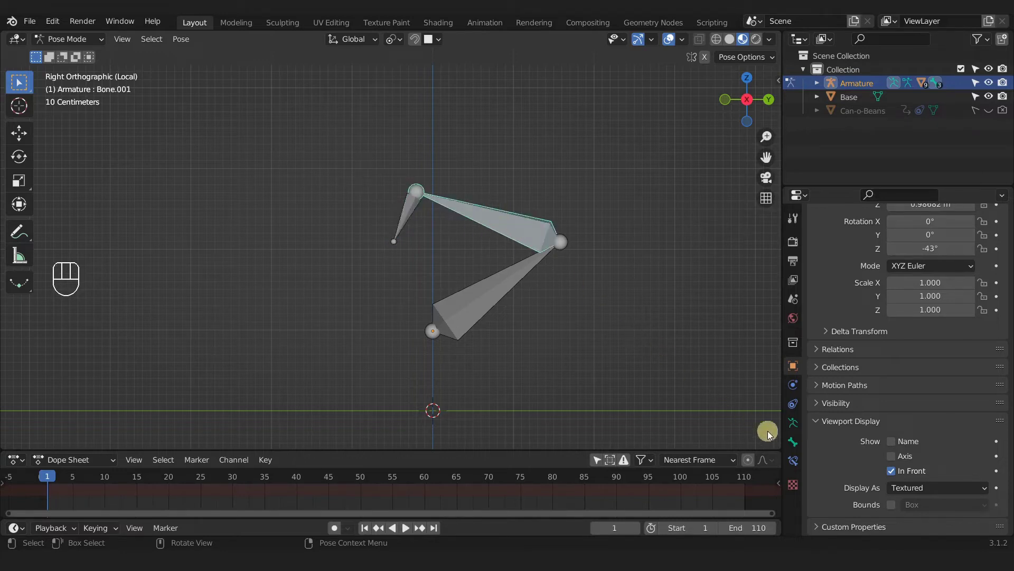
{"action": "left_click", "coordinate": [795, 460]}
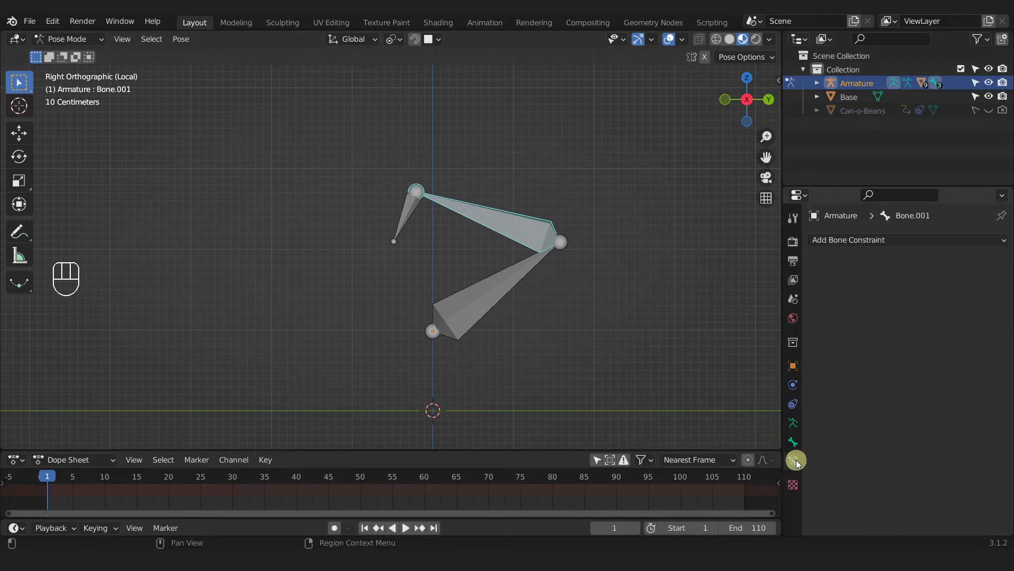
{"action": "left_click", "coordinate": [905, 239]}
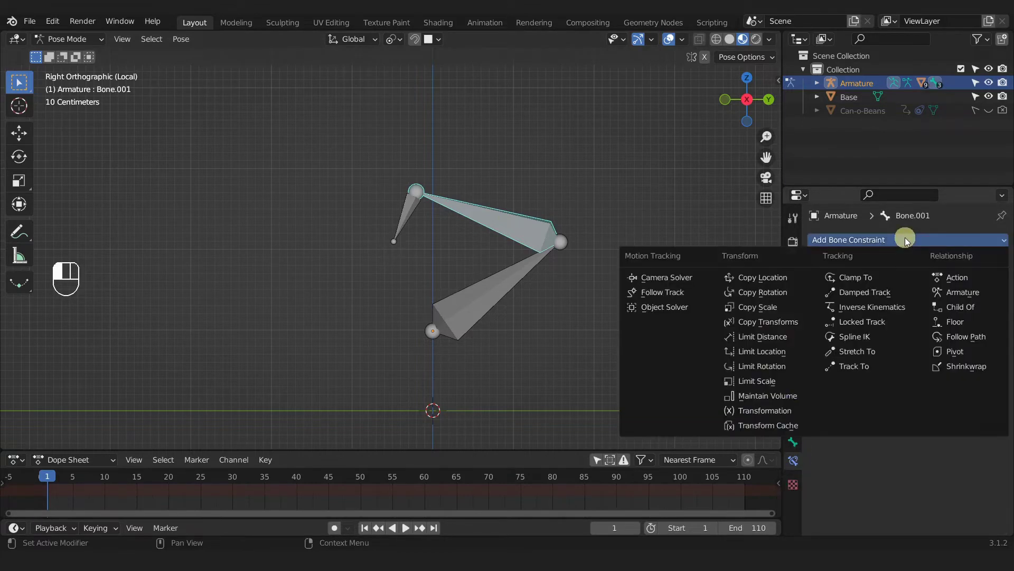
{"action": "left_click", "coordinate": [893, 307]}
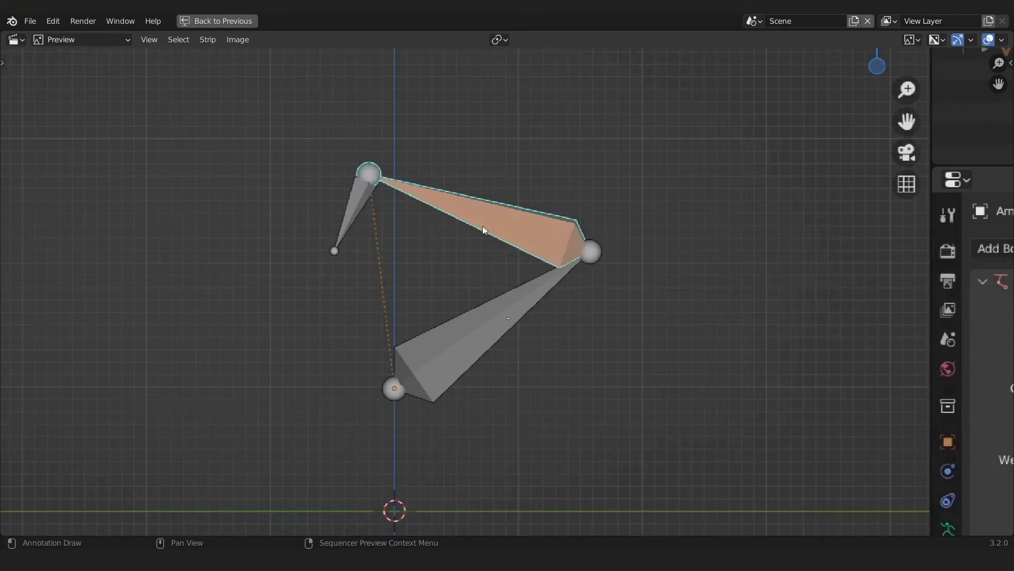
Step: Annotate the arm preview with the joint bends, a segmented chain with rotation arrows, and sketches of bent and separated chains
{"action": "mouse_move", "coordinate": [586, 289]}
{"action": "left_mouse_down"}
{"action": "mouse_move", "coordinate": [632, 249]}
{"action": "mouse_move", "coordinate": [569, 207]}
{"action": "left_mouse_up"}
{"action": "mouse_move", "coordinate": [352, 147]}
{"action": "left_mouse_down"}
{"action": "mouse_move", "coordinate": [399, 154]}
{"action": "mouse_move", "coordinate": [407, 181]}
{"action": "left_mouse_up"}
{"action": "left_click_drag", "start_coordinate": [693, 366], "coordinate": [680, 122]}
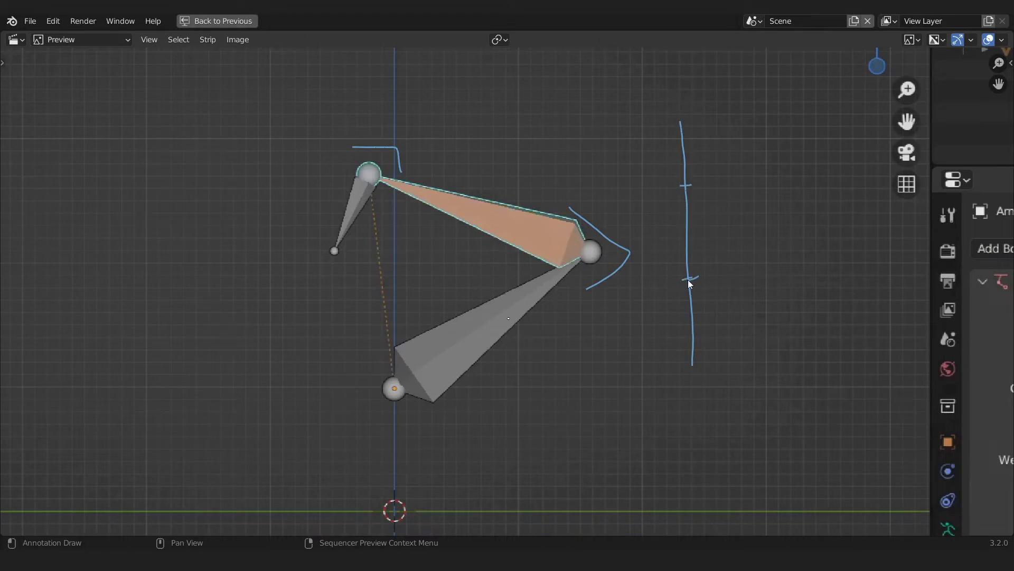
{"action": "mouse_move", "coordinate": [713, 279]}
{"action": "left_mouse_down"}
{"action": "mouse_move", "coordinate": [693, 285]}
{"action": "mouse_move", "coordinate": [719, 277]}
{"action": "mouse_move", "coordinate": [710, 273]}
{"action": "left_mouse_up"}
{"action": "left_click_drag", "start_coordinate": [668, 231], "coordinate": [724, 240]}
{"action": "mouse_move", "coordinate": [667, 174]}
{"action": "left_mouse_down"}
{"action": "mouse_move", "coordinate": [731, 166]}
{"action": "mouse_move", "coordinate": [737, 174]}
{"action": "mouse_move", "coordinate": [712, 180]}
{"action": "left_mouse_up"}
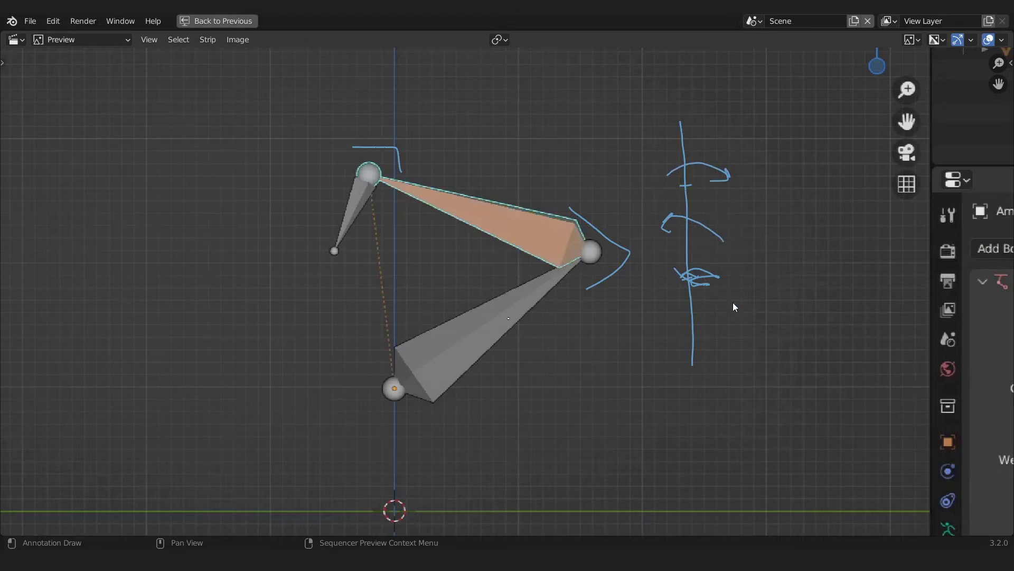
{"action": "mouse_move", "coordinate": [804, 311]}
{"action": "left_mouse_down"}
{"action": "mouse_move", "coordinate": [798, 187]}
{"action": "mouse_move", "coordinate": [773, 129]}
{"action": "left_mouse_up"}
{"action": "mouse_move", "coordinate": [831, 377]}
{"action": "left_mouse_down"}
{"action": "mouse_move", "coordinate": [830, 335]}
{"action": "mouse_move", "coordinate": [850, 310]}
{"action": "left_mouse_up"}
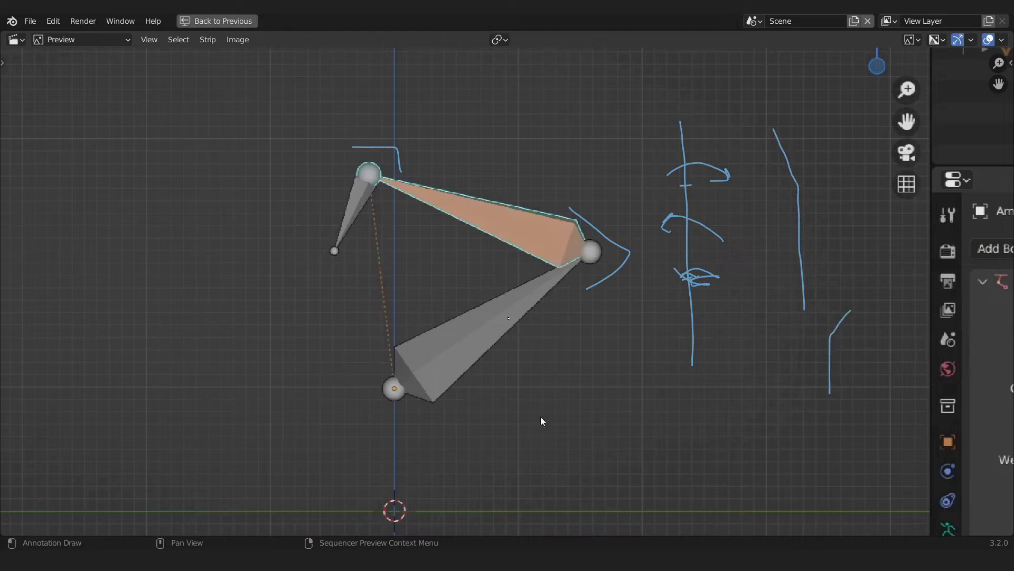
{"action": "left_click_drag", "start_coordinate": [562, 414], "coordinate": [585, 380]}
{"action": "mouse_move", "coordinate": [635, 411]}
{"action": "left_mouse_down"}
{"action": "mouse_move", "coordinate": [649, 381]}
{"action": "mouse_move", "coordinate": [690, 407]}
{"action": "mouse_move", "coordinate": [724, 392]}
{"action": "left_mouse_up"}
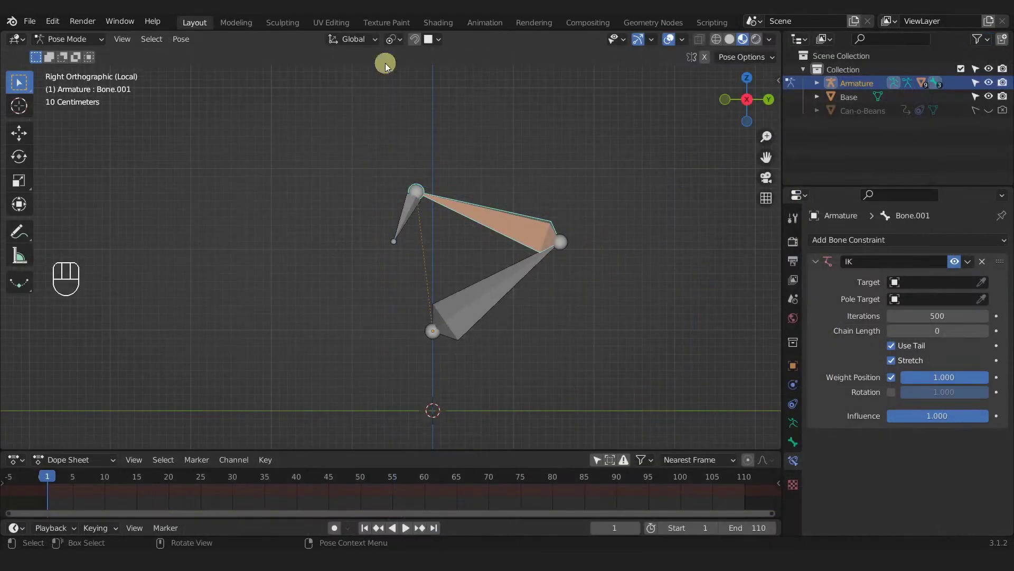
Step: Try to move the gripper bone at the arm's tip, cancel the move, and reselect the arm bones one by one
{"action": "left_click", "coordinate": [409, 206]}
{"action": "key", "text": "g"}
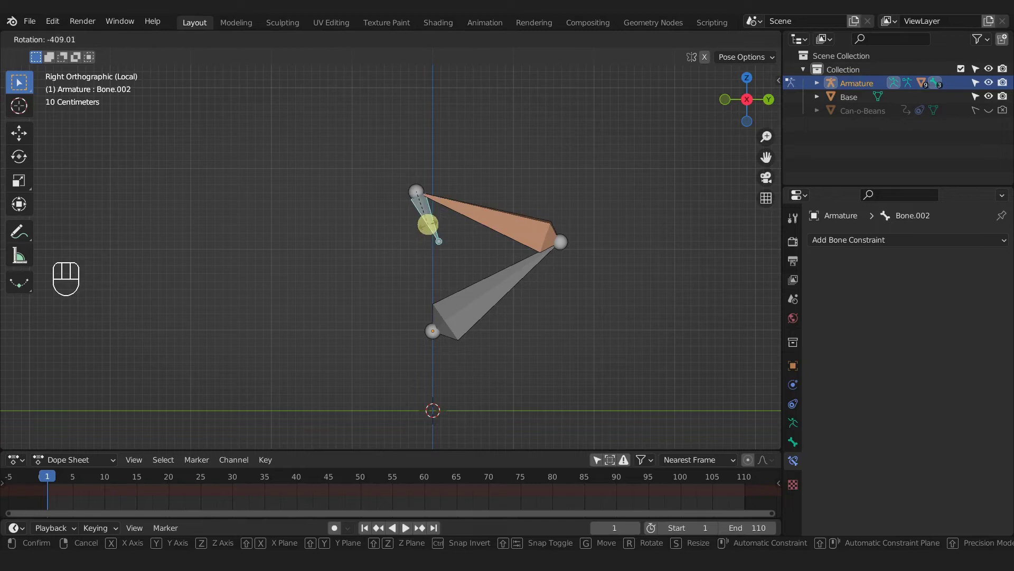
{"action": "key", "text": "Escape"}
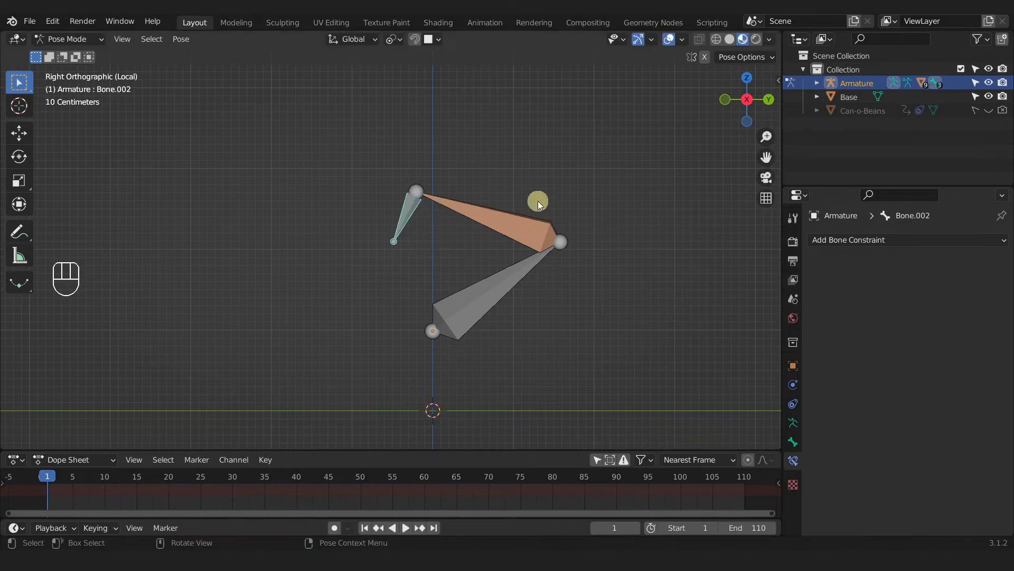
{"action": "left_click", "coordinate": [512, 221]}
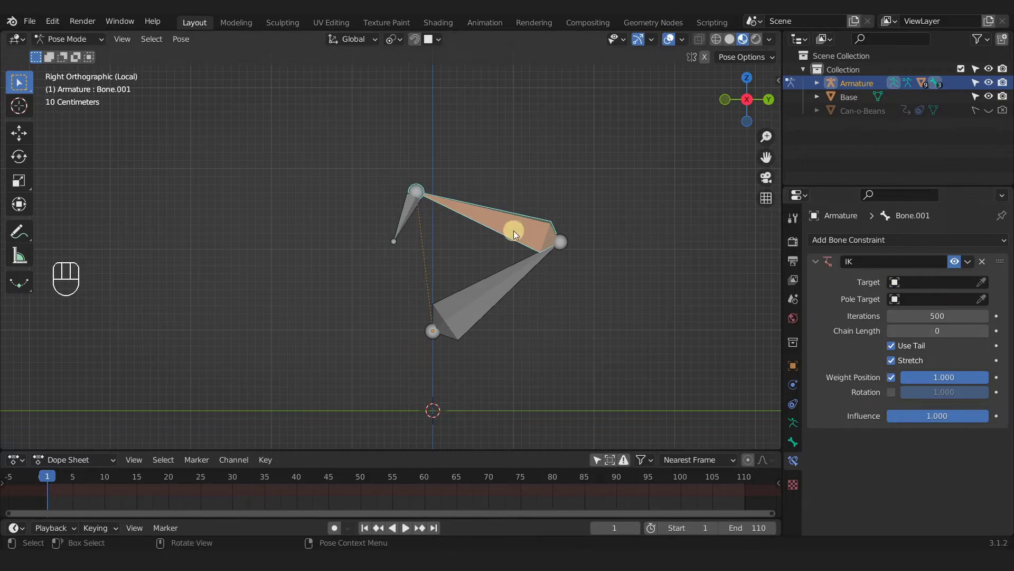
{"action": "left_click", "coordinate": [497, 289]}
{"action": "left_click", "coordinate": [412, 218]}
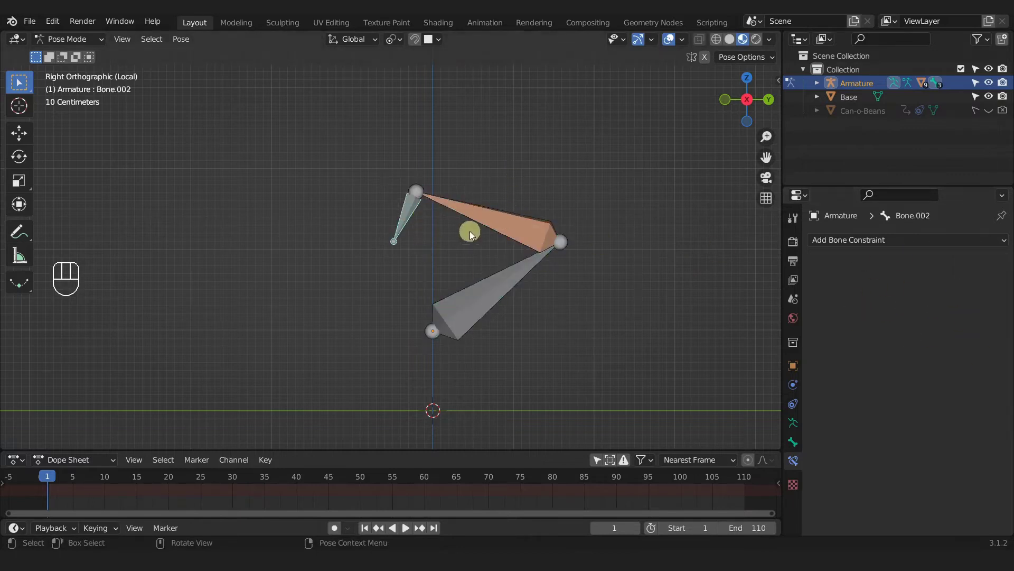
Step: Set the target of the upper arm bone's IK constraint to Armature and look through its available target bones
{"action": "left_click", "coordinate": [518, 223]}
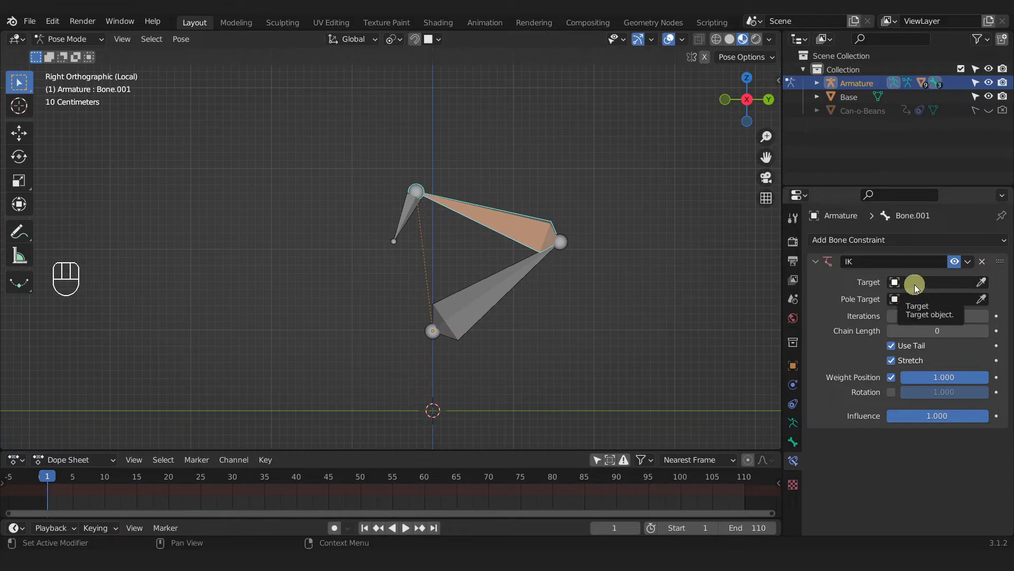
{"action": "left_click", "coordinate": [982, 282]}
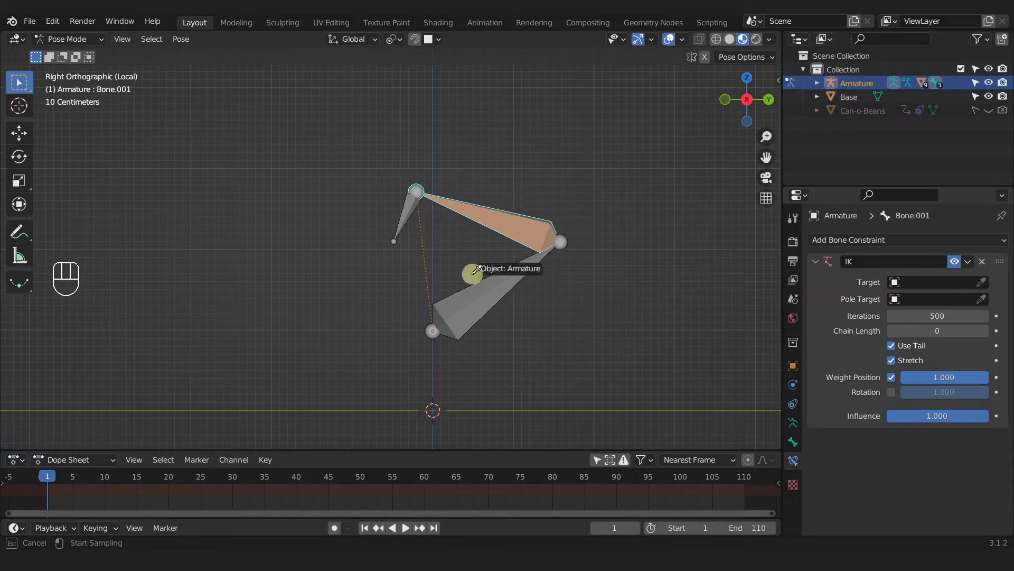
{"action": "left_click", "coordinate": [513, 215]}
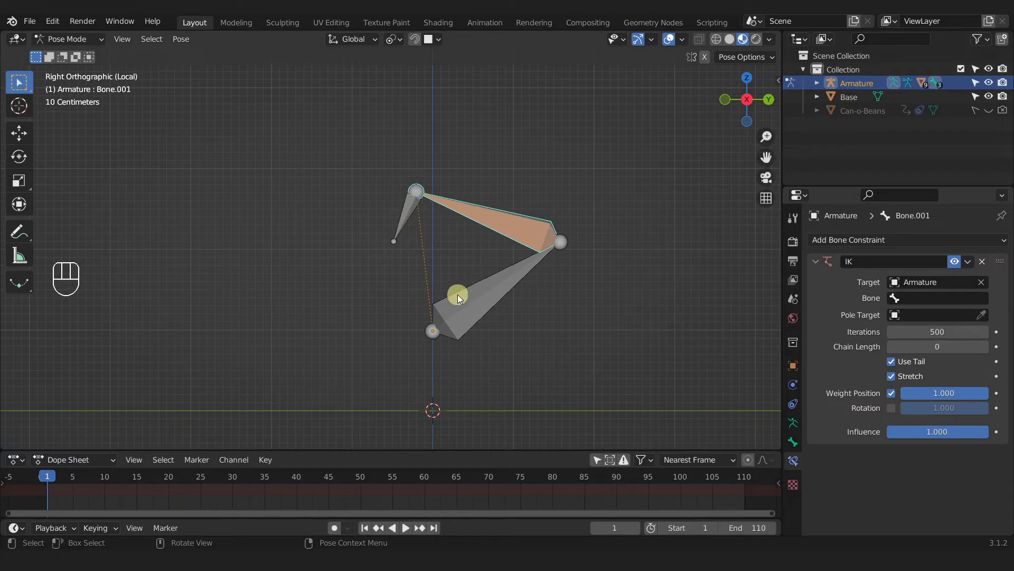
{"action": "left_click", "coordinate": [930, 298]}
{"action": "left_click", "coordinate": [938, 282]}
{"action": "left_click", "coordinate": [938, 281]}
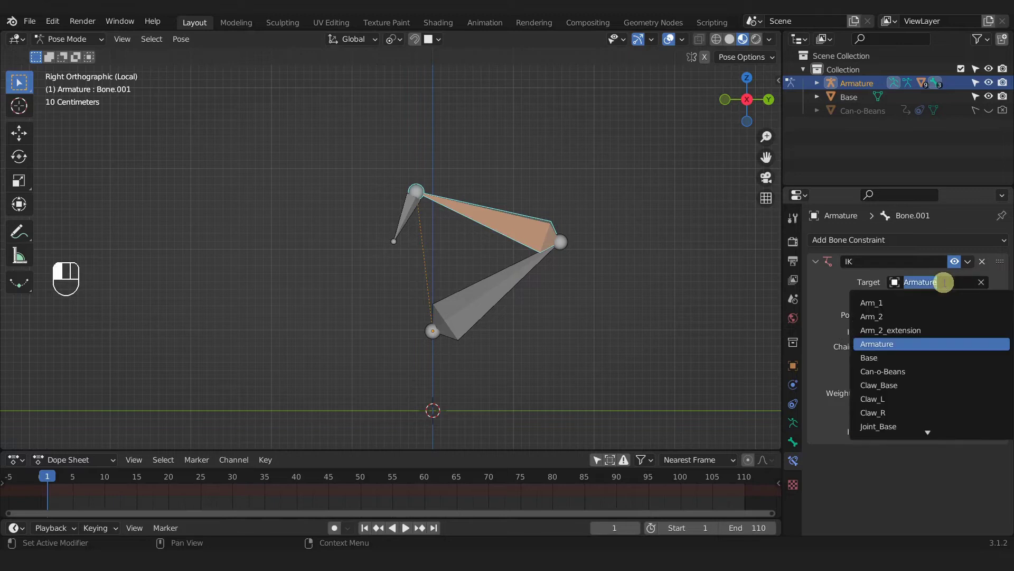
{"action": "left_click", "coordinate": [898, 343]}
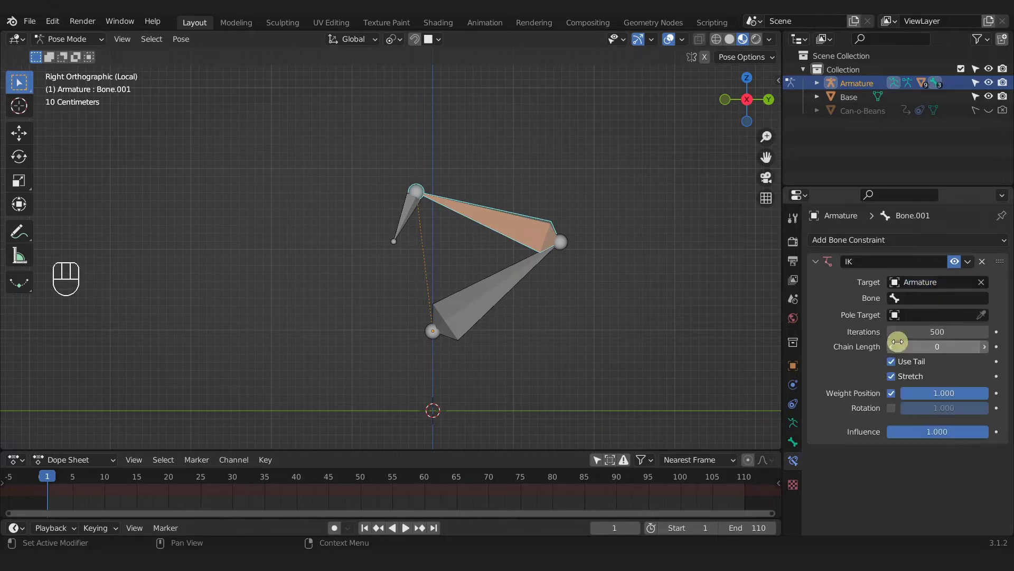
{"action": "left_click", "coordinate": [928, 298]}
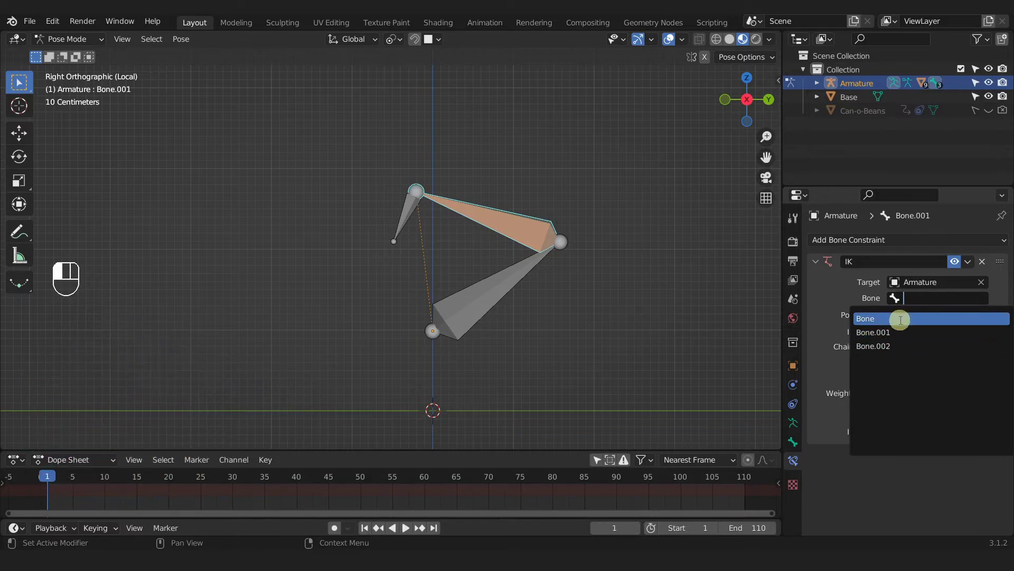
{"action": "left_click", "coordinate": [407, 213]}
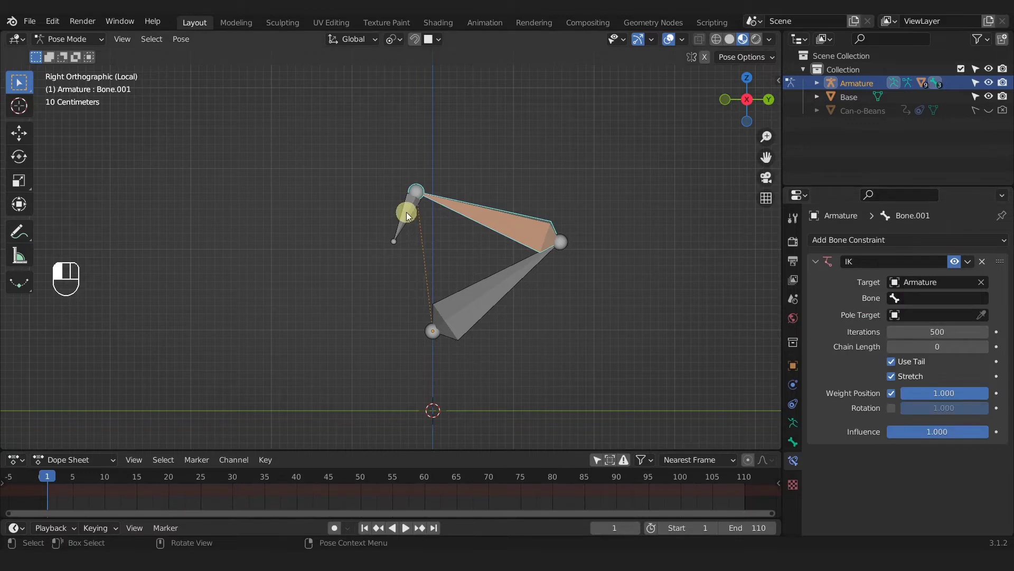
Step: Rename the gripper bone at the arm's tip as Bone_Control
{"action": "left_click", "coordinate": [407, 212]}
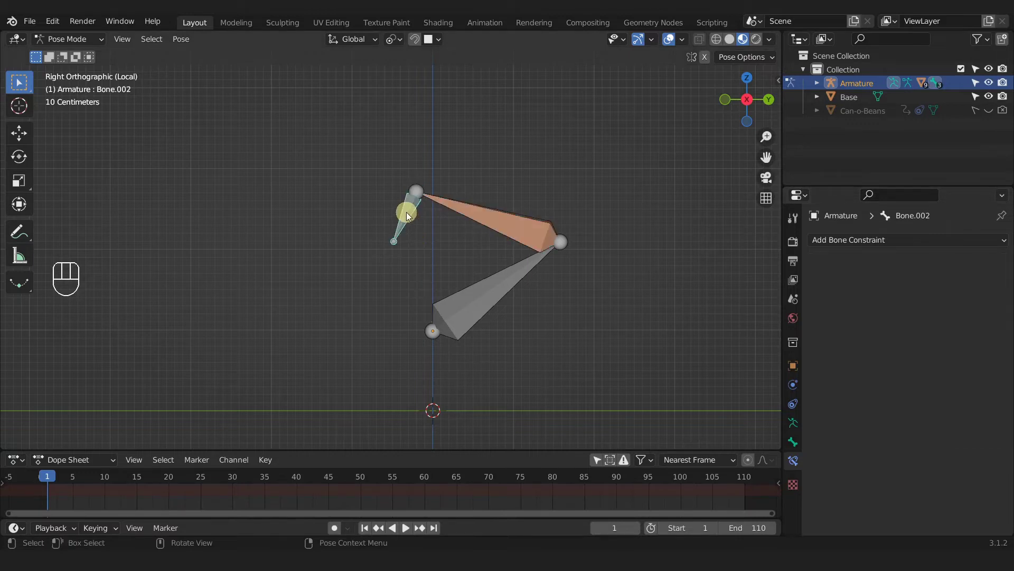
{"action": "left_click", "coordinate": [793, 442]}
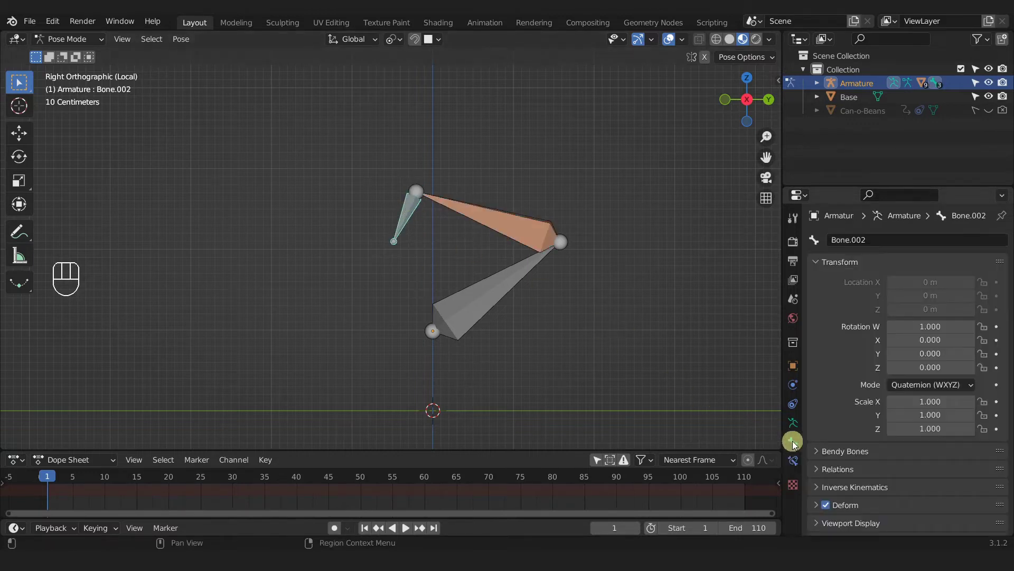
{"action": "left_click", "coordinate": [875, 245]}
{"action": "left_click_drag", "start_coordinate": [877, 241], "coordinate": [841, 245]}
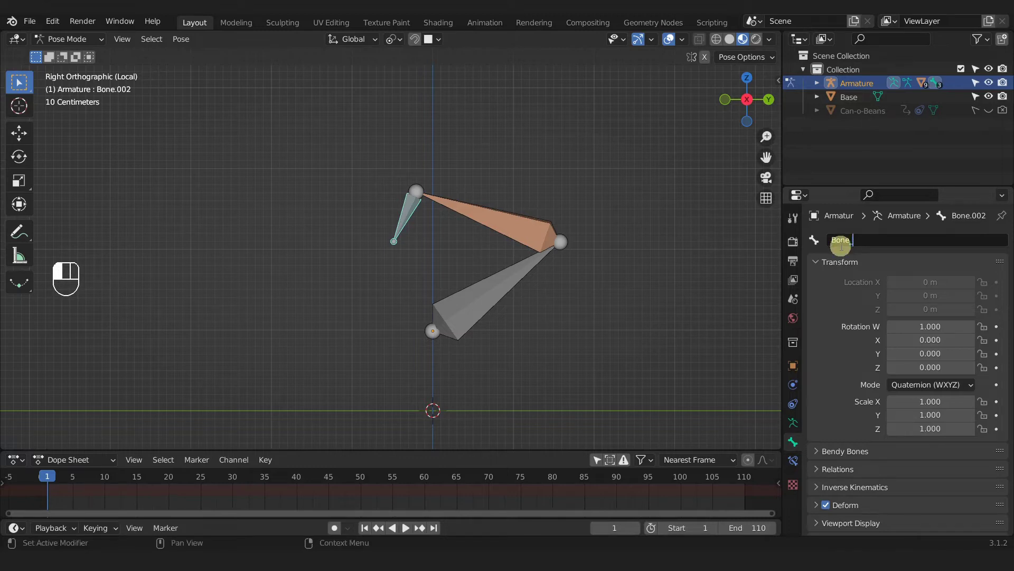
{"action": "type", "text": "_Control"}
{"action": "key", "text": "Return"}
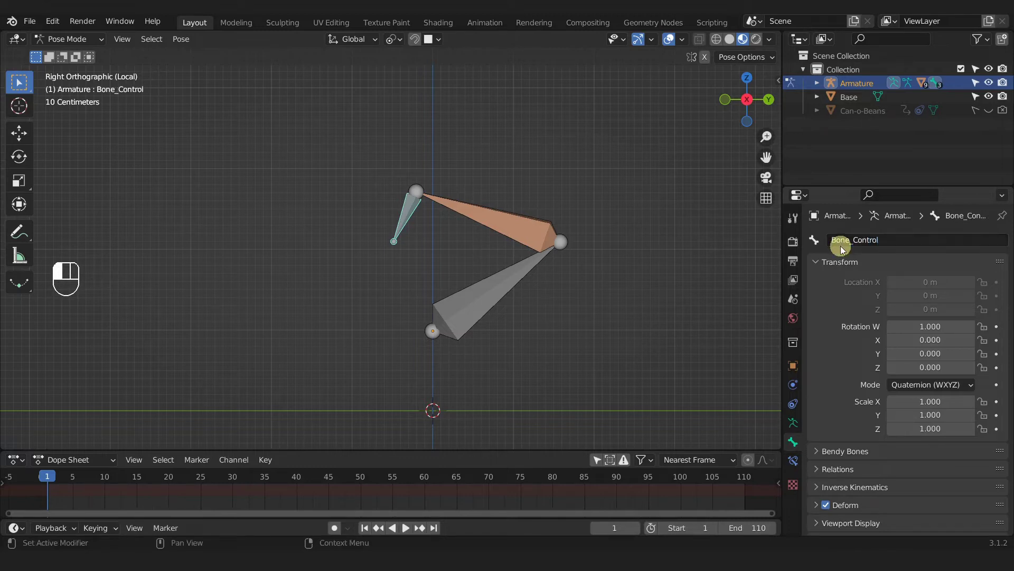
Step: Rename the upper arm bone that carries the IK constraint as Bone_IK
{"action": "left_click", "coordinate": [520, 229]}
{"action": "left_click", "coordinate": [851, 235]}
{"action": "left_click", "coordinate": [848, 239]}
{"action": "key", "text": "Delete"}
{"action": "key", "text": "Delete"}
{"action": "key", "text": "Delete"}
{"action": "key", "text": "Delete"}
{"action": "type", "text": "_IK"}
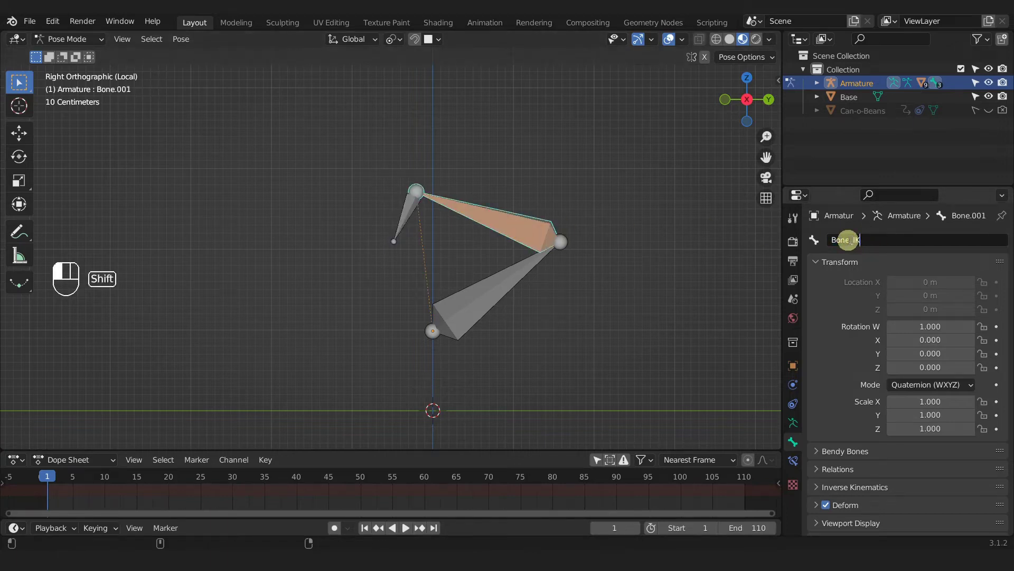
{"action": "key", "text": "Return"}
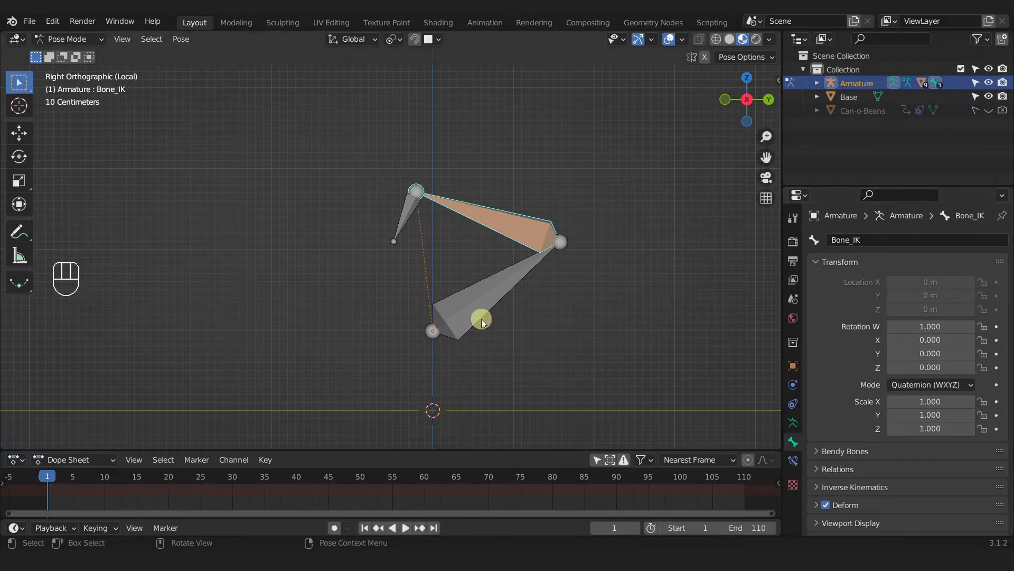
Step: Rename the lower arm bone at the root of the chain as Bone_Base
{"action": "left_click", "coordinate": [483, 303]}
{"action": "left_click", "coordinate": [875, 242]}
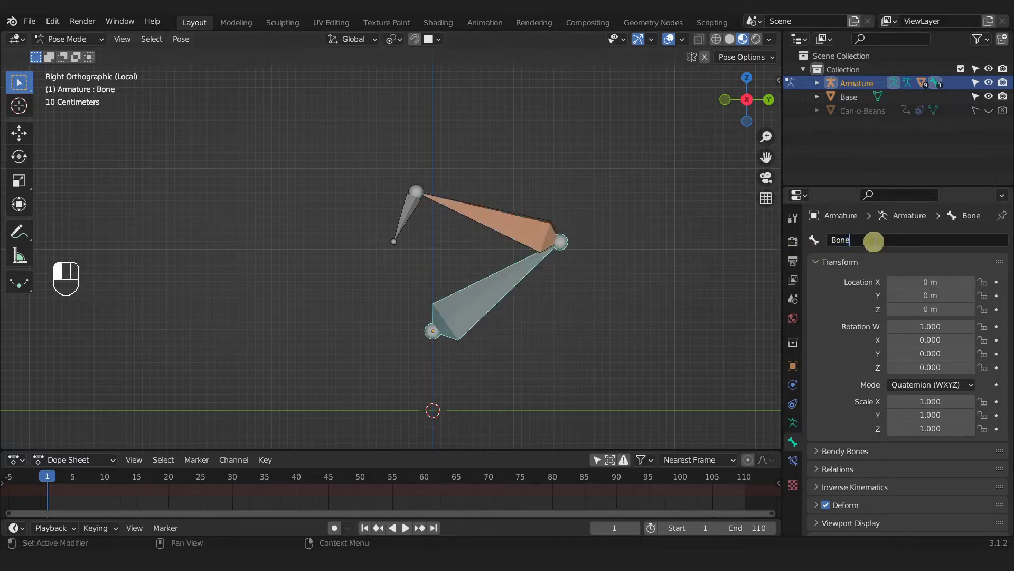
{"action": "type", "text": "_Base"}
{"action": "key", "text": "Return"}
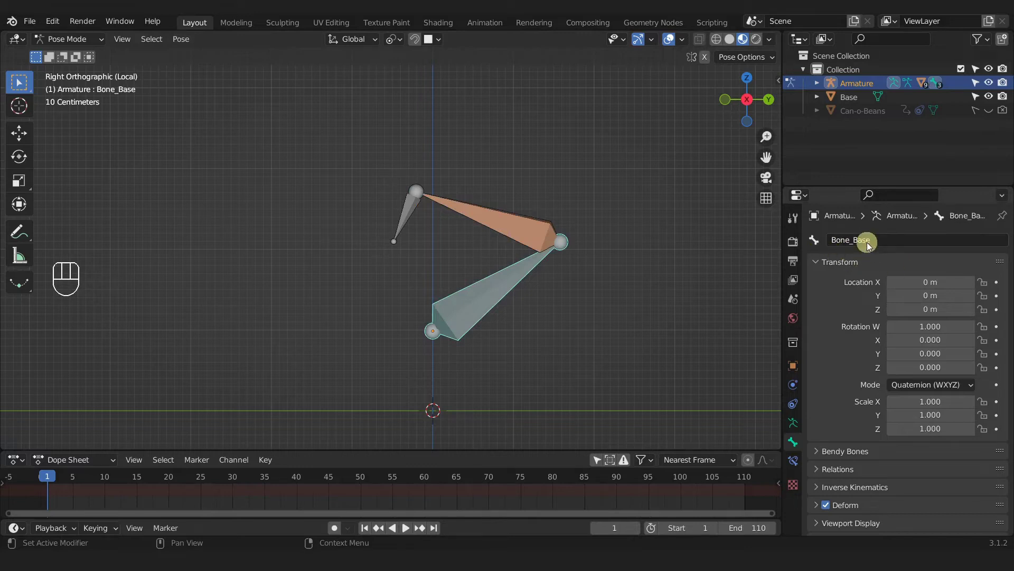
Step: Set the target bone of Bone_IK's inverse kinematics constraint to Bone_Control
{"action": "left_click", "coordinate": [511, 225]}
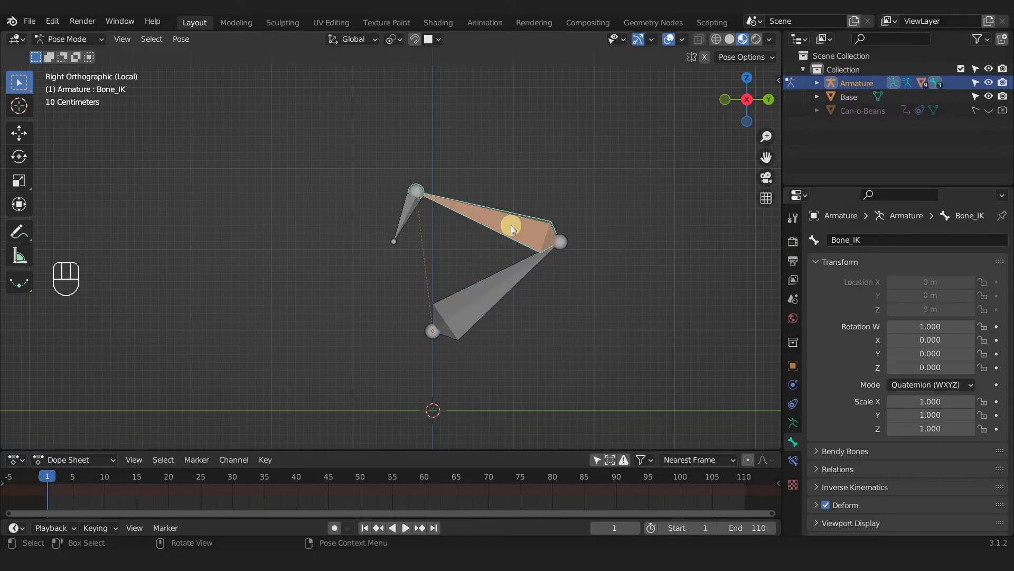
{"action": "left_click", "coordinate": [793, 463]}
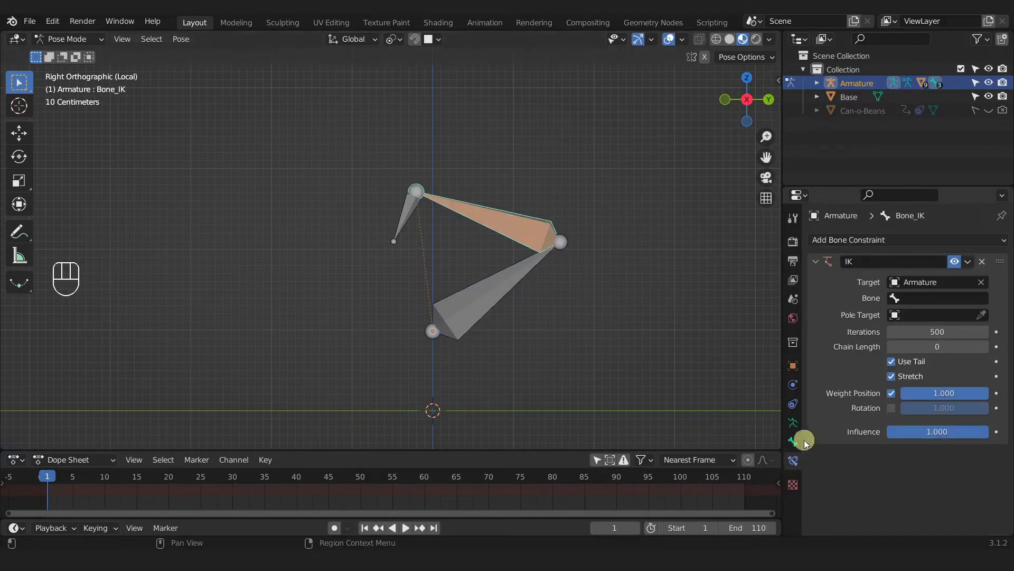
{"action": "left_click", "coordinate": [926, 298]}
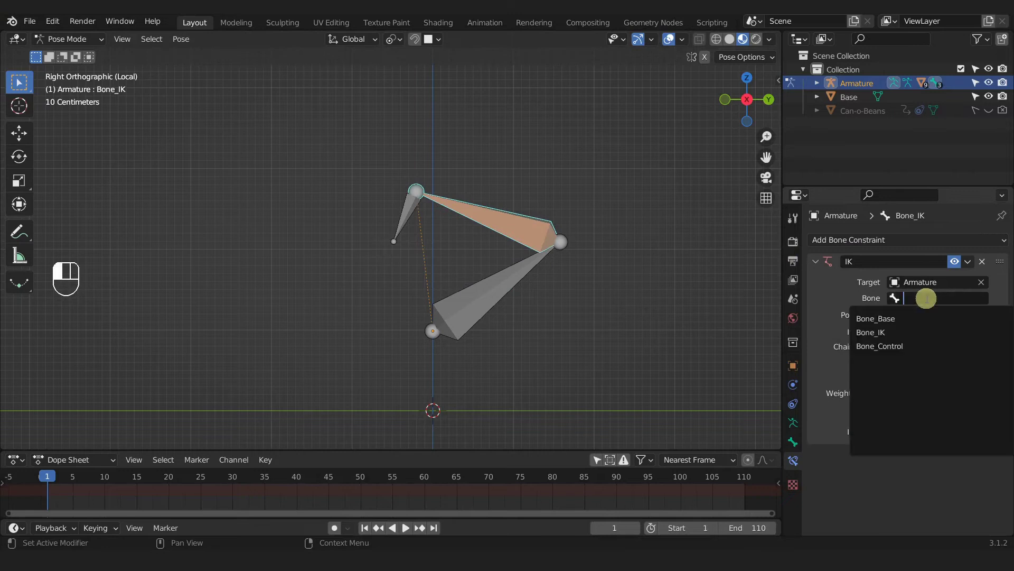
{"action": "left_click", "coordinate": [906, 345]}
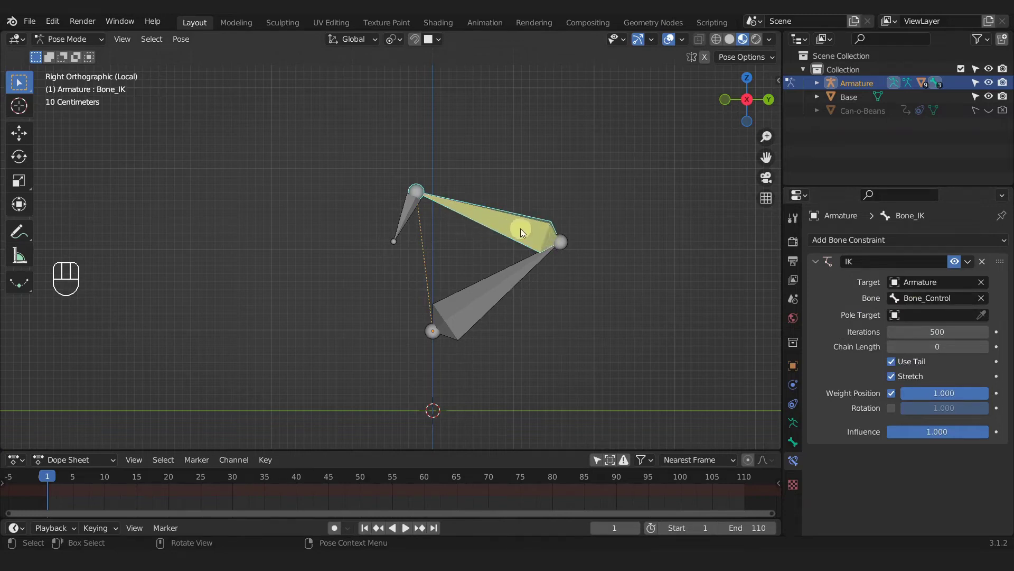
Step: Try to move and rotate Bone_Control in Pose Mode to test the IK setup
{"action": "left_click", "coordinate": [411, 207]}
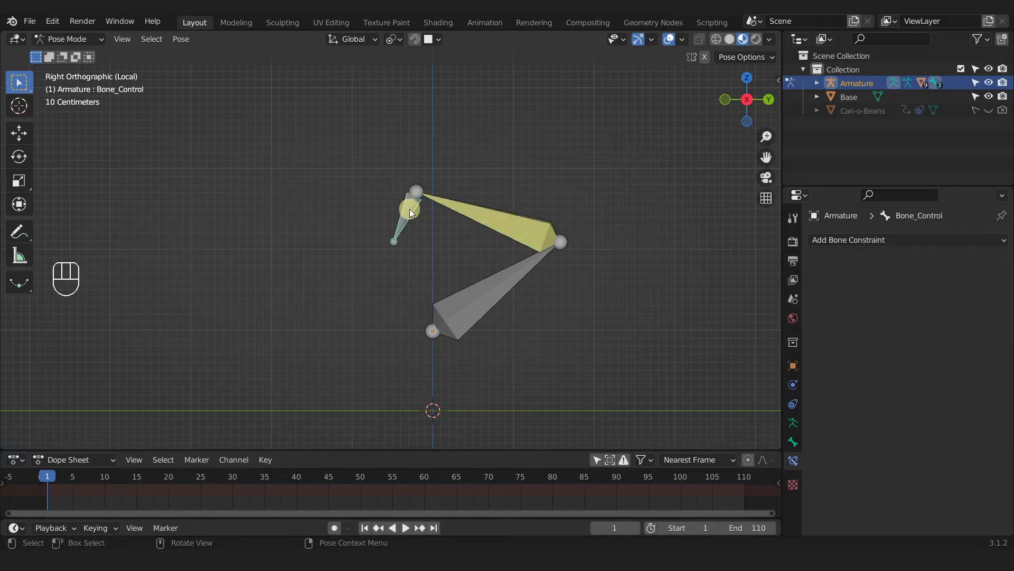
{"action": "key", "text": "g"}
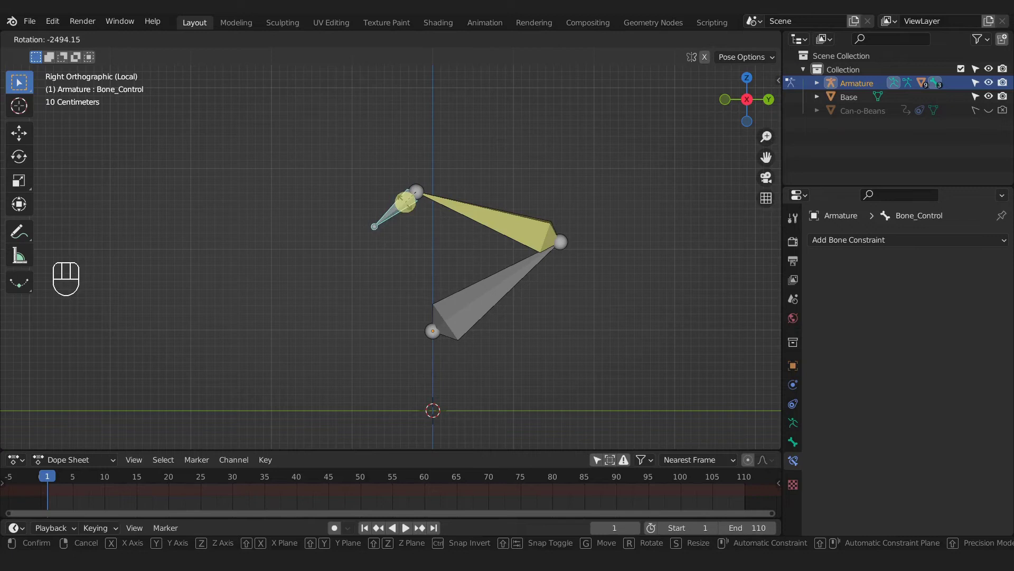
{"action": "left_click", "coordinate": [406, 201]}
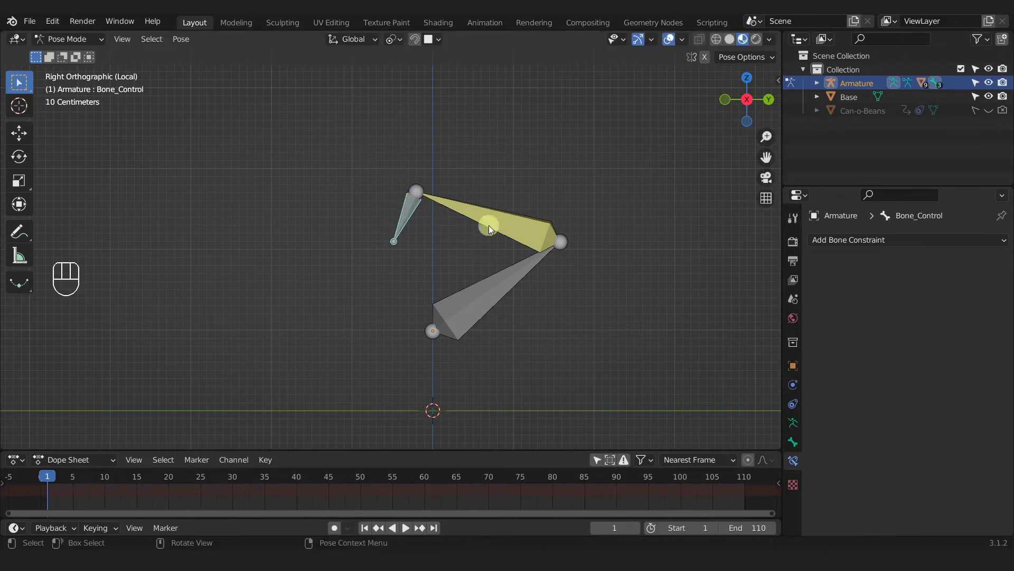
Step: Check each bone of the arm chain in turn and try rotating Bone_Base about its root joint
{"action": "scroll", "coordinate": [470, 249], "scroll_direction": "up", "scroll_amount": 3}
{"action": "middle_click_drag", "start_coordinate": [490, 247], "coordinate": [461, 263], "text": "shift"}
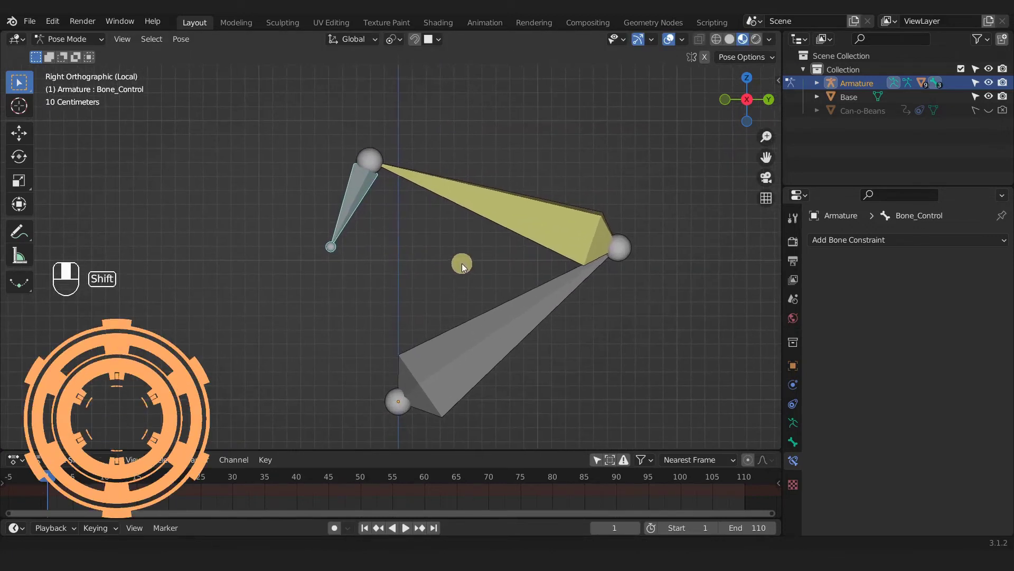
{"action": "scroll", "coordinate": [455, 267], "scroll_direction": "down", "scroll_amount": 1}
{"action": "left_click", "coordinate": [453, 353]}
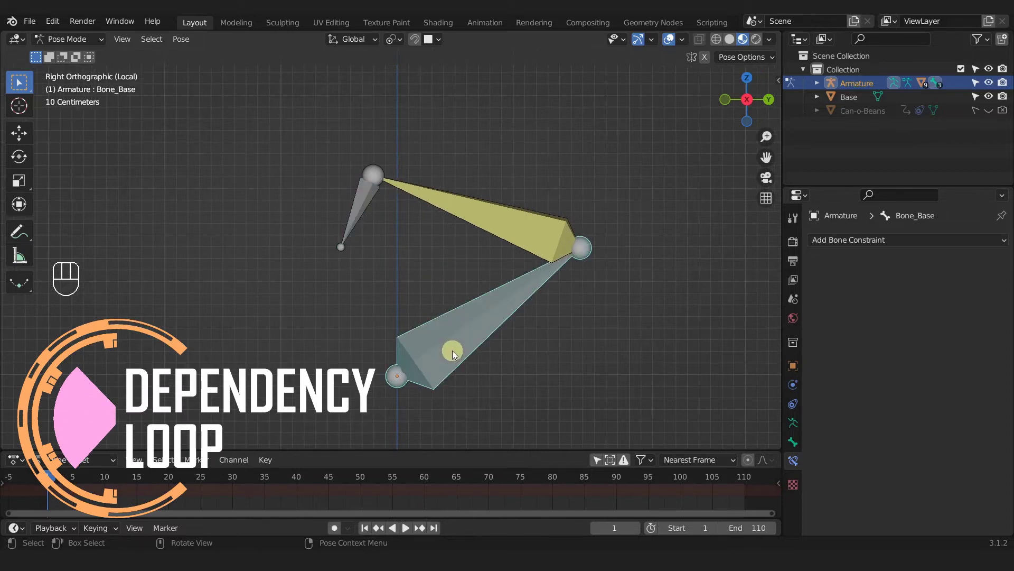
{"action": "left_click", "coordinate": [499, 234]}
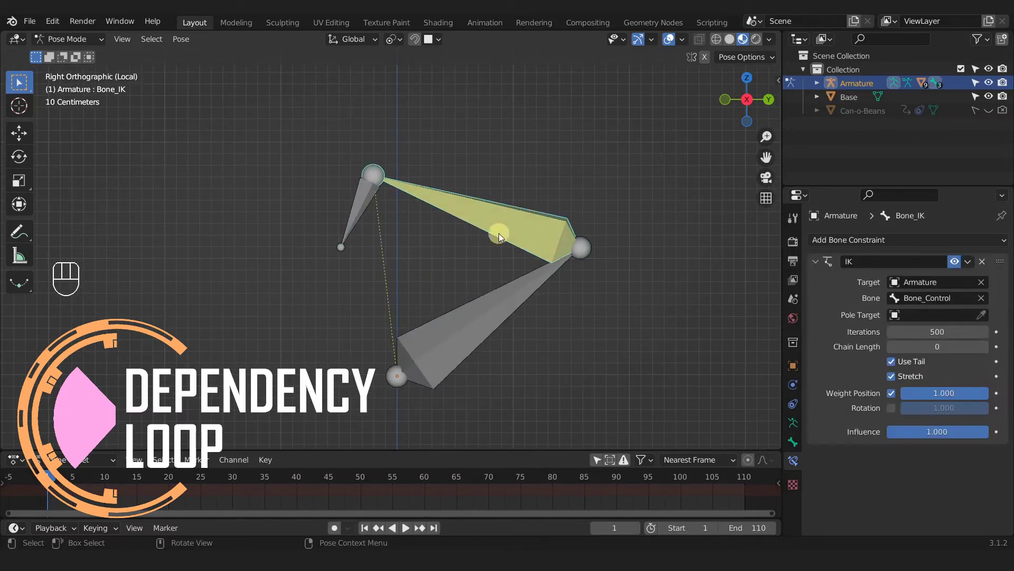
{"action": "left_click", "coordinate": [361, 203]}
{"action": "left_click", "coordinate": [438, 348]}
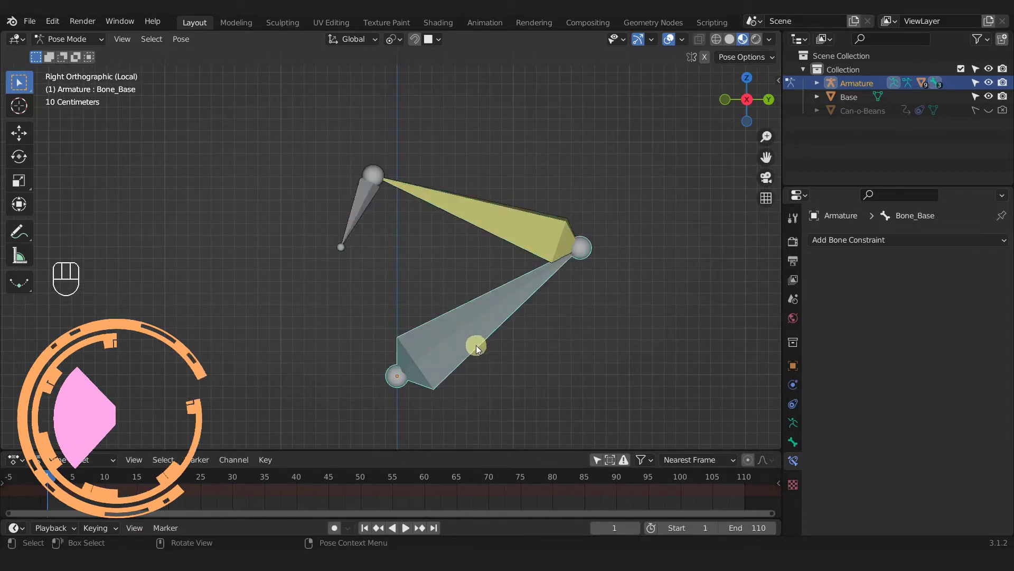
{"action": "key", "text": "r"}
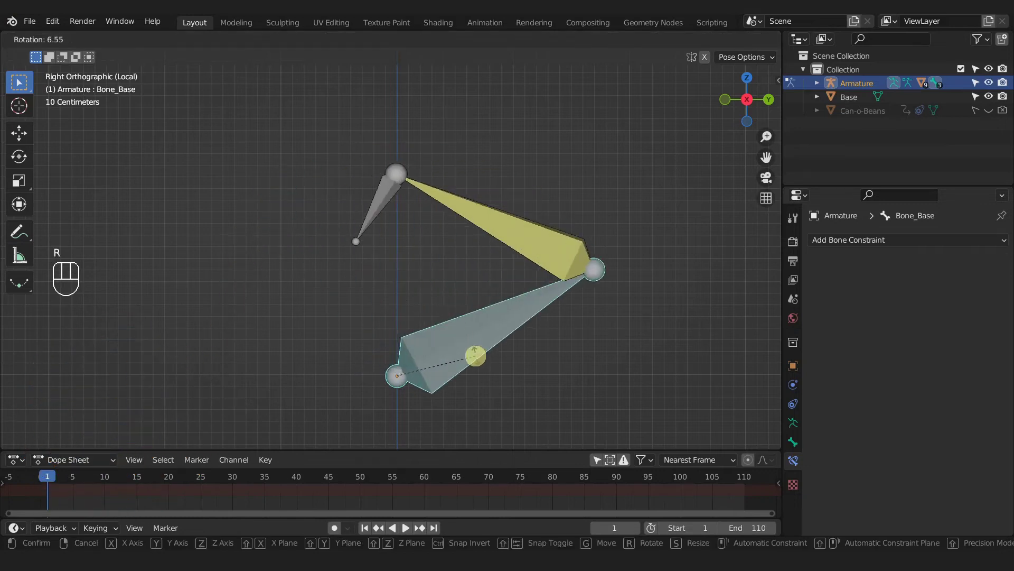
{"action": "left_click", "coordinate": [476, 356]}
Step: Try to rotate Bone_IK about the elbow joint to test how the chain follows
{"action": "left_click", "coordinate": [499, 214]}
{"action": "left_click", "coordinate": [347, 198]}
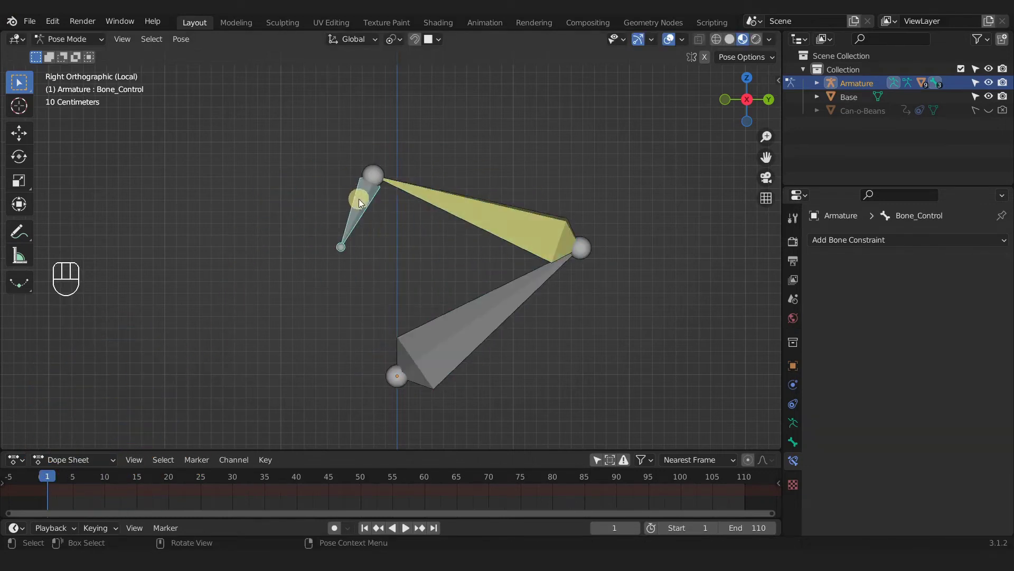
{"action": "left_click", "coordinate": [486, 207]}
{"action": "key", "text": "r"}
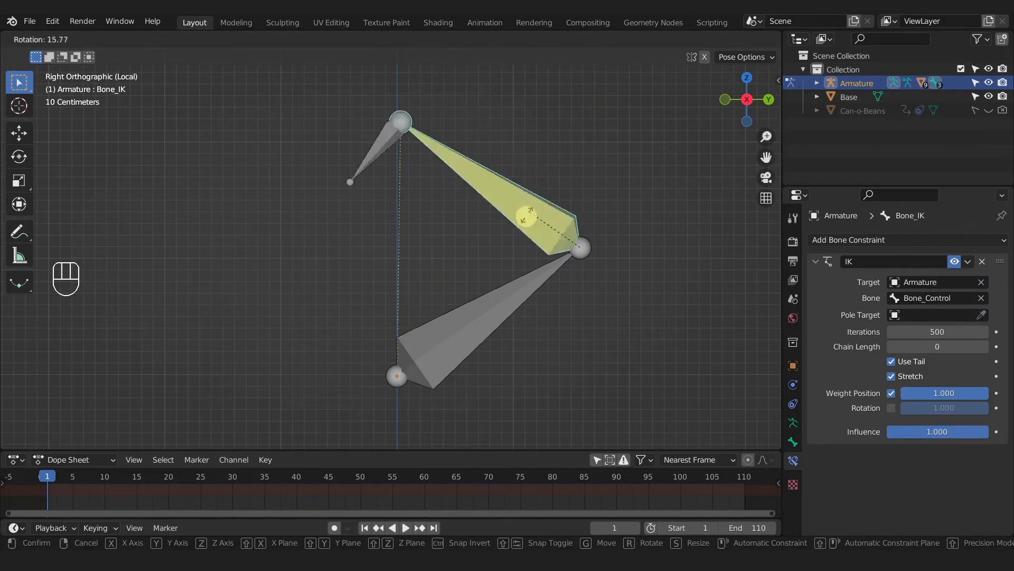
{"action": "left_click", "coordinate": [515, 253]}
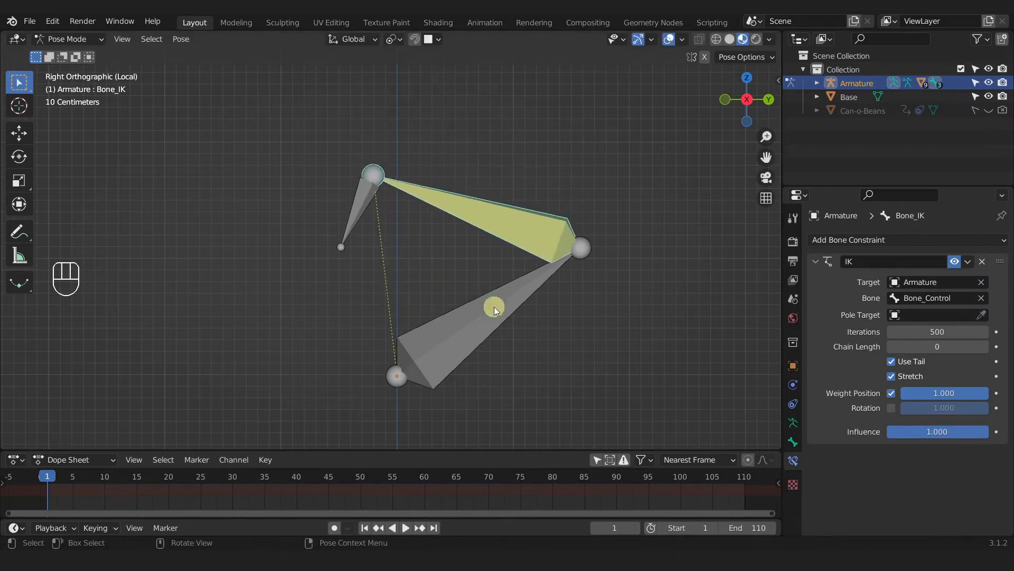
Step: Try to rotate Bone_Control about the arm's tip joint, and try rotating Bone_IK once more
{"action": "left_click", "coordinate": [364, 201]}
{"action": "key", "text": "r"}
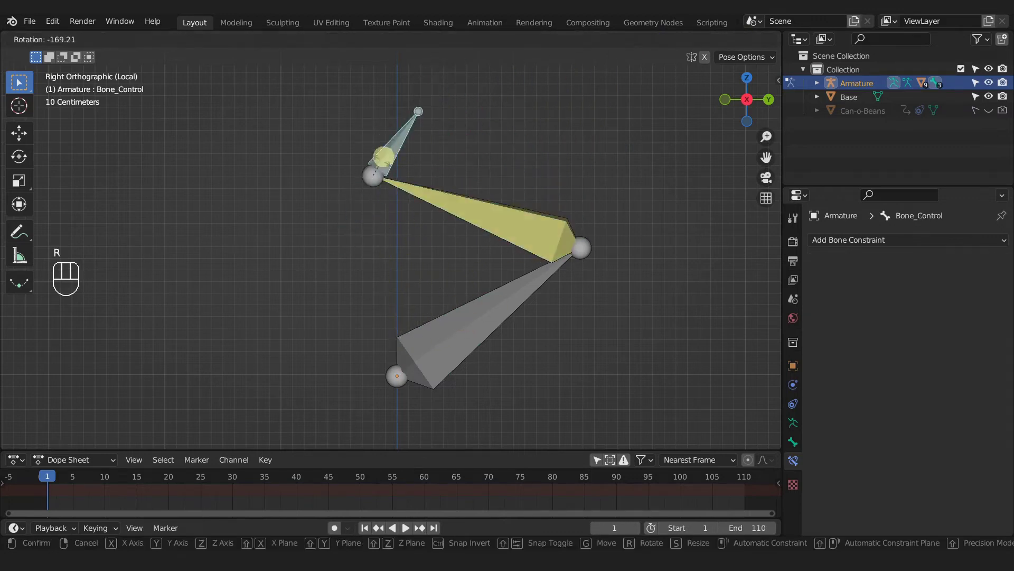
{"action": "left_click", "coordinate": [512, 226]}
{"action": "left_click", "coordinate": [513, 224]}
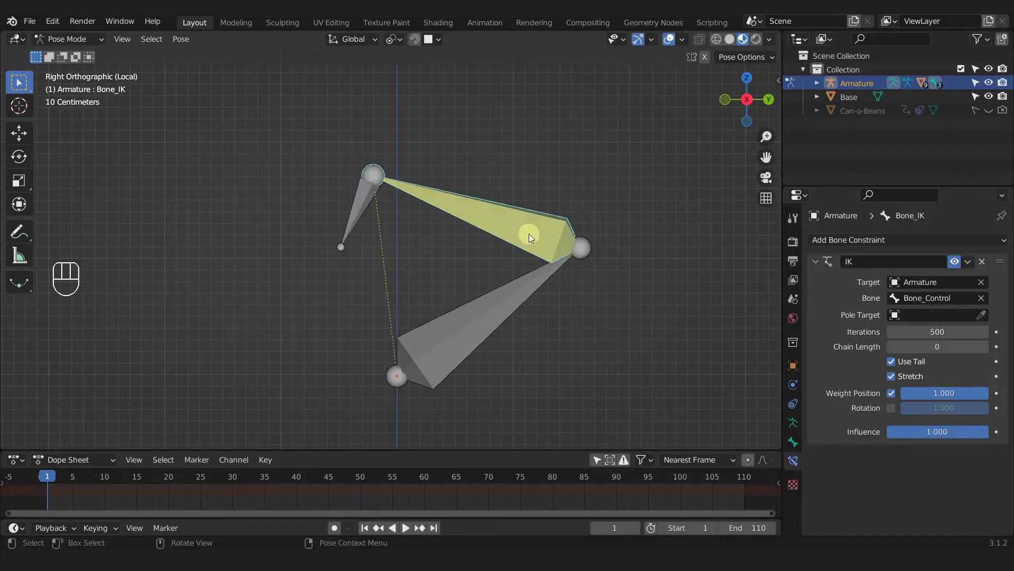
{"action": "key", "text": "g"}
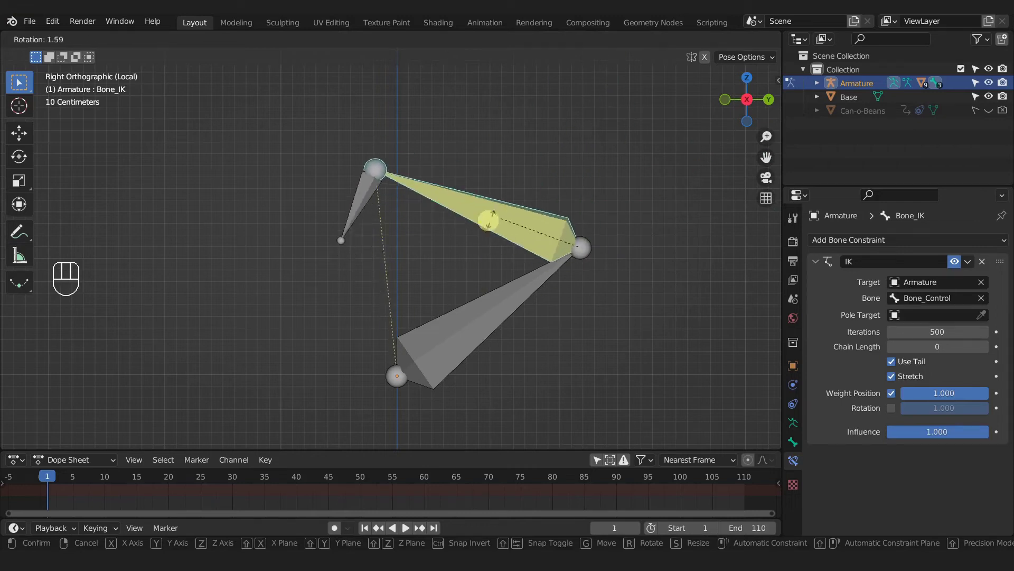
{"action": "left_click", "coordinate": [483, 222]}
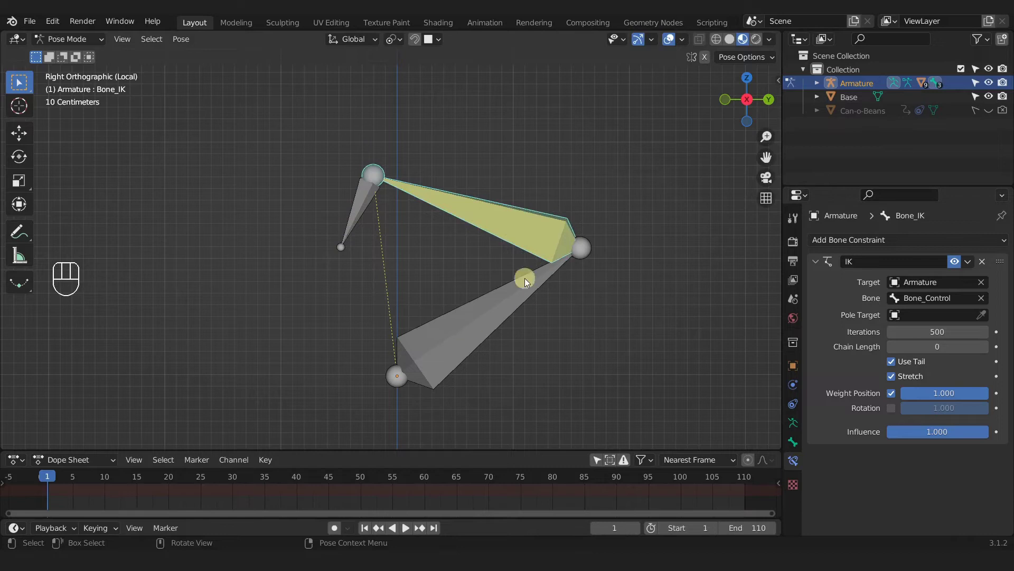
Step: Expand the armature's pose hierarchy down to Bone_Control and examine the parenting of Bone_Base, Bone_IK and Bone_Control
{"action": "left_click", "coordinate": [816, 83]}
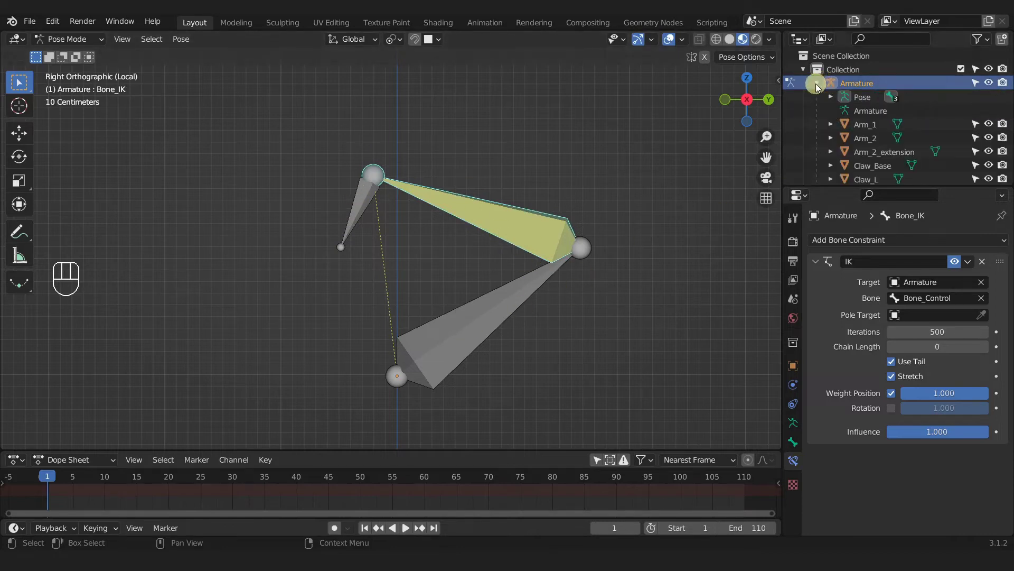
{"action": "left_click", "coordinate": [832, 97]}
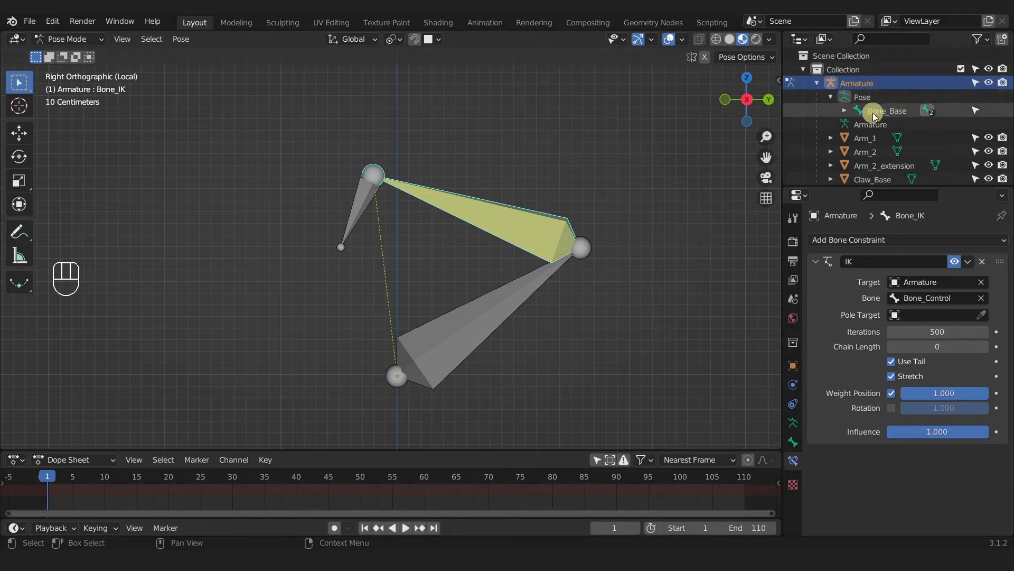
{"action": "left_click", "coordinate": [844, 110]}
{"action": "left_click", "coordinate": [887, 125]}
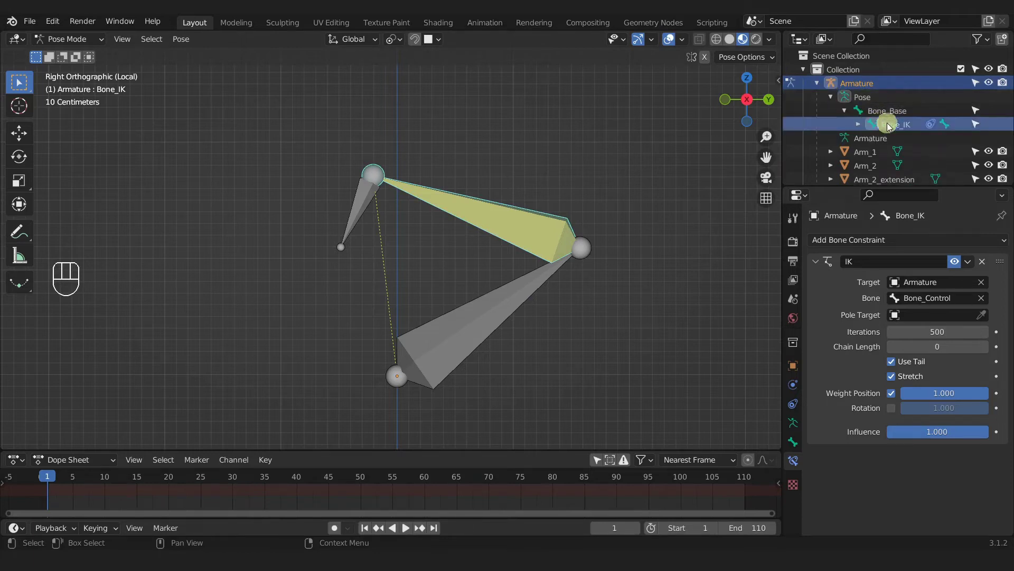
{"action": "left_click", "coordinate": [858, 125]}
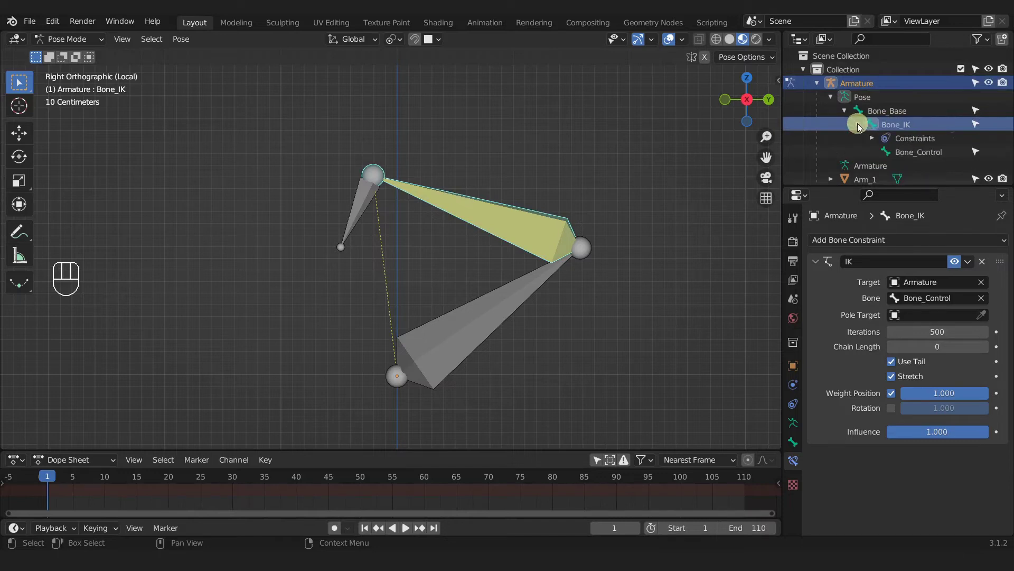
{"action": "left_click", "coordinate": [905, 153]}
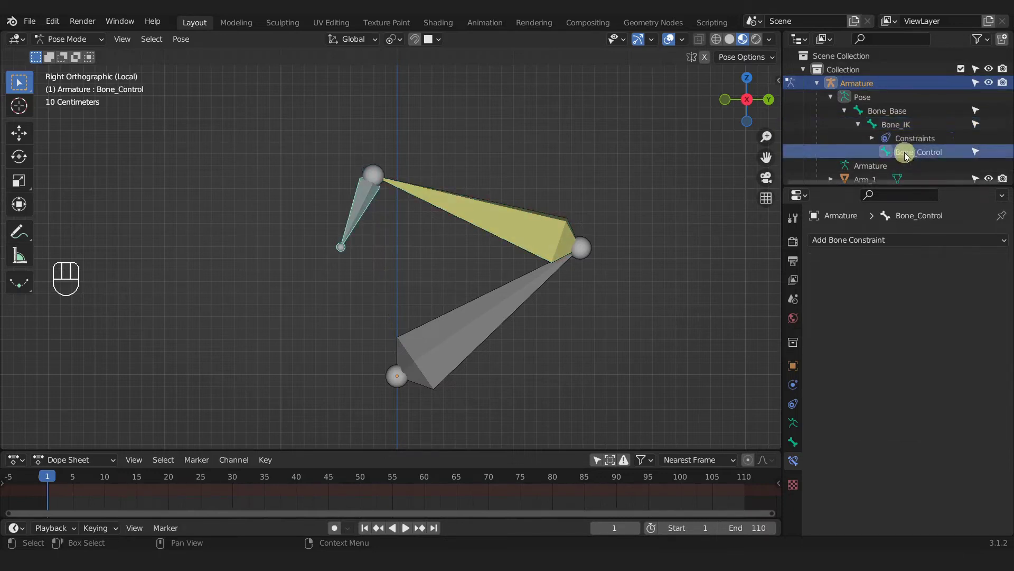
{"action": "left_click", "coordinate": [899, 125]}
{"action": "left_click", "coordinate": [889, 112]}
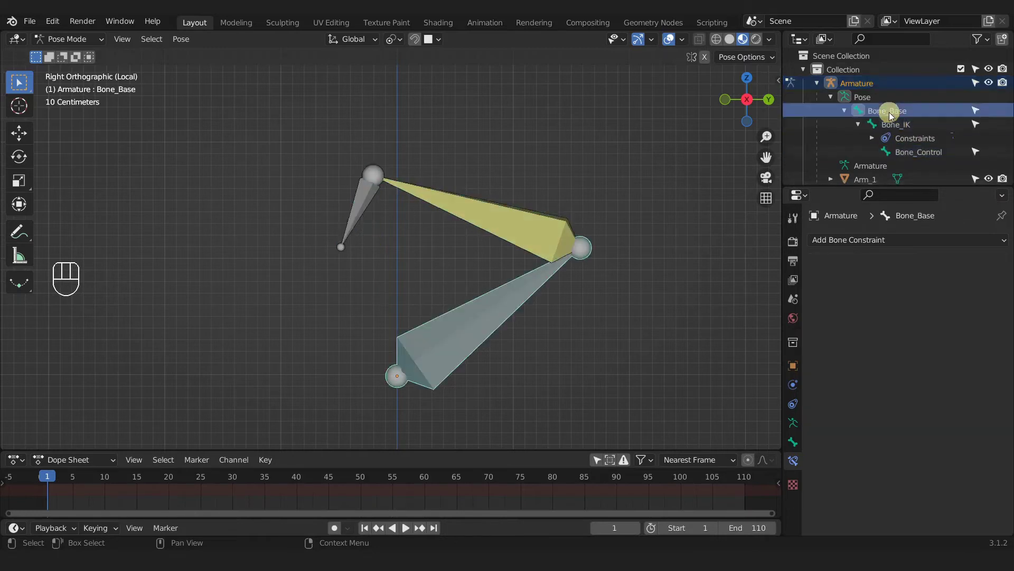
Step: Inspect Bone_Control in the armature's Edit Mode hierarchy and return to Pose Mode
{"action": "key", "text": "Tab"}
{"action": "left_click", "coordinate": [884, 149]}
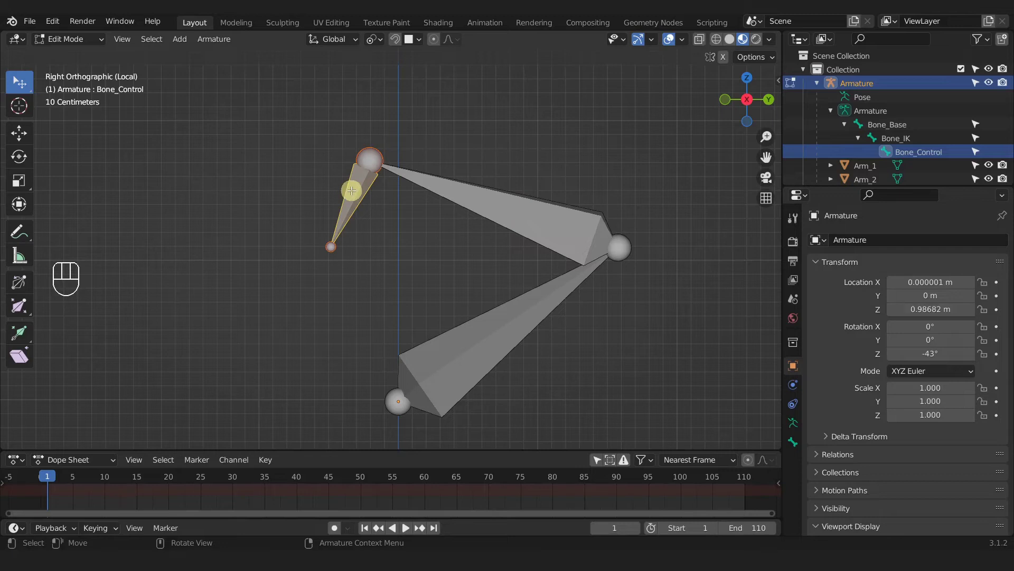
{"action": "key", "text": "Tab"}
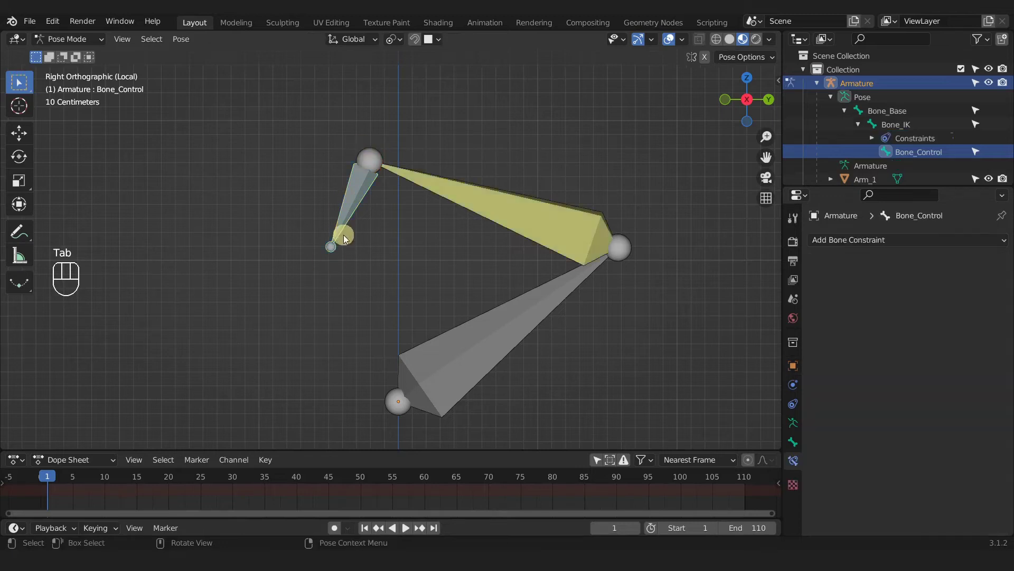
Step: Examine Bone_IK, Bone_Control and Bone_Base in Pose Mode by selecting each in turn, ending on Bone_Control
{"action": "left_click", "coordinate": [497, 208]}
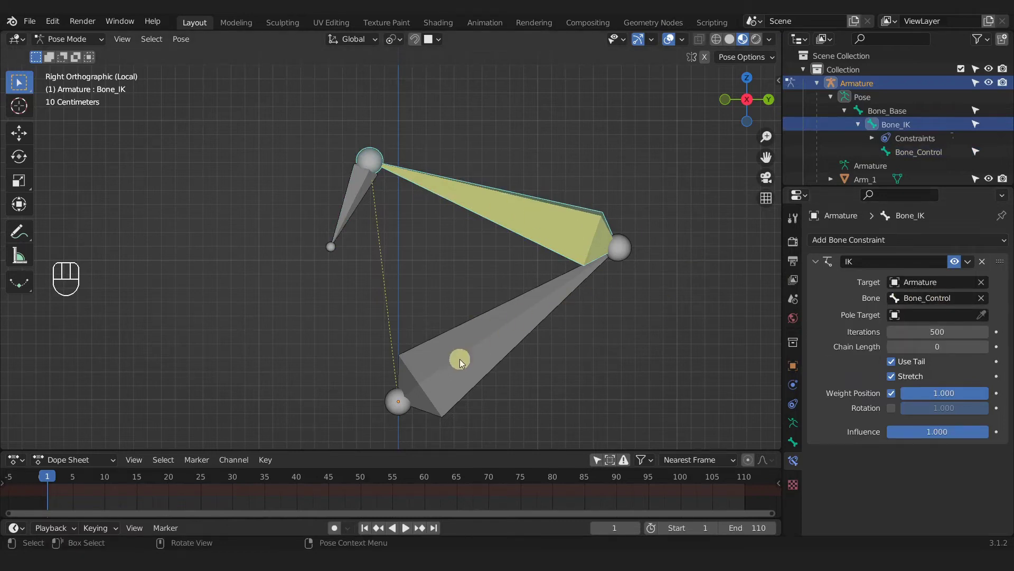
{"action": "left_click", "coordinate": [359, 185]}
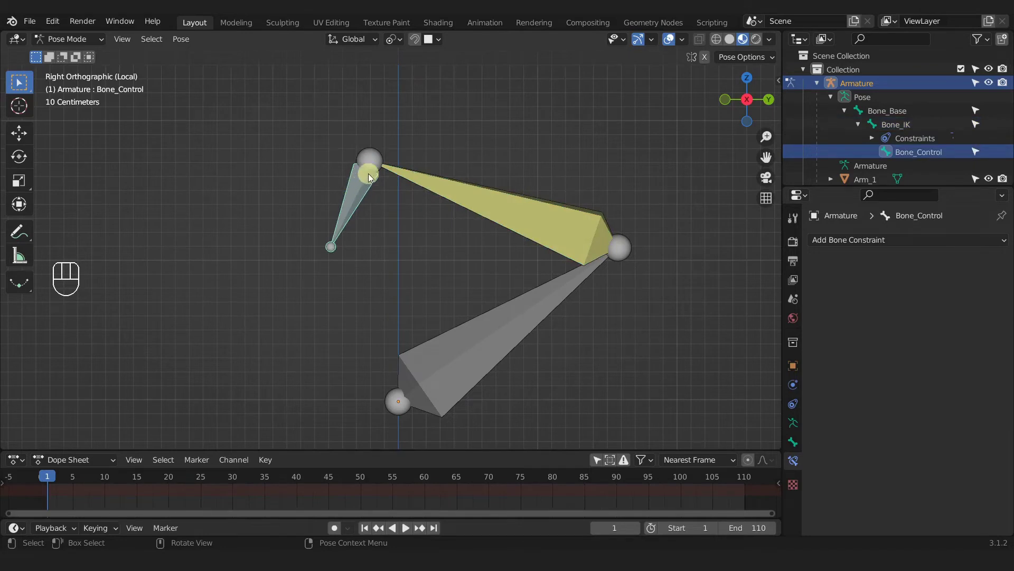
{"action": "left_click", "coordinate": [462, 195]}
{"action": "left_click", "coordinate": [501, 301]}
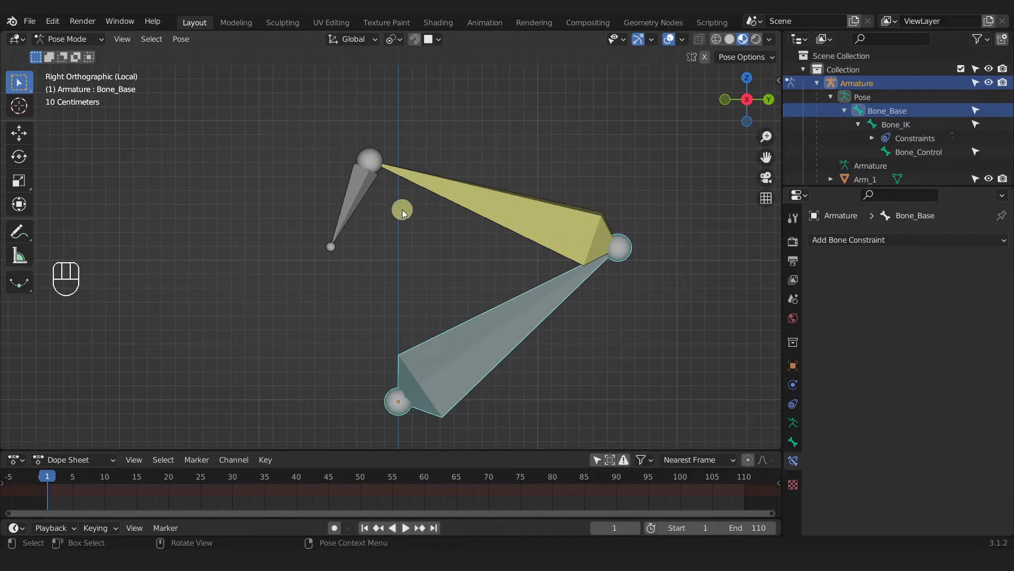
{"action": "left_click", "coordinate": [367, 198]}
{"action": "scroll", "coordinate": [365, 203], "scroll_direction": "down", "scroll_amount": 1}
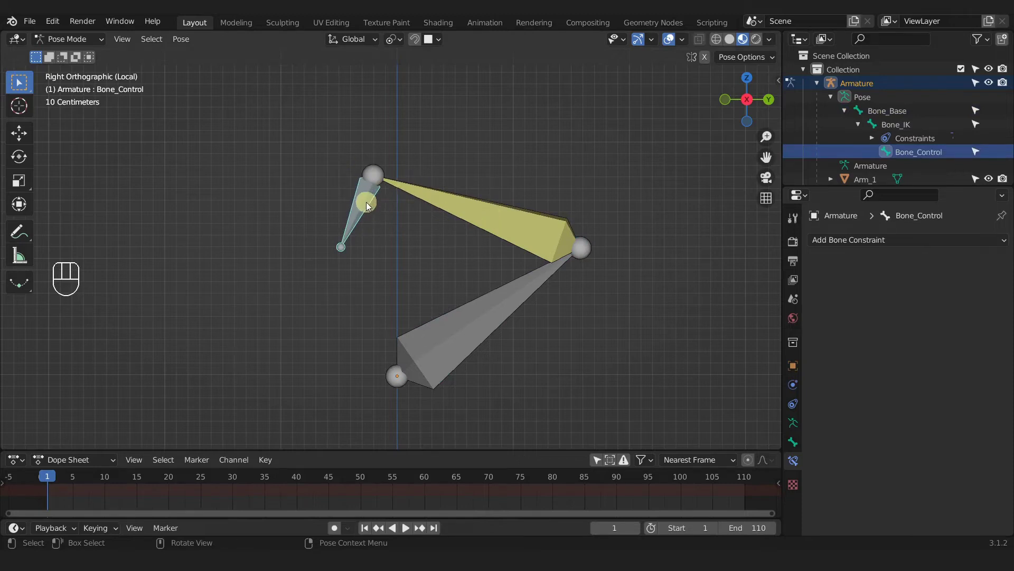
Step: Compare Bone_Control between Edit Mode and Pose Mode, ending in Pose Mode
{"action": "key", "text": "Tab"}
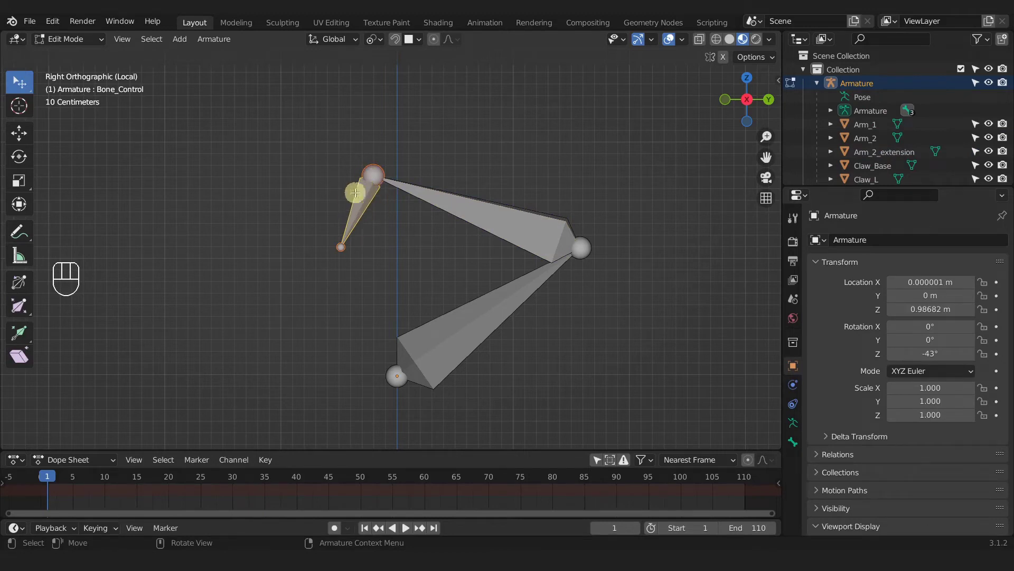
{"action": "key", "text": "Tab"}
{"action": "key", "text": "Tab"}
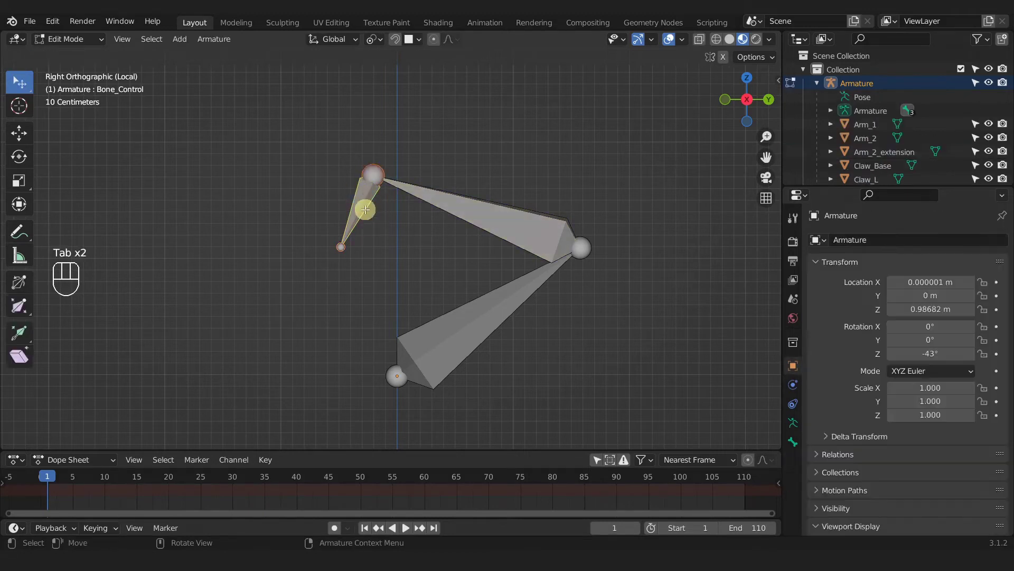
{"action": "key", "text": "Tab"}
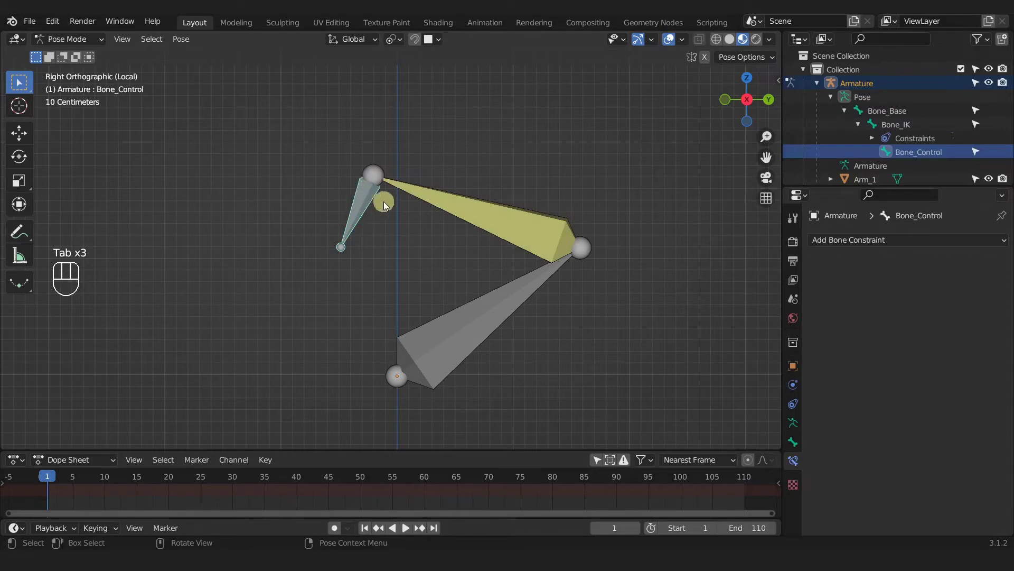
Step: Select Bone_IK and compare it between Edit Mode and Pose Mode, ending in Pose Mode
{"action": "left_click", "coordinate": [537, 225]}
{"action": "key", "text": "Tab"}
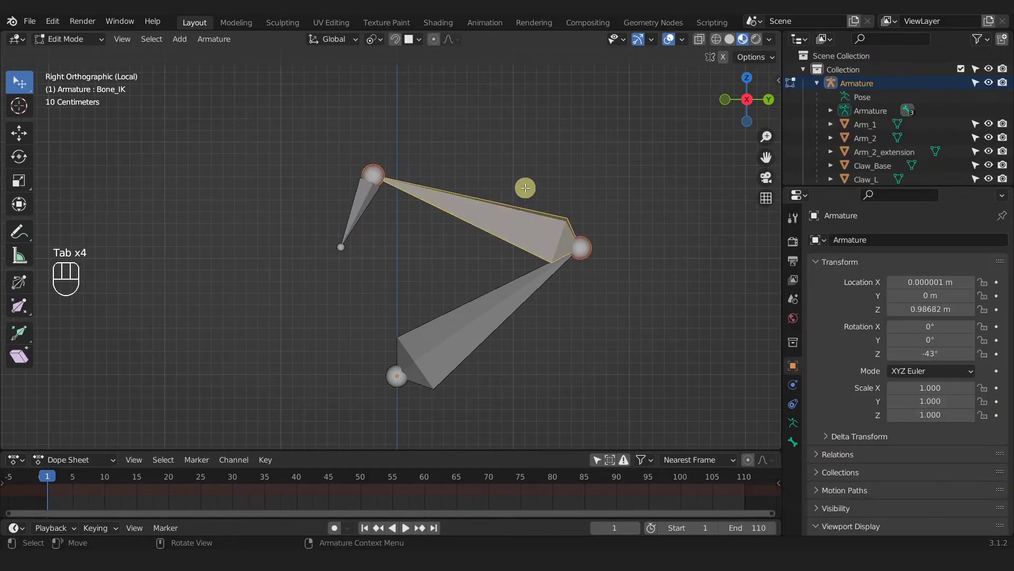
{"action": "key", "text": "Tab"}
{"action": "key", "text": "Tab"}
{"action": "key", "text": "Tab"}
{"action": "key", "text": "Tab"}
{"action": "key", "text": "Tab"}
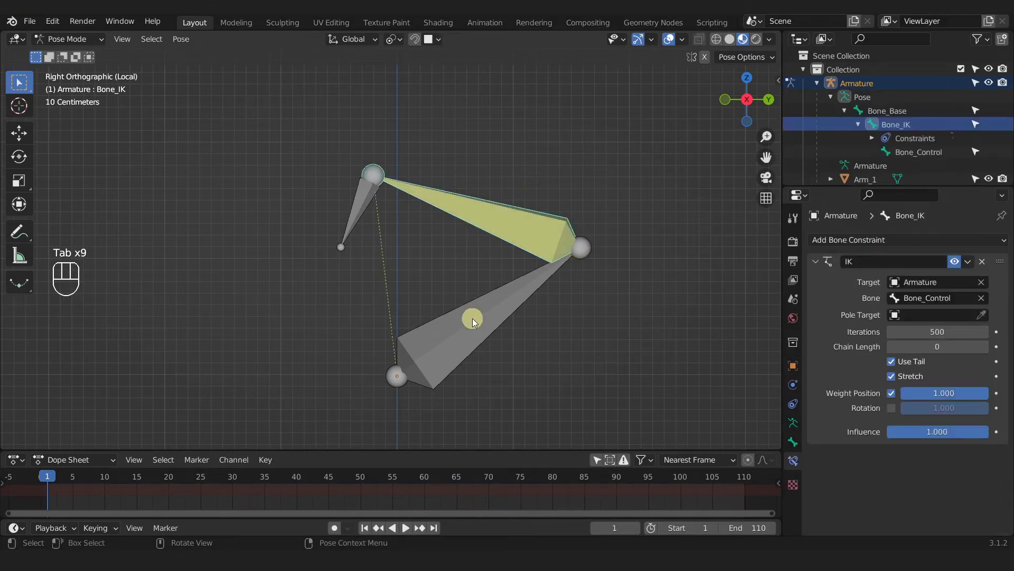
Step: Select Bone_Base and Bone_IK together in Edit Mode, with Bone_IK active, and return to Pose Mode
{"action": "left_click", "coordinate": [473, 320]}
{"action": "key", "text": "Tab"}
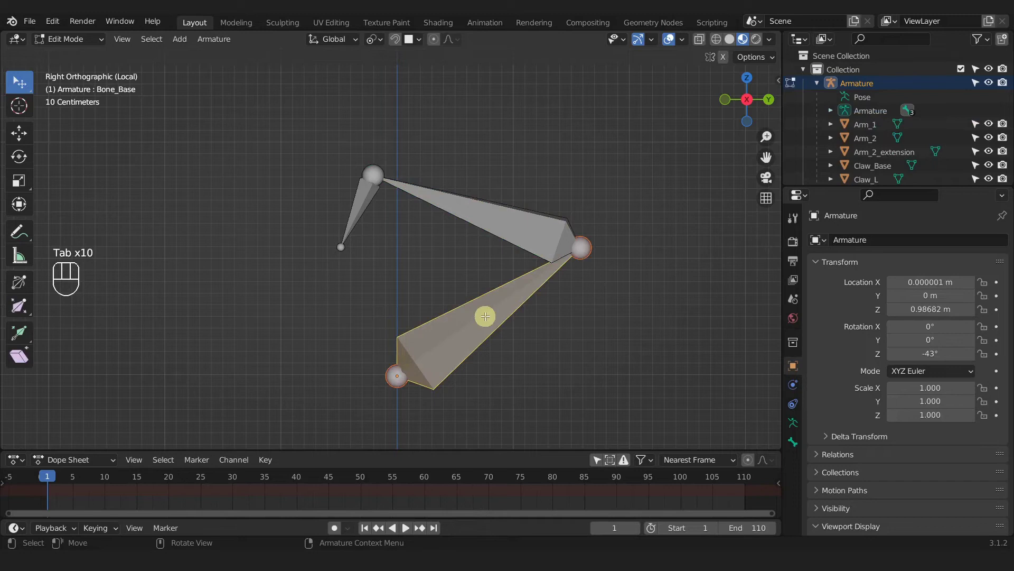
{"action": "left_click", "coordinate": [511, 232], "text": "shift"}
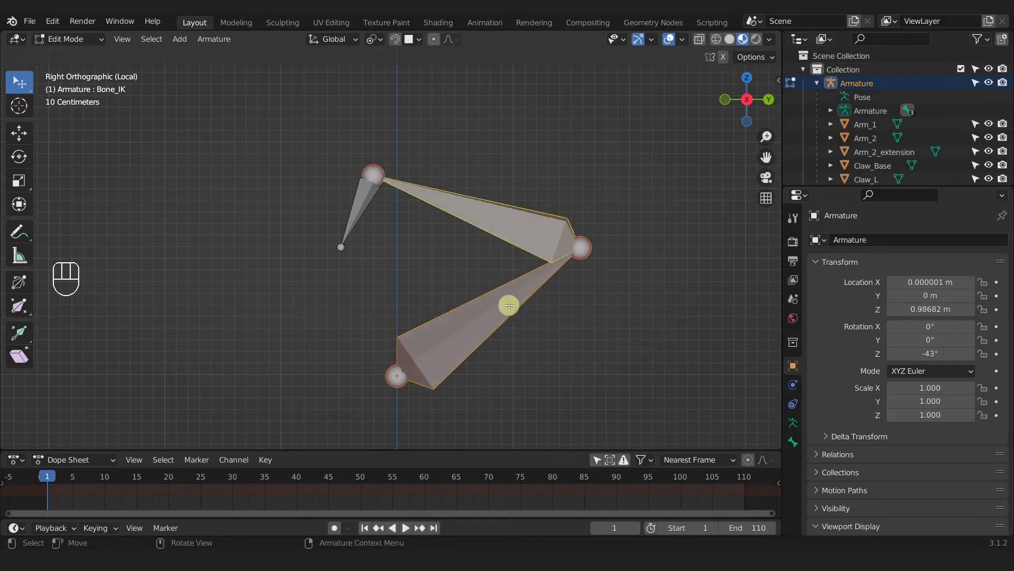
{"action": "key", "text": "Tab"}
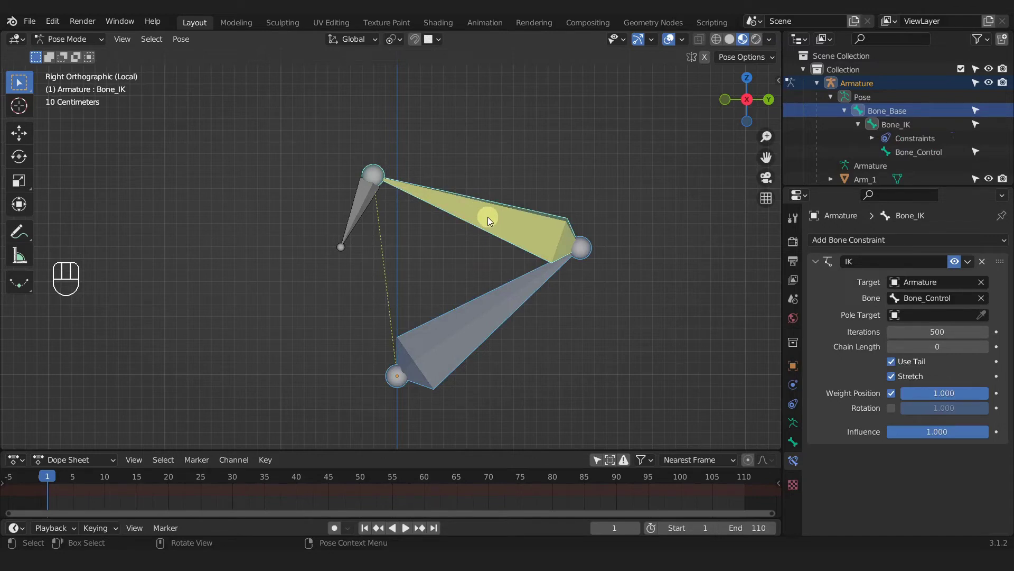
Step: Select Bone_Control in Edit Mode and disconnect it from Bone_IK using the Disconnect Bone option
{"action": "left_click", "coordinate": [364, 195]}
{"action": "key", "text": "Tab"}
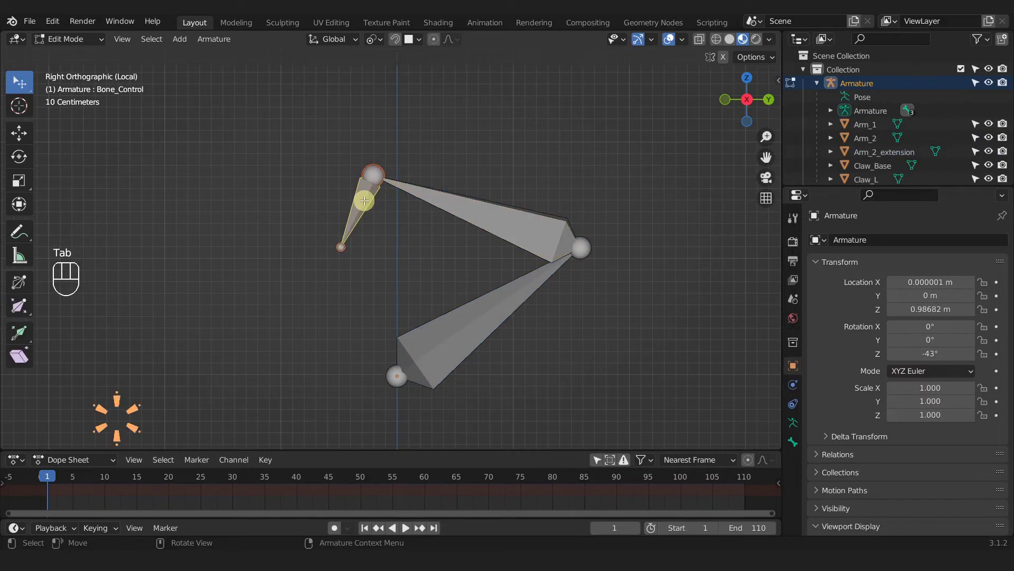
{"action": "left_click", "coordinate": [221, 40]}
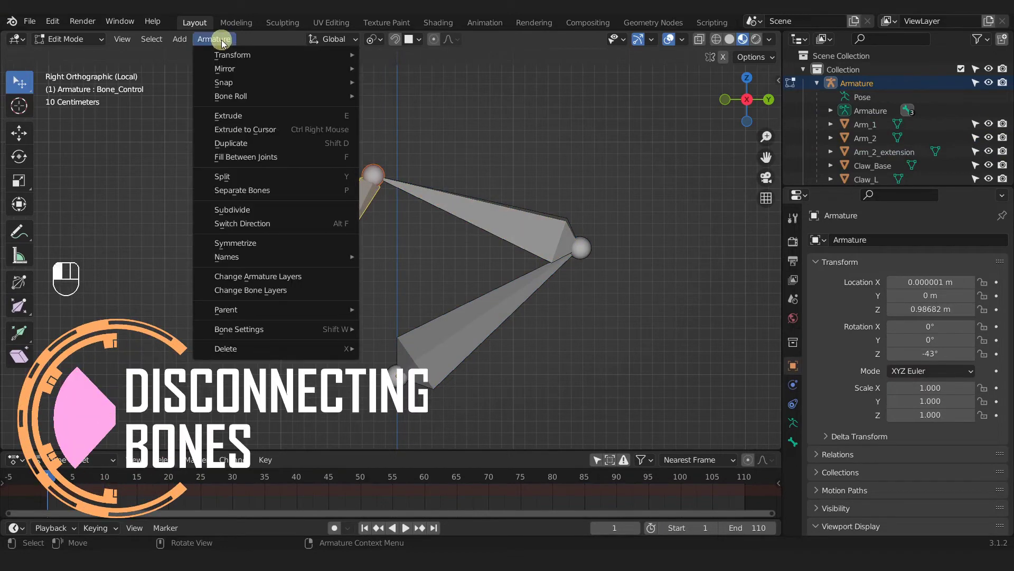
{"action": "mouse_move", "coordinate": [246, 309]}
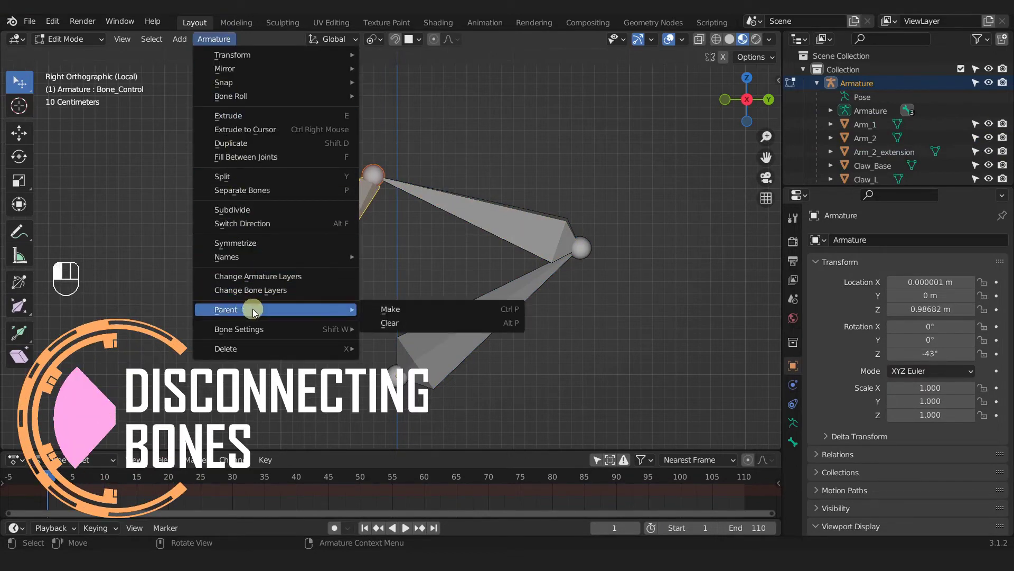
{"action": "left_click", "coordinate": [493, 324]}
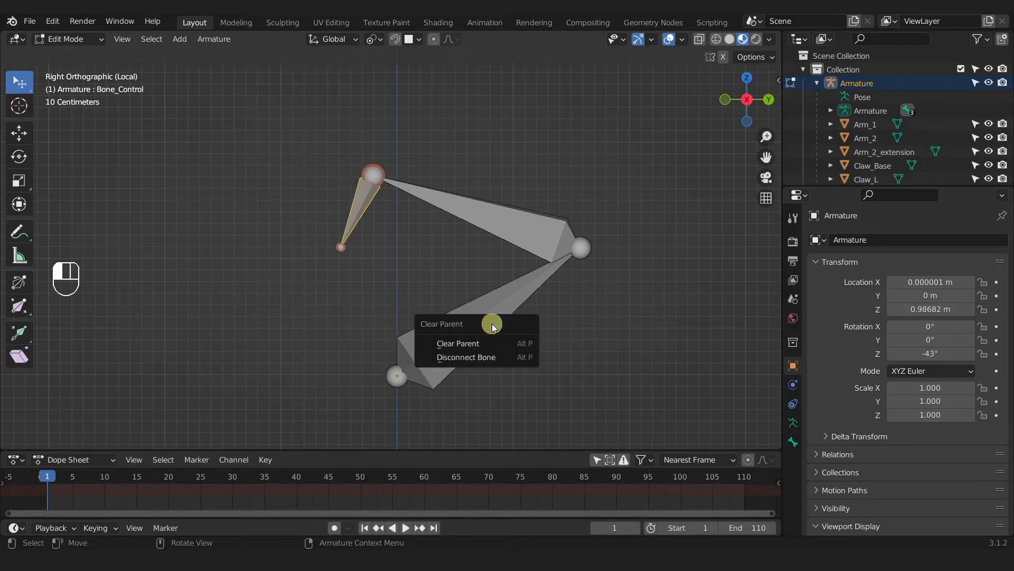
{"action": "left_click", "coordinate": [503, 360]}
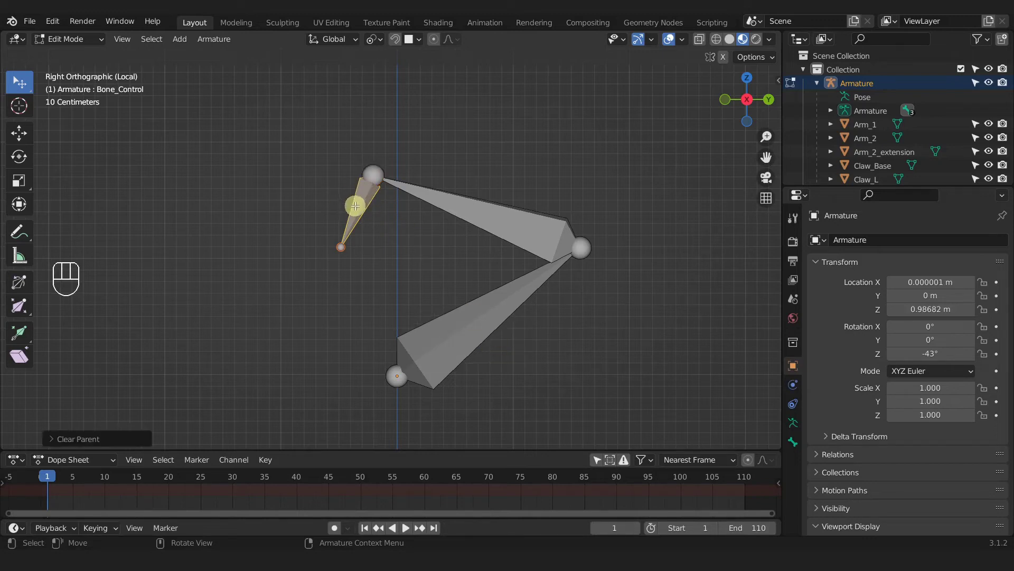
Step: Try moving Bone_Control away from Bone_IK's tip with the Tweak tool, and undo both the move and the disconnection
{"action": "left_click", "coordinate": [17, 83]}
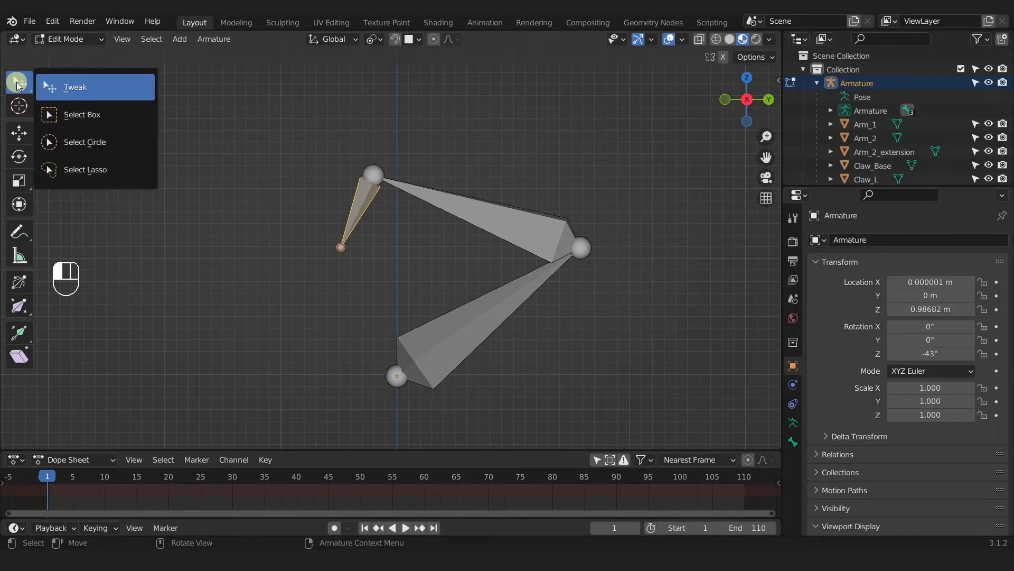
{"action": "left_click", "coordinate": [81, 88]}
{"action": "left_click_drag", "start_coordinate": [355, 191], "coordinate": [292, 280]}
{"action": "scroll", "coordinate": [325, 225], "scroll_direction": "up", "scroll_amount": 3}
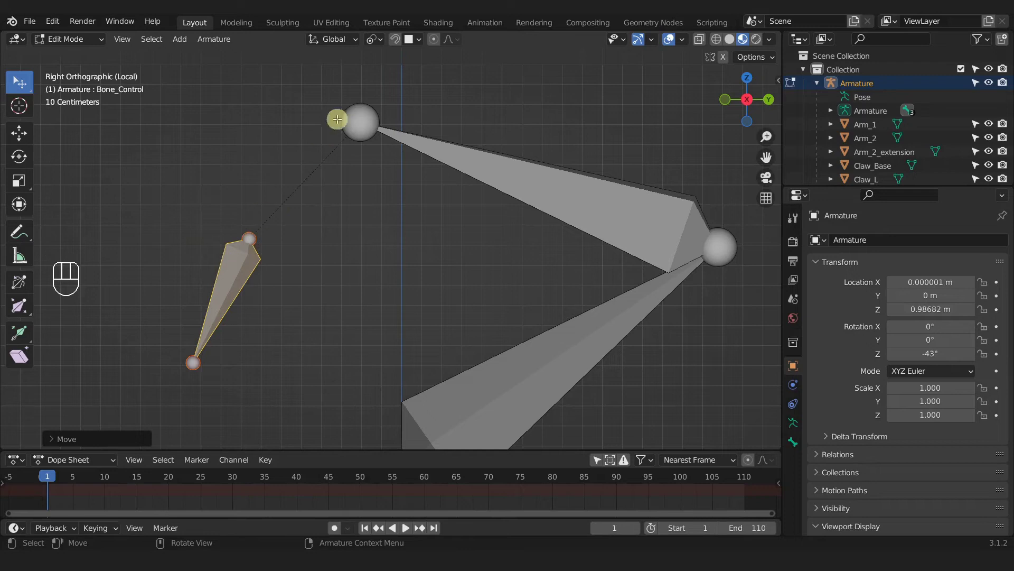
{"action": "scroll", "coordinate": [281, 198], "scroll_direction": "down", "scroll_amount": 3}
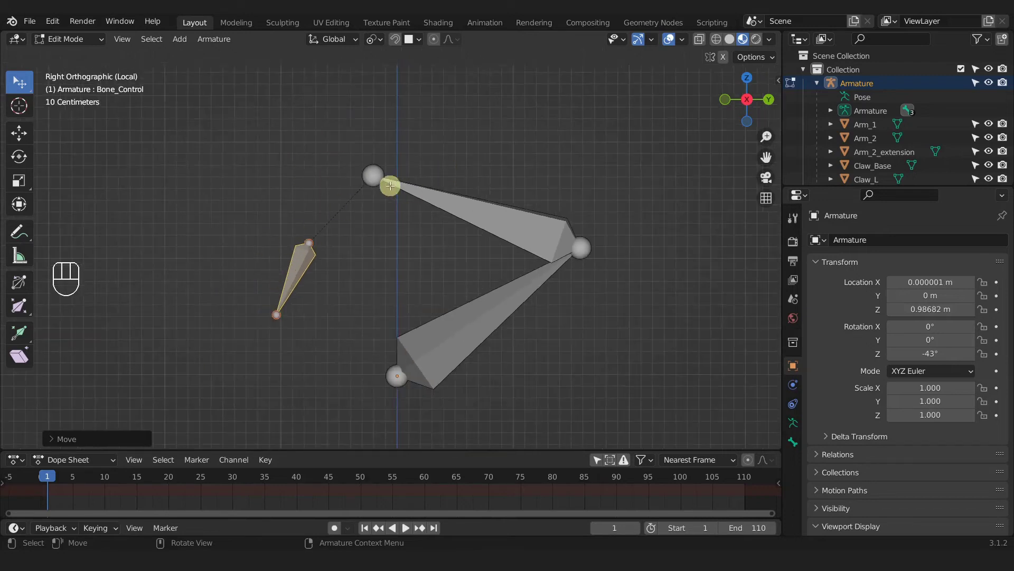
{"action": "scroll", "coordinate": [389, 233], "scroll_direction": "up", "scroll_amount": 1}
{"action": "key", "text": "ctrl+z"}
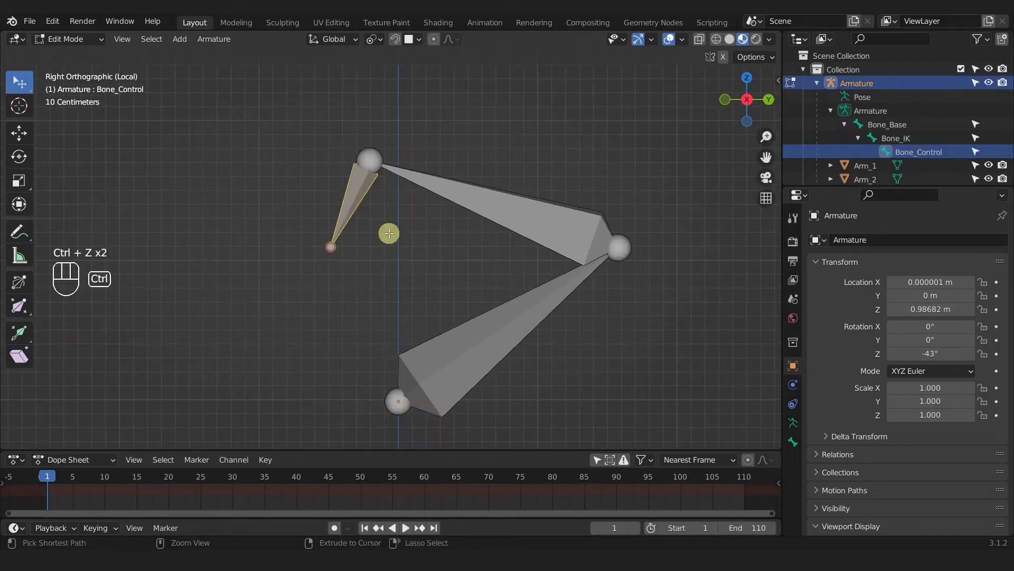
{"action": "key", "text": "ctrl+z"}
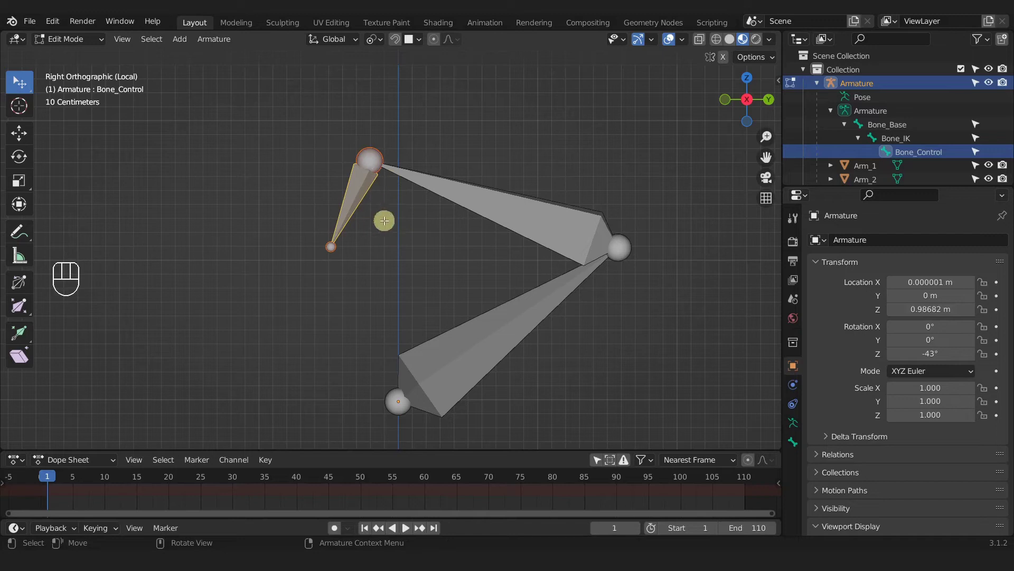
Step: Clear Bone_Control's parent so it is independent of Bone_IK, and try moving it before cancelling the move
{"action": "key", "text": "alt+p"}
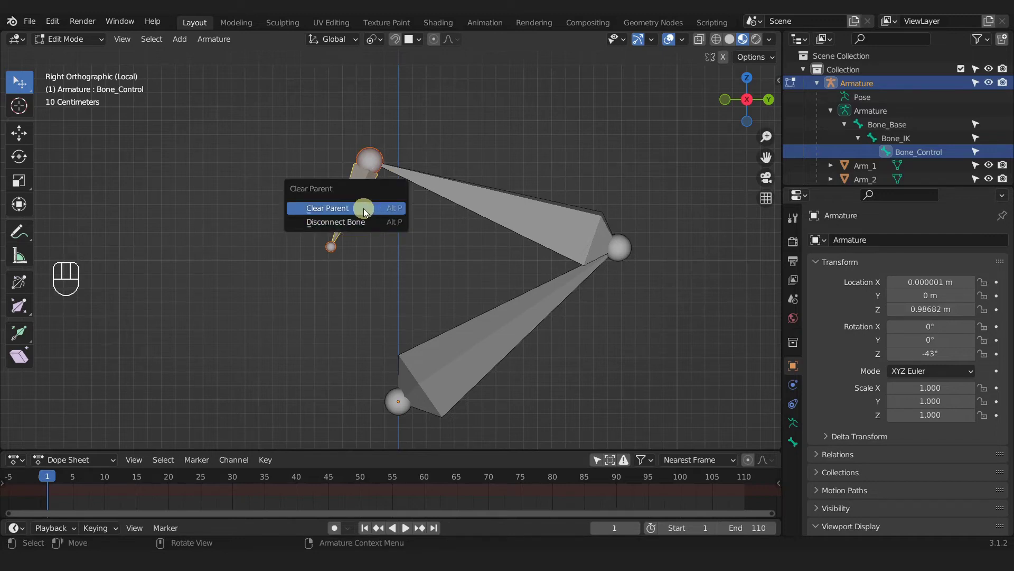
{"action": "left_click", "coordinate": [365, 211]}
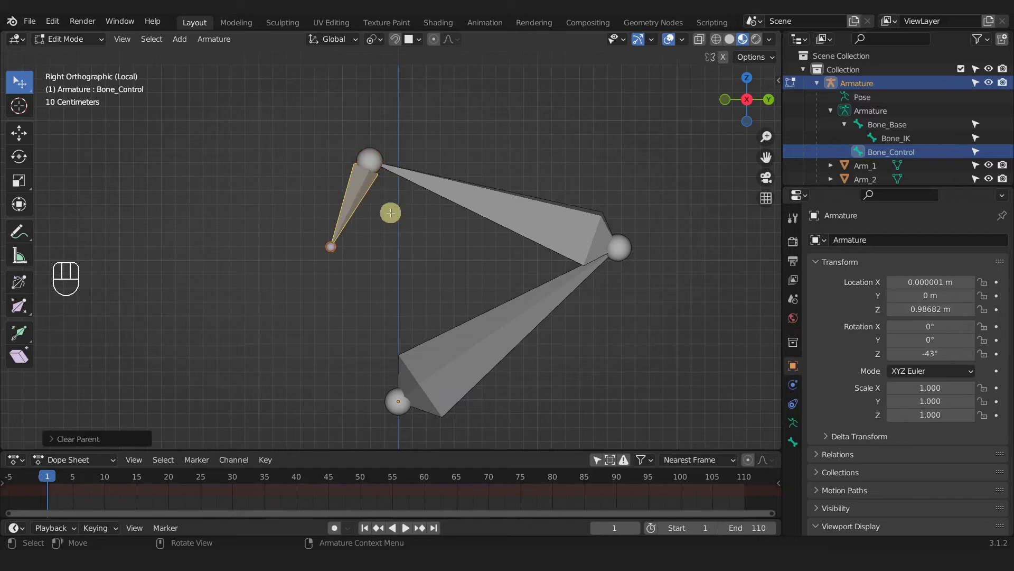
{"action": "key", "text": "alt+p"}
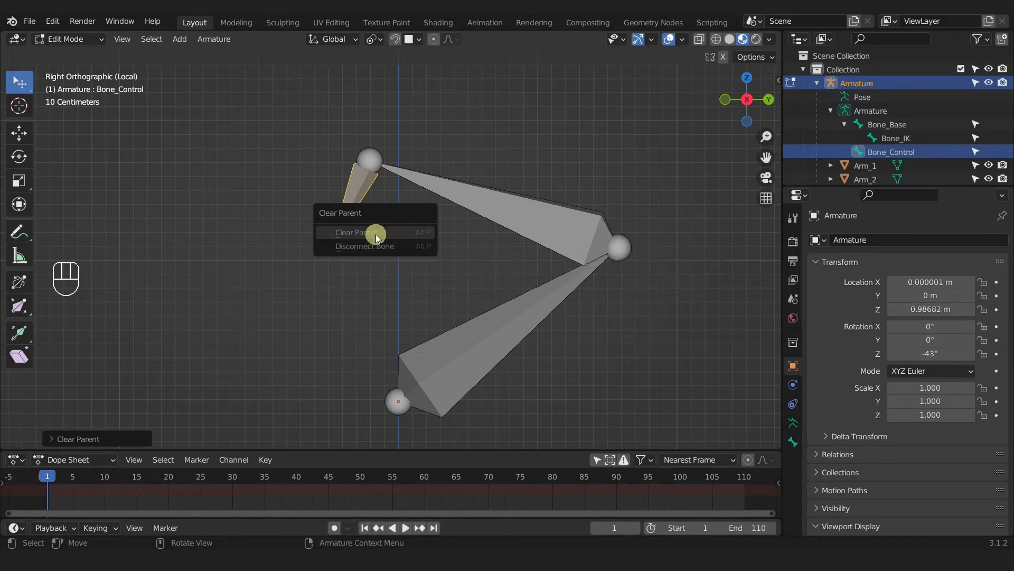
{"action": "left_click", "coordinate": [376, 233]}
{"action": "left_click_drag", "start_coordinate": [368, 212], "coordinate": [292, 243]}
{"action": "right_click", "coordinate": [293, 243]}
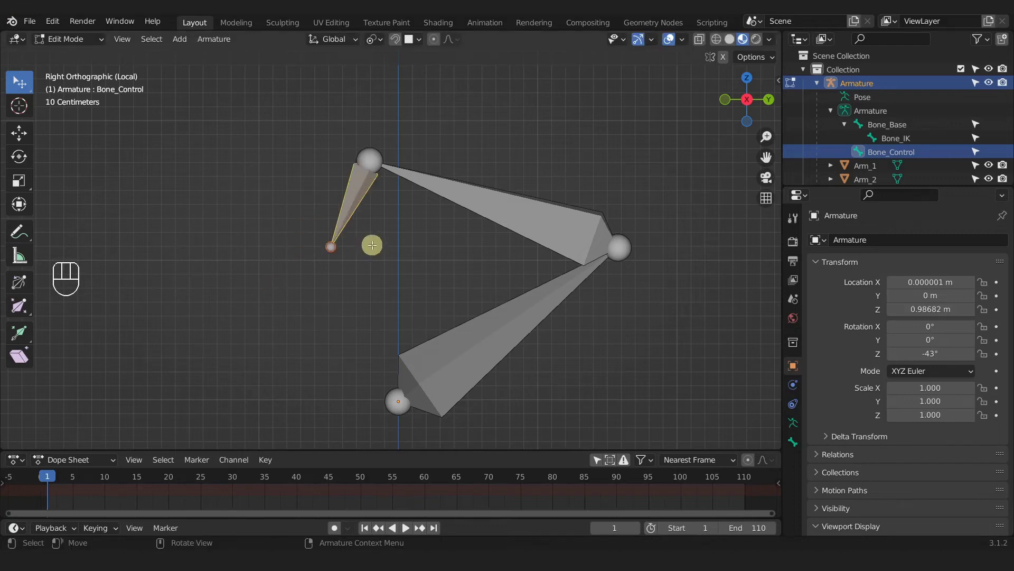
Step: Switch the armature to Pose Mode and activate the Tweak tool
{"action": "key", "text": "ctrl+Tab"}
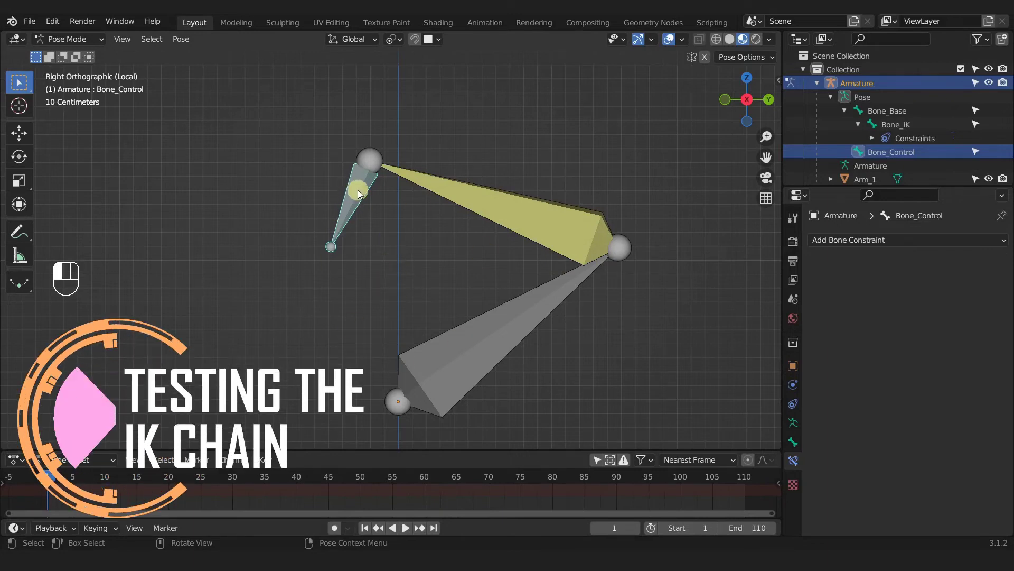
{"action": "left_click", "coordinate": [18, 82]}
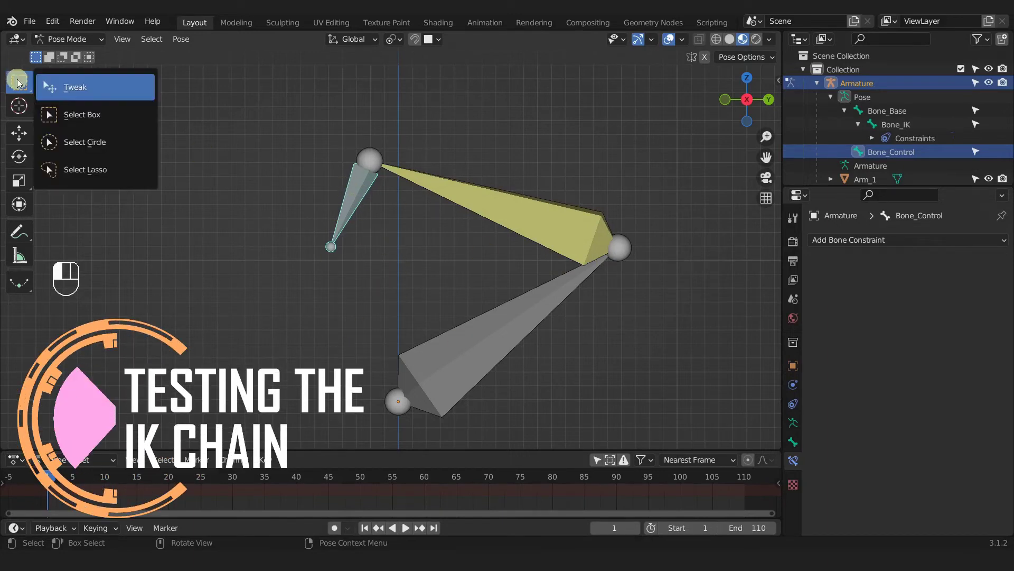
{"action": "left_click", "coordinate": [98, 91]}
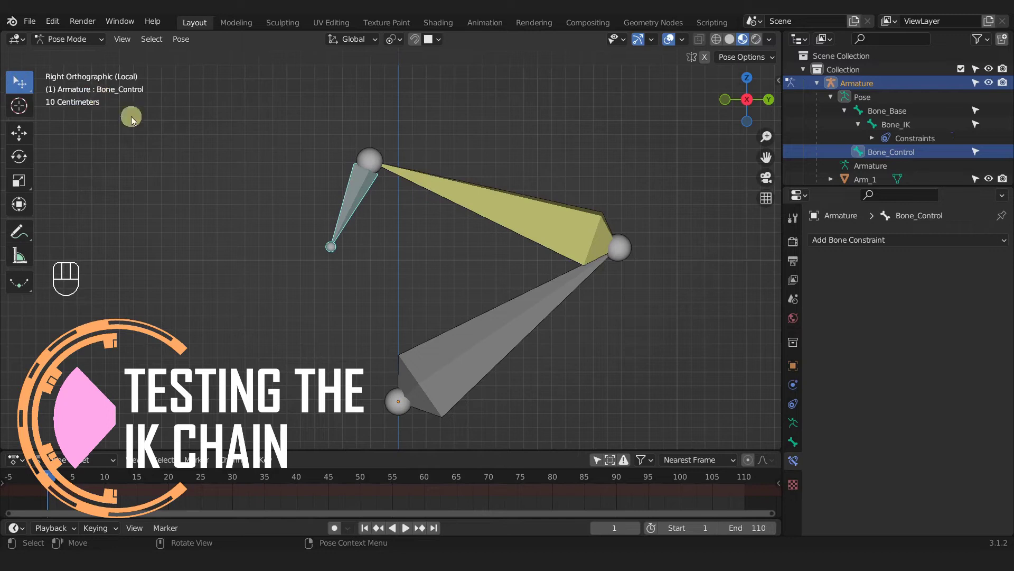
{"action": "left_click", "coordinate": [74, 39]}
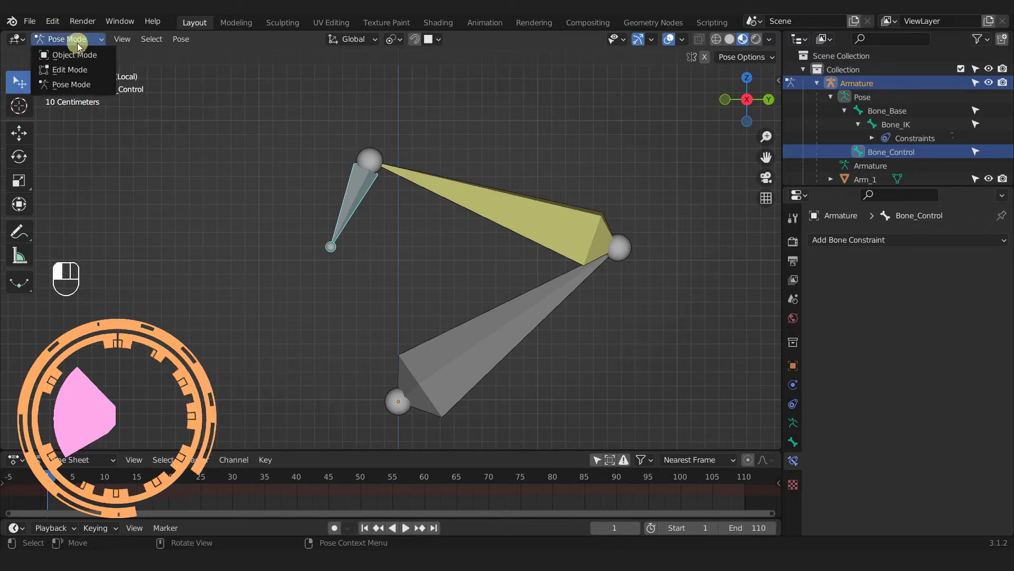
{"action": "left_click", "coordinate": [71, 84]}
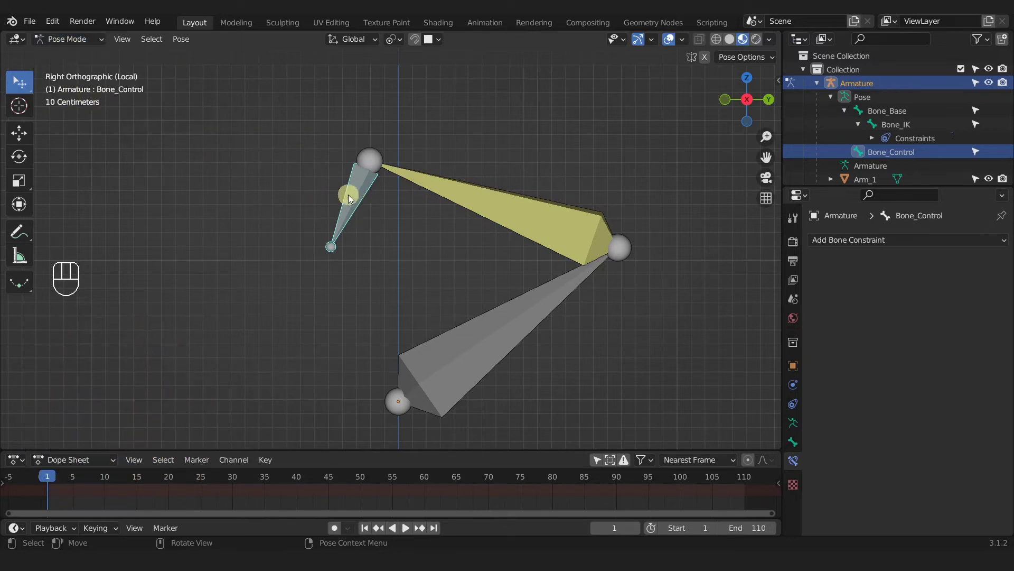
Step: Test the IK chain by moving Bone_Control until the arm straightens, and rotate Bone_Control roughly in line with it
{"action": "left_click_drag", "start_coordinate": [360, 192], "coordinate": [309, 250]}
{"action": "scroll", "coordinate": [309, 250], "scroll_direction": "down", "scroll_amount": 3}
{"action": "middle_click_drag", "start_coordinate": [333, 256], "coordinate": [562, 283], "text": "shift"}
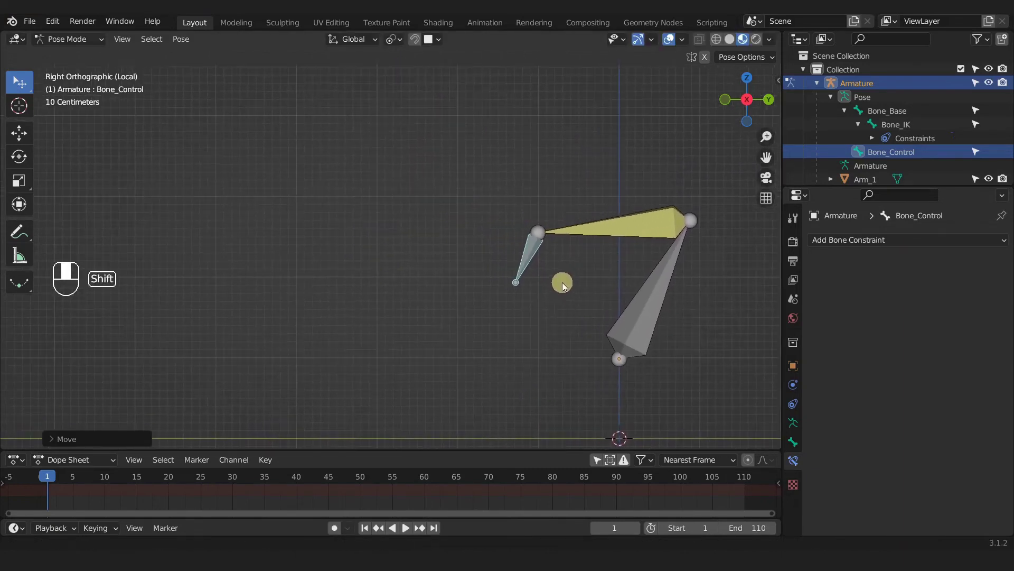
{"action": "left_click_drag", "start_coordinate": [529, 257], "coordinate": [311, 294]}
{"action": "key", "text": "r"}
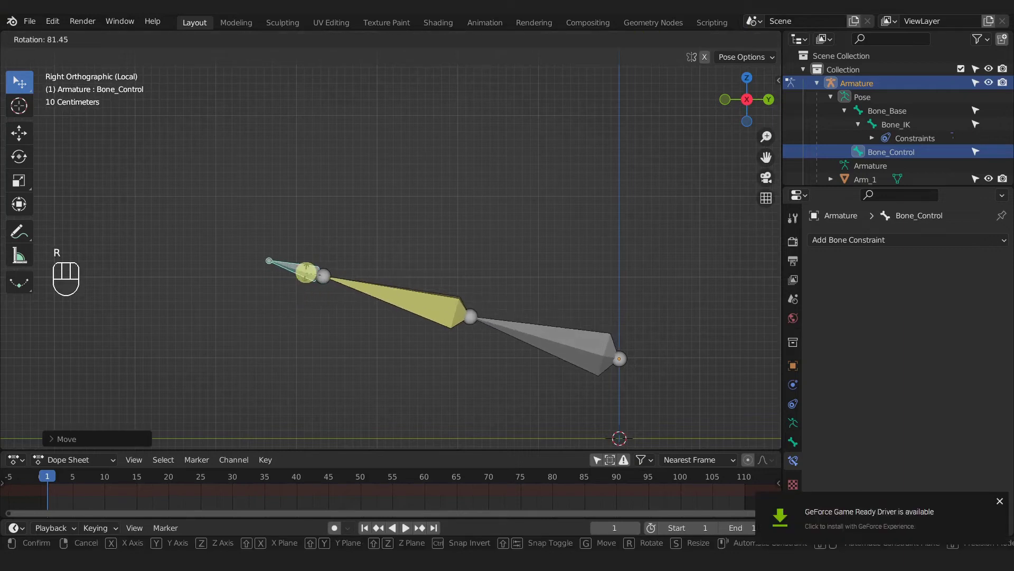
{"action": "left_click", "coordinate": [307, 275]}
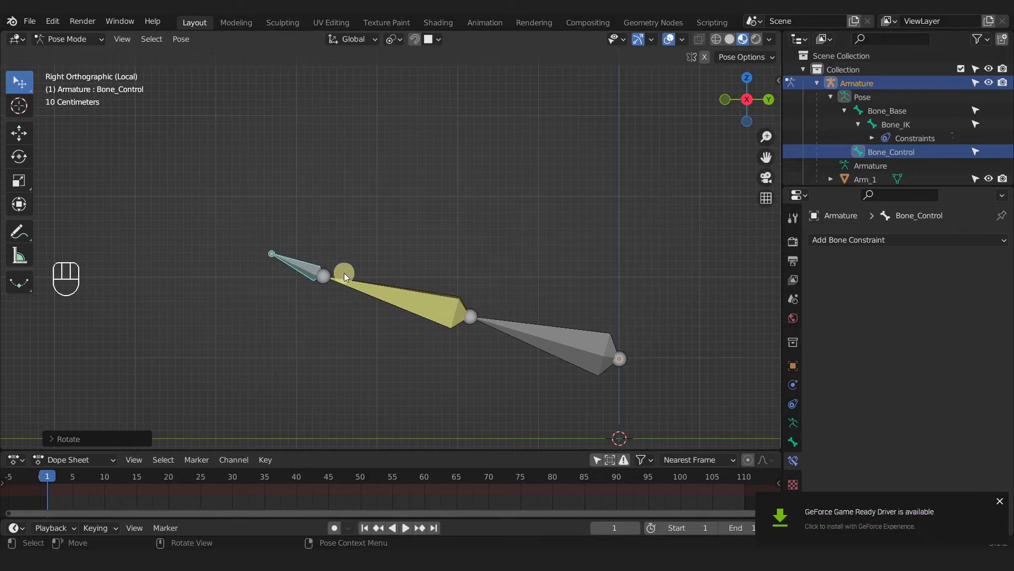
Step: Test moving Bone_Control beyond the arm's reach, select Bone_IK and Bone_Base in turn, and move Bone_Control back towards the base
{"action": "left_click_drag", "start_coordinate": [307, 270], "coordinate": [205, 263]}
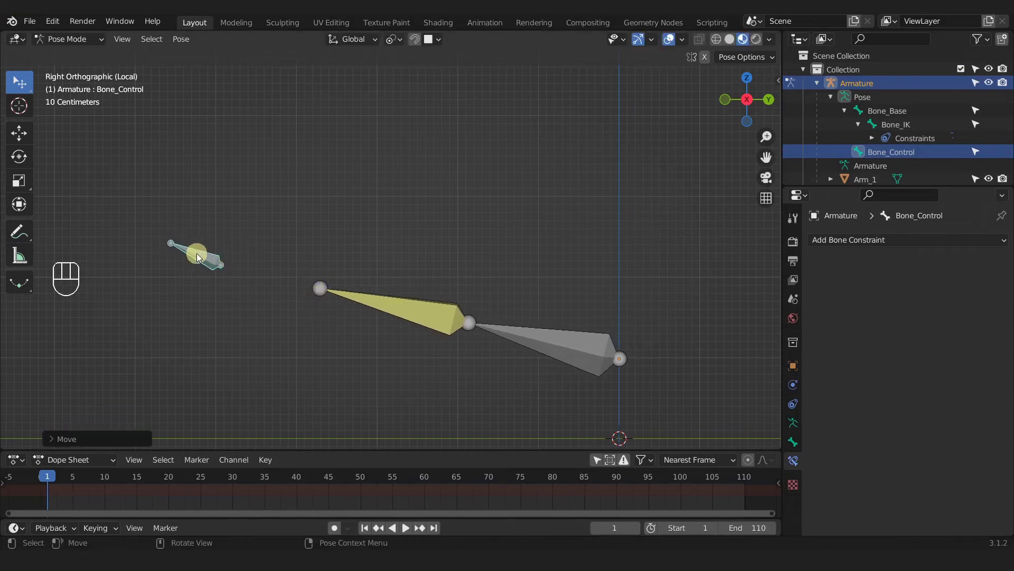
{"action": "left_click", "coordinate": [451, 323]}
{"action": "left_click", "coordinate": [527, 334]}
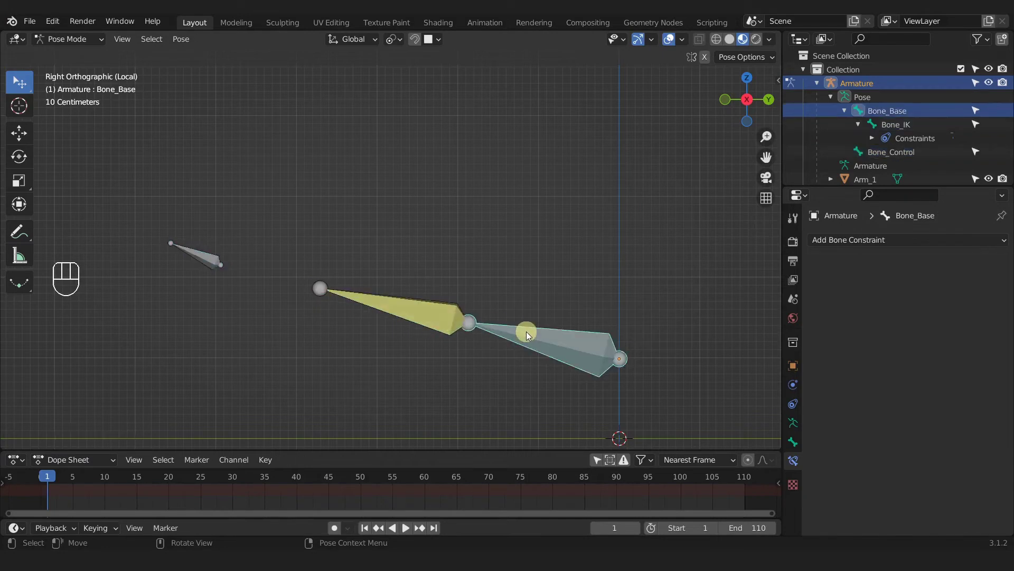
{"action": "left_click_drag", "start_coordinate": [203, 259], "coordinate": [474, 328]}
Step: Select all bones and reset their pose transforms to the rest position
{"action": "key", "text": "a"}
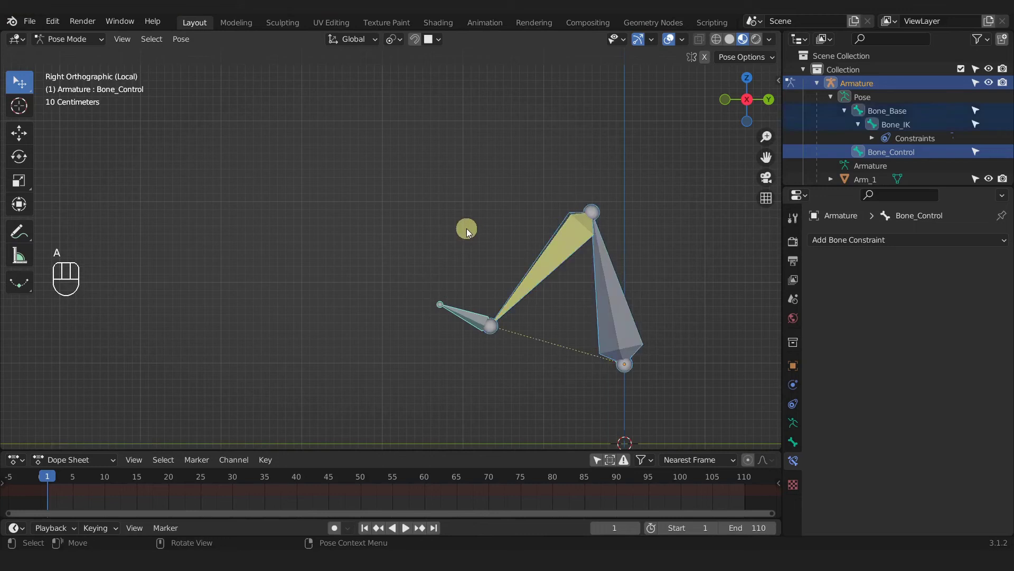
{"action": "key", "text": "q"}
{"action": "left_click", "coordinate": [506, 237]}
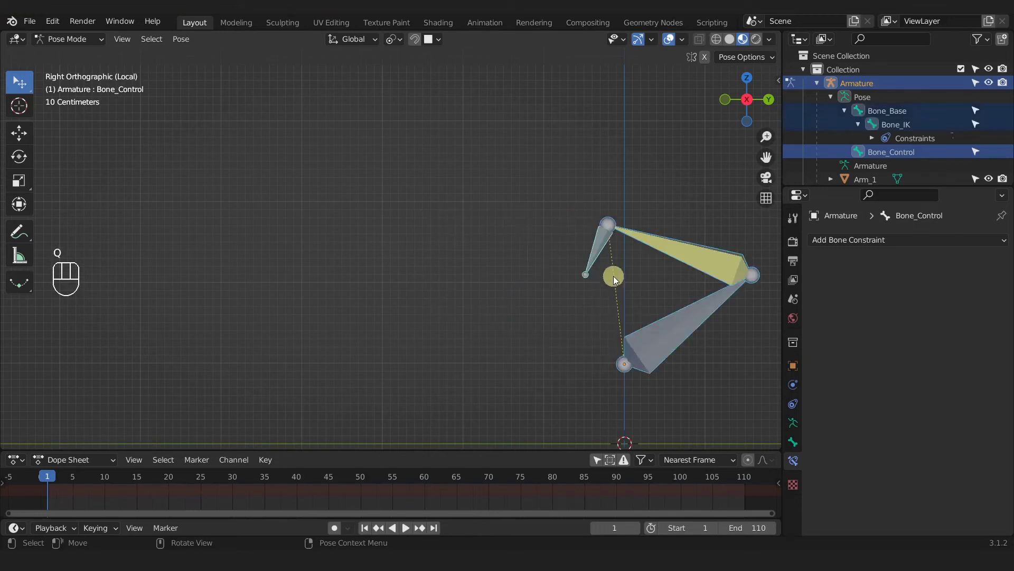
{"action": "left_click", "coordinate": [620, 303], "text": "shift"}
{"action": "middle_click_drag", "start_coordinate": [620, 303], "coordinate": [517, 265], "text": "shift"}
{"action": "scroll", "coordinate": [479, 303], "scroll_direction": "up", "scroll_amount": 2}
{"action": "left_click_drag", "start_coordinate": [396, 182], "coordinate": [401, 319]}
{"action": "left_click_drag", "start_coordinate": [406, 366], "coordinate": [395, 271]}
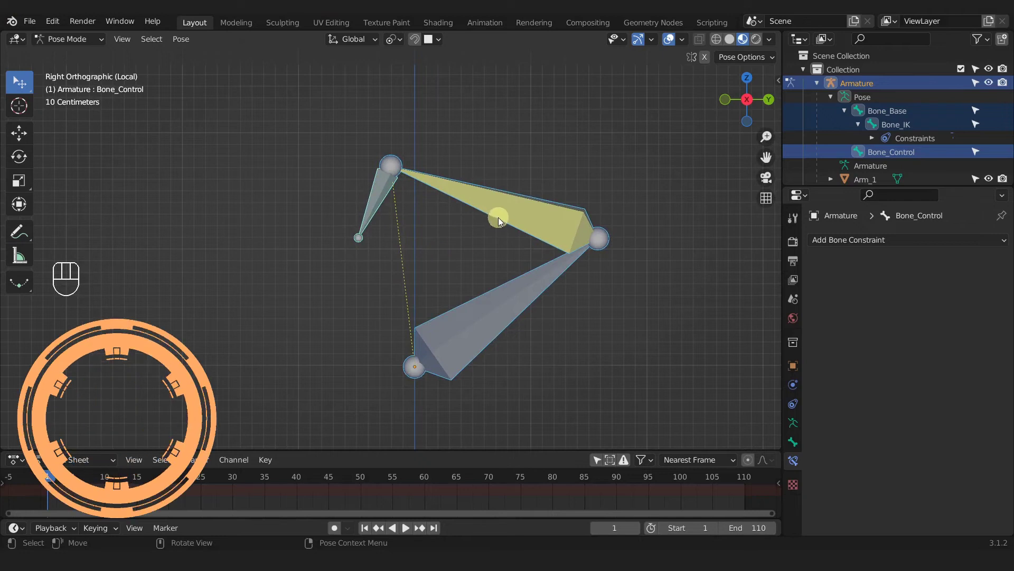
Step: Set the Chain Length of Bone_IK's IK constraint to 1 and test it by moving Bone_Control
{"action": "left_click", "coordinate": [525, 208]}
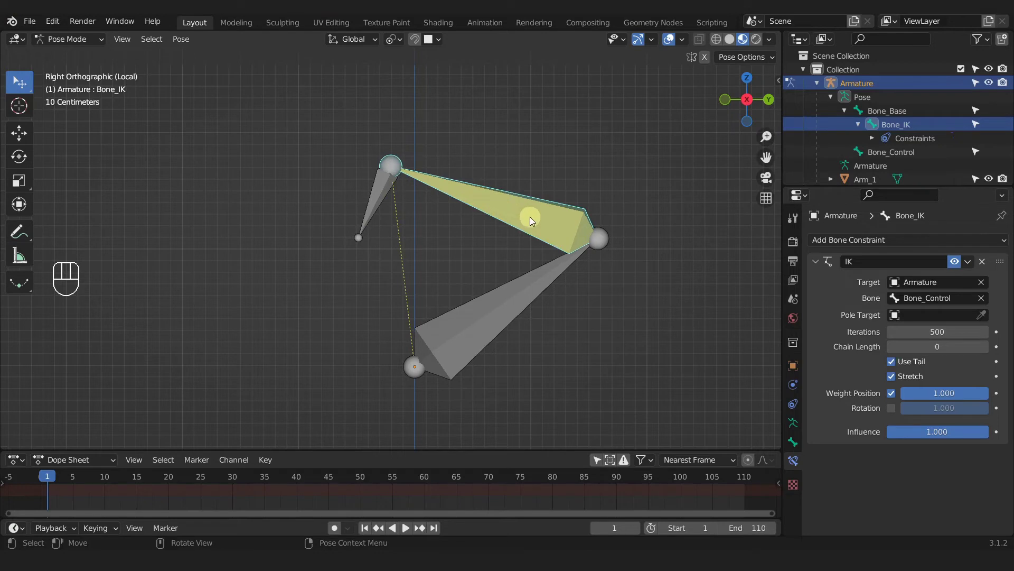
{"action": "left_click", "coordinate": [989, 347]}
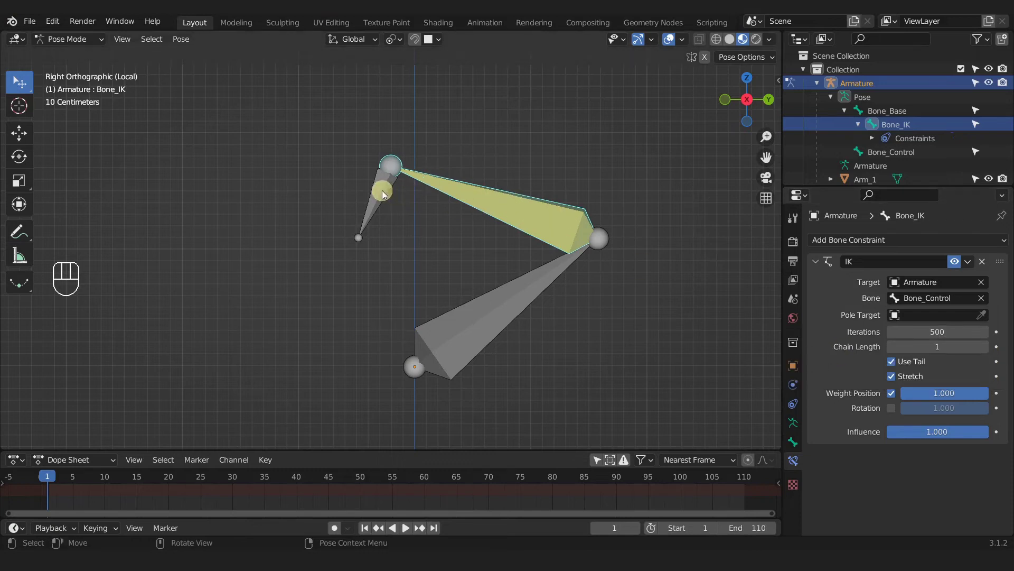
{"action": "mouse_move", "coordinate": [381, 190]}
{"action": "left_mouse_down"}
{"action": "mouse_move", "coordinate": [295, 135]}
{"action": "mouse_move", "coordinate": [419, 150]}
{"action": "mouse_move", "coordinate": [443, 113]}
{"action": "mouse_move", "coordinate": [417, 182]}
{"action": "mouse_move", "coordinate": [413, 141]}
{"action": "mouse_move", "coordinate": [361, 236]}
{"action": "mouse_move", "coordinate": [369, 199]}
{"action": "left_mouse_up"}
Step: Set the Chain Length of Bone_IK's IK constraint to 2, test it by moving Bone_Control, and reselect Bone_IK
{"action": "left_click", "coordinate": [550, 229]}
{"action": "left_click", "coordinate": [985, 348]}
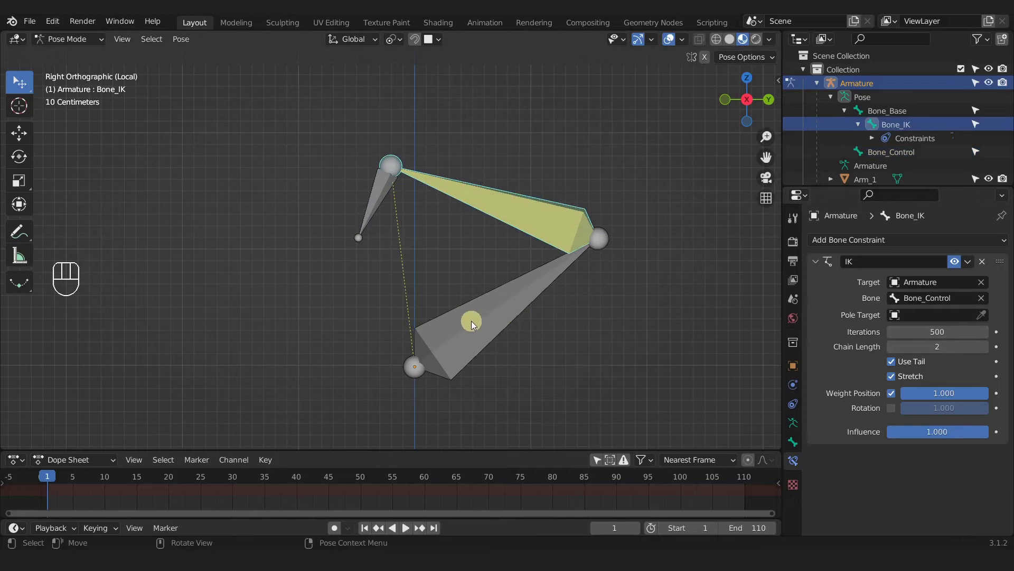
{"action": "mouse_move", "coordinate": [397, 198]}
{"action": "left_mouse_down"}
{"action": "mouse_move", "coordinate": [337, 135]}
{"action": "mouse_move", "coordinate": [268, 177]}
{"action": "mouse_move", "coordinate": [391, 199]}
{"action": "mouse_move", "coordinate": [347, 220]}
{"action": "mouse_move", "coordinate": [392, 208]}
{"action": "left_mouse_up"}
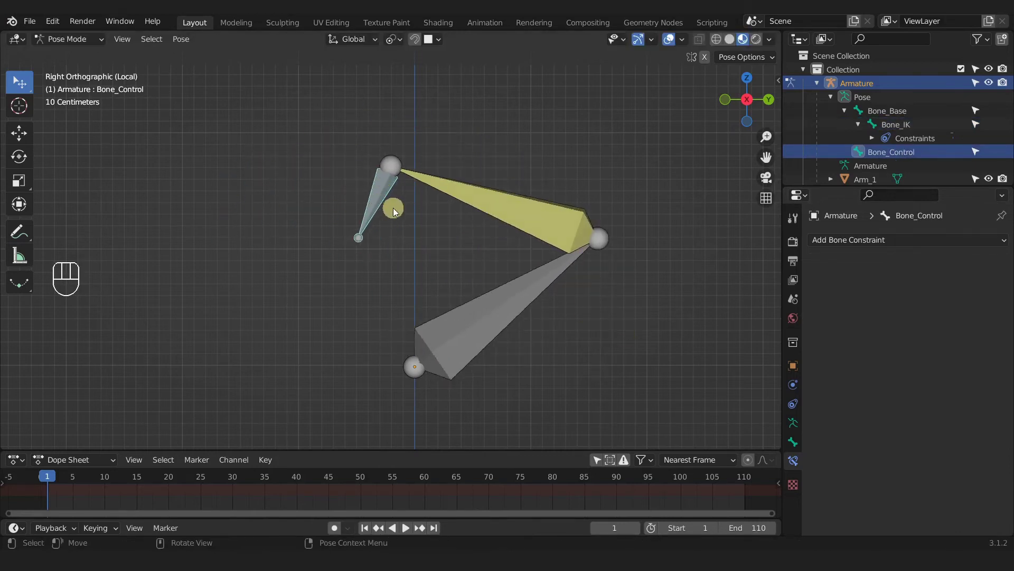
{"action": "left_click", "coordinate": [509, 213]}
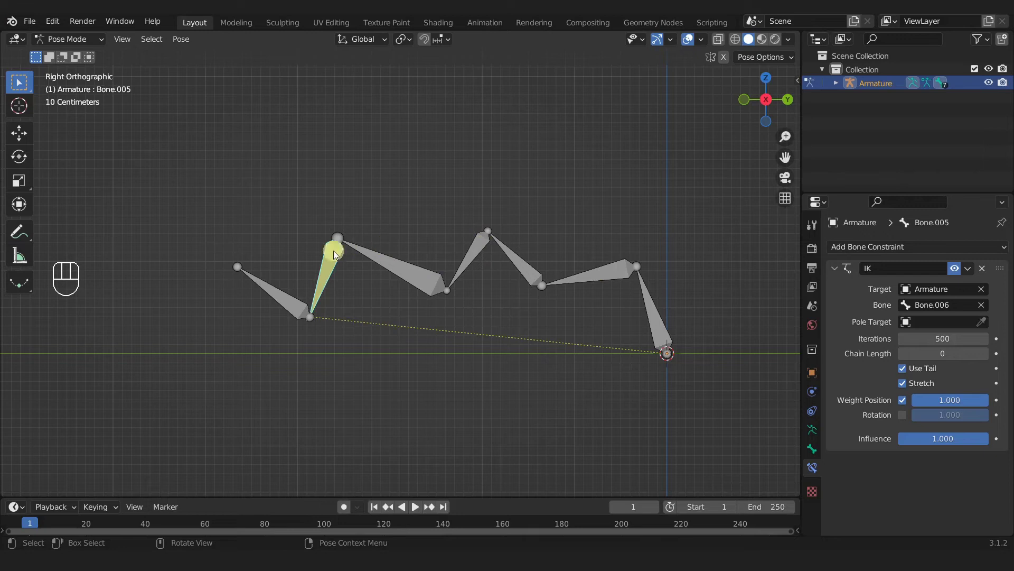
Step: In the longer bone-chain example, select Bone.006 and test moving it with the Tweak tool
{"action": "left_click", "coordinate": [286, 302]}
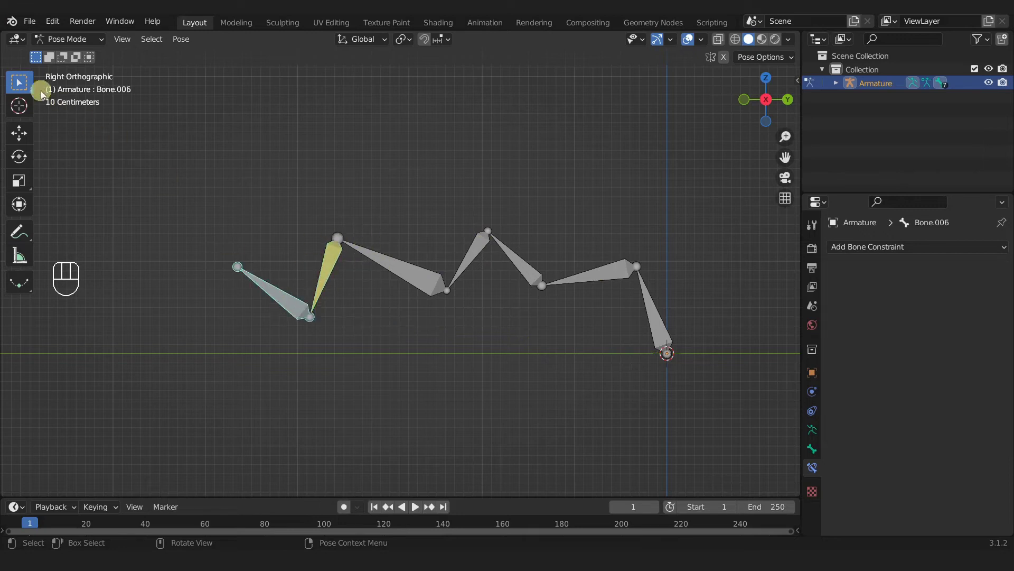
{"action": "left_click_drag", "start_coordinate": [18, 83], "coordinate": [86, 88]}
{"action": "mouse_move", "coordinate": [278, 292]}
{"action": "left_mouse_down"}
{"action": "mouse_move", "coordinate": [261, 252]}
{"action": "mouse_move", "coordinate": [403, 204]}
{"action": "mouse_move", "coordinate": [231, 201]}
{"action": "mouse_move", "coordinate": [443, 260]}
{"action": "mouse_move", "coordinate": [392, 149]}
{"action": "mouse_move", "coordinate": [278, 306]}
{"action": "mouse_move", "coordinate": [437, 262]}
{"action": "mouse_move", "coordinate": [280, 296]}
{"action": "left_mouse_up"}
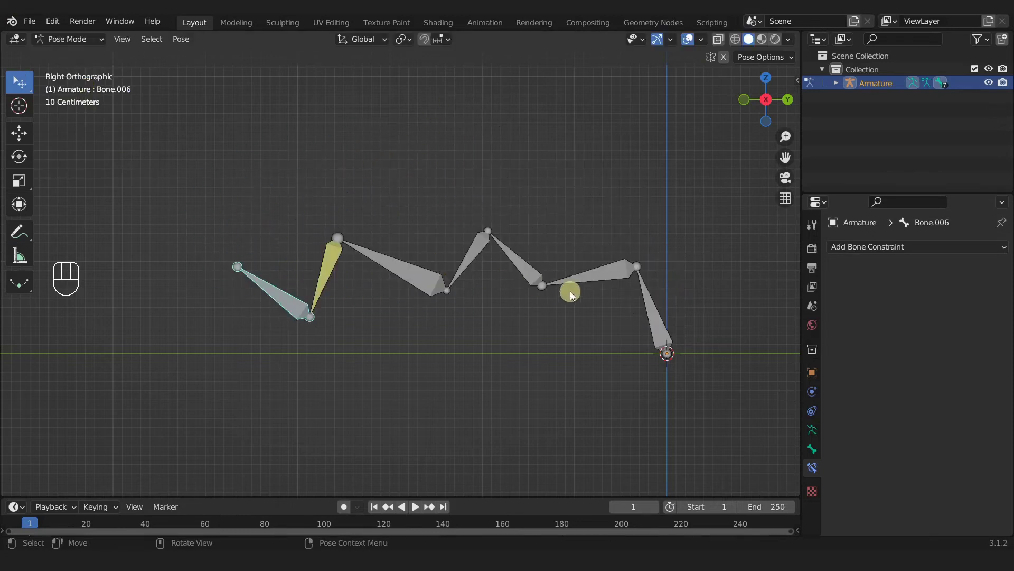
Step: Set the Chain Length of Bone.005's IK constraint to 1 and test it by moving Bone.006
{"action": "left_click", "coordinate": [328, 264]}
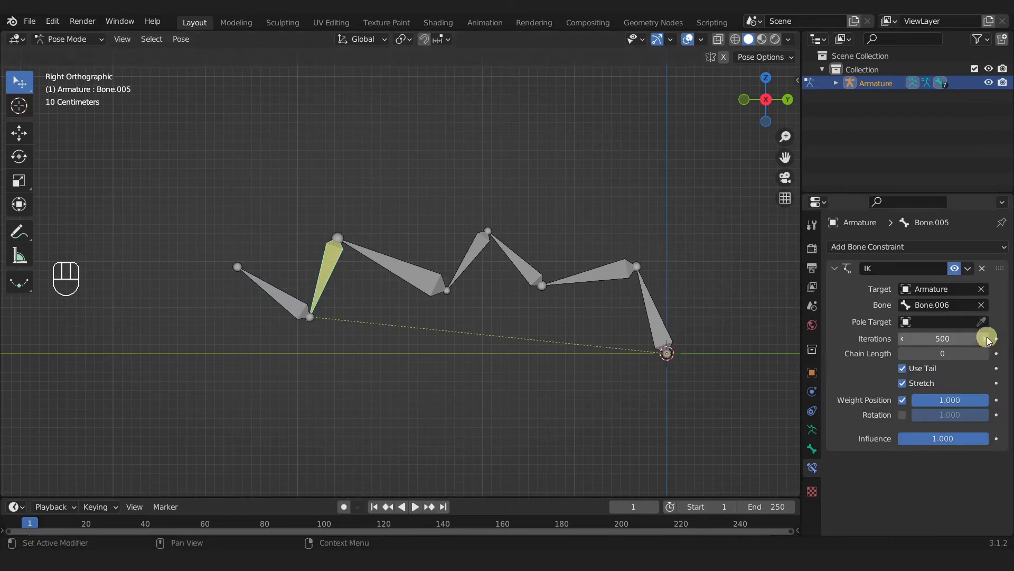
{"action": "left_click", "coordinate": [342, 265]}
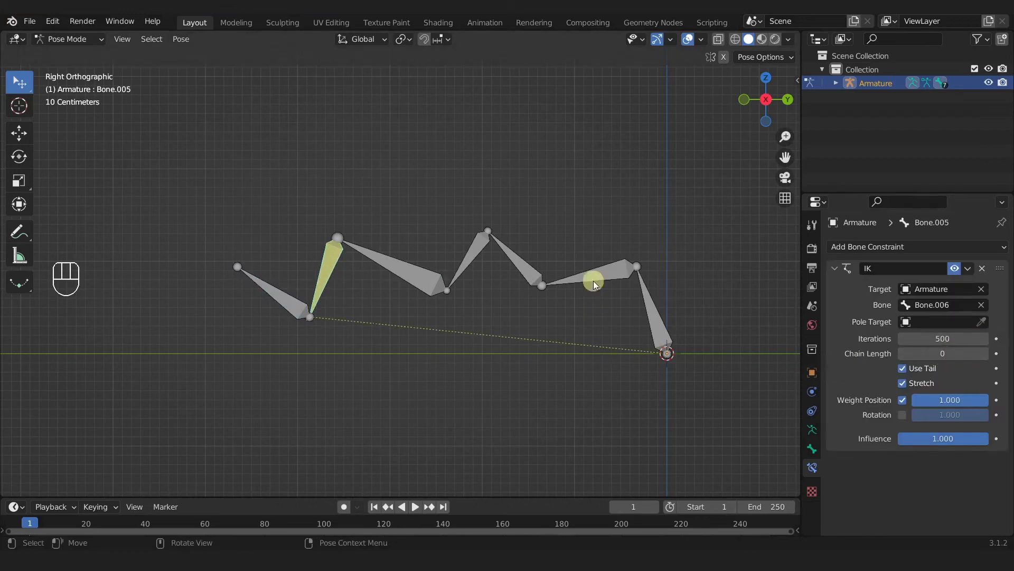
{"action": "left_click", "coordinate": [902, 354]}
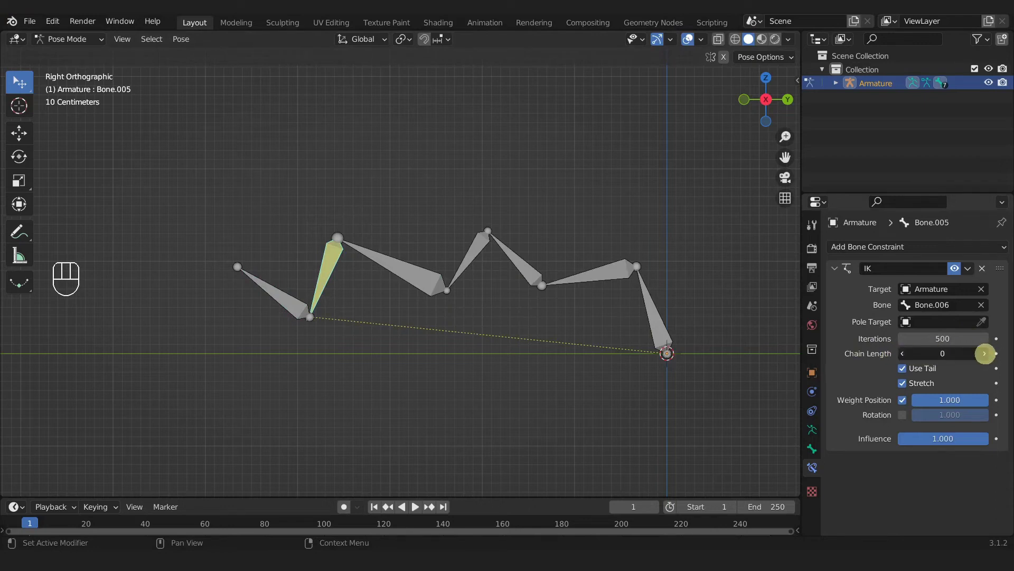
{"action": "left_click", "coordinate": [989, 354]}
{"action": "left_click_drag", "start_coordinate": [283, 302], "coordinate": [213, 275]}
{"action": "right_click", "coordinate": [213, 276]}
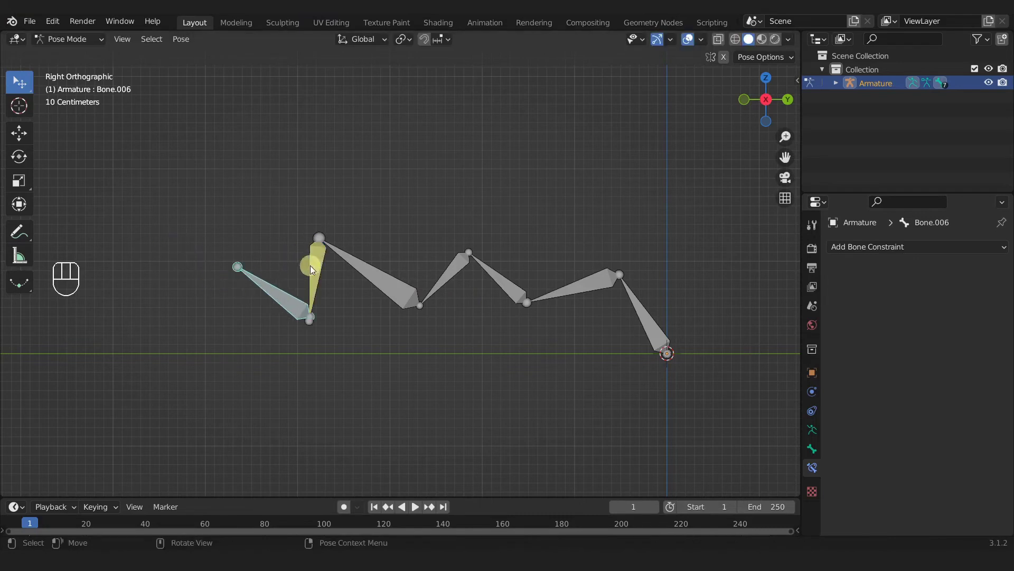
Step: Raise the Chain Length of Bone.005's IK constraint to 3 and test it by moving Bone.006
{"action": "left_click", "coordinate": [312, 265]}
{"action": "left_click", "coordinate": [986, 354]}
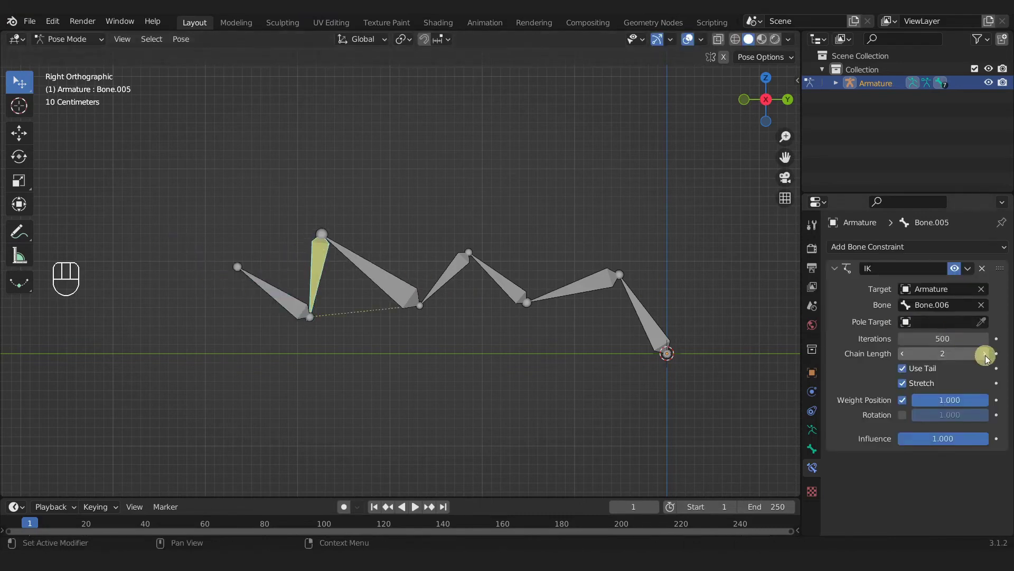
{"action": "left_click", "coordinate": [986, 354]}
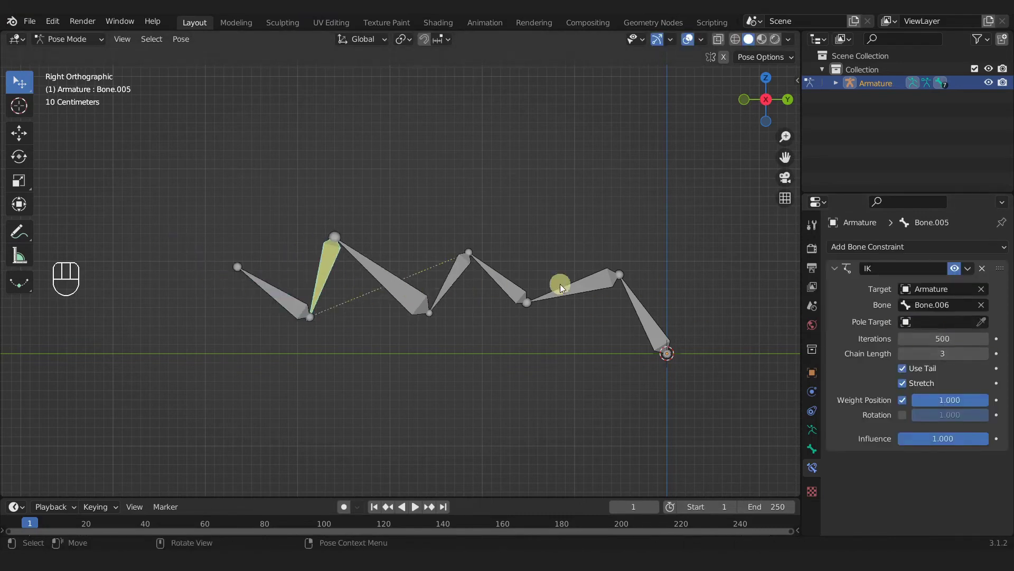
{"action": "left_click_drag", "start_coordinate": [264, 285], "coordinate": [319, 272]}
Step: Reselect Bone.005 and raise its IK constraint's Chain Length by another 3
{"action": "left_click", "coordinate": [328, 247]}
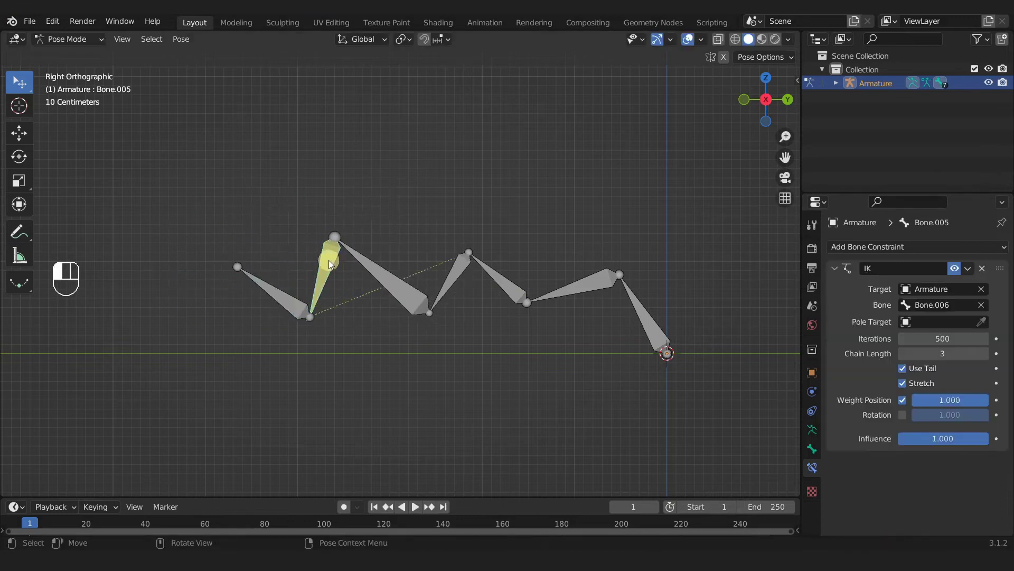
{"action": "left_click", "coordinate": [986, 353]}
{"action": "left_click", "coordinate": [986, 353]}
{"action": "left_click", "coordinate": [986, 353]}
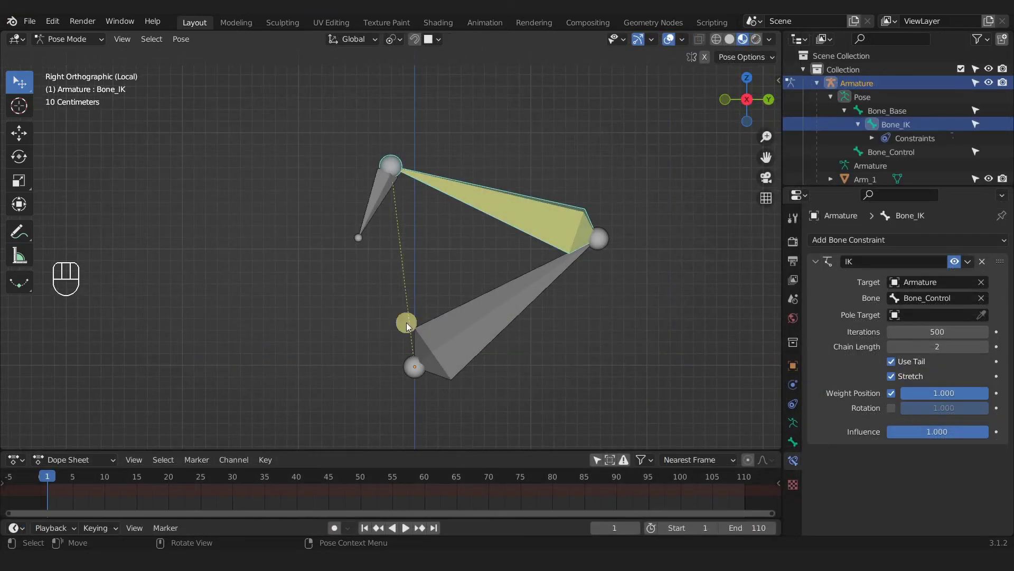
Step: In the robot arm rig, test the two-bone IK chain by moving Bone_Control away from the base, and reselect Bone_IK
{"action": "middle_click_drag", "start_coordinate": [385, 305], "coordinate": [609, 324], "text": "shift"}
{"action": "scroll", "coordinate": [571, 328], "scroll_direction": "down", "scroll_amount": 3}
{"action": "scroll", "coordinate": [608, 307], "scroll_direction": "up", "scroll_amount": 1}
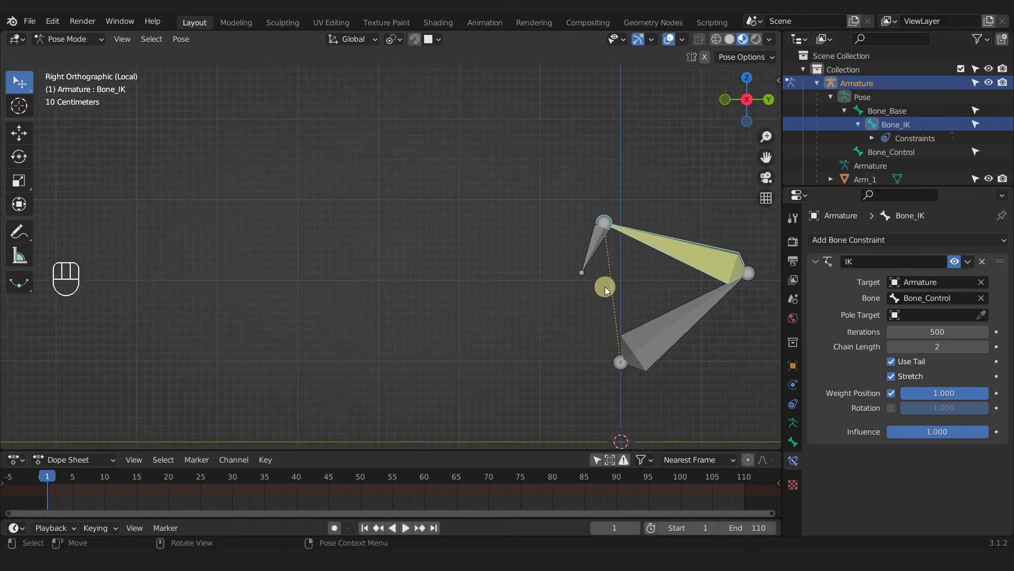
{"action": "left_click_drag", "start_coordinate": [605, 287], "coordinate": [497, 256]}
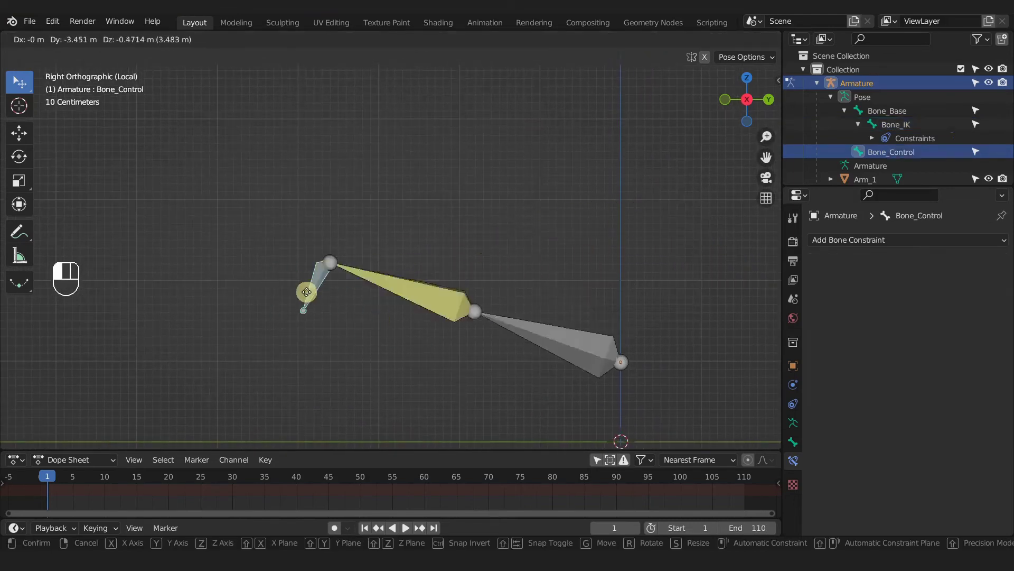
{"action": "left_click_drag", "start_coordinate": [362, 310], "coordinate": [387, 306]}
{"action": "left_click", "coordinate": [429, 279]}
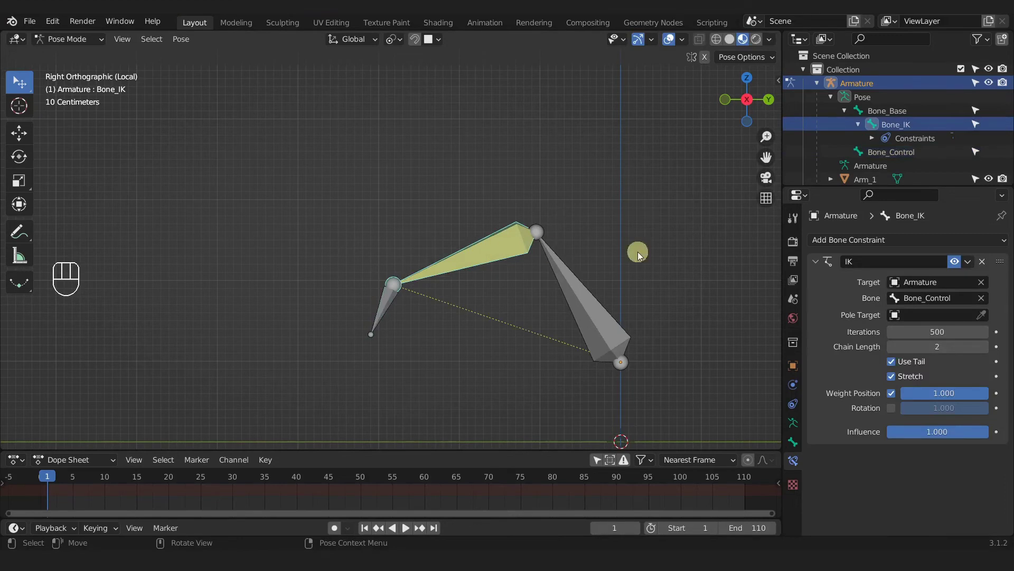
Step: Set the Chain Length of Bone_IK's IK constraint to 1, test it by moving Bone_Control, and reselect Bone_IK
{"action": "left_click", "coordinate": [894, 346]}
{"action": "left_click_drag", "start_coordinate": [410, 310], "coordinate": [475, 299]}
{"action": "right_click", "coordinate": [527, 267]}
{"action": "left_click", "coordinate": [683, 277]}
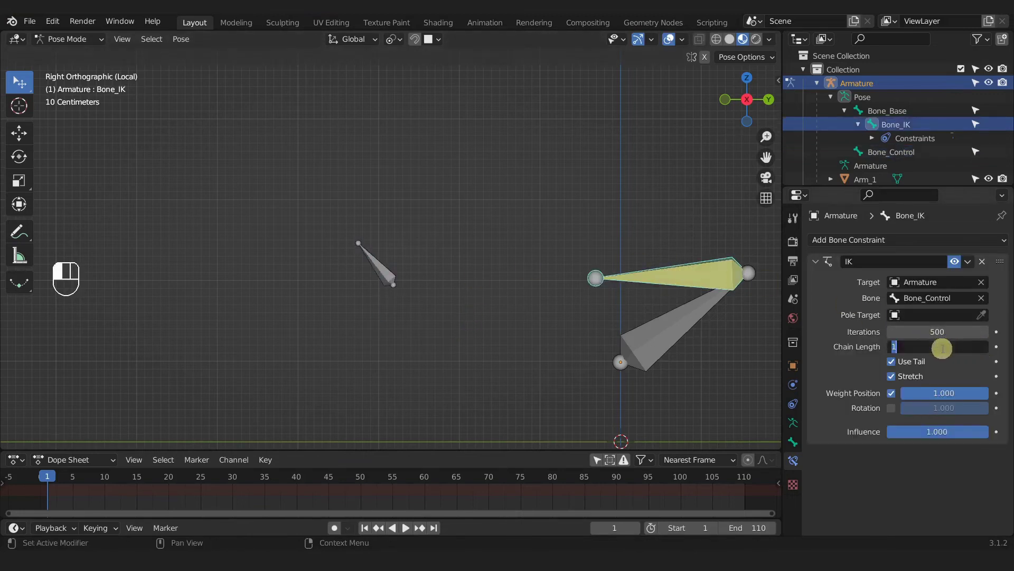
Step: Set the Chain Length of Bone_IK's IK constraint to 0 and test it by moving Bone_Control
{"action": "type", "text": "2"}
{"action": "key", "text": "Return"}
{"action": "left_click_drag", "start_coordinate": [942, 347], "coordinate": [922, 348]}
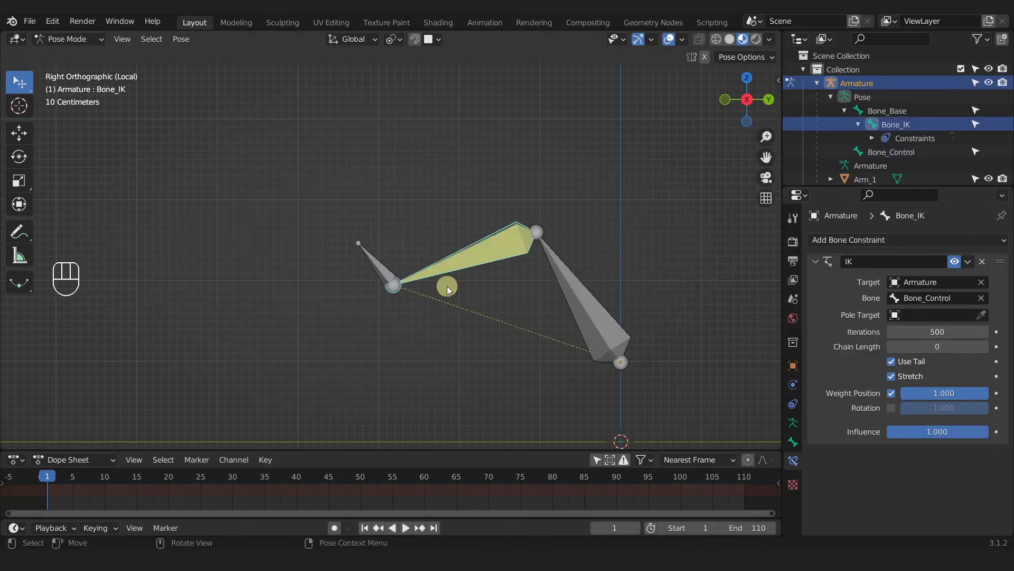
{"action": "left_click_drag", "start_coordinate": [378, 269], "coordinate": [456, 314]}
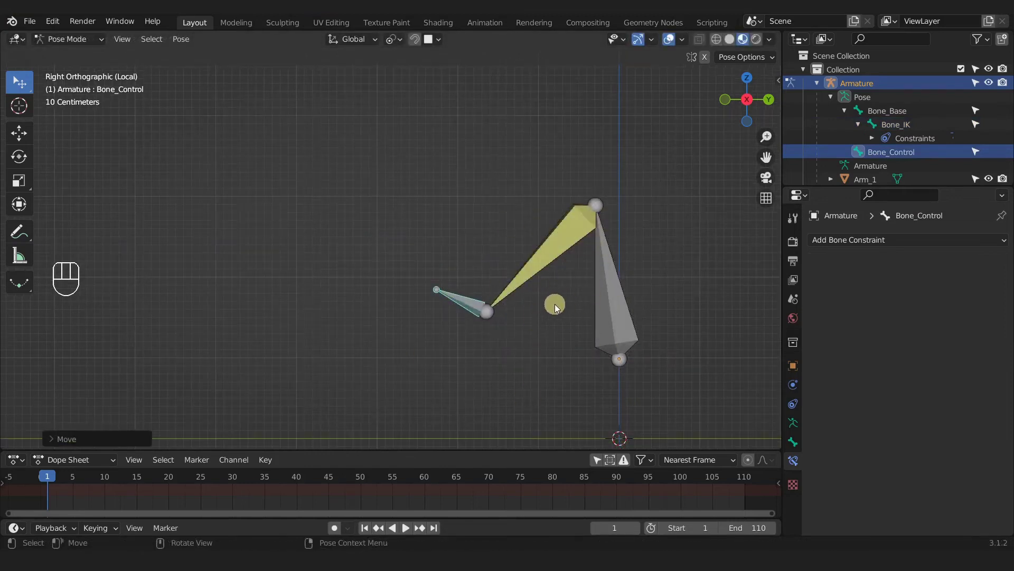
Step: Exit Local View to show the robot pieces and test the arm's motion by moving Bone_Control to several positions
{"action": "key", "text": "slash"}
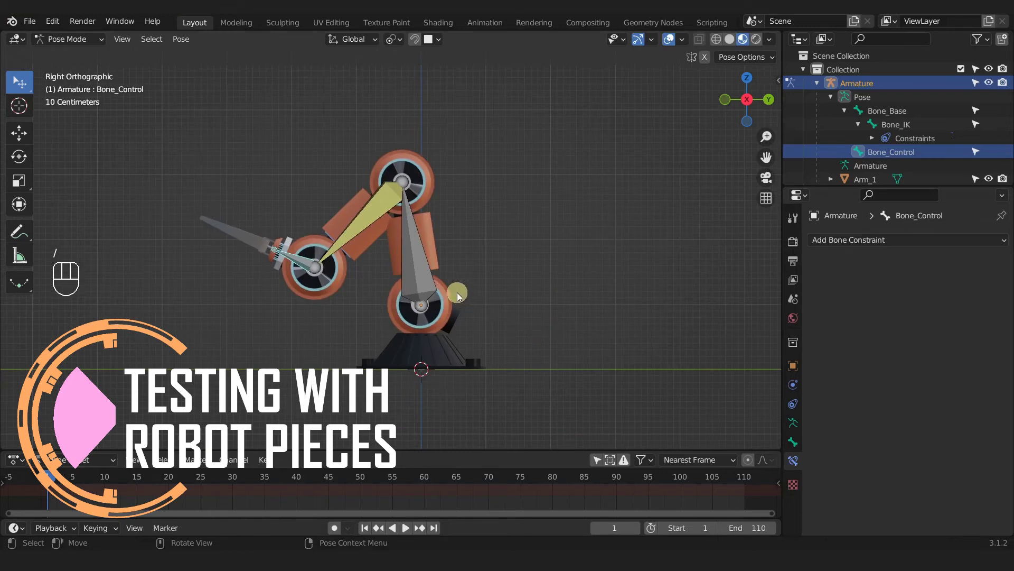
{"action": "left_click_drag", "start_coordinate": [294, 260], "coordinate": [272, 305]}
{"action": "middle_click_drag", "start_coordinate": [413, 304], "coordinate": [474, 309], "text": "shift"}
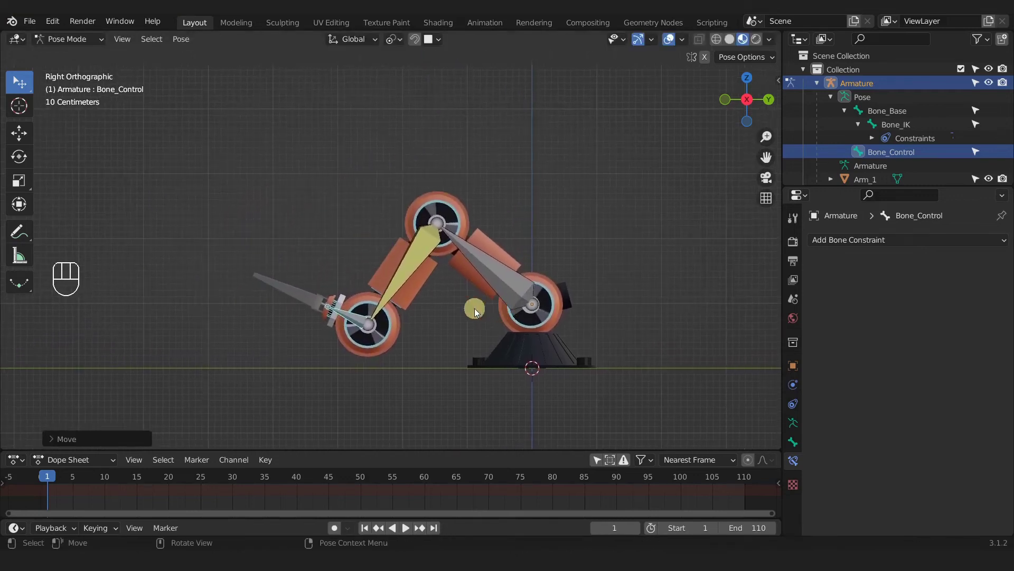
{"action": "left_click_drag", "start_coordinate": [366, 320], "coordinate": [400, 262]}
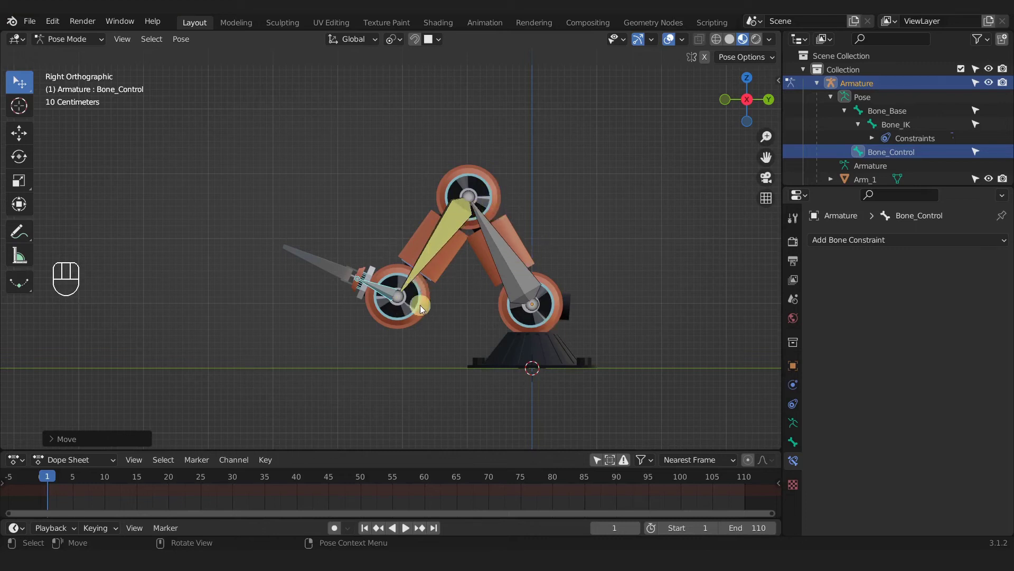
{"action": "left_click_drag", "start_coordinate": [386, 295], "coordinate": [334, 312]}
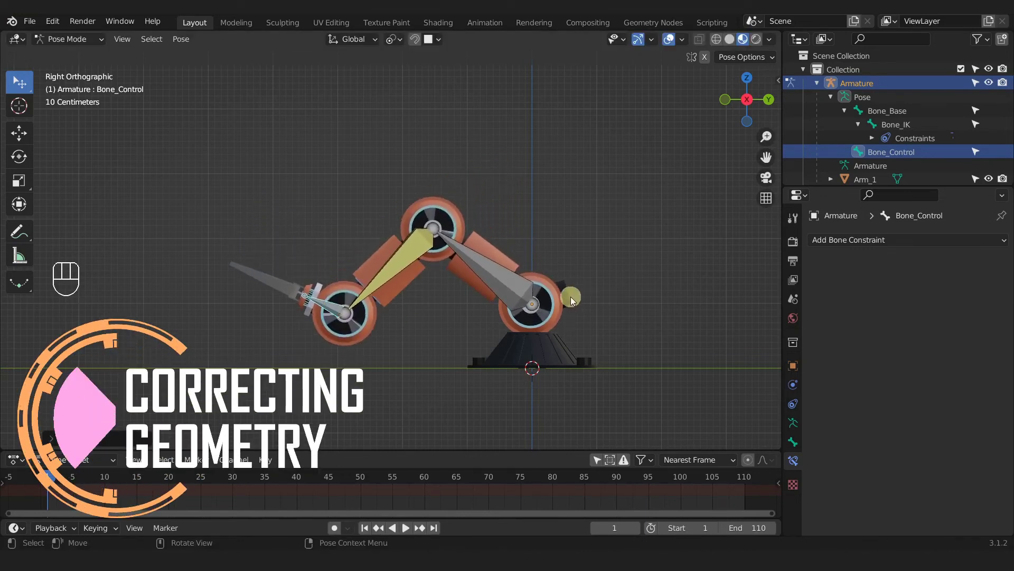
Step: Select all bones of the robot armature and clear all their pose transforms
{"action": "middle_click_drag", "start_coordinate": [574, 302], "coordinate": [614, 195]}
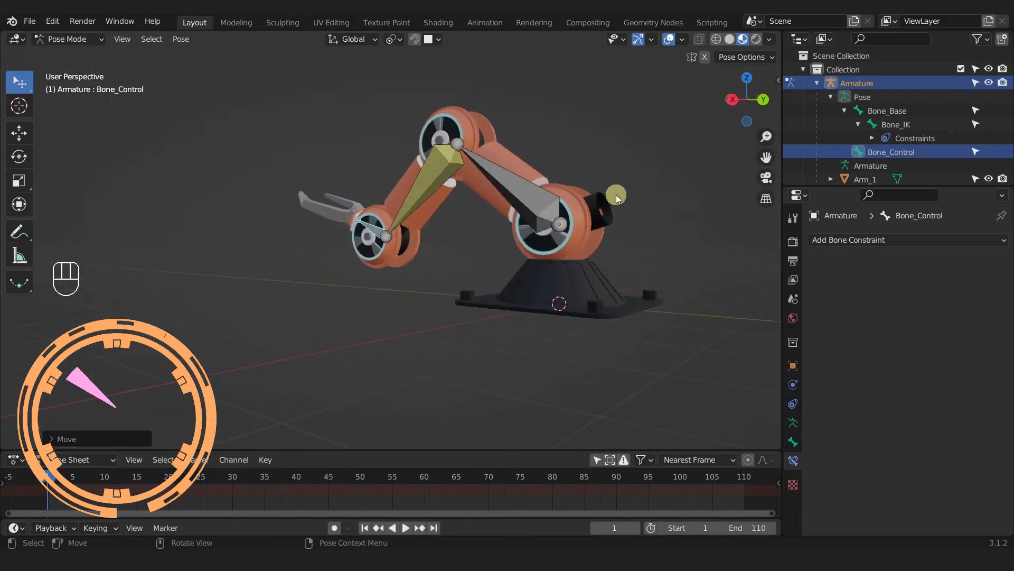
{"action": "middle_click_drag", "start_coordinate": [582, 238], "coordinate": [575, 194], "text": "shift"}
{"action": "left_click", "coordinate": [546, 298]}
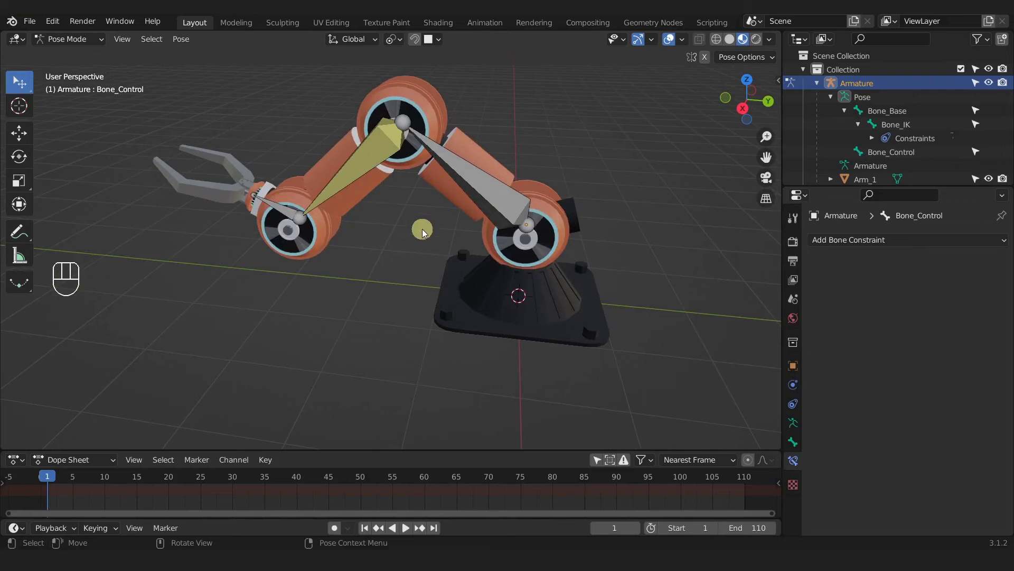
{"action": "middle_click_drag", "start_coordinate": [413, 228], "coordinate": [430, 215]}
{"action": "key", "text": "a"}
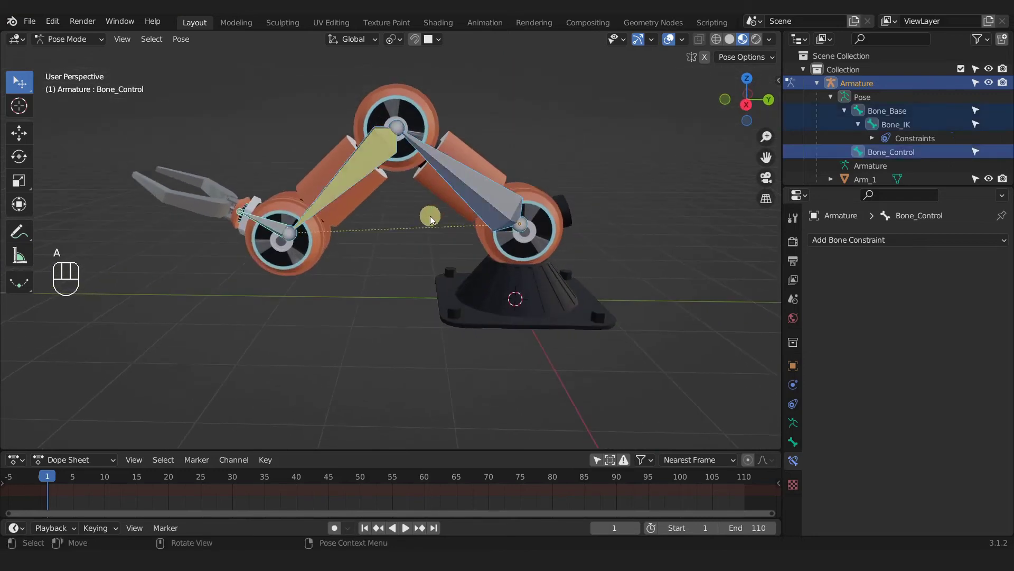
{"action": "key", "text": "q"}
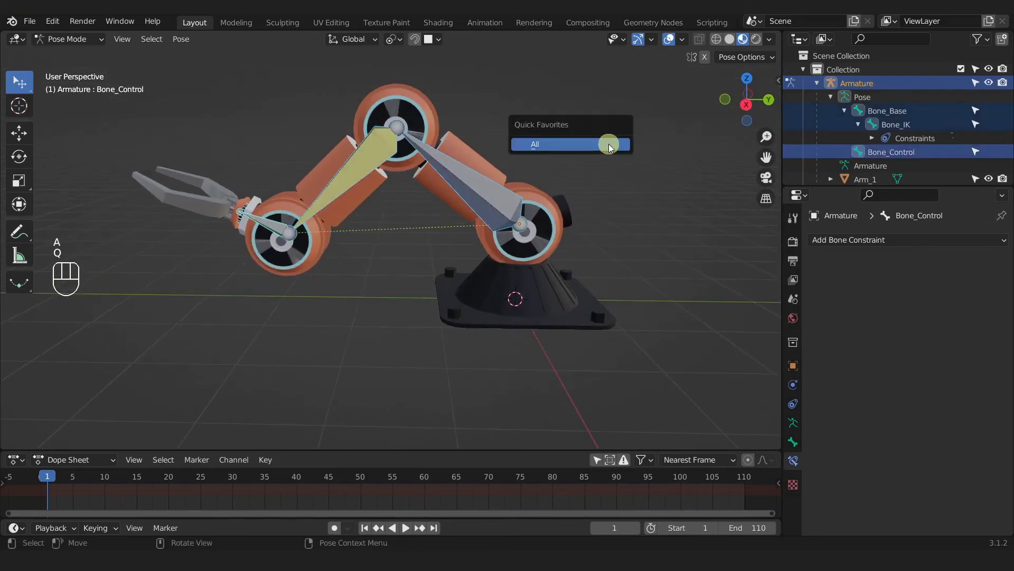
{"action": "left_click", "coordinate": [608, 145]}
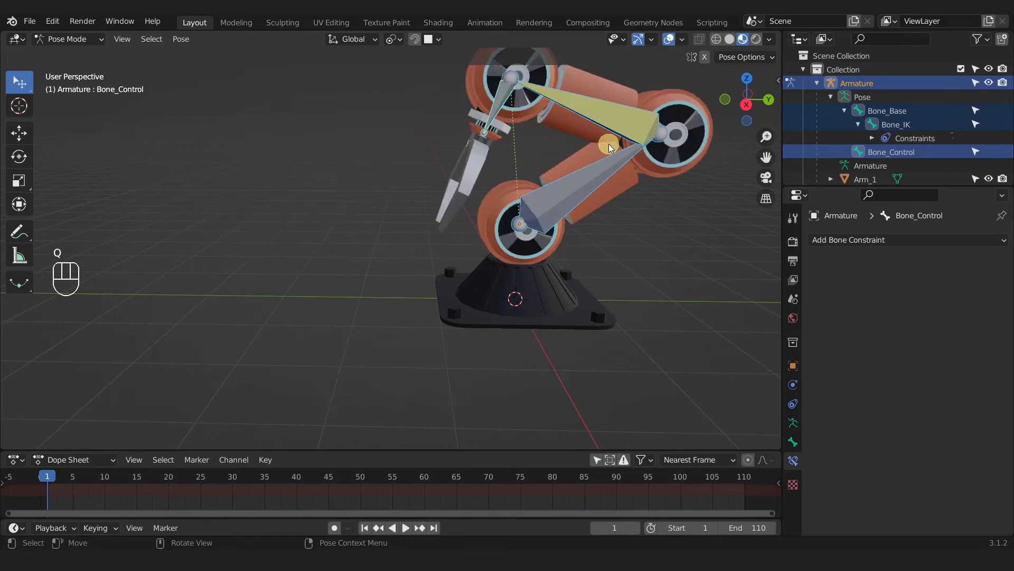
Step: Switch to Object Mode, isolate Joint_Base in Local View, and enter Edit Mode on it
{"action": "scroll", "coordinate": [589, 153], "scroll_direction": "down", "scroll_amount": 3}
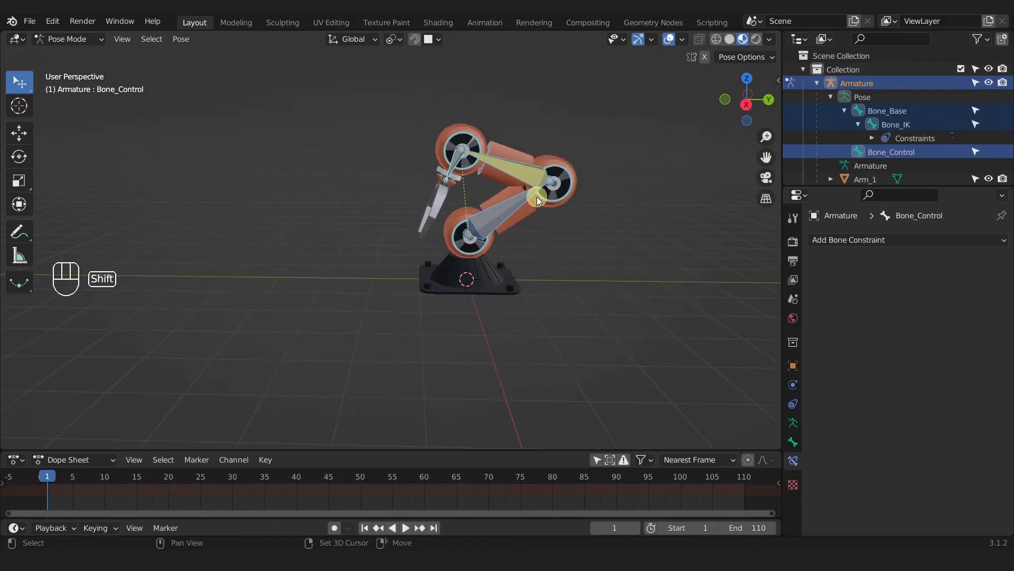
{"action": "middle_click_drag", "start_coordinate": [537, 197], "coordinate": [510, 246], "text": "shift"}
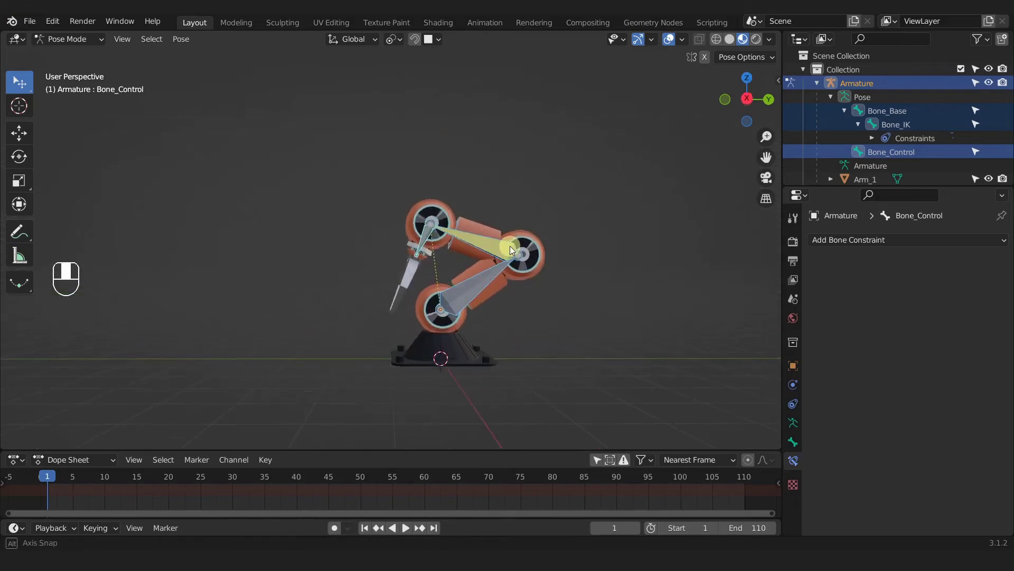
{"action": "scroll", "coordinate": [439, 330], "scroll_direction": "up", "scroll_amount": 2}
{"action": "middle_click_drag", "start_coordinate": [438, 329], "coordinate": [477, 302], "text": "shift"}
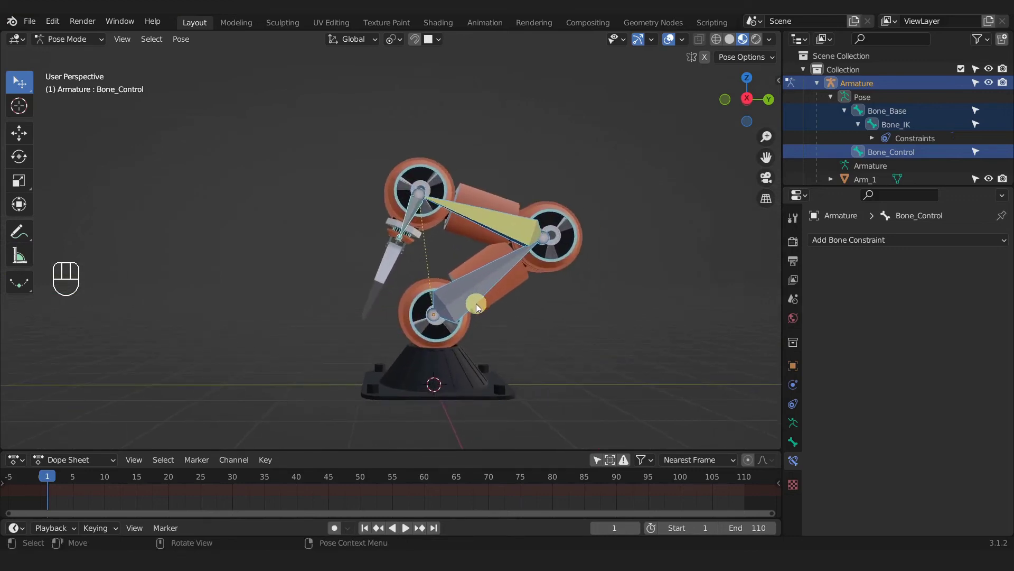
{"action": "key", "text": "ctrl+Tab"}
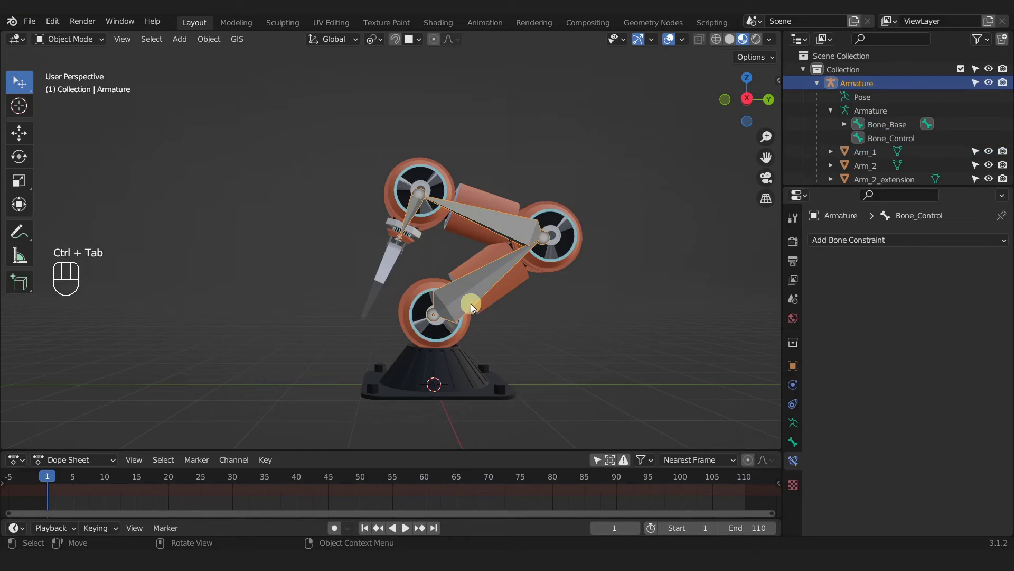
{"action": "left_click", "coordinate": [417, 310]}
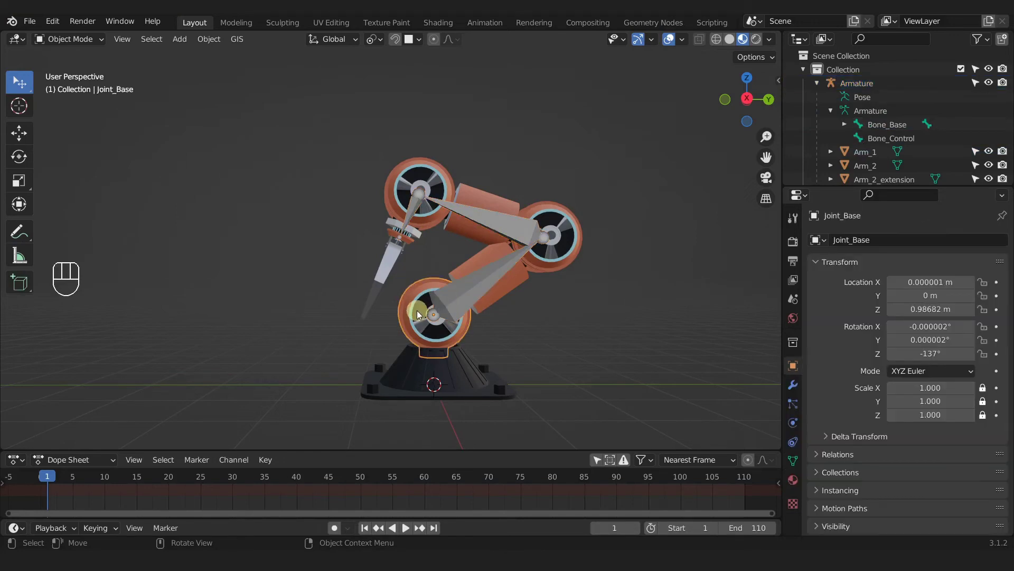
{"action": "key", "text": "slash"}
{"action": "middle_click_drag", "start_coordinate": [415, 316], "coordinate": [462, 282]}
{"action": "key", "text": "Tab"}
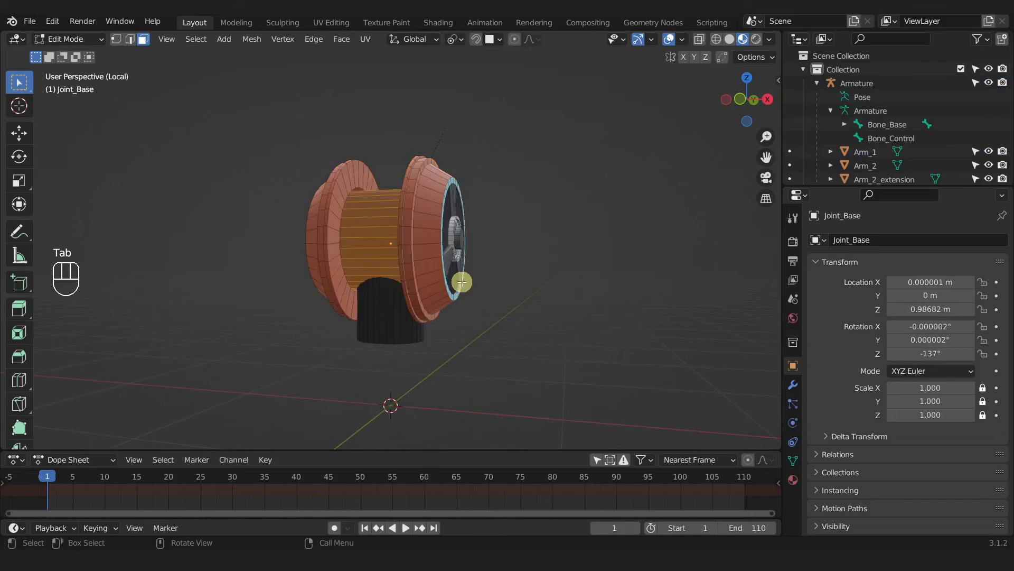
Step: Separate the lower vertical cylinder of Joint_Base into its own object and return to Object Mode
{"action": "left_click", "coordinate": [330, 188]}
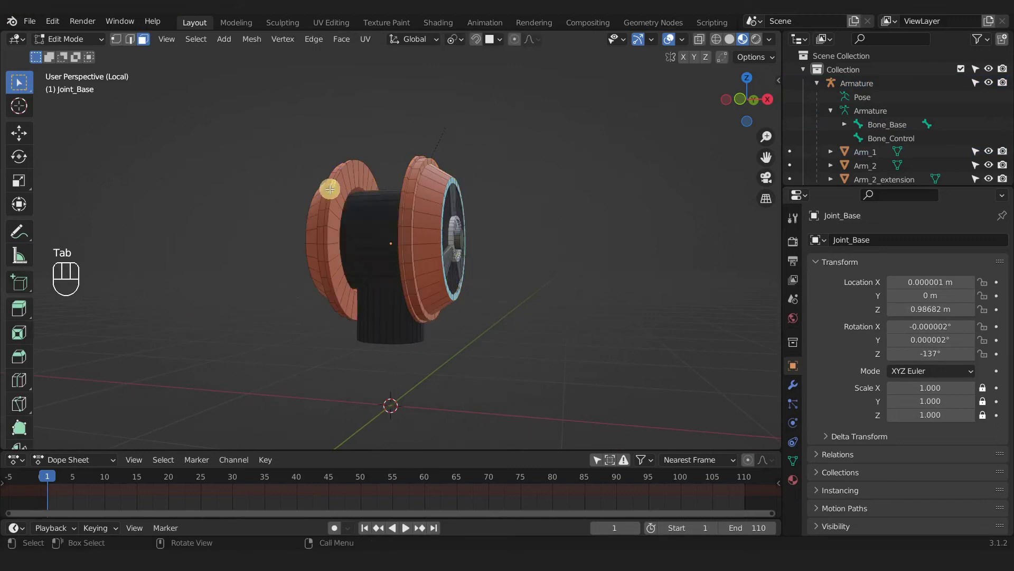
{"action": "left_click", "coordinate": [413, 199]}
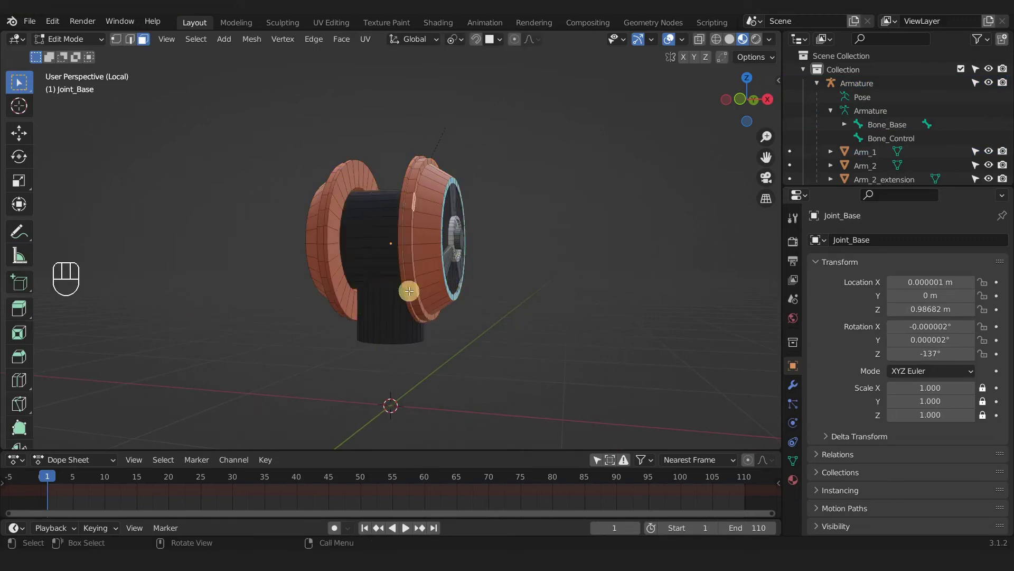
{"action": "left_click", "coordinate": [385, 310]}
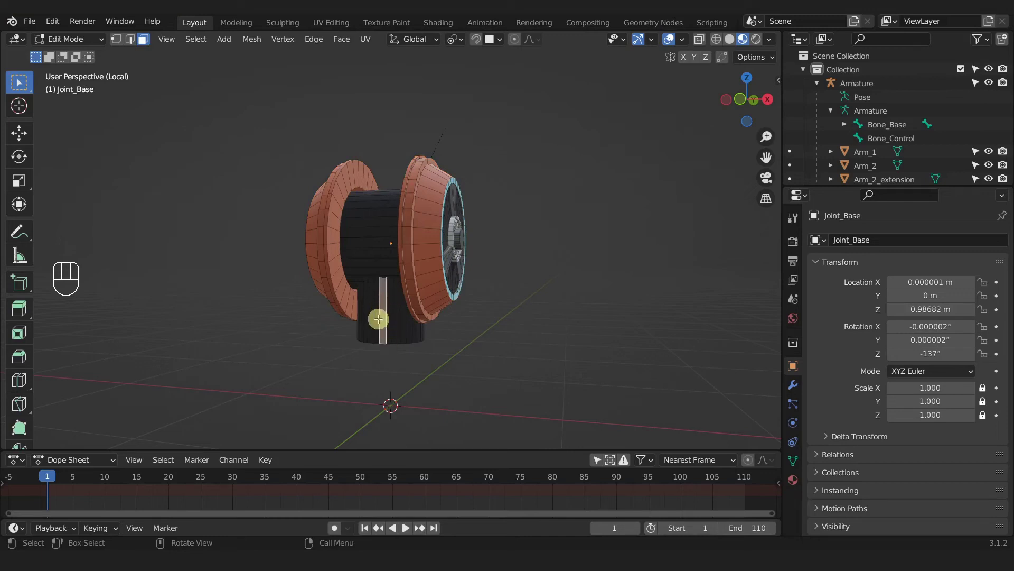
{"action": "key", "text": "l"}
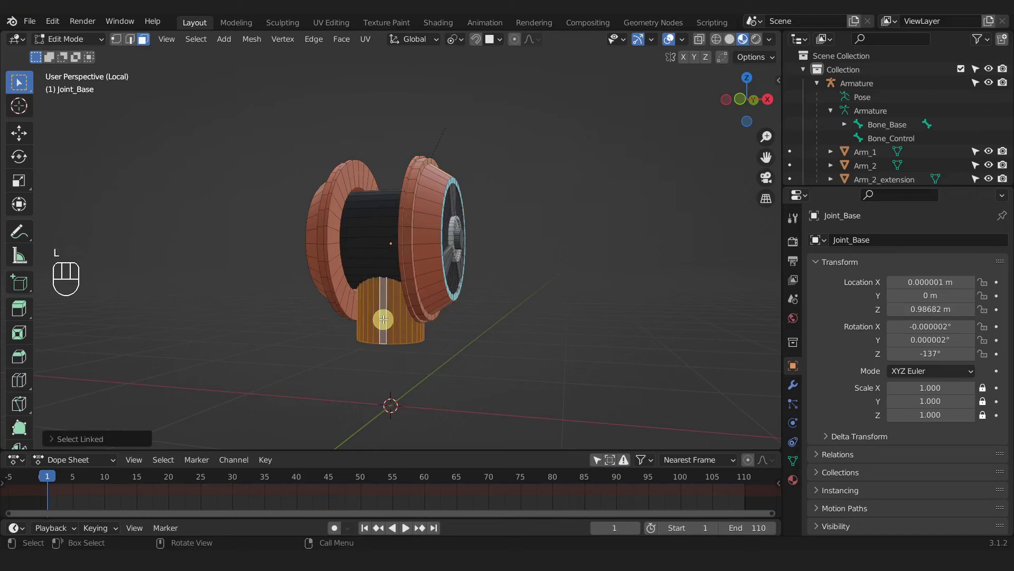
{"action": "mouse_move", "coordinate": [409, 337]}
{"action": "middle_mouse_down"}
{"action": "mouse_move", "coordinate": [403, 306]}
{"action": "mouse_move", "coordinate": [380, 281]}
{"action": "mouse_move", "coordinate": [323, 272]}
{"action": "mouse_move", "coordinate": [148, 301]}
{"action": "mouse_move", "coordinate": [355, 301]}
{"action": "mouse_move", "coordinate": [417, 330]}
{"action": "middle_mouse_up"}
{"action": "left_click", "coordinate": [252, 39]}
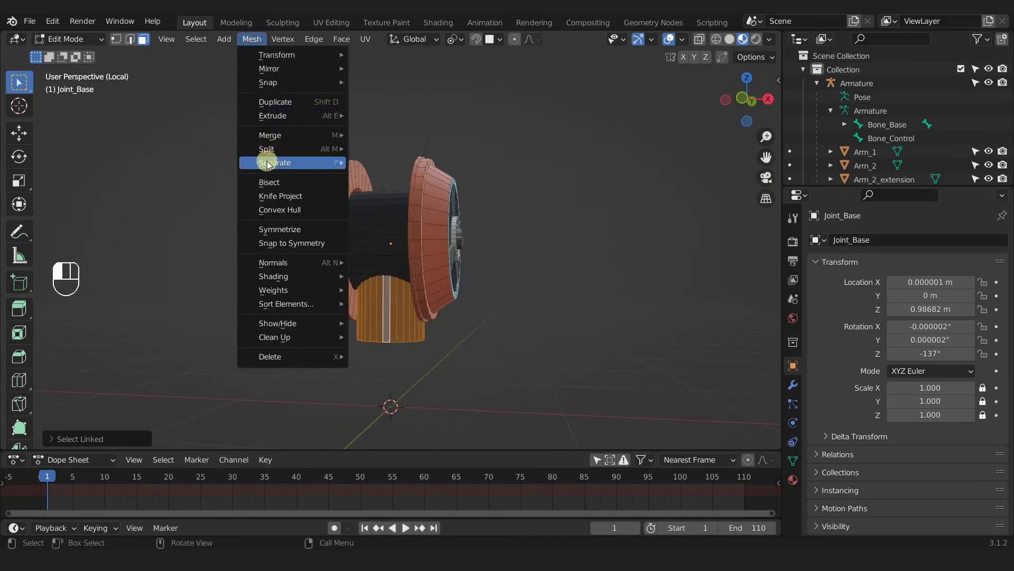
{"action": "mouse_move", "coordinate": [269, 164]}
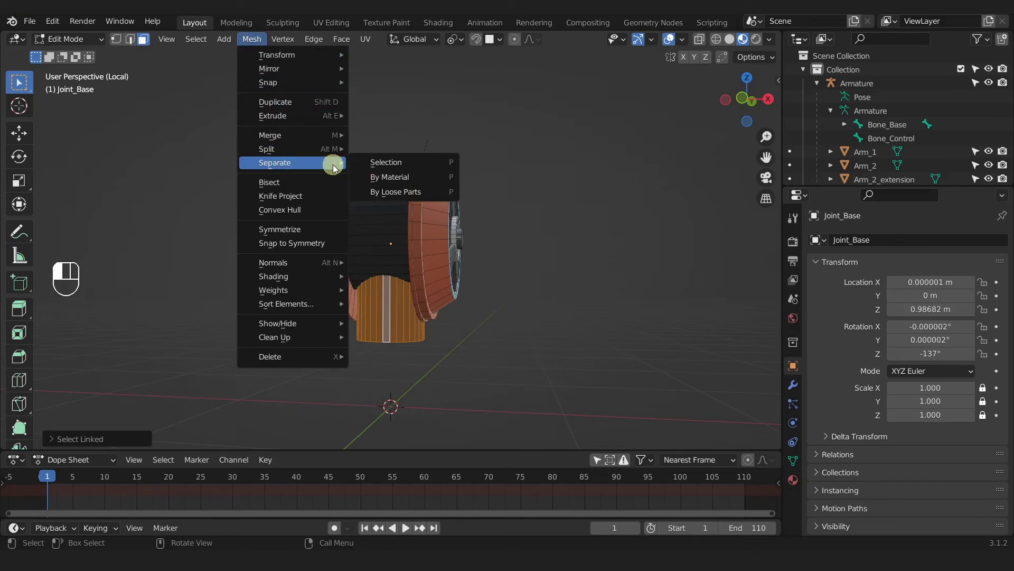
{"action": "left_click", "coordinate": [407, 163]}
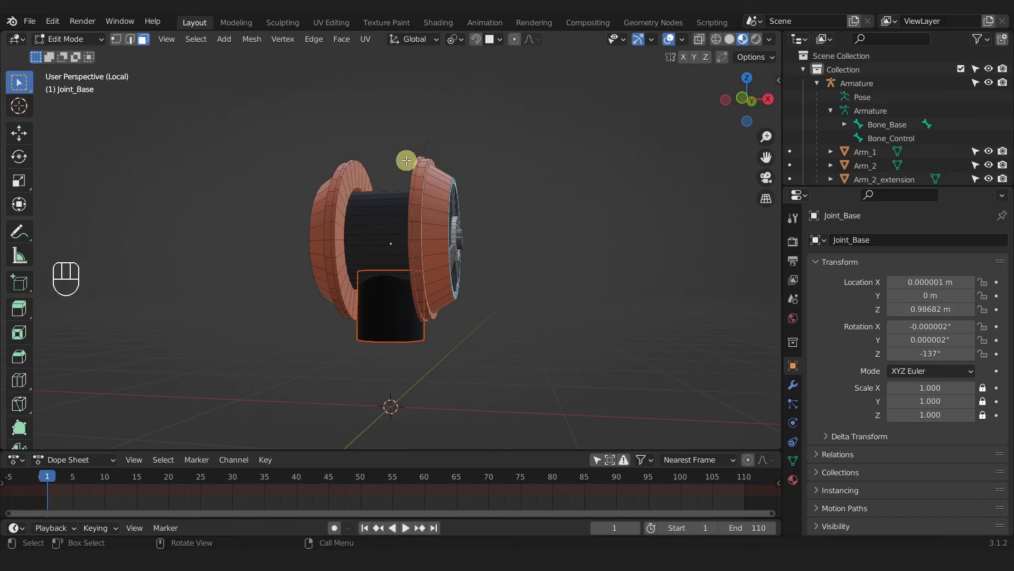
{"action": "key", "text": "Tab"}
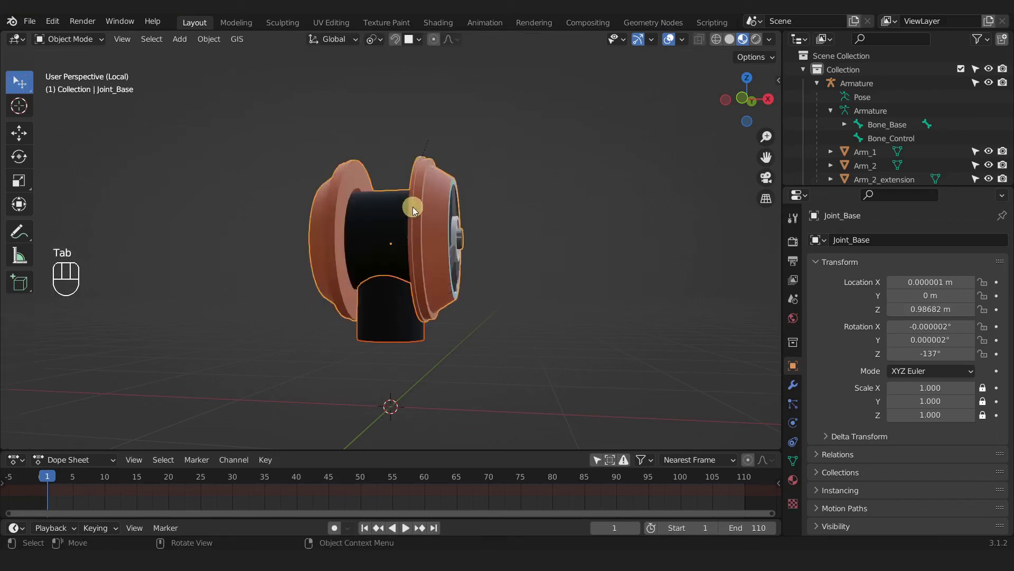
Step: Select the separated lower cylinder and exit Local View to show the whole robot arm
{"action": "left_click", "coordinate": [399, 316]}
{"action": "left_click", "coordinate": [410, 226]}
{"action": "left_click", "coordinate": [400, 297]}
{"action": "key", "text": "KP_Divide"}
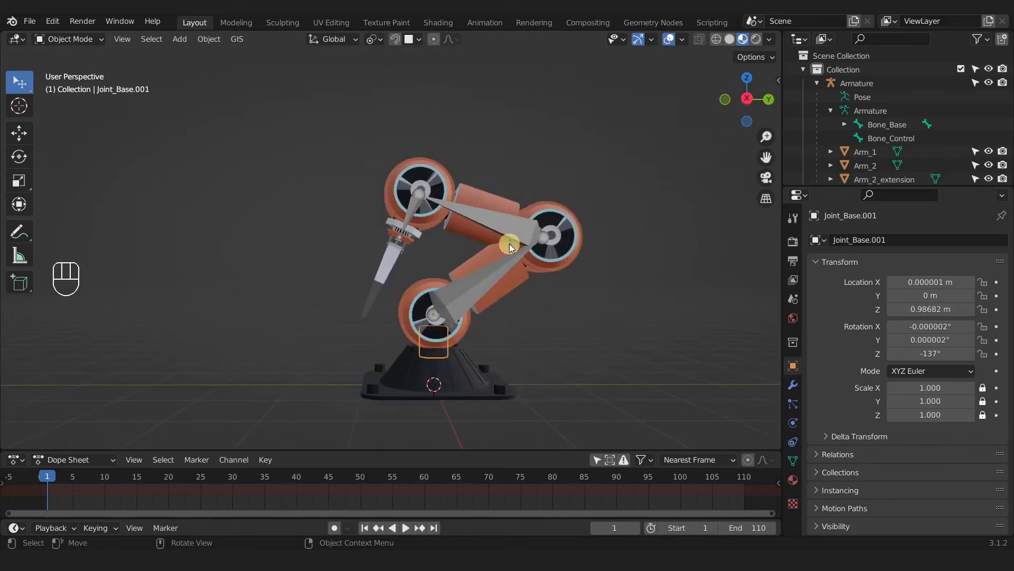
Step: Select the armature, enter Pose Mode, and test the separated joint by moving Bone_Control
{"action": "left_click", "coordinate": [512, 235]}
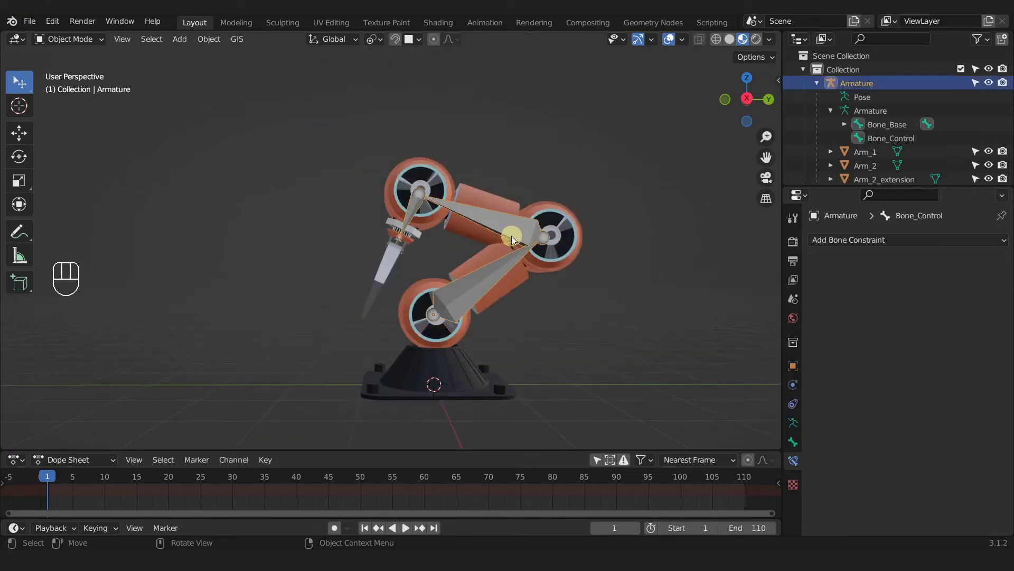
{"action": "key", "text": "ctrl+Tab"}
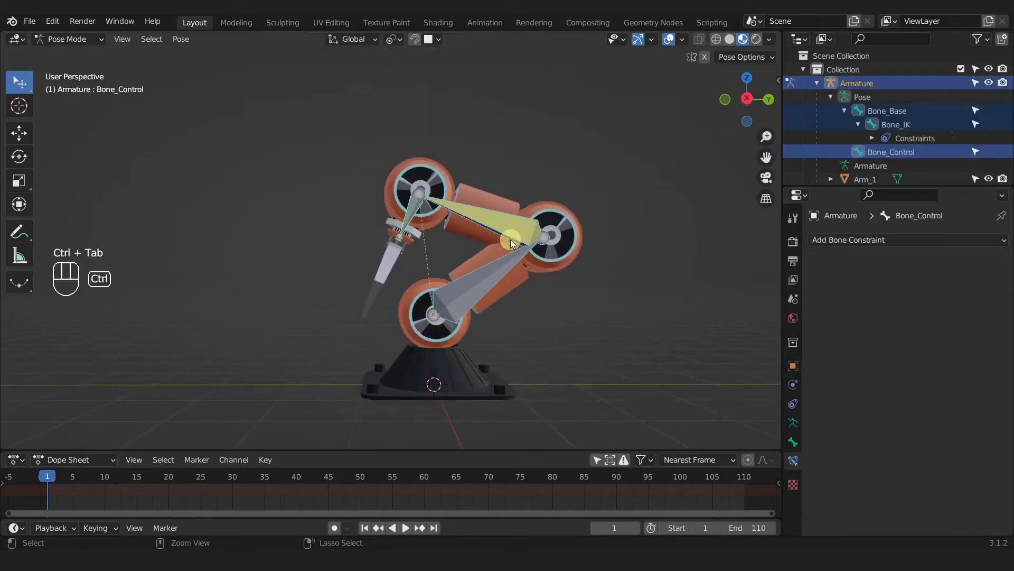
{"action": "left_click", "coordinate": [419, 217]}
{"action": "left_click_drag", "start_coordinate": [412, 213], "coordinate": [302, 261]}
Step: Clear the pose transforms of all the armature's bones and switch back to Object Mode
{"action": "left_click", "coordinate": [441, 267]}
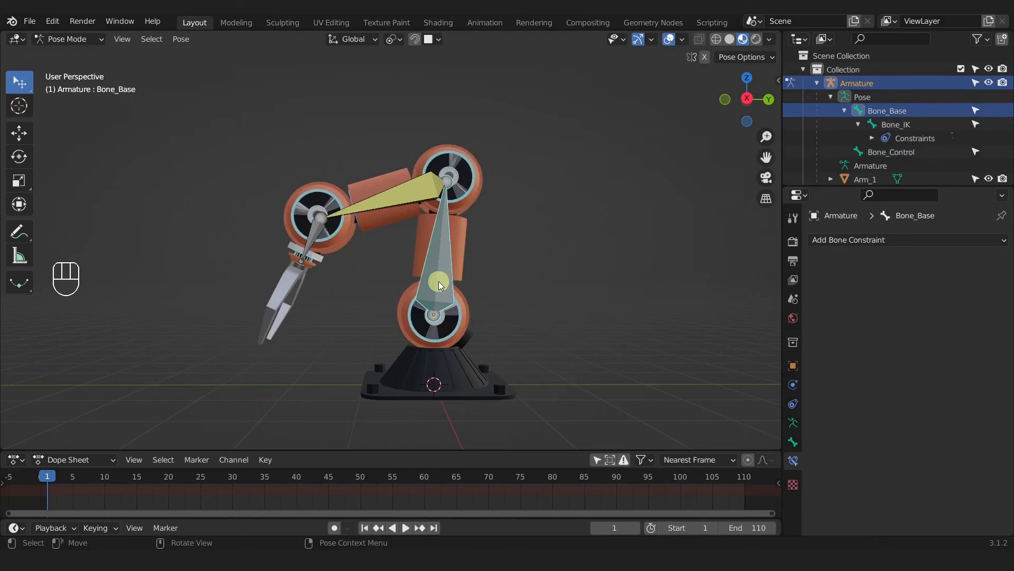
{"action": "key", "text": "a"}
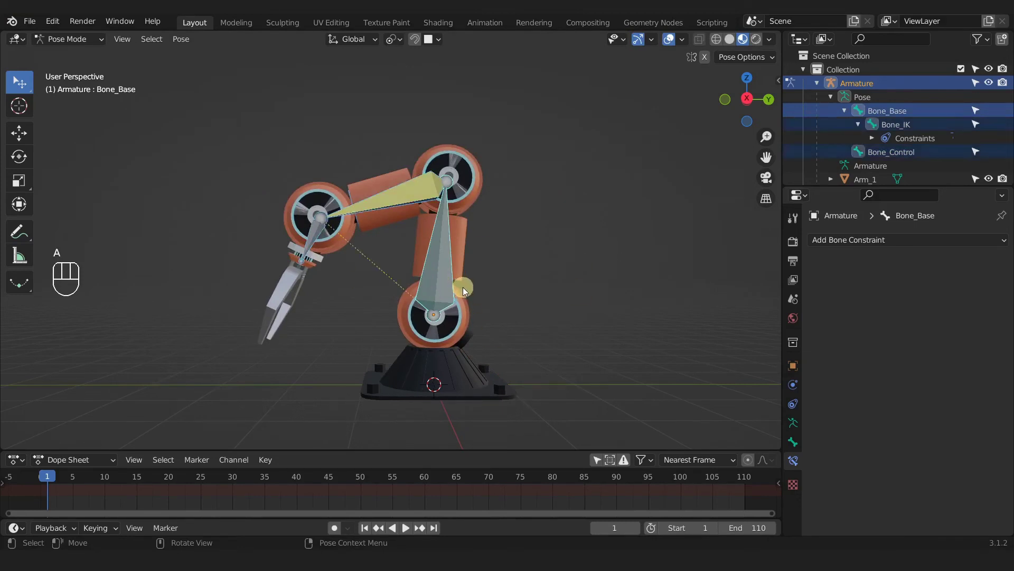
{"action": "key", "text": "q"}
{"action": "left_click", "coordinate": [516, 267]}
{"action": "key", "text": "ctrl+Tab"}
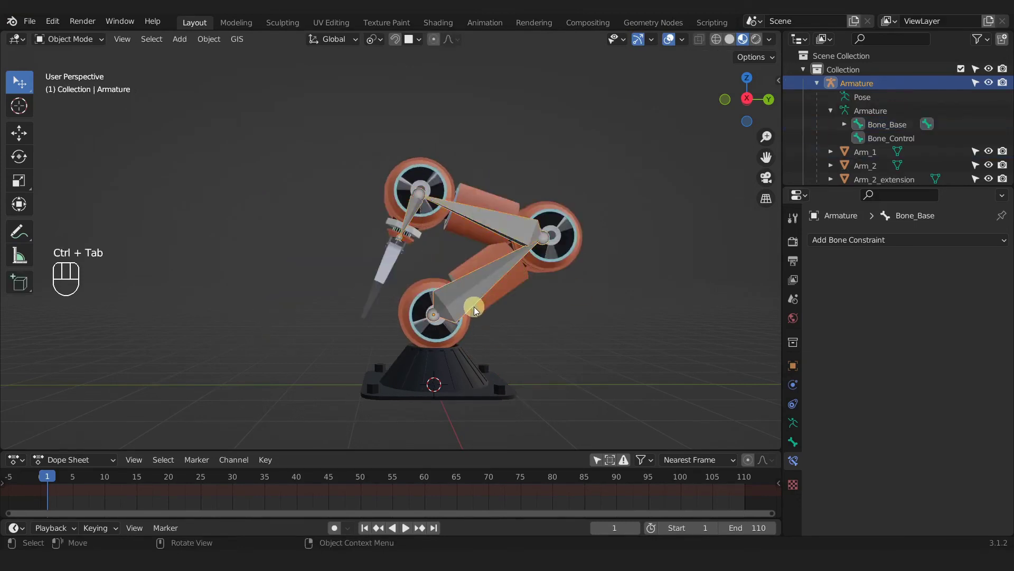
Step: Clear the parent of the separated cylinder above the robot's base with Clear and Keep Transformation
{"action": "middle_click_drag", "start_coordinate": [420, 313], "coordinate": [498, 333]}
{"action": "scroll", "coordinate": [499, 332], "scroll_direction": "up", "scroll_amount": 5}
{"action": "middle_click_drag", "start_coordinate": [419, 340], "coordinate": [446, 280], "text": "shift"}
{"action": "left_click", "coordinate": [446, 281]}
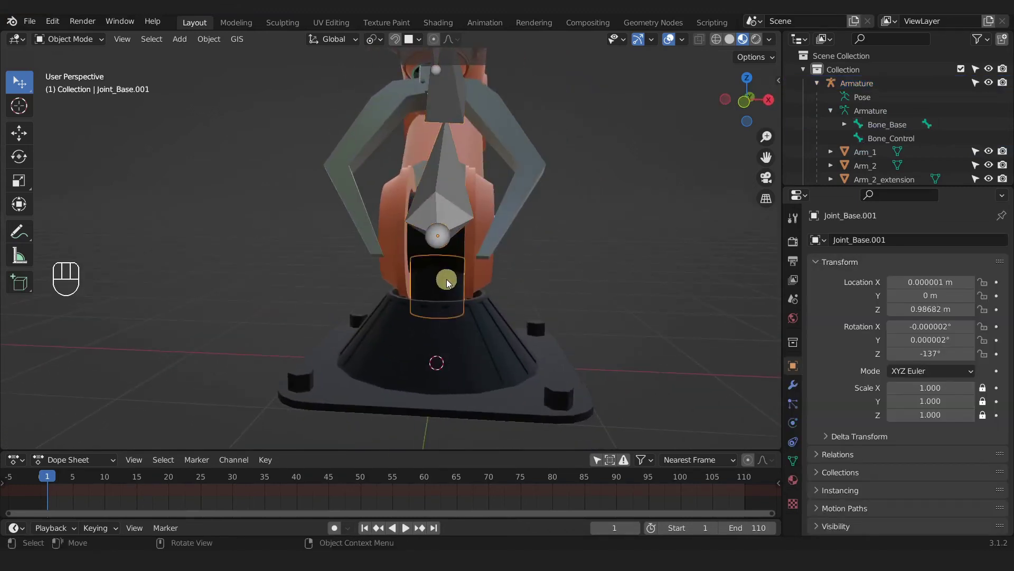
{"action": "left_click", "coordinate": [203, 40]}
{"action": "mouse_move", "coordinate": [228, 237]}
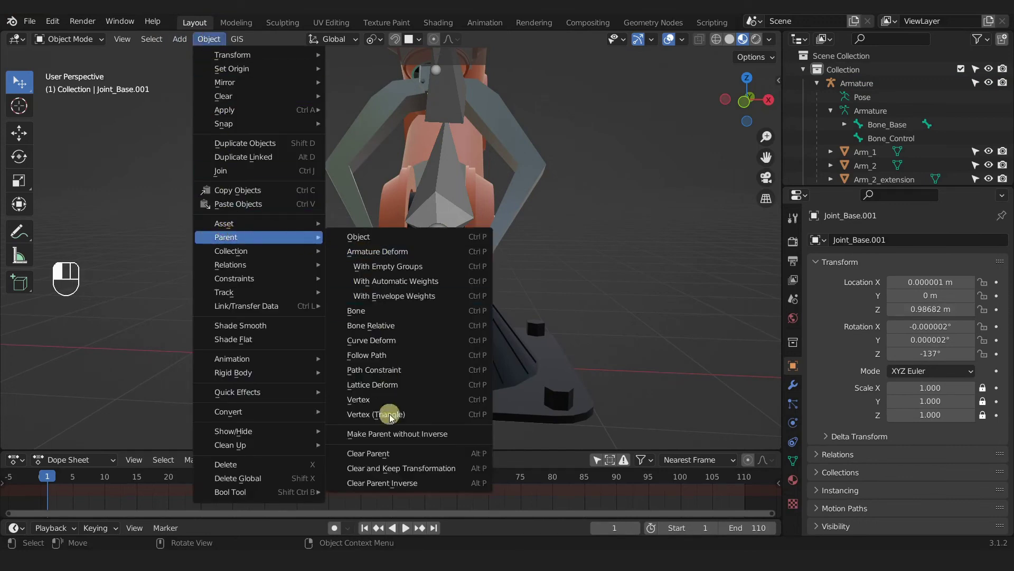
{"action": "left_click", "coordinate": [475, 458]}
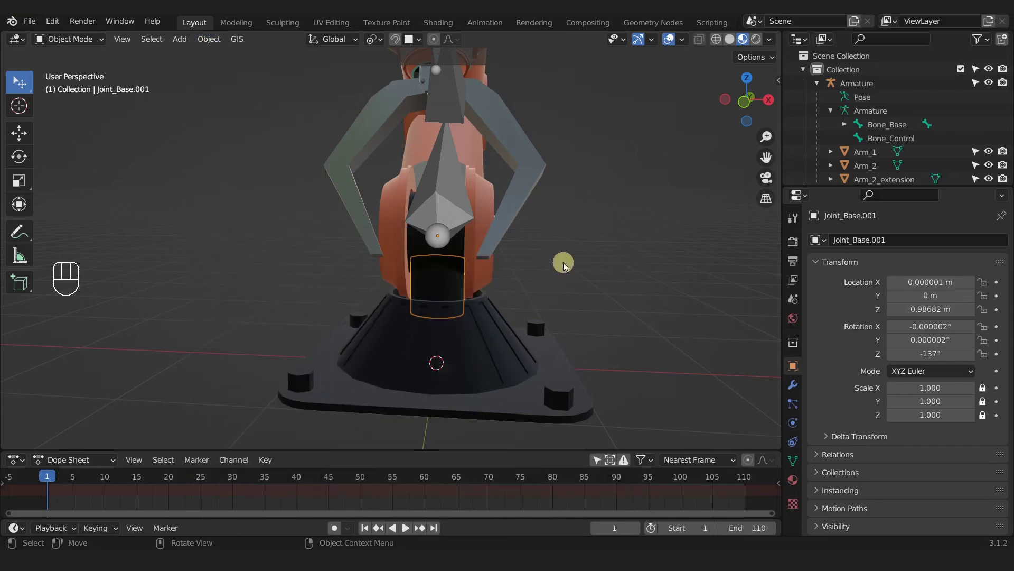
{"action": "key", "text": "alt+p"}
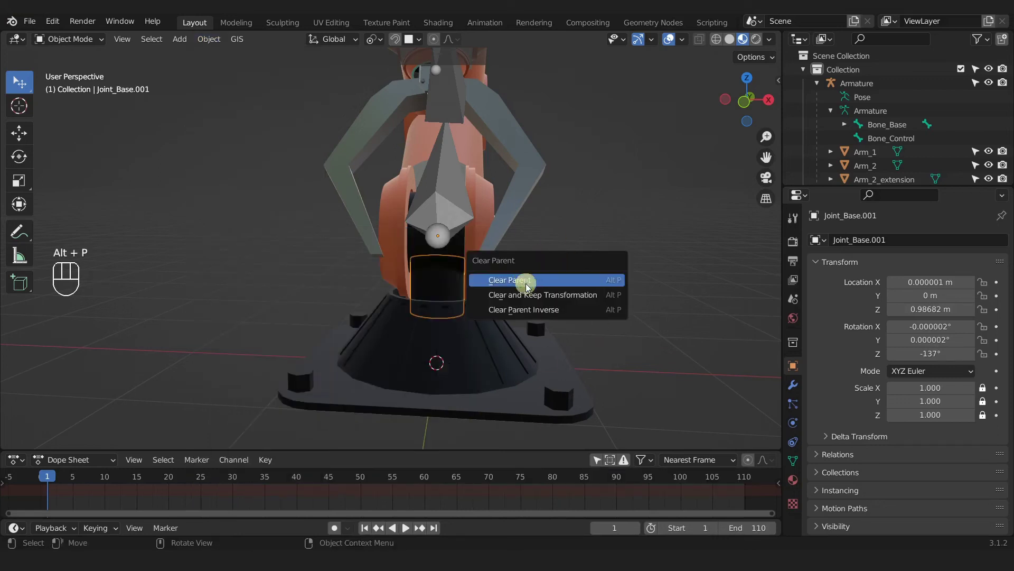
{"action": "left_click", "coordinate": [580, 296]}
Step: Test the unparented joint in Pose Mode by moving Bone_Control to several positions, and clear all bones' pose transforms
{"action": "middle_click_drag", "start_coordinate": [459, 328], "coordinate": [315, 282]}
{"action": "scroll", "coordinate": [338, 275], "scroll_direction": "down", "scroll_amount": 5}
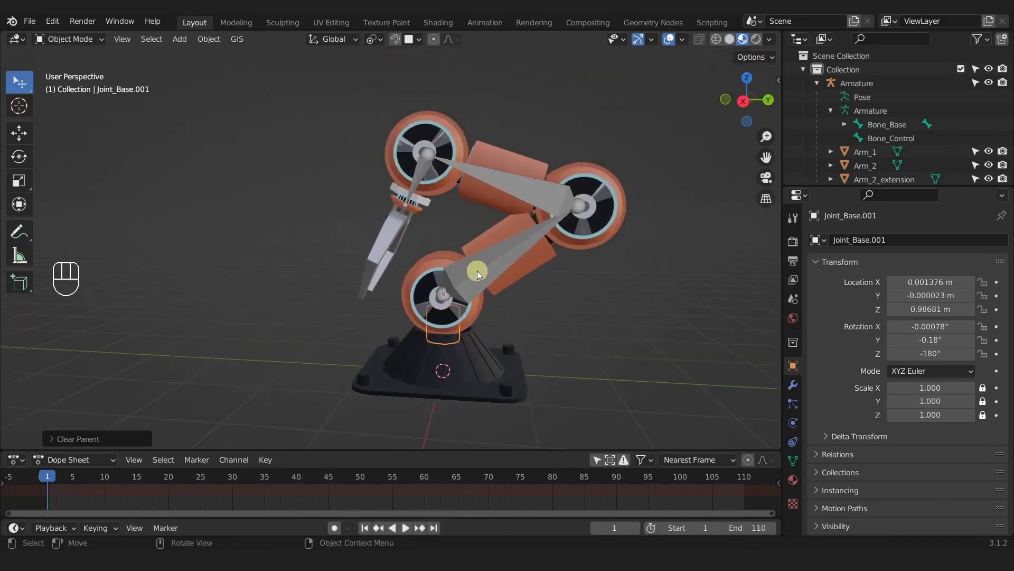
{"action": "left_click", "coordinate": [477, 272]}
{"action": "key", "text": "ctrl+Tab"}
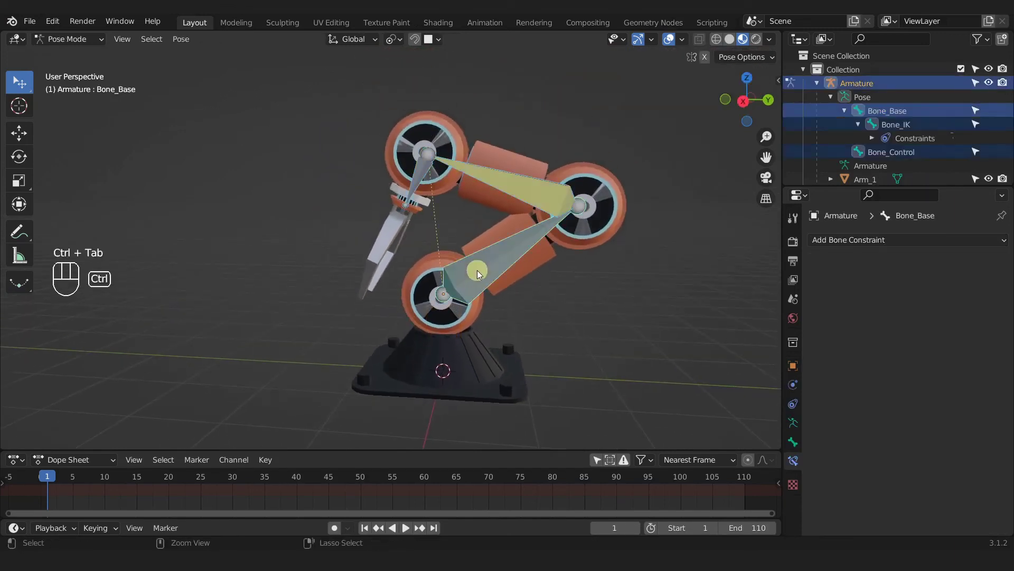
{"action": "left_click_drag", "start_coordinate": [408, 203], "coordinate": [209, 239]}
{"action": "left_click_drag", "start_coordinate": [261, 238], "coordinate": [320, 178]}
{"action": "key", "text": "a"}
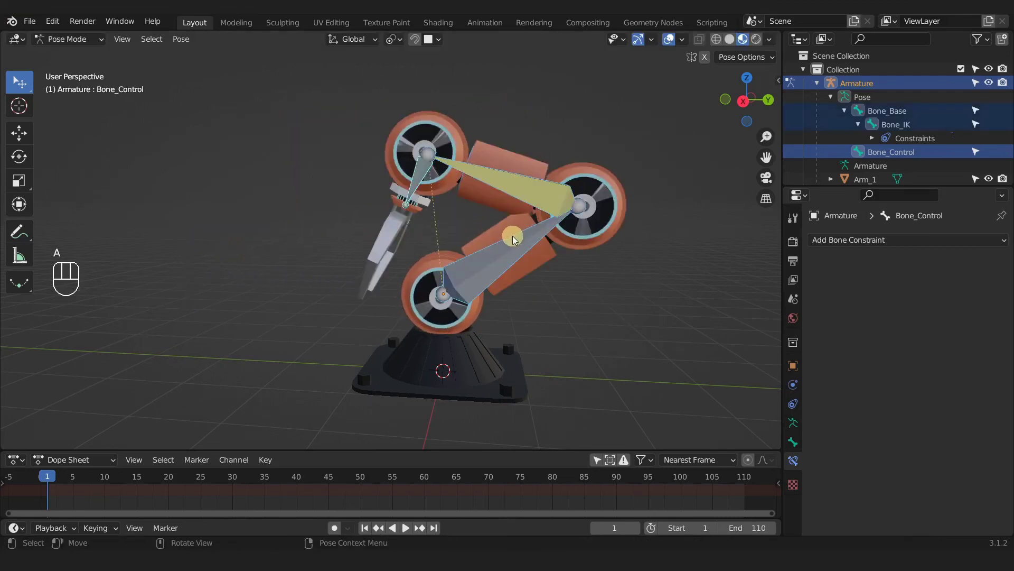
{"action": "key", "text": "q"}
Step: Select Bone_Control and test the arm's motion again from a raised viewing angle
{"action": "middle_click_drag", "start_coordinate": [293, 198], "coordinate": [408, 285]}
{"action": "left_click", "coordinate": [369, 248]}
{"action": "left_click_drag", "start_coordinate": [368, 249], "coordinate": [313, 228]}
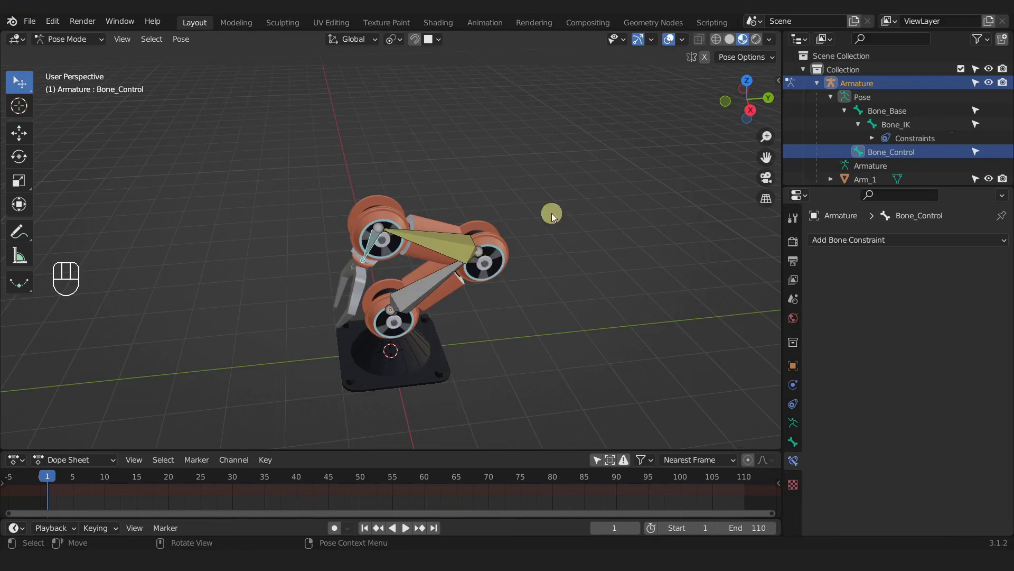
Step: Isolate the armature in Edit Mode, side view, and extrude a bone about 0.62 m along Y from Bone_Base's tip at the elbow
{"action": "key", "text": "KP_3"}
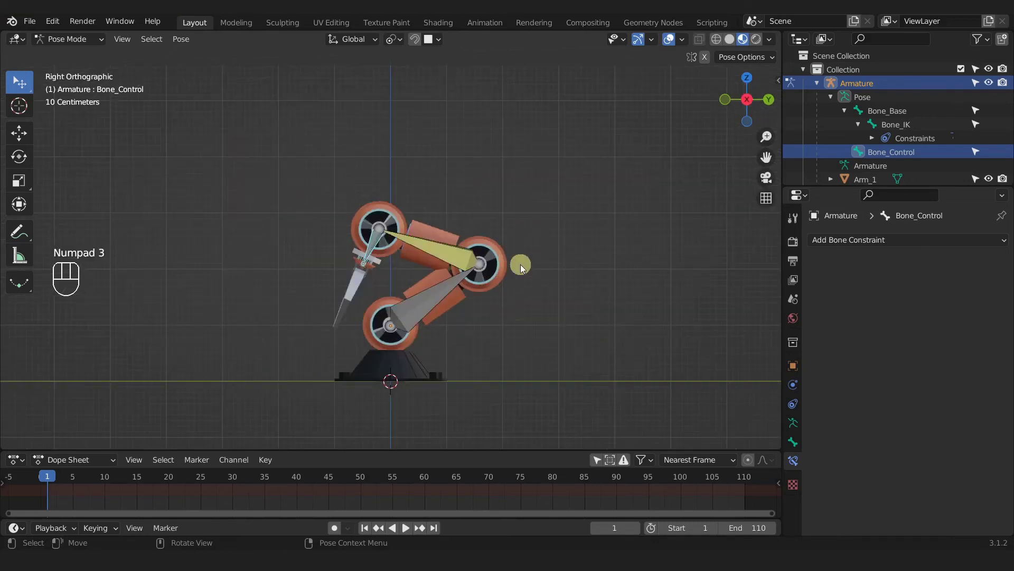
{"action": "scroll", "coordinate": [497, 273], "scroll_direction": "up", "scroll_amount": 1}
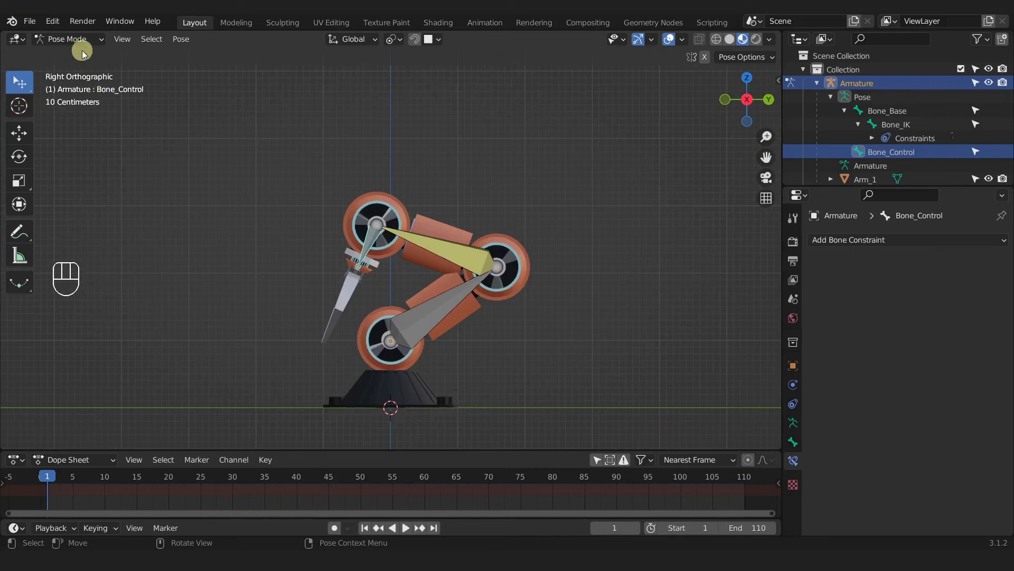
{"action": "key", "text": "Tab"}
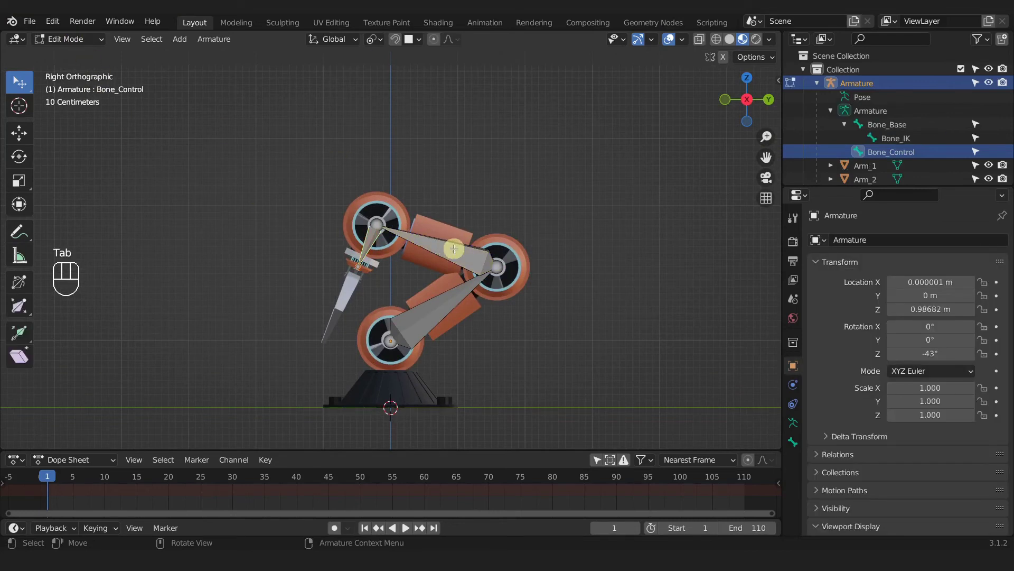
{"action": "key", "text": "KP_Divide"}
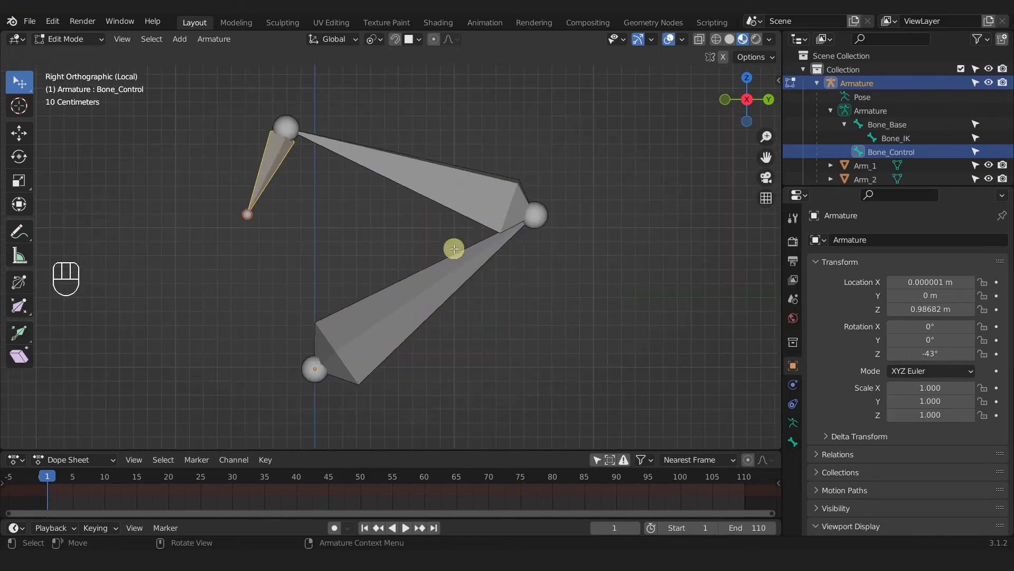
{"action": "left_click", "coordinate": [537, 215]}
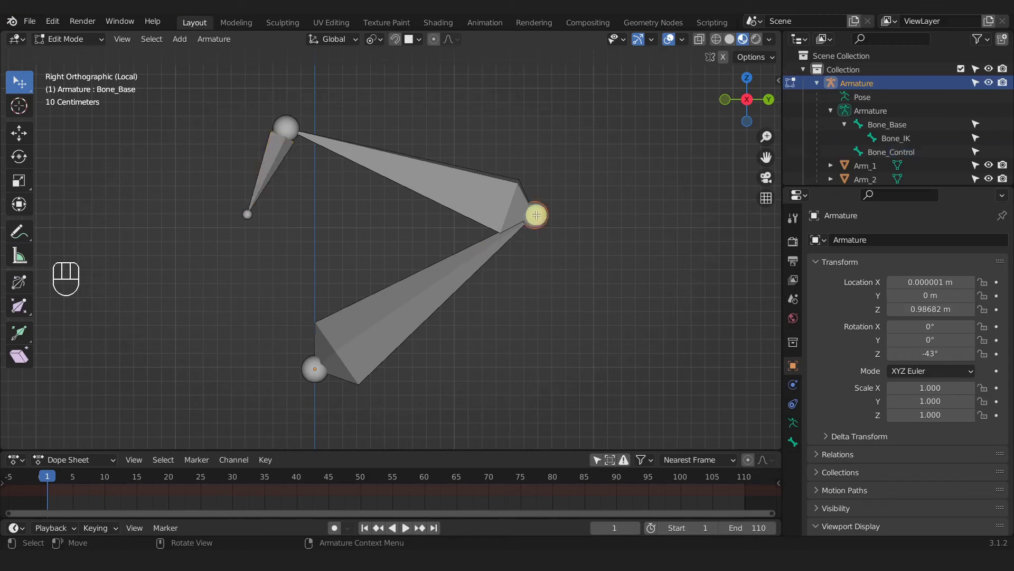
{"action": "key", "text": "e"}
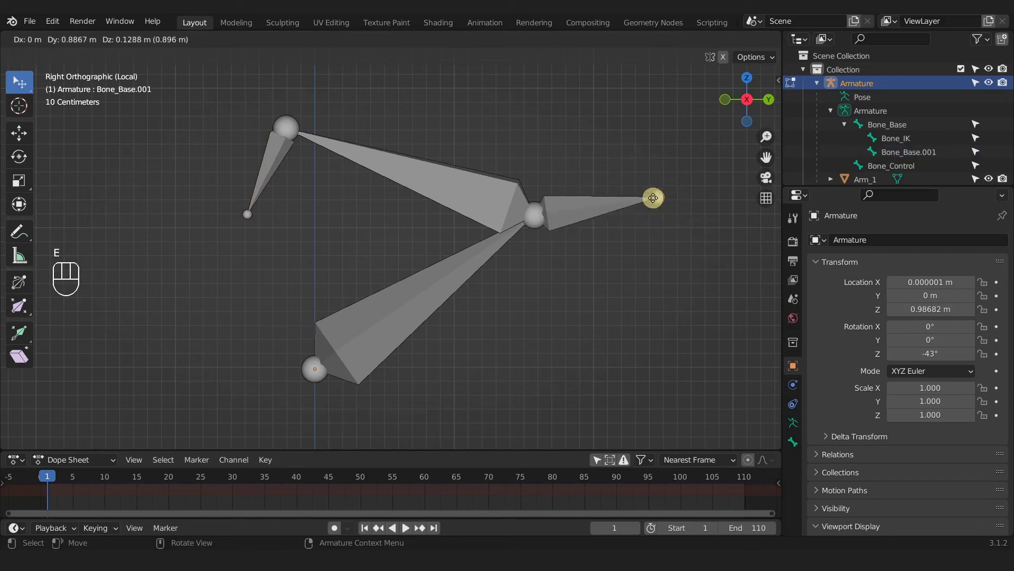
{"action": "key", "text": "y"}
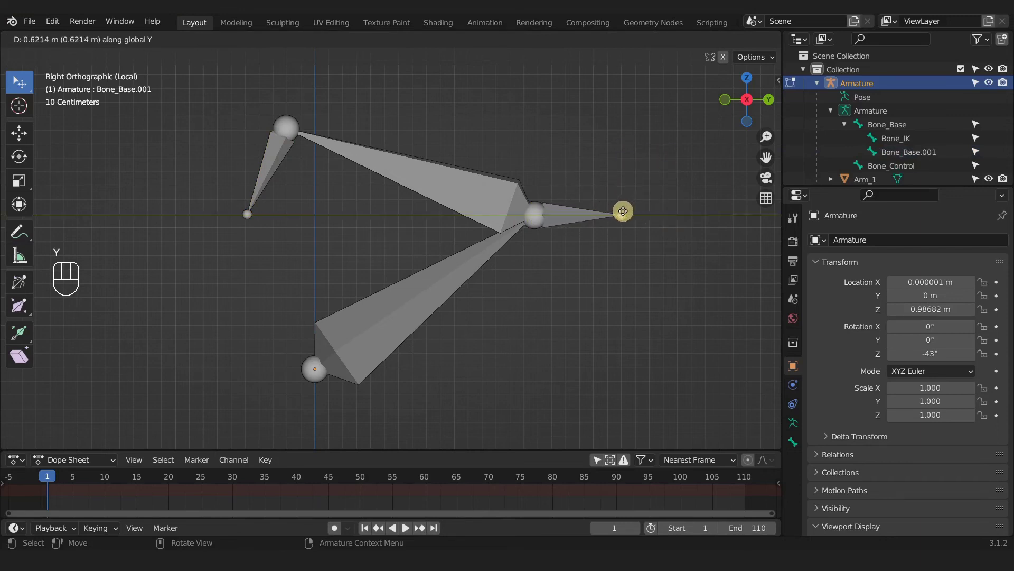
{"action": "left_click", "coordinate": [623, 212]}
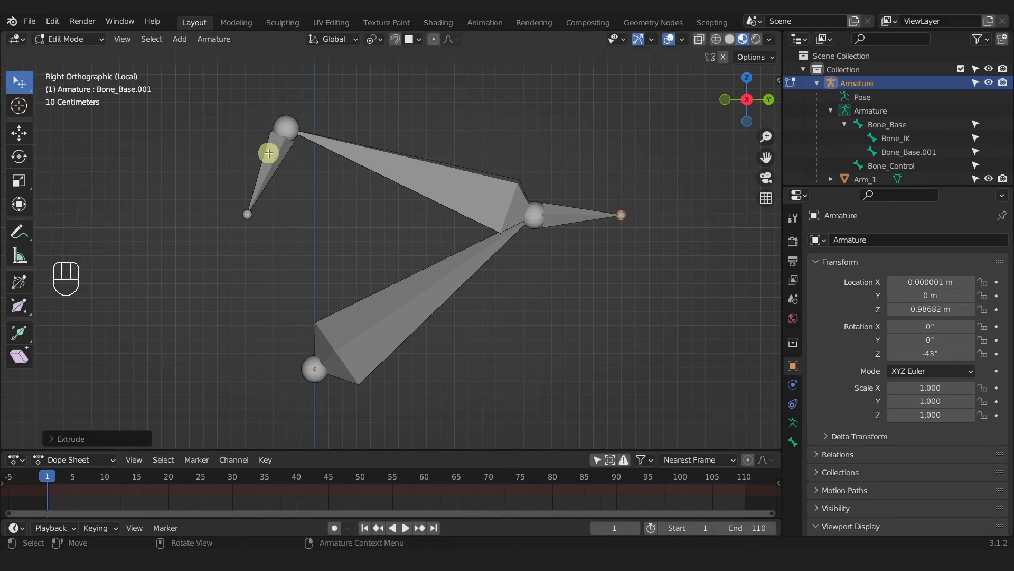
Step: Clear the parent of the newly extruded elbow bone and return the armature to Pose Mode
{"action": "left_click", "coordinate": [569, 213]}
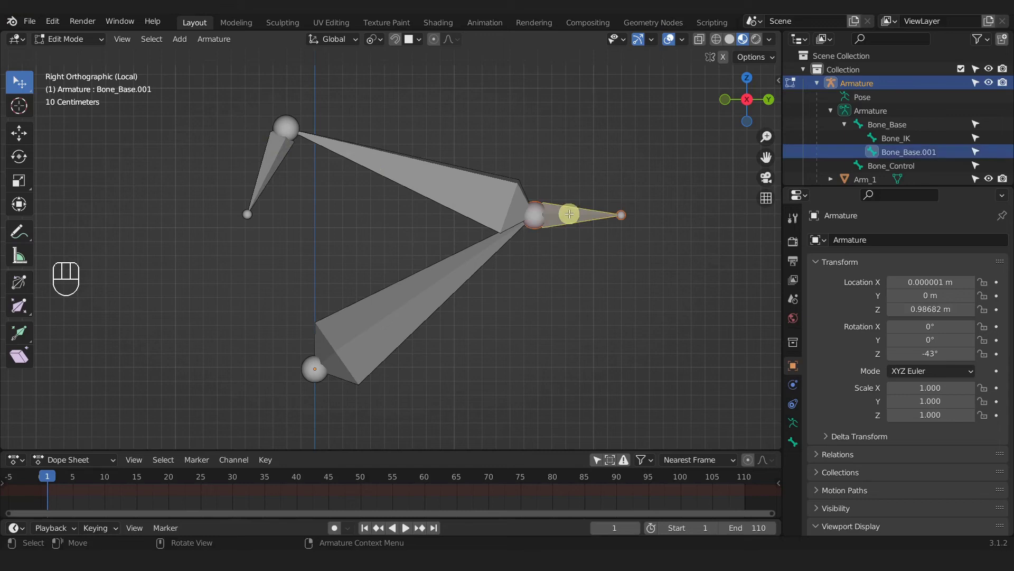
{"action": "key", "text": "alt+p"}
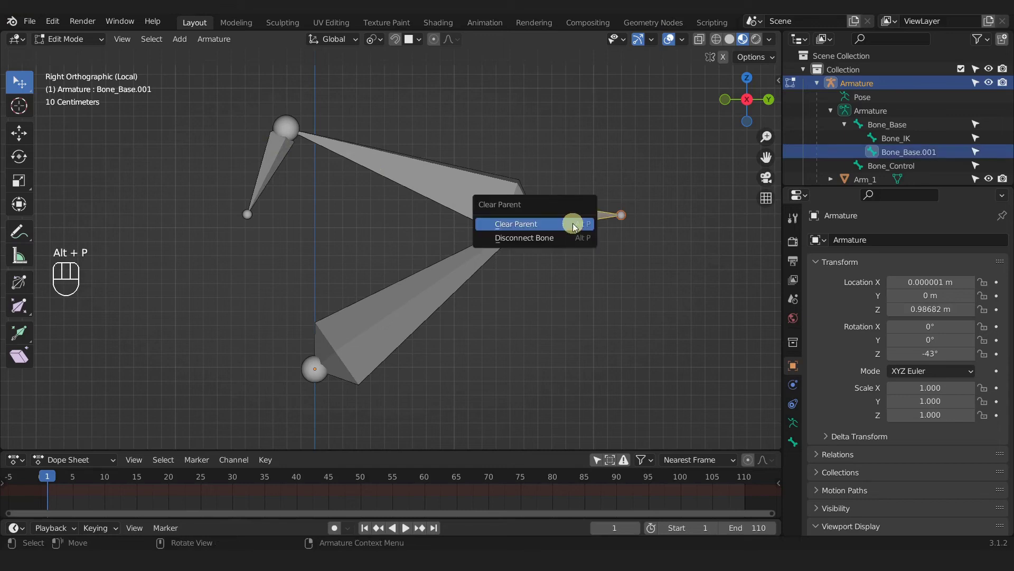
{"action": "left_click", "coordinate": [574, 224]}
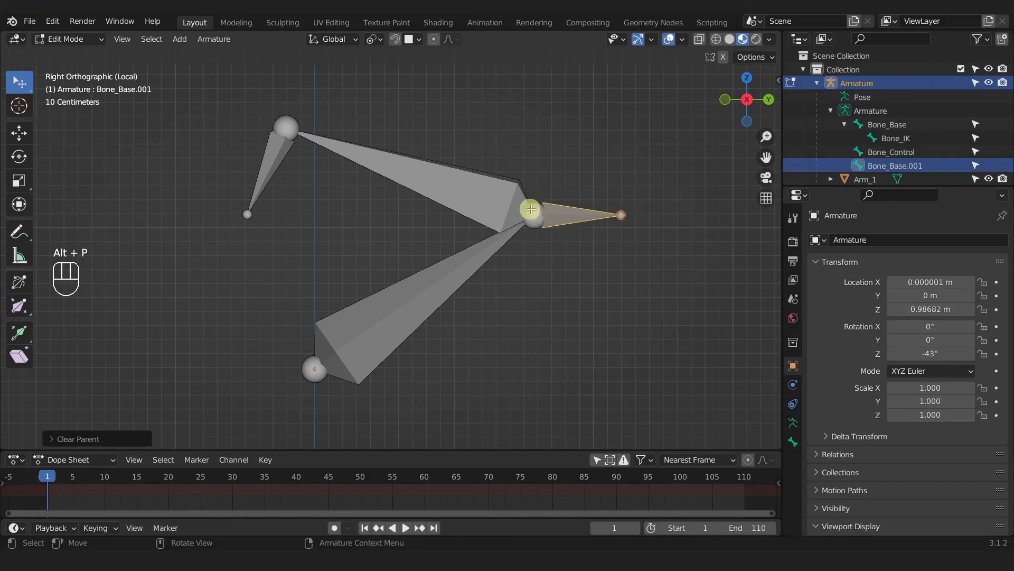
{"action": "left_click_drag", "start_coordinate": [562, 211], "coordinate": [637, 224]}
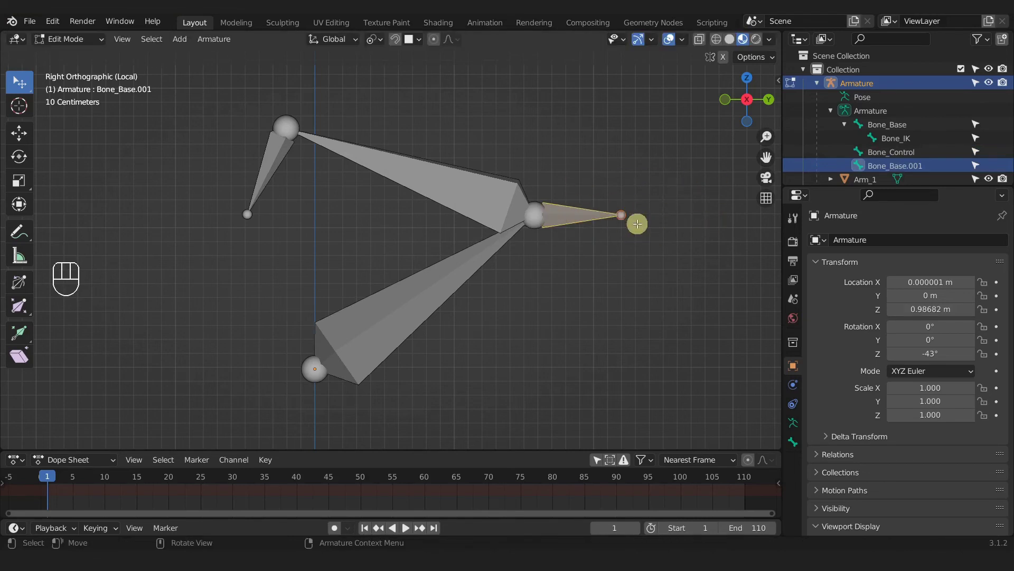
{"action": "key", "text": "Tab"}
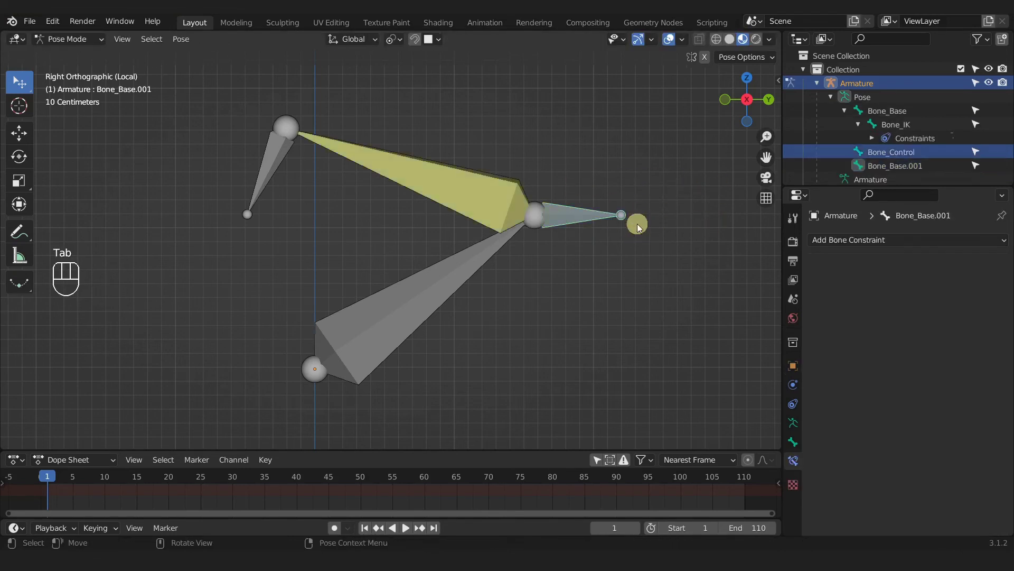
Step: Rename the new elbow bone to Bone_Pole in the bone properties
{"action": "left_click", "coordinate": [793, 441]}
{"action": "left_click_drag", "start_coordinate": [889, 239], "coordinate": [859, 241]}
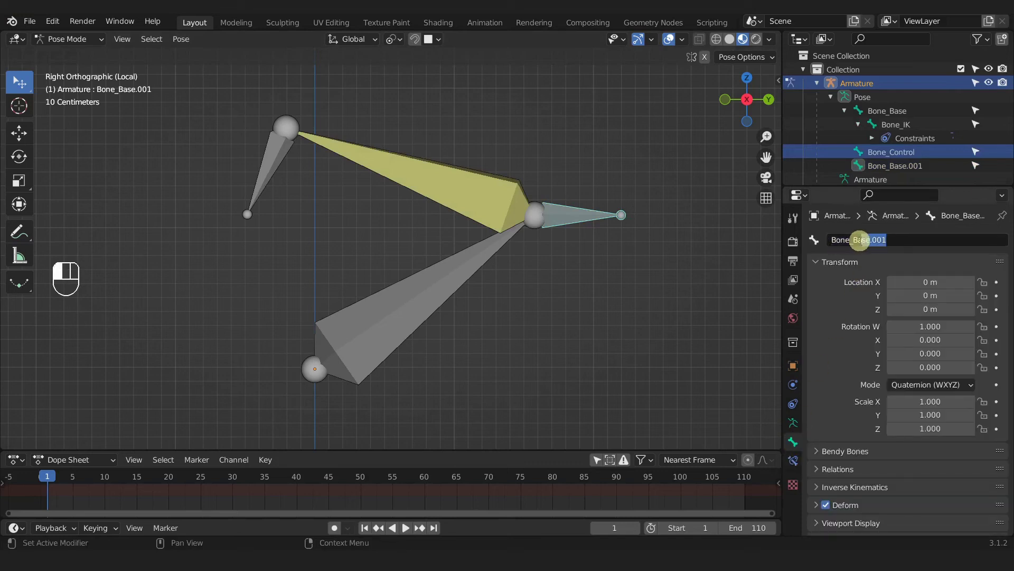
{"action": "type", "text": "Pole"}
{"action": "key", "text": "Return"}
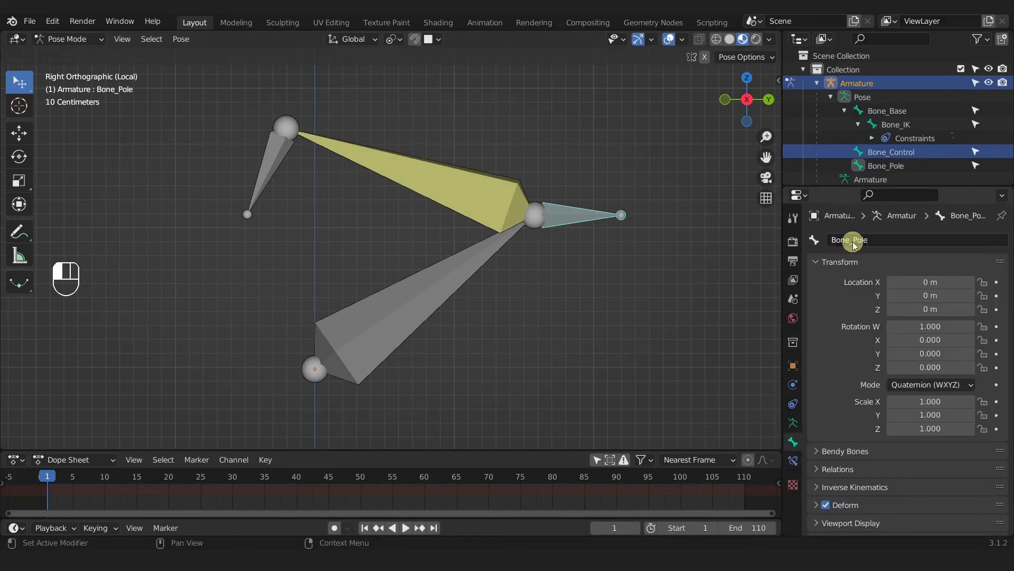
Step: Set the pole target of Bone_IK's IK constraint to Armature and its pole bone to Bone_Pole
{"action": "left_click", "coordinate": [793, 461]}
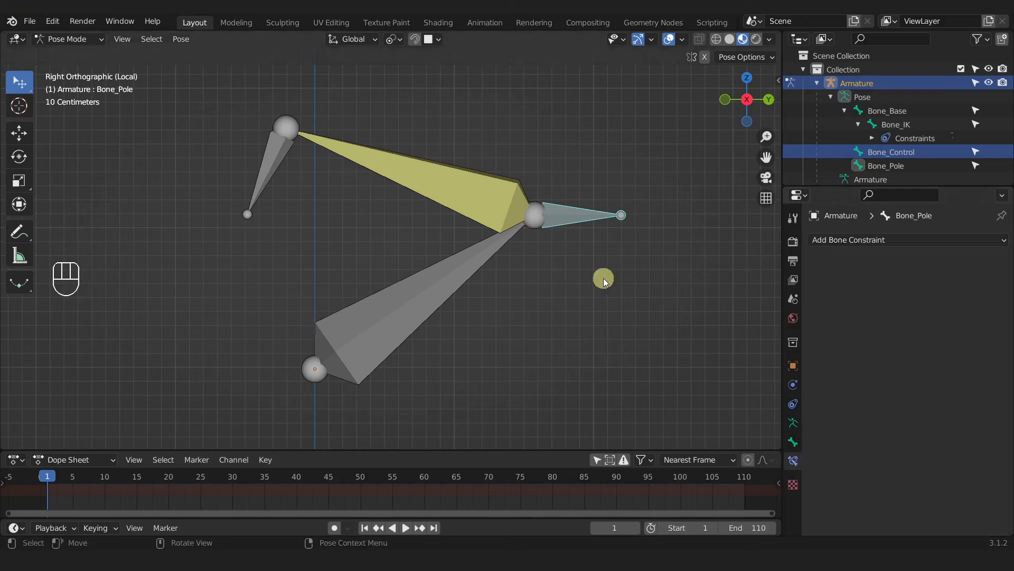
{"action": "left_click", "coordinate": [478, 192]}
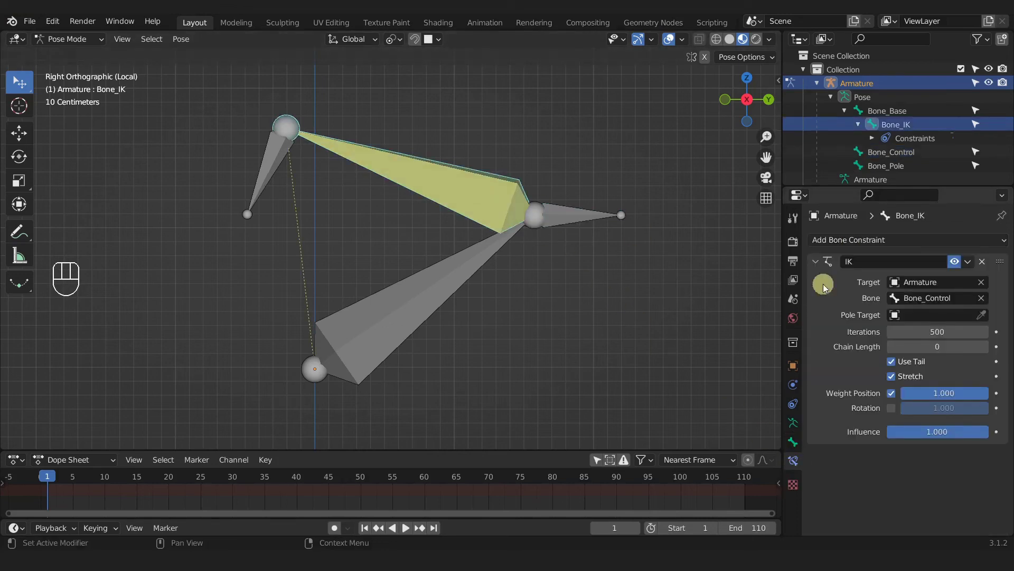
{"action": "left_click", "coordinate": [942, 317]}
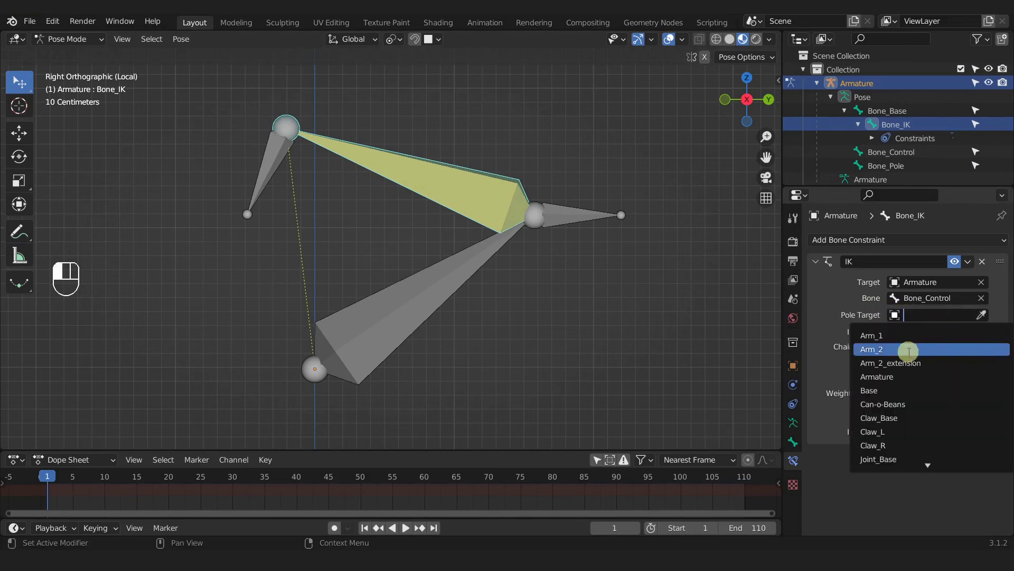
{"action": "left_click", "coordinate": [899, 378]}
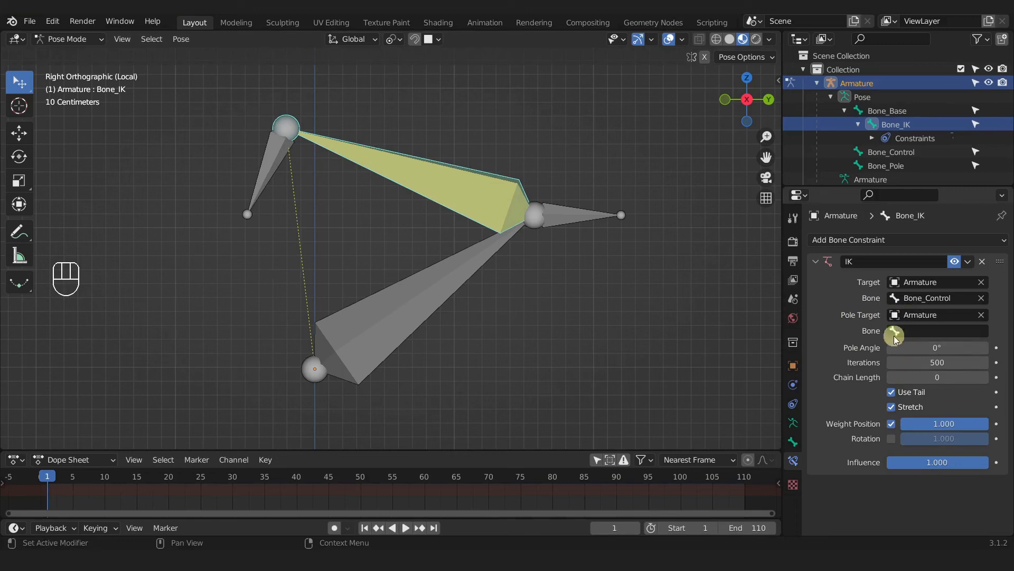
{"action": "left_click", "coordinate": [929, 331]}
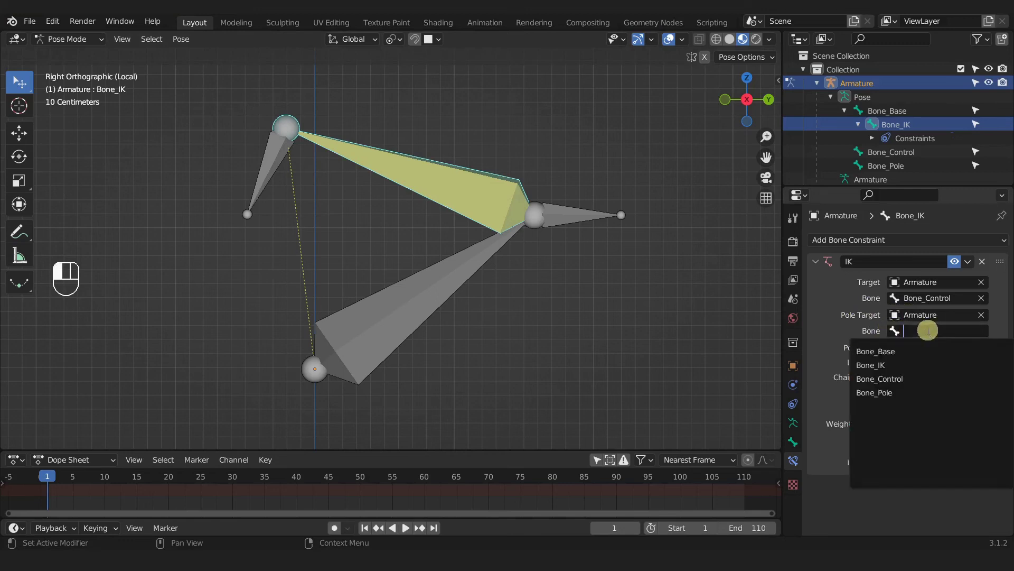
{"action": "left_click", "coordinate": [892, 392]}
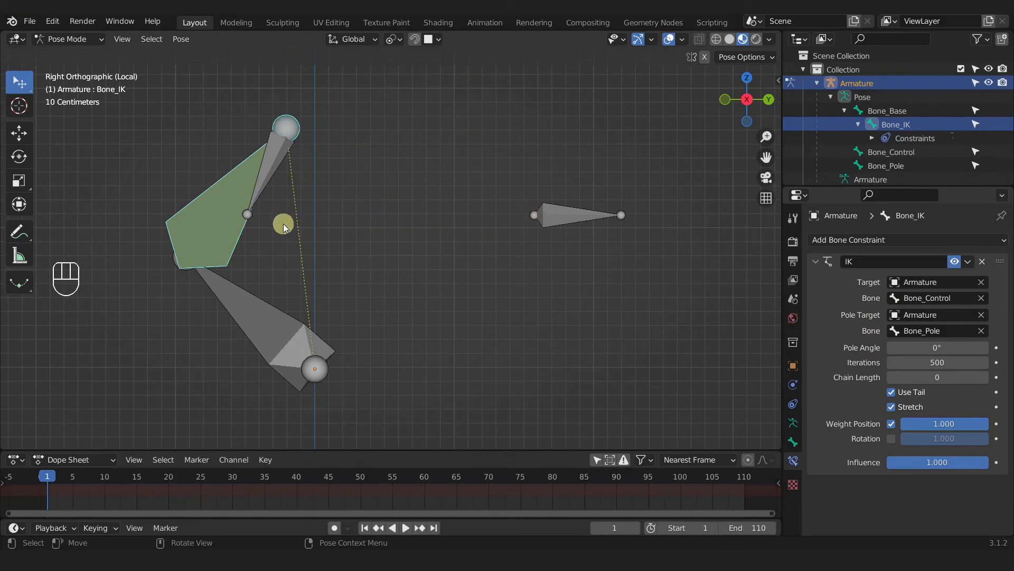
Step: Adjust the IK constraint's pole angle to about -138.4° so the arm turns toward Bone_Pole
{"action": "middle_click_drag", "start_coordinate": [427, 185], "coordinate": [502, 272]}
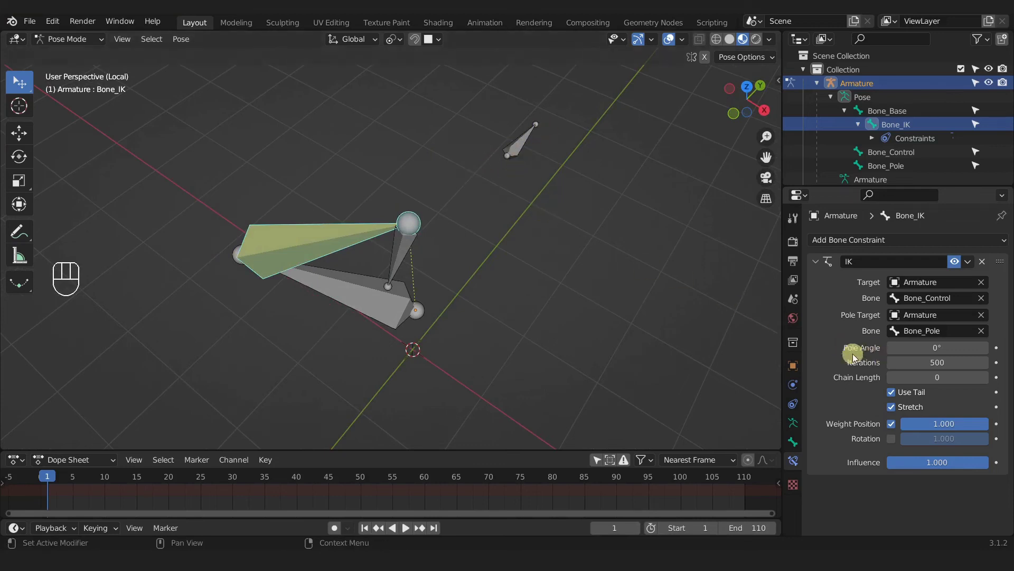
{"action": "left_click_drag", "start_coordinate": [928, 350], "coordinate": [28, 268]}
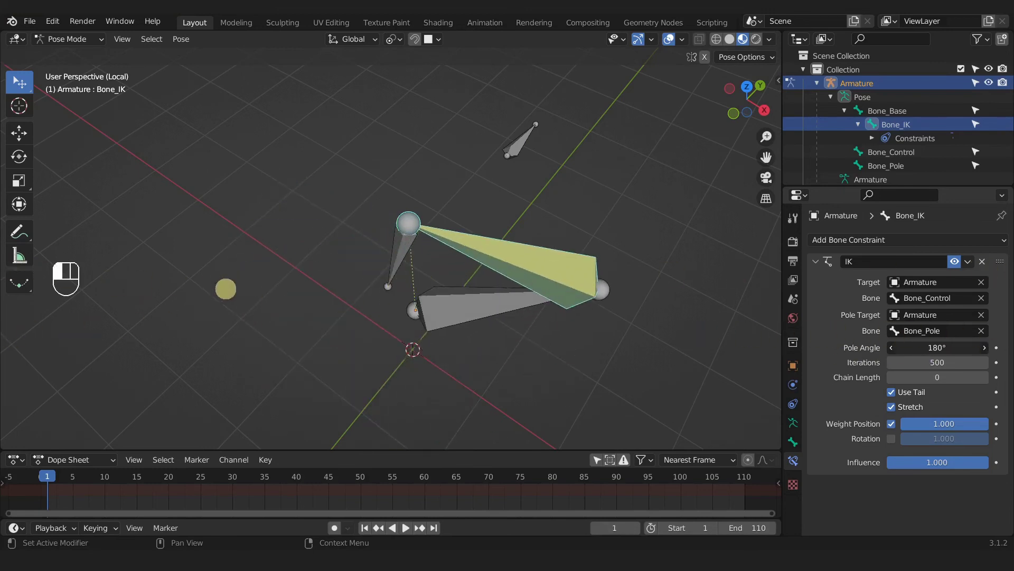
{"action": "left_click_drag", "start_coordinate": [226, 288], "coordinate": [268, 283]}
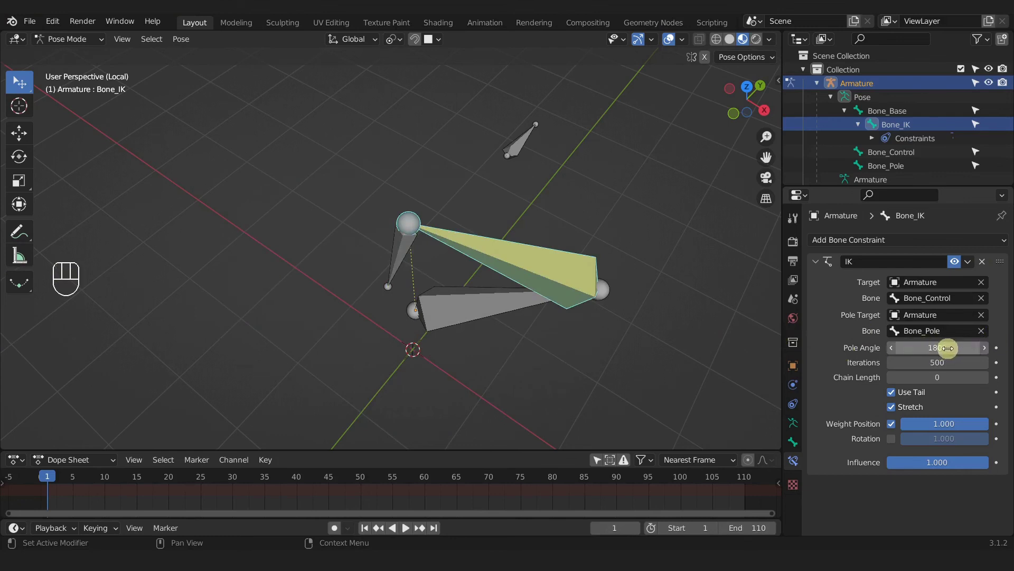
{"action": "left_click_drag", "start_coordinate": [958, 346], "coordinate": [283, 192]}
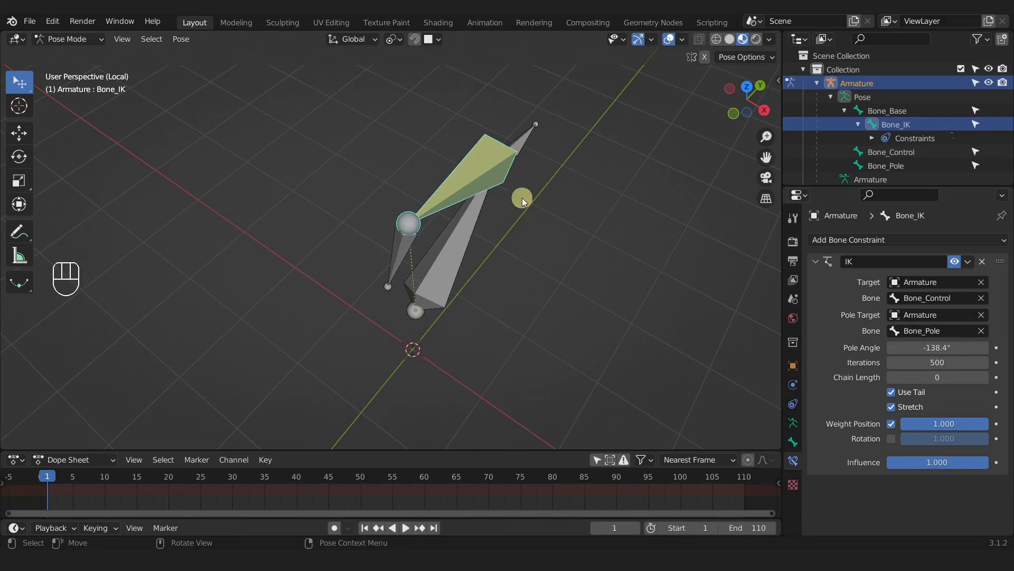
Step: Check the arm's alignment with Bone_Pole in top view and set the pole angle to -140°
{"action": "key", "text": "KP_7"}
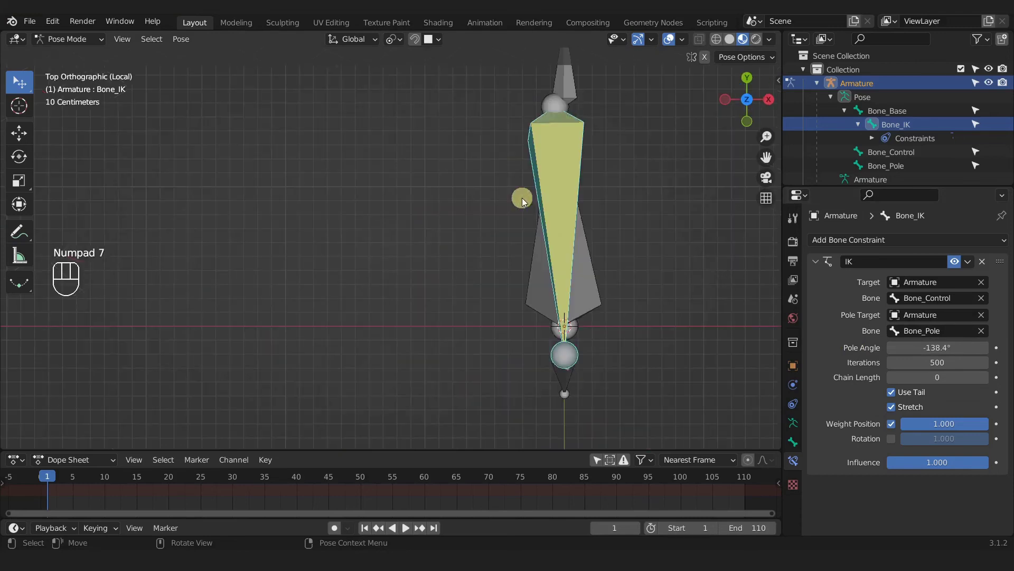
{"action": "left_click", "coordinate": [749, 100]}
{"action": "left_click", "coordinate": [765, 104]}
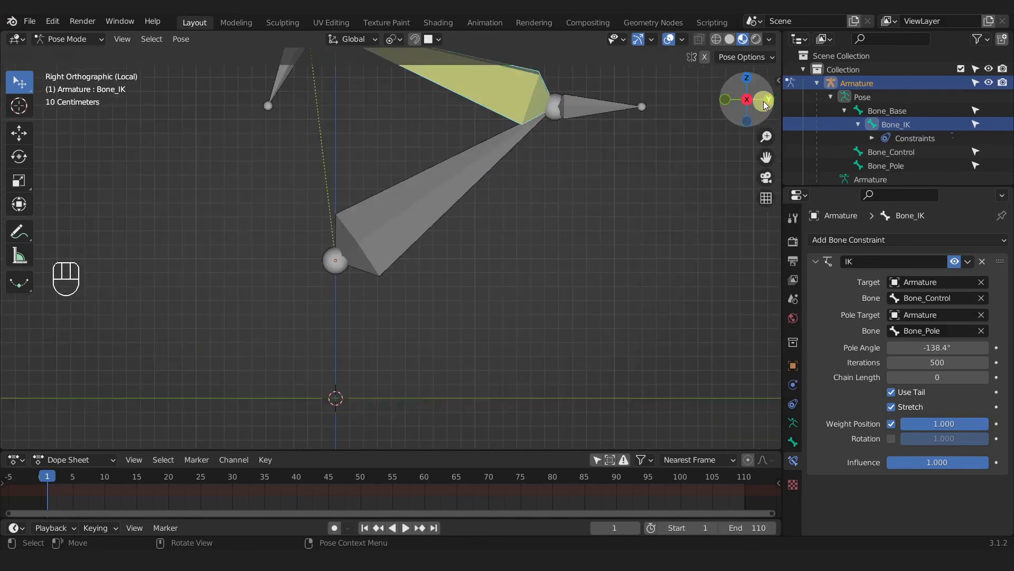
{"action": "left_click", "coordinate": [749, 78]}
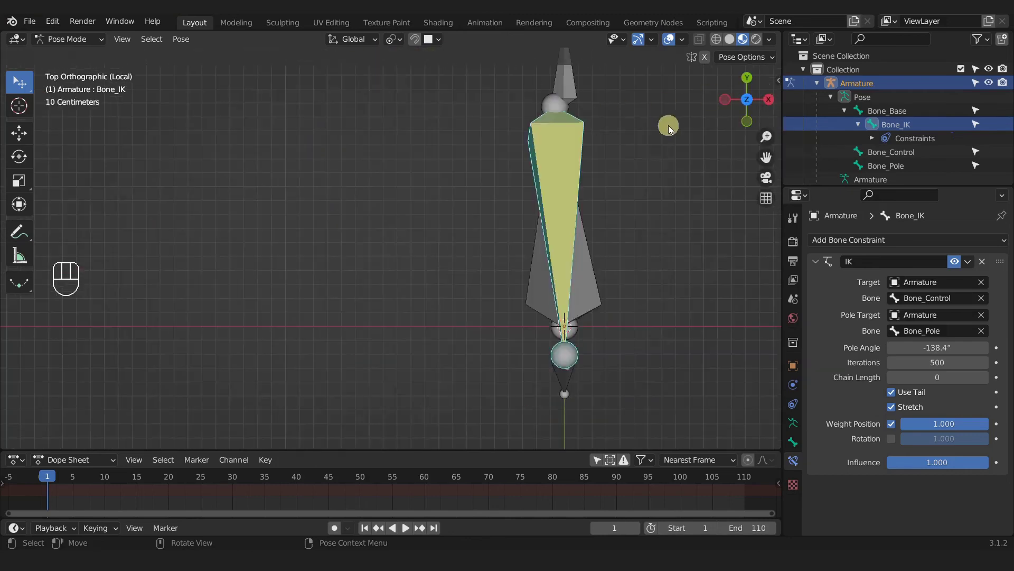
{"action": "middle_click_drag", "start_coordinate": [650, 167], "coordinate": [518, 207], "text": "shift"}
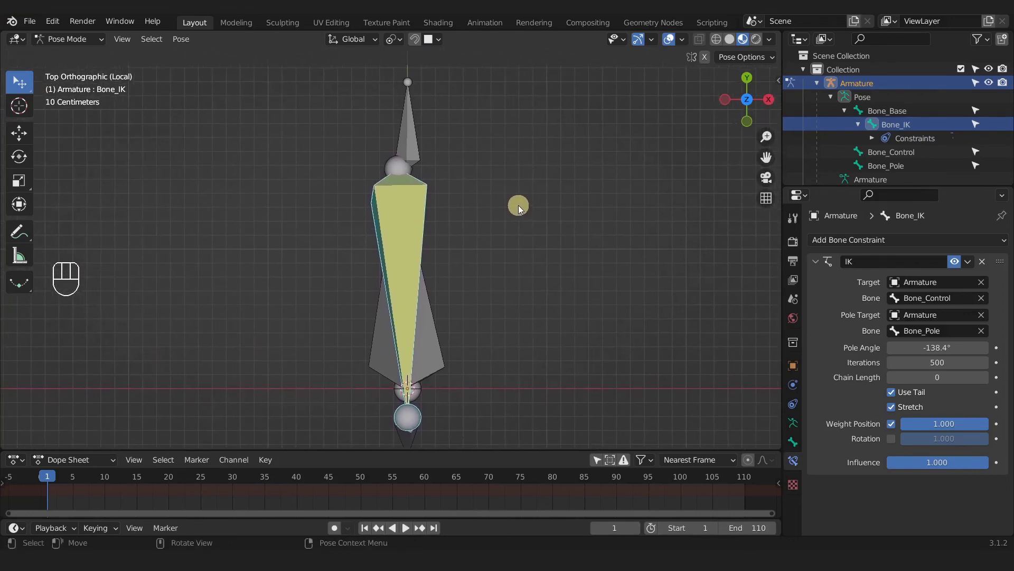
{"action": "left_click_drag", "start_coordinate": [937, 347], "coordinate": [953, 351]}
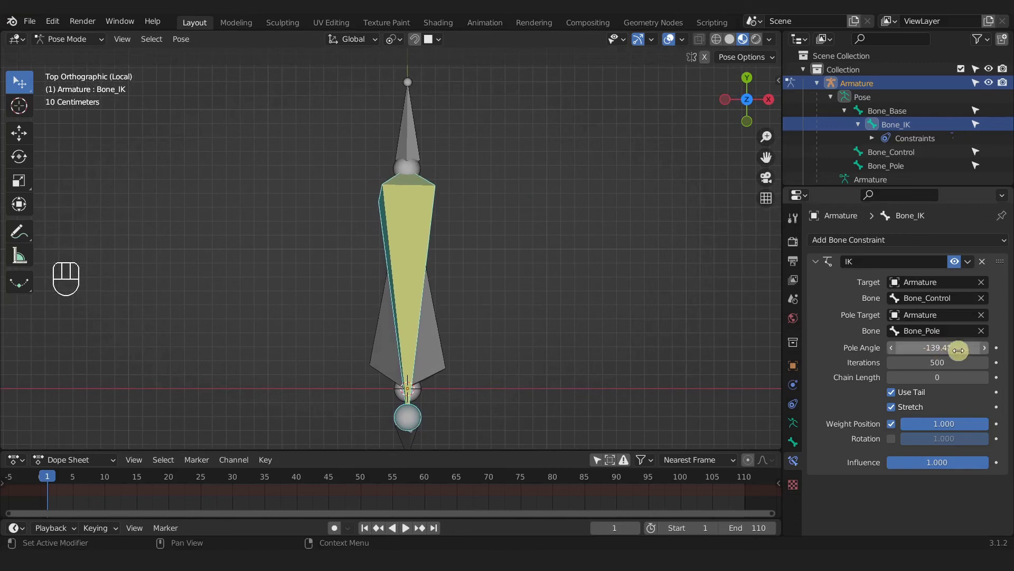
{"action": "left_click", "coordinate": [933, 348]}
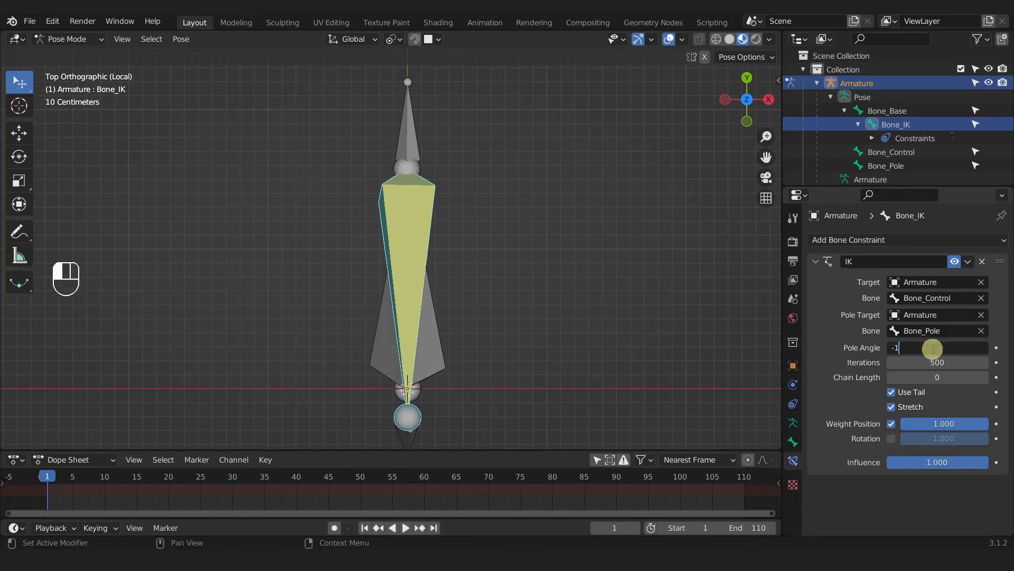
{"action": "type", "text": "-140"}
{"action": "key", "text": "Return"}
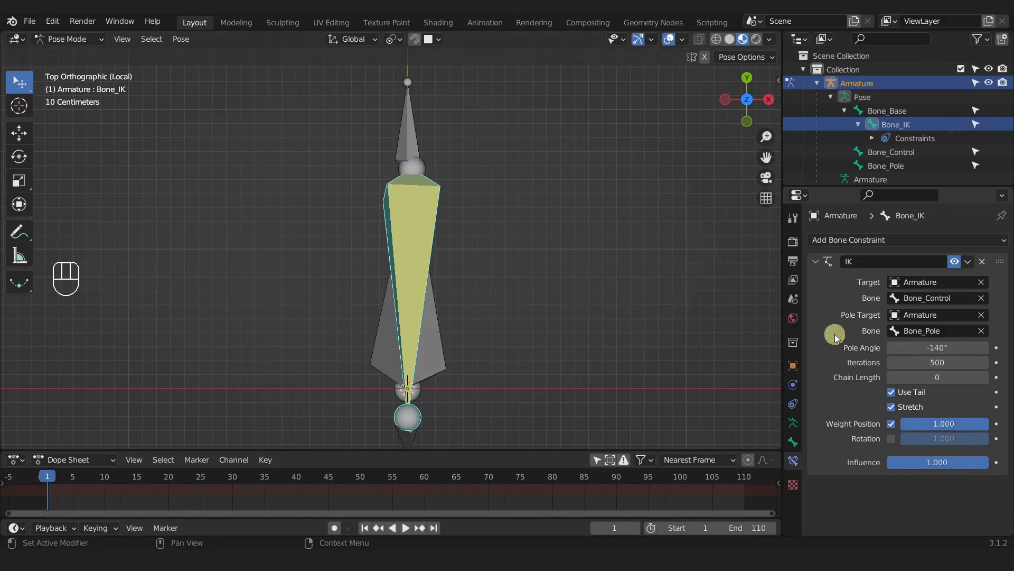
Step: Test the pole constraint by moving Bone_Control to several positions around the base
{"action": "key", "text": "a"}
{"action": "middle_click_drag", "start_coordinate": [444, 154], "coordinate": [531, 233]}
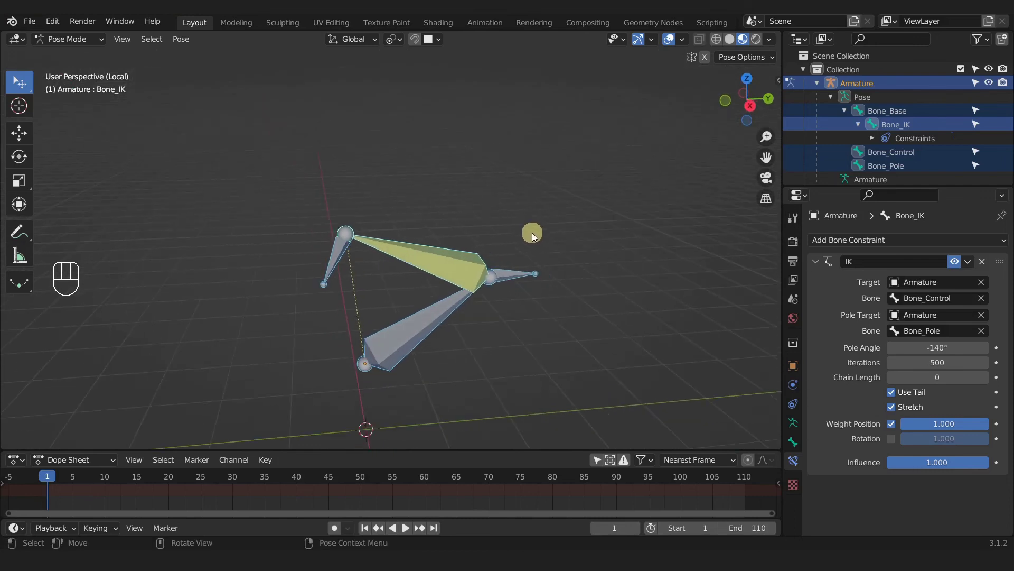
{"action": "left_click", "coordinate": [346, 269]}
{"action": "key", "text": "g"}
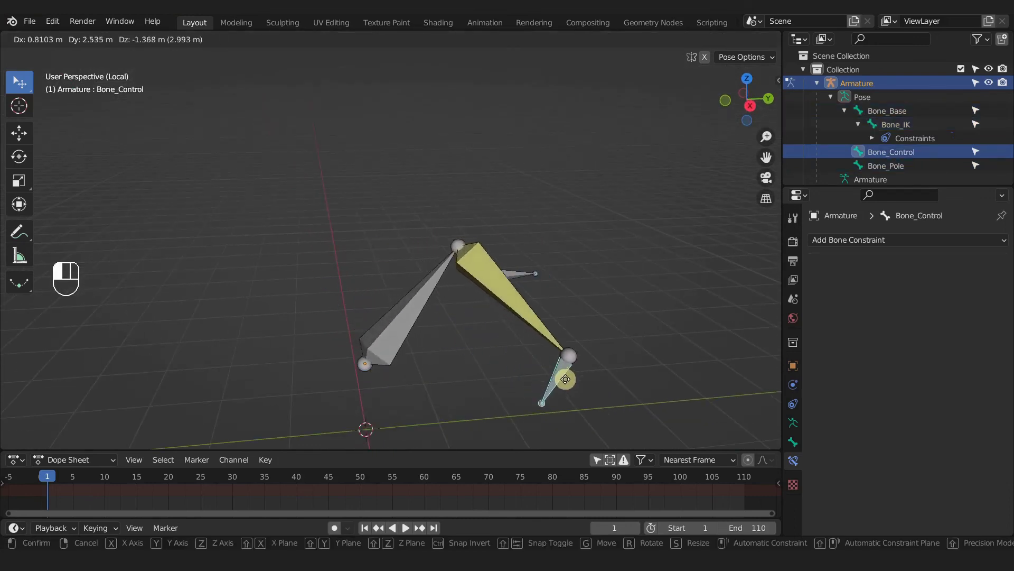
{"action": "left_click", "coordinate": [621, 408]}
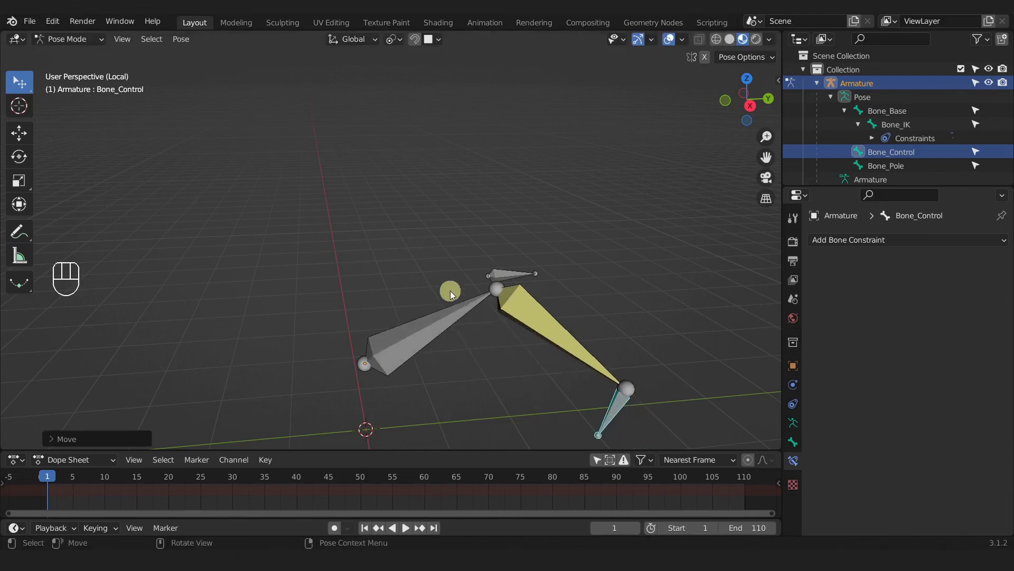
{"action": "key", "text": "g"}
{"action": "left_click", "coordinate": [655, 411]}
{"action": "middle_click_drag", "start_coordinate": [552, 352], "coordinate": [598, 351]}
{"action": "middle_click_drag", "start_coordinate": [508, 348], "coordinate": [389, 177], "text": "shift"}
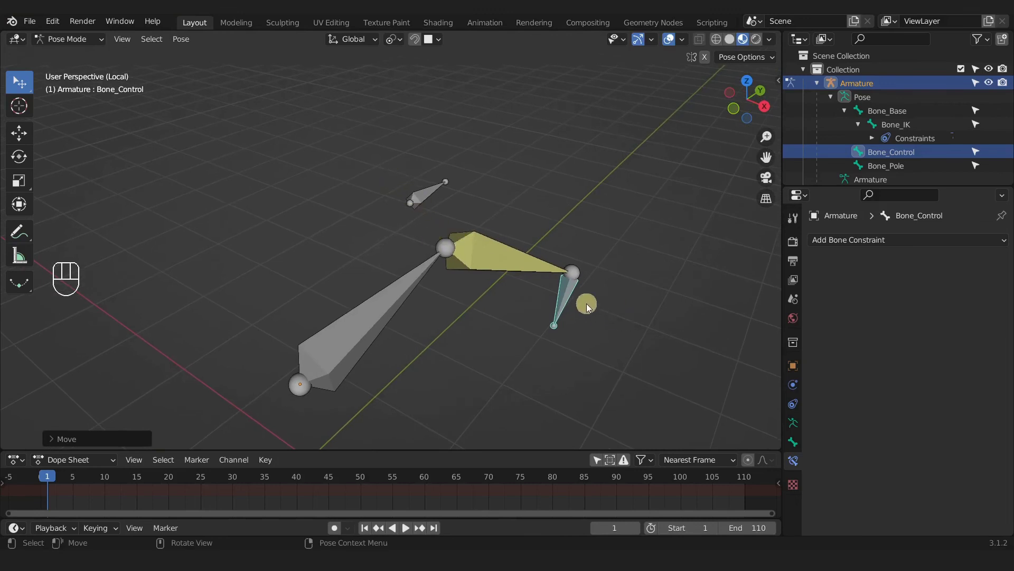
{"action": "key", "text": "g"}
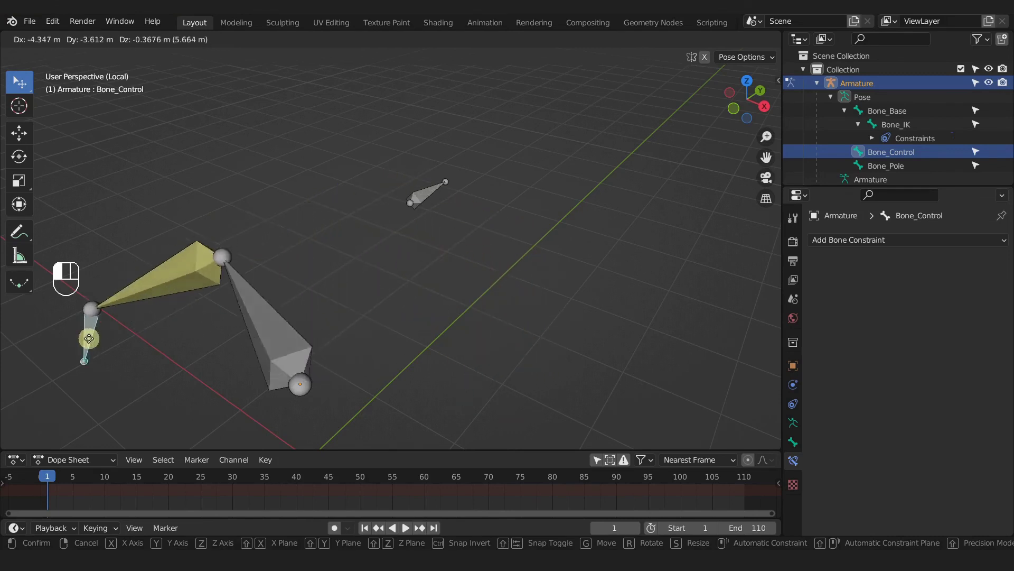
{"action": "left_click", "coordinate": [501, 215]}
Step: Select Bone_Pole and test how the elbow follows by moving it around the arm and back near its starting position
{"action": "left_click", "coordinate": [499, 202]}
{"action": "middle_click_drag", "start_coordinate": [505, 252], "coordinate": [496, 273]}
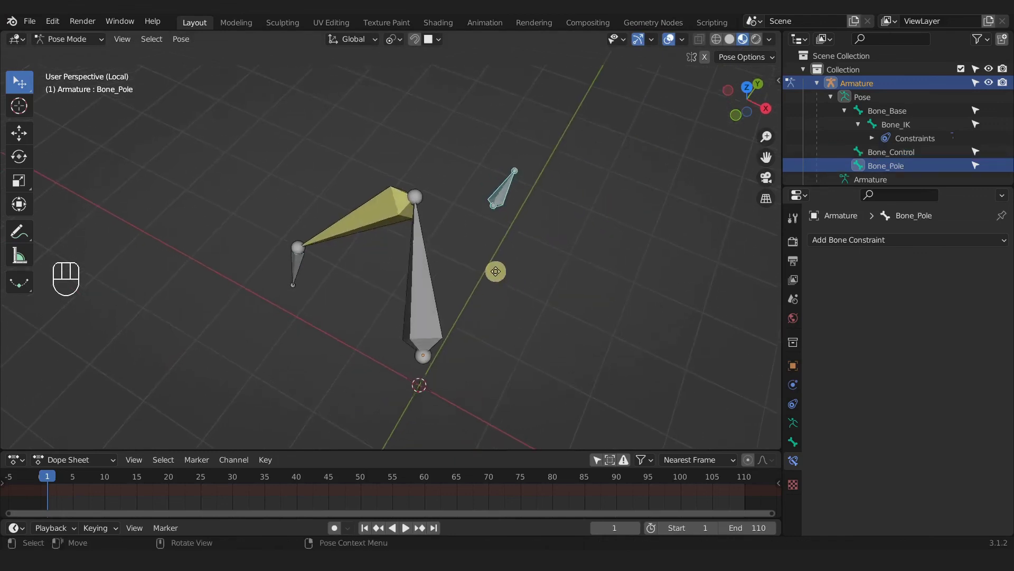
{"action": "key", "text": "g"}
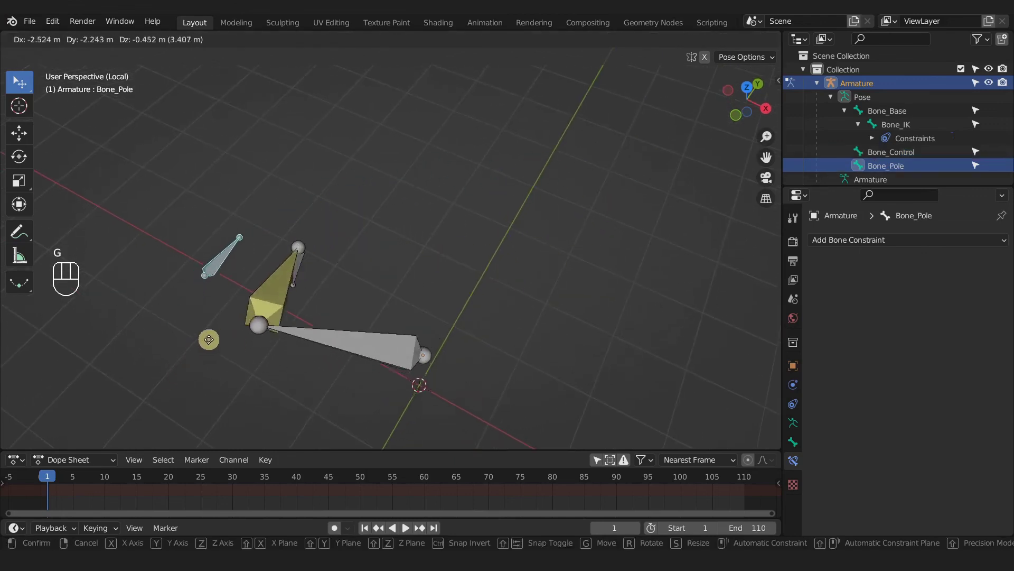
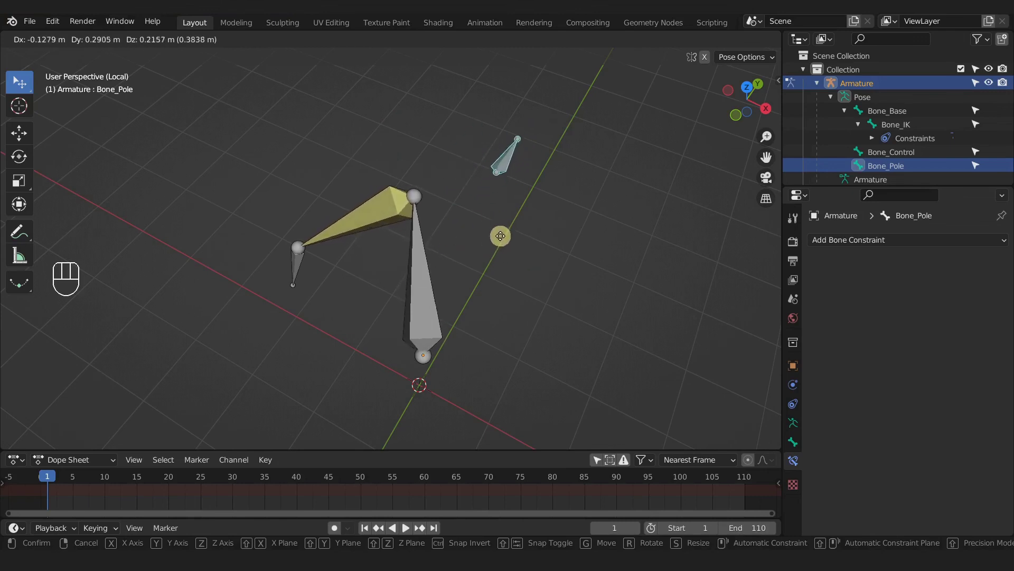
{"action": "left_click", "coordinate": [513, 265]}
Step: Hide the 3D Cursor in the viewport overlays and show it again
{"action": "middle_click_drag", "start_coordinate": [512, 266], "coordinate": [450, 292]}
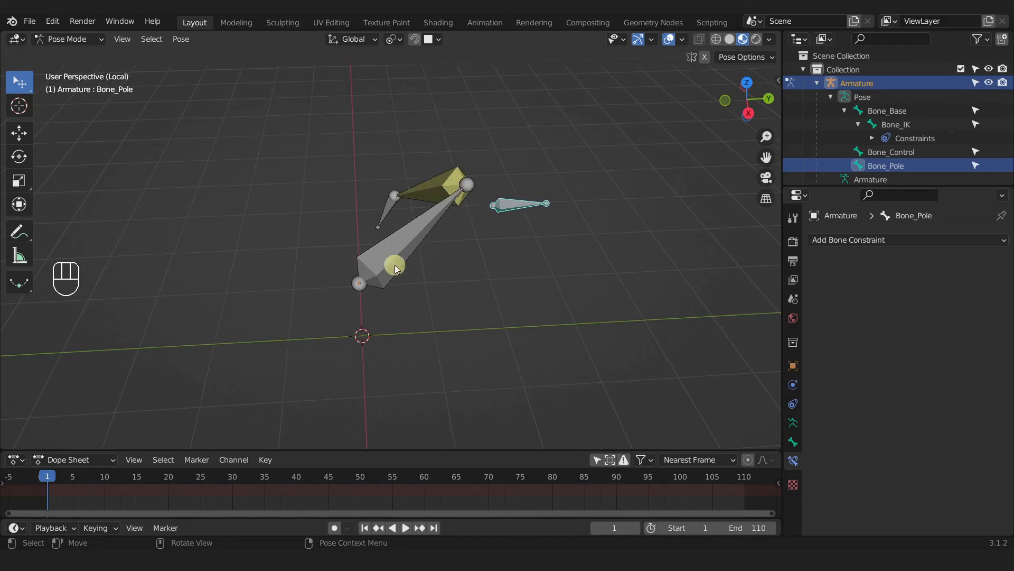
{"action": "middle_click_drag", "start_coordinate": [509, 237], "coordinate": [442, 295], "text": "shift"}
{"action": "scroll", "coordinate": [483, 246], "scroll_direction": "up", "scroll_amount": 3}
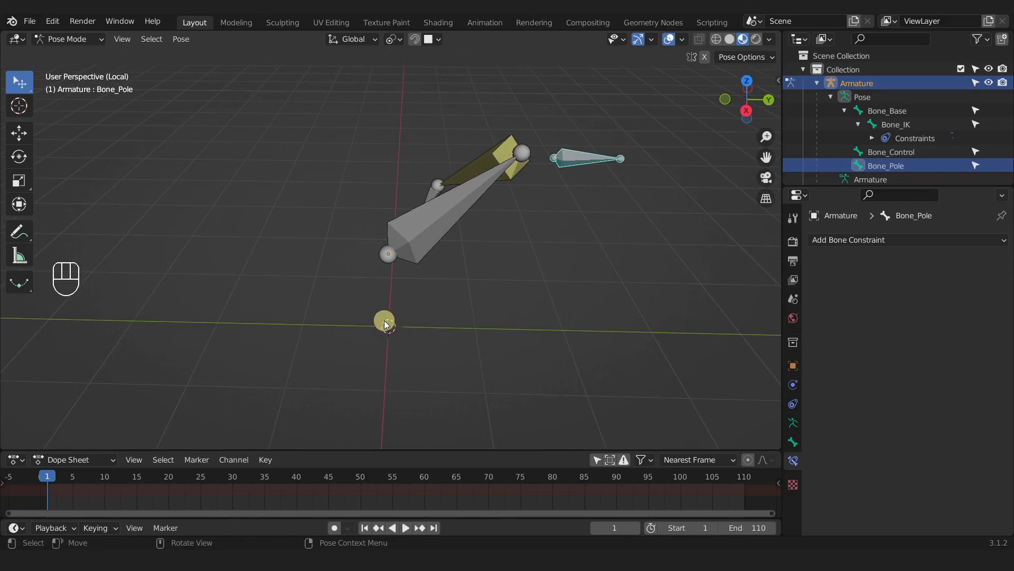
{"action": "left_click", "coordinate": [682, 39]}
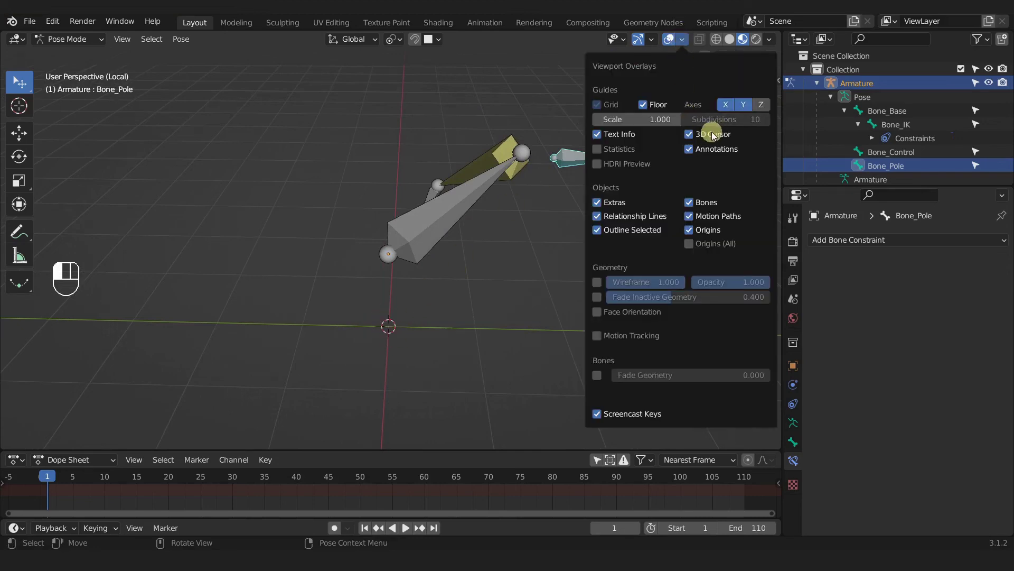
{"action": "left_click", "coordinate": [689, 133]}
{"action": "left_click", "coordinate": [689, 134]}
{"action": "left_click", "coordinate": [383, 226]}
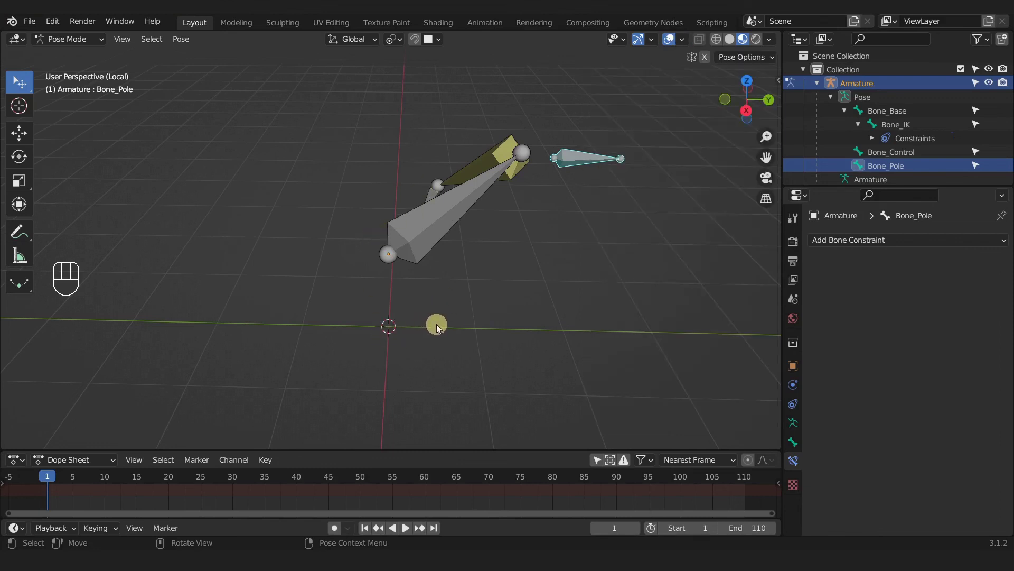
Step: Snap Bone_Pole to the 3D cursor at the world origin and raise it along global Z above the arm
{"action": "key", "text": "shift+s"}
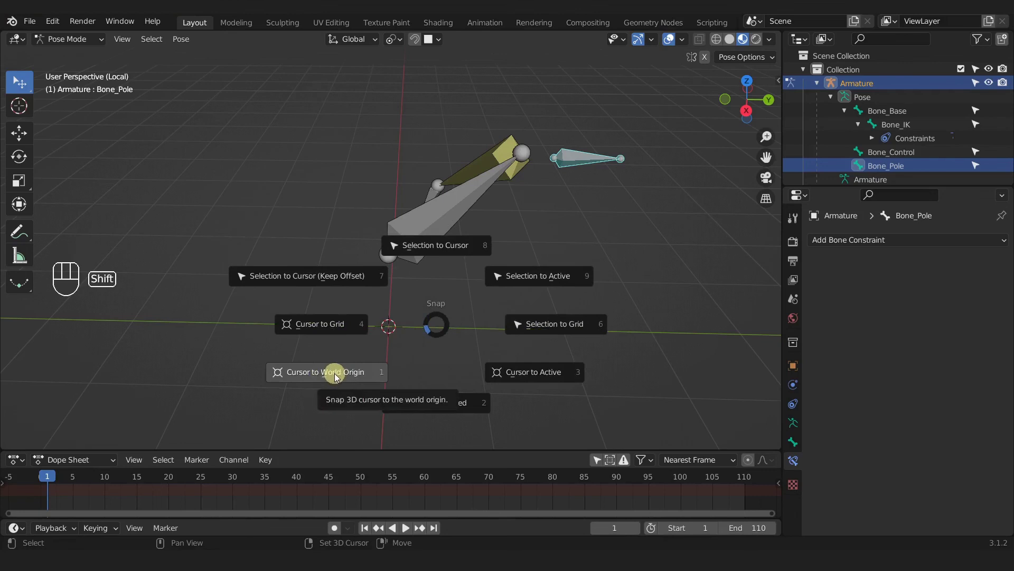
{"action": "left_click", "coordinate": [437, 245]}
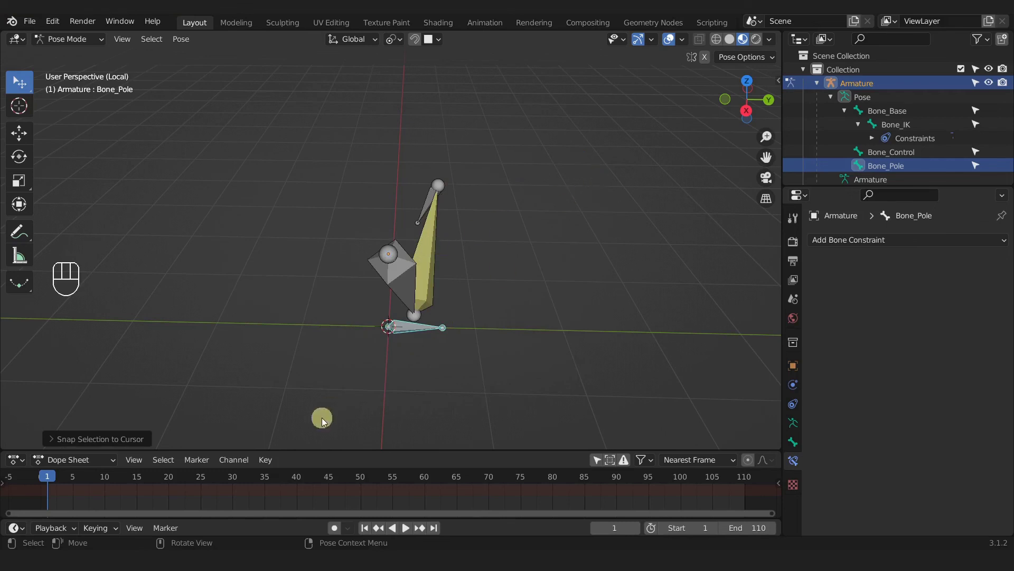
{"action": "mouse_move", "coordinate": [408, 337]}
{"action": "middle_mouse_down"}
{"action": "mouse_move", "coordinate": [432, 312]}
{"action": "mouse_move", "coordinate": [408, 326]}
{"action": "middle_mouse_up"}
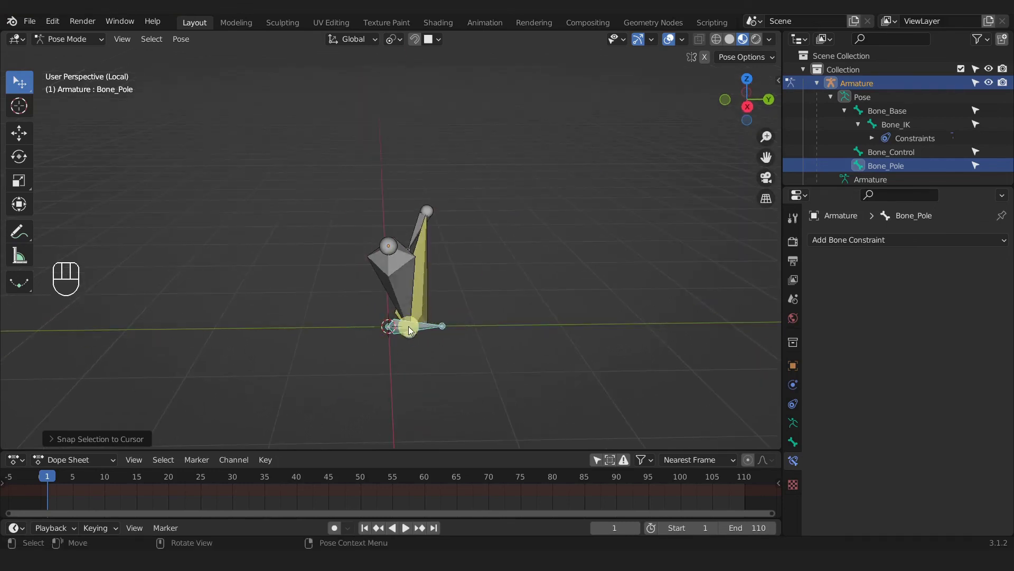
{"action": "key", "text": "g"}
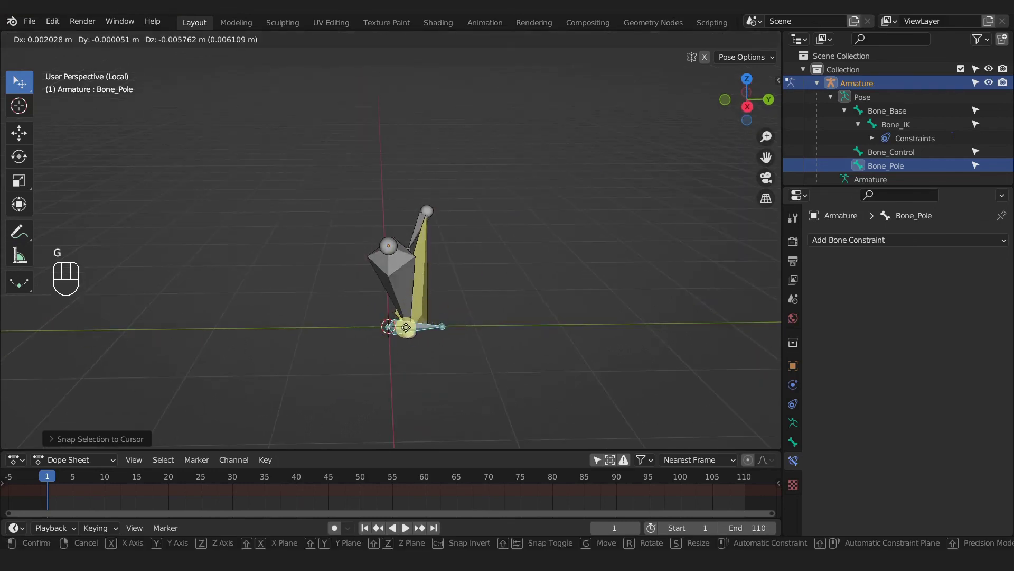
{"action": "key", "text": "z"}
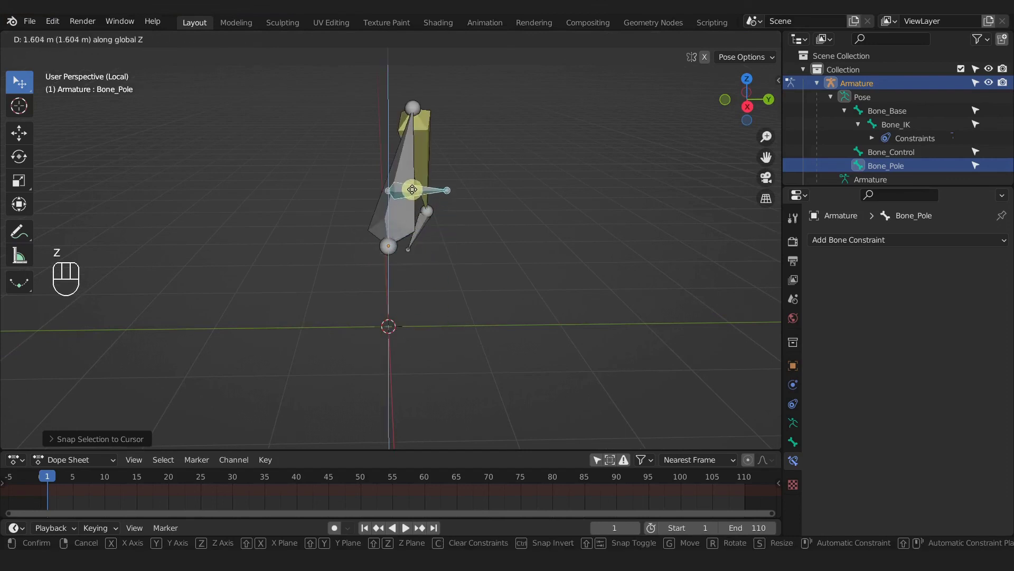
{"action": "left_click", "coordinate": [409, 66]}
Step: Adjust Bone_Pole's height above the arm along global Z in the right orthographic view
{"action": "middle_click_drag", "start_coordinate": [482, 144], "coordinate": [496, 271], "text": "shift"}
{"action": "key", "text": "KP_3"}
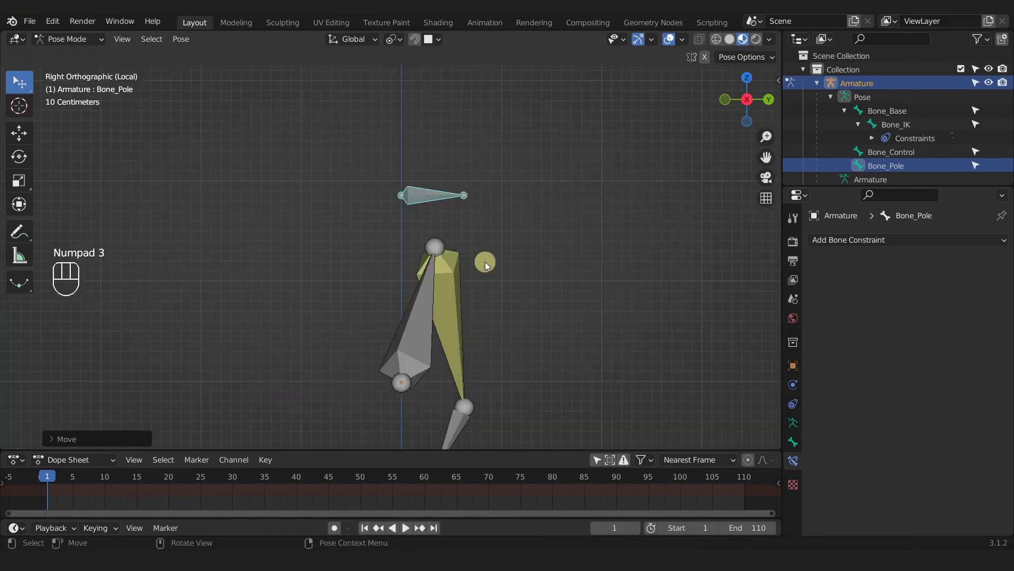
{"action": "key", "text": "g"}
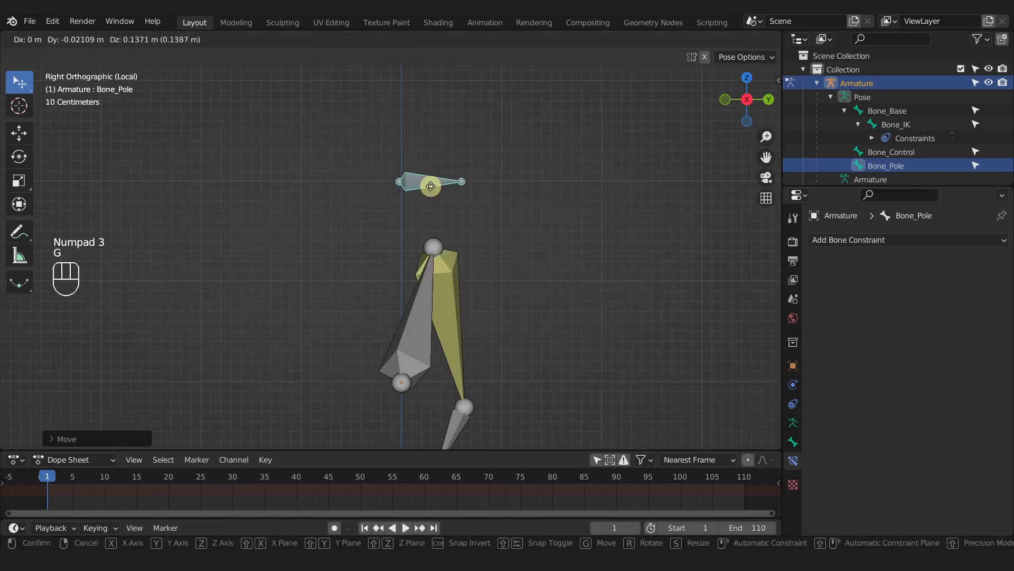
{"action": "key", "text": "z"}
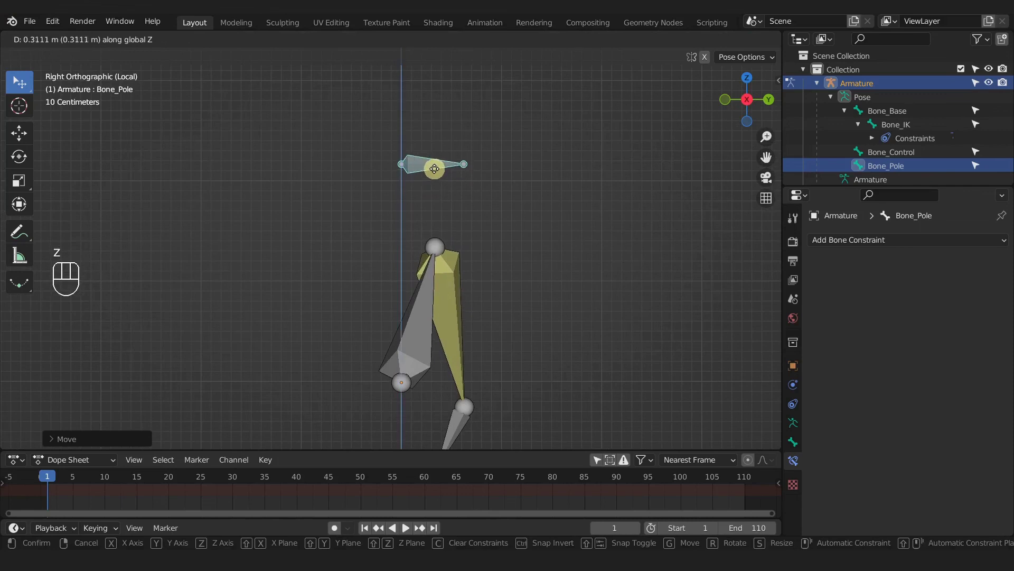
{"action": "left_click", "coordinate": [446, 192]}
{"action": "scroll", "coordinate": [515, 333], "scroll_direction": "down", "scroll_amount": 2}
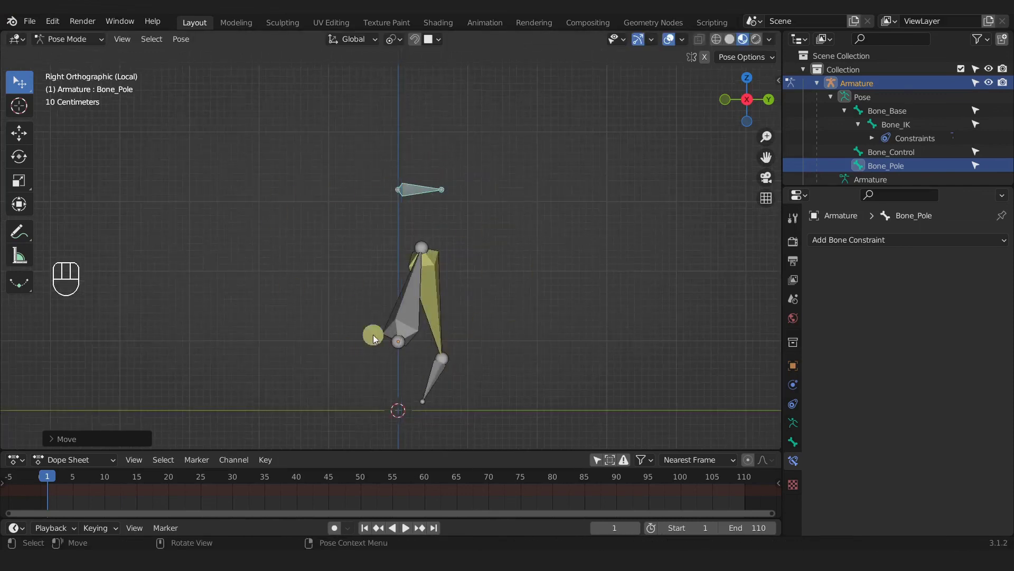
Step: Clear all pose transforms on every bone to return the armature to its rest pose, leaving only Bone_Pole selected
{"action": "key", "text": "a"}
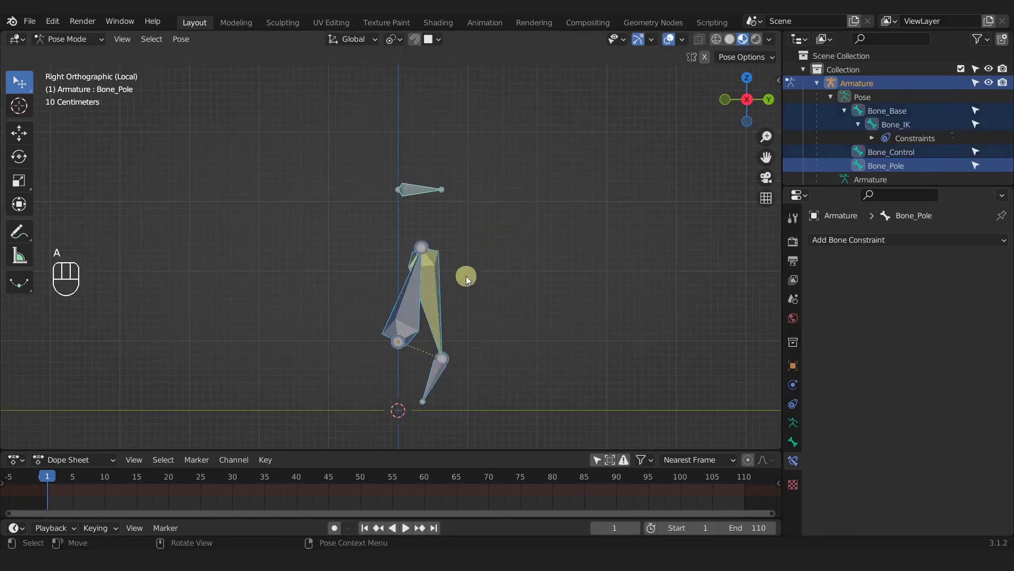
{"action": "key", "text": "q"}
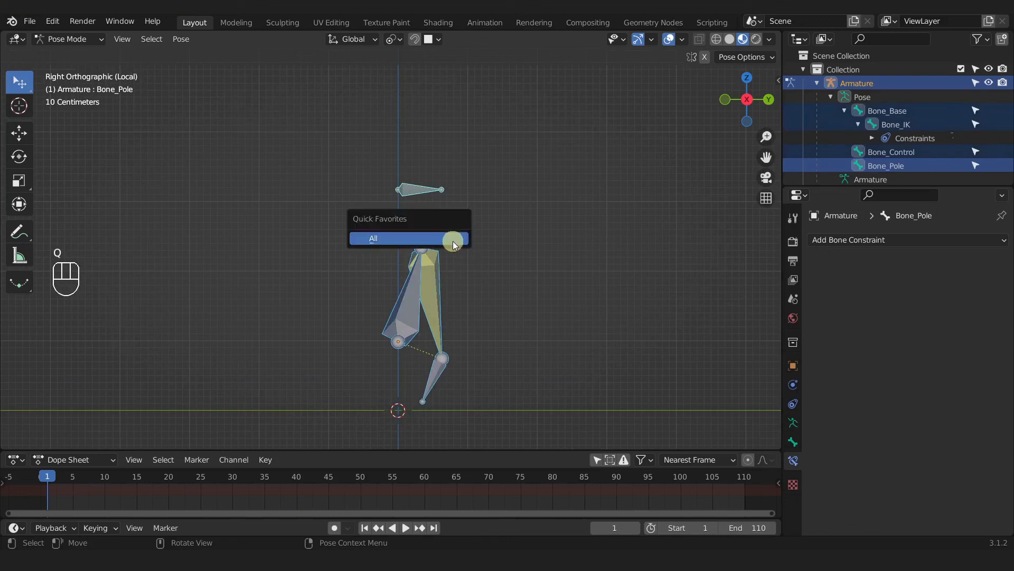
{"action": "left_click", "coordinate": [452, 241]}
{"action": "left_click", "coordinate": [530, 263]}
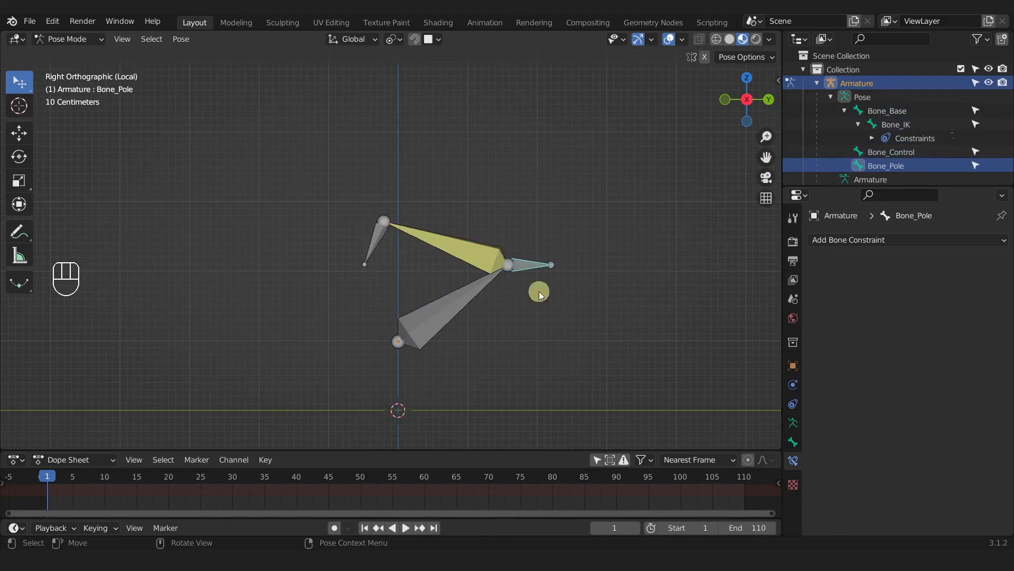
{"action": "scroll", "coordinate": [539, 266], "scroll_direction": "up", "scroll_amount": 2}
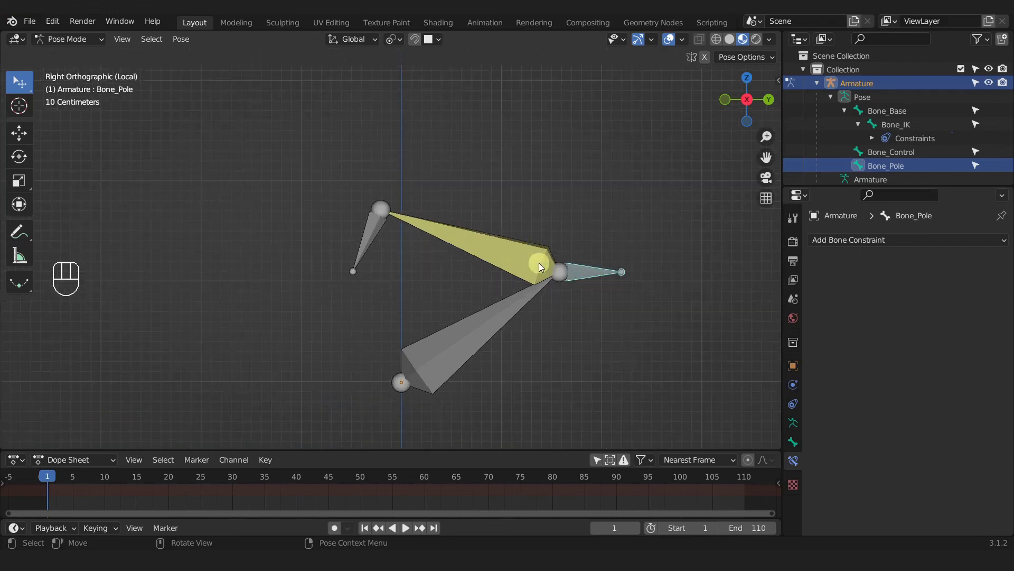
{"action": "scroll", "coordinate": [608, 282], "scroll_direction": "down", "scroll_amount": 2}
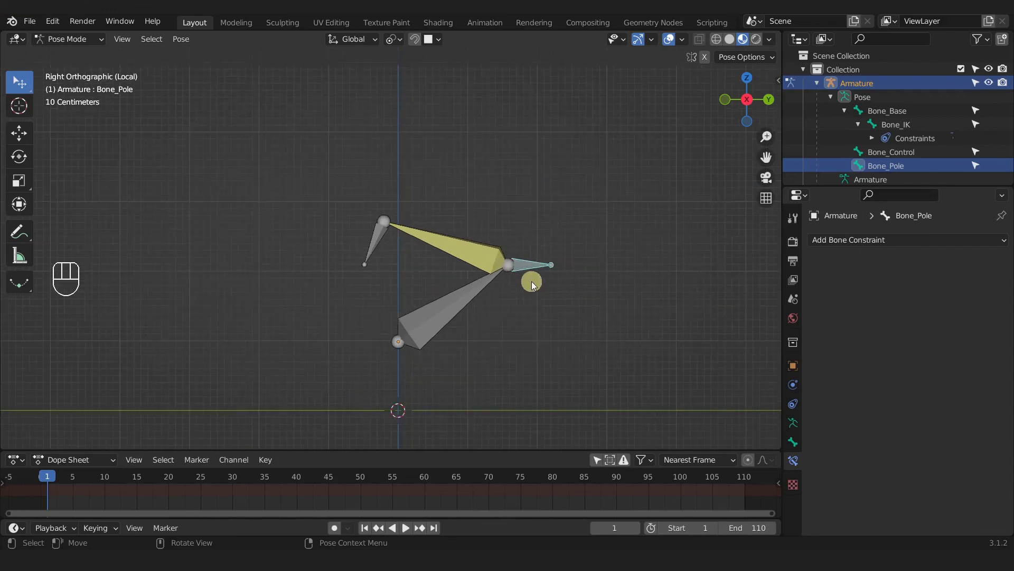
Step: Try to relocate Bone_Pole above the arm in Edit Mode, and return to Pose Mode
{"action": "key", "text": "Tab"}
{"action": "key", "text": "Tab"}
{"action": "key", "text": "Tab"}
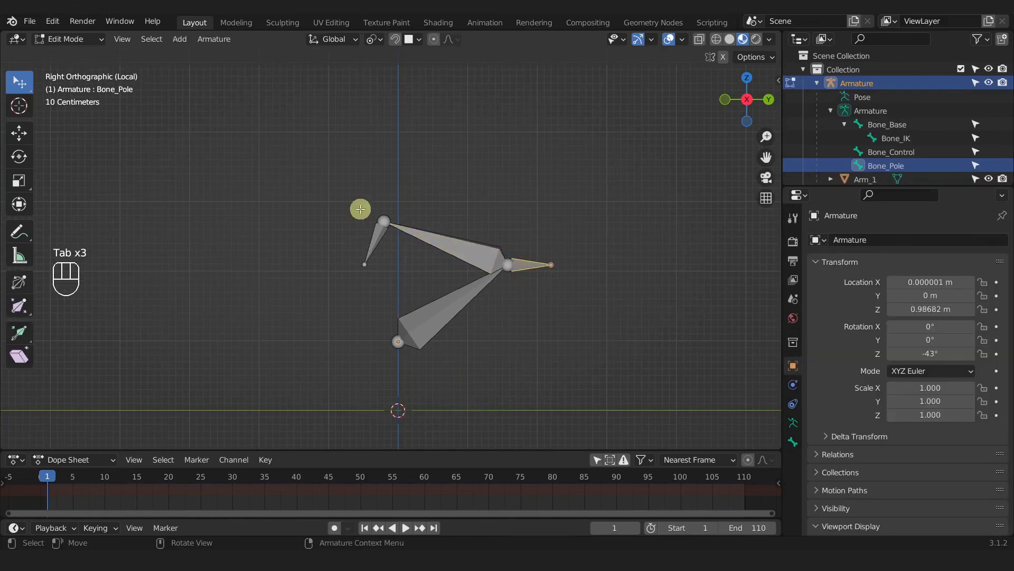
{"action": "left_click", "coordinate": [375, 233]}
{"action": "left_click", "coordinate": [517, 264]}
{"action": "left_click", "coordinate": [516, 265]}
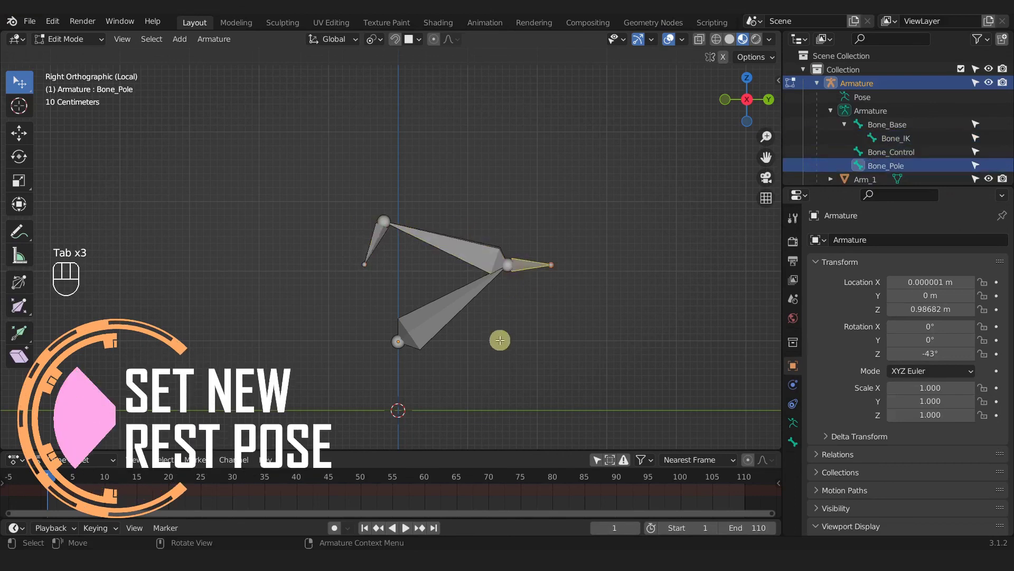
{"action": "key", "text": "g"}
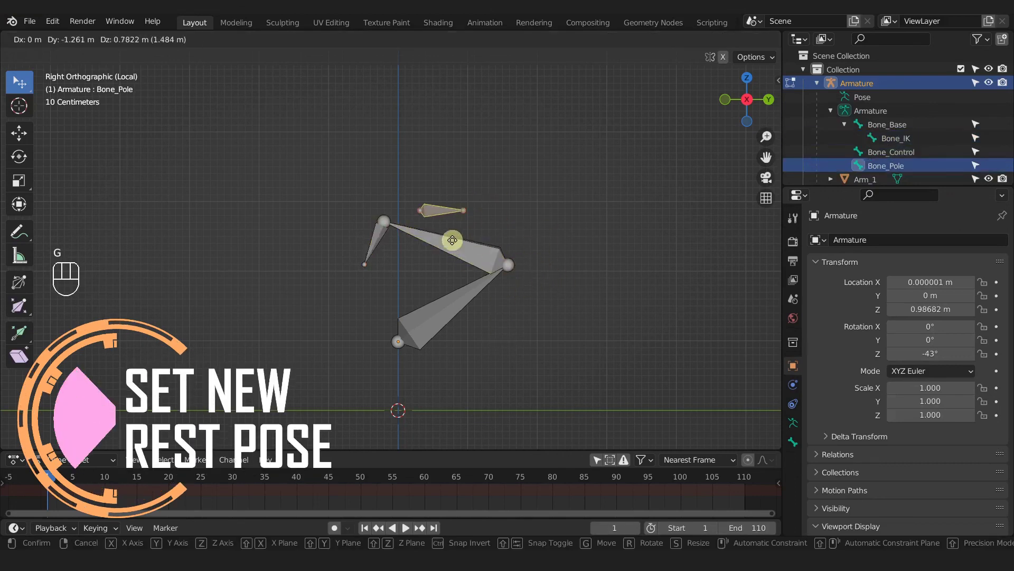
{"action": "left_click", "coordinate": [442, 220]}
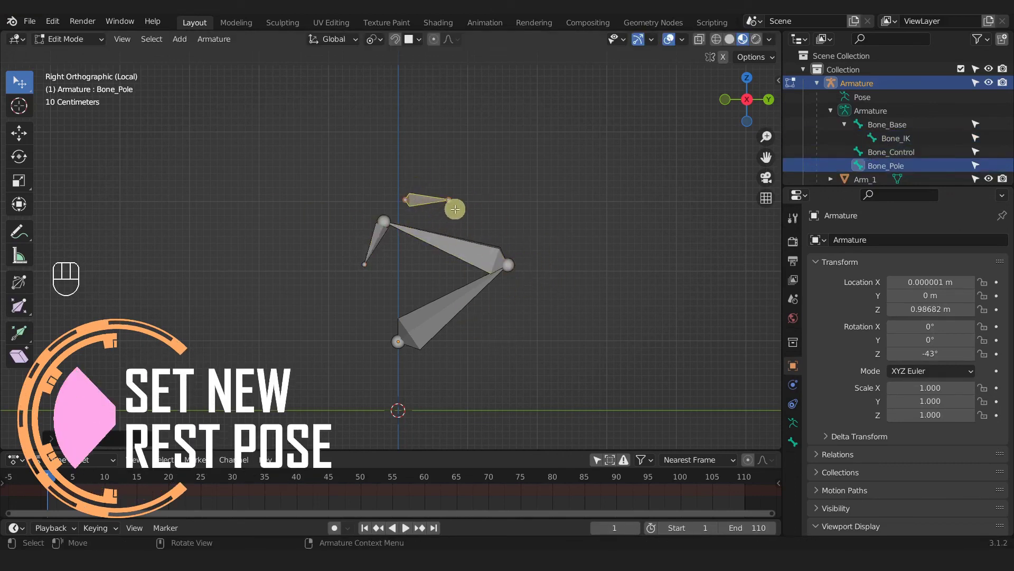
{"action": "key", "text": "Tab"}
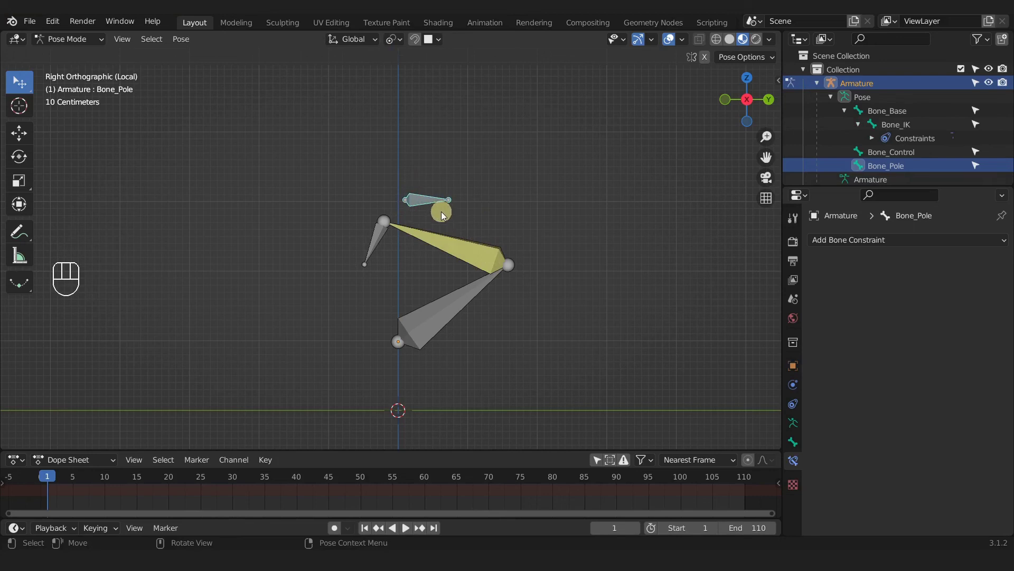
Step: Undo the Edit Mode relocation of Bone_Pole and return to Pose Mode
{"action": "key", "text": "ctrl+z"}
{"action": "key", "text": "ctrl+z"}
{"action": "key", "text": "Tab"}
{"action": "key", "text": "Tab"}
{"action": "key", "text": "Tab"}
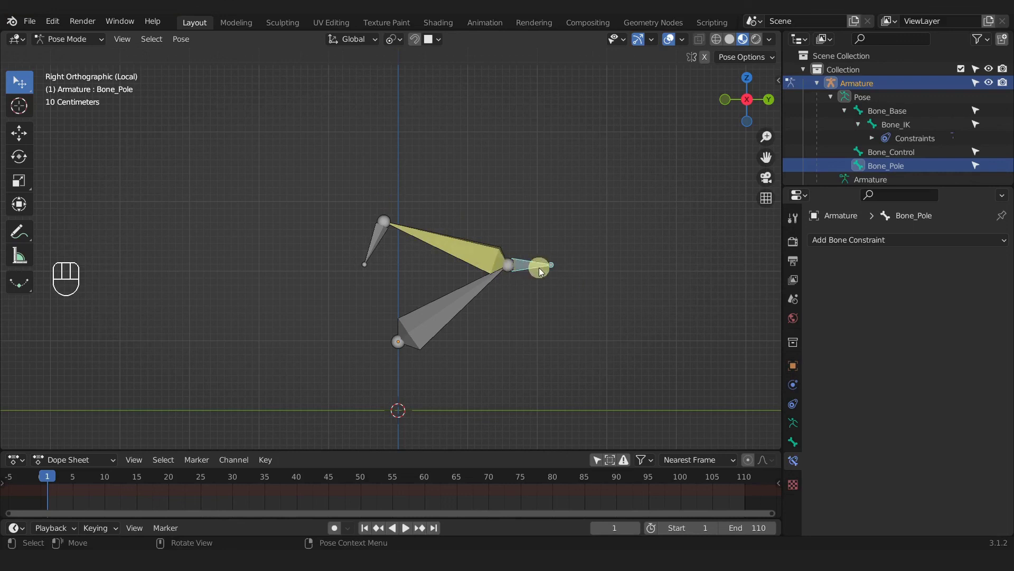
Step: Snap Bone_Pole to the 3D cursor and raise it about 3.4 m along global Z, above the arm
{"action": "key", "text": "shift+s"}
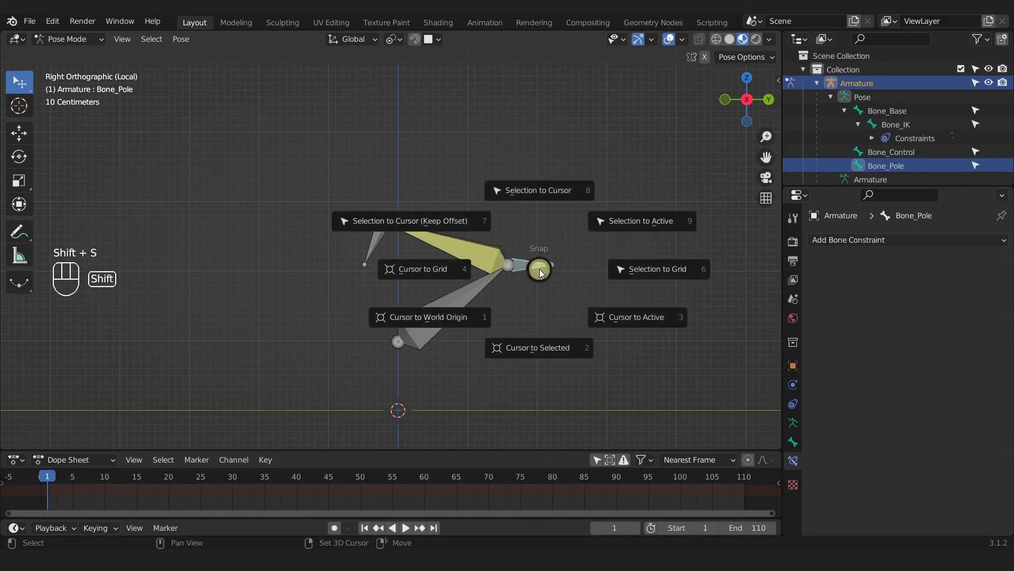
{"action": "left_click", "coordinate": [535, 188]}
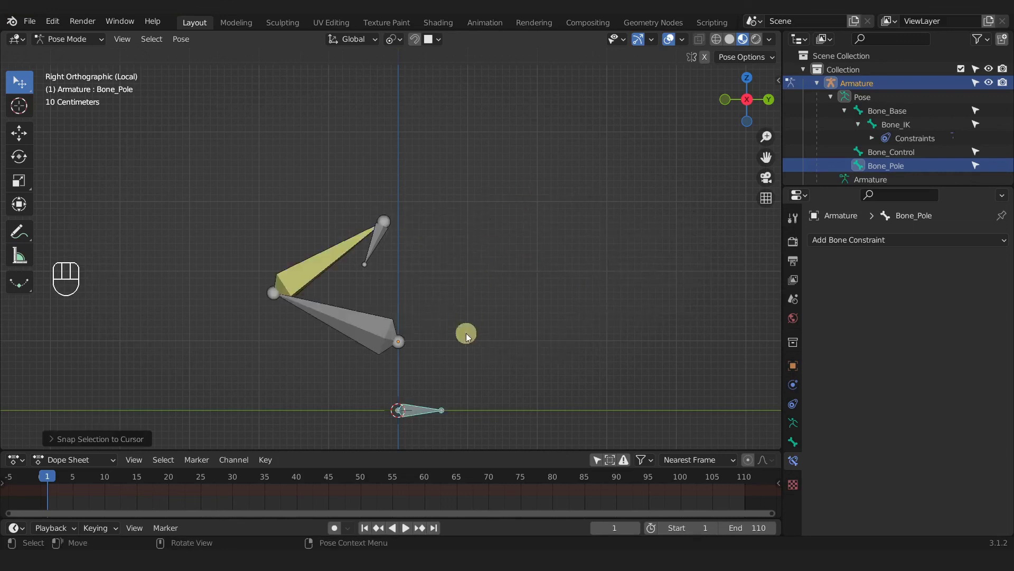
{"action": "key", "text": "g"}
{"action": "key", "text": "z"}
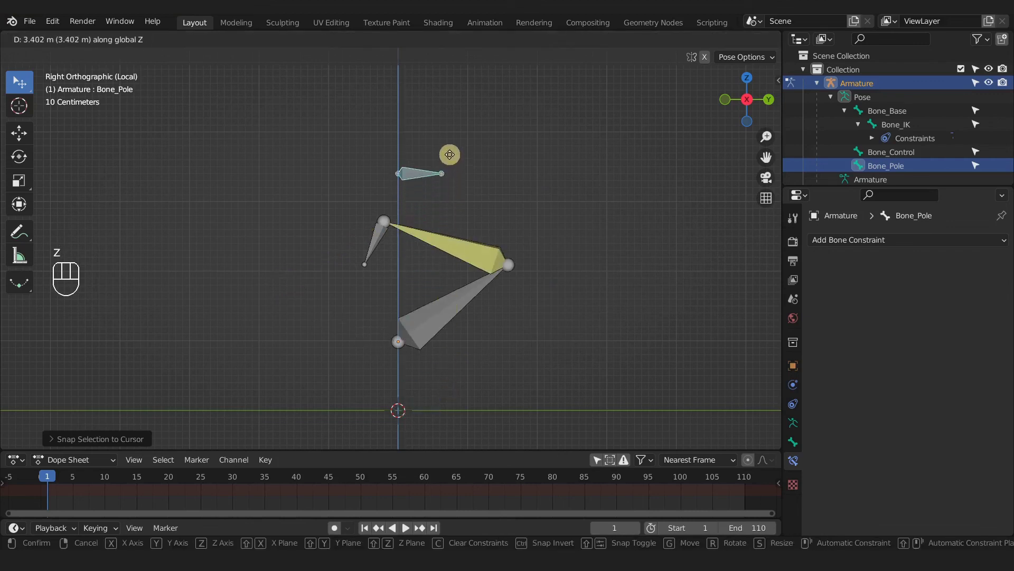
{"action": "left_click", "coordinate": [451, 151]}
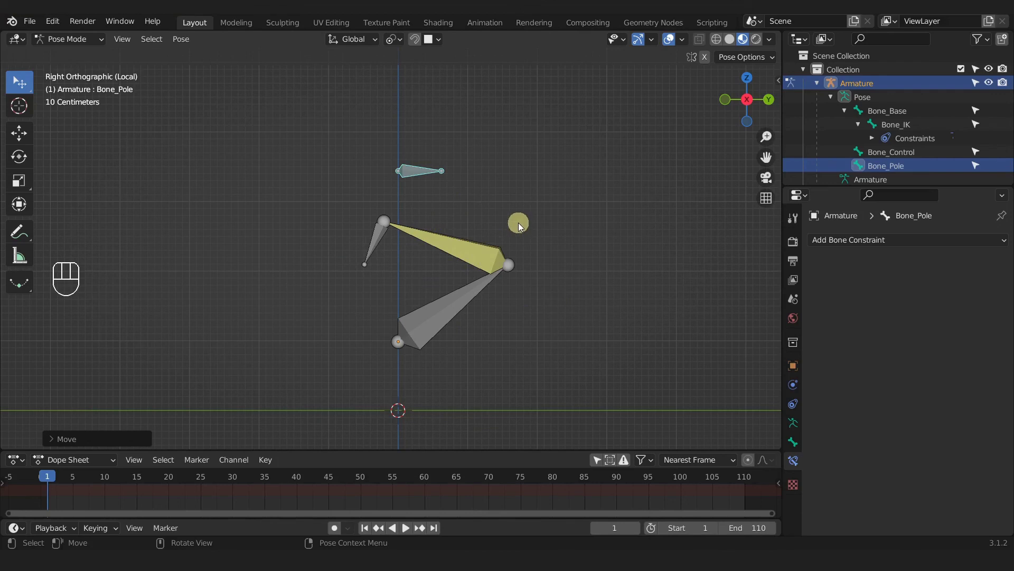
Step: Apply Bone_Pole's current pose as its rest pose, for the selected bone only
{"action": "key", "text": "Tab"}
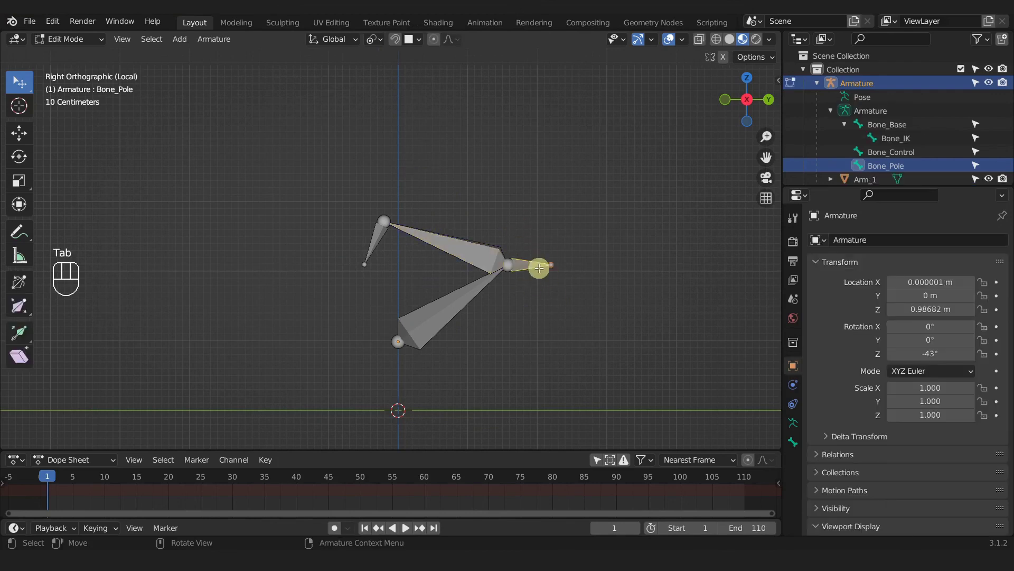
{"action": "key", "text": "Tab"}
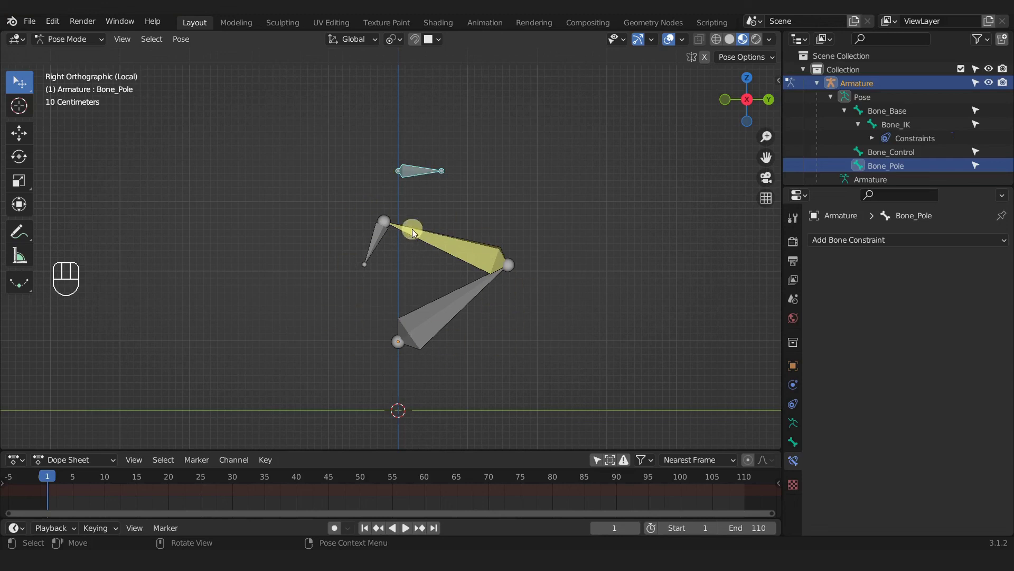
{"action": "left_click", "coordinate": [182, 40]}
{"action": "left_click", "coordinate": [185, 41]}
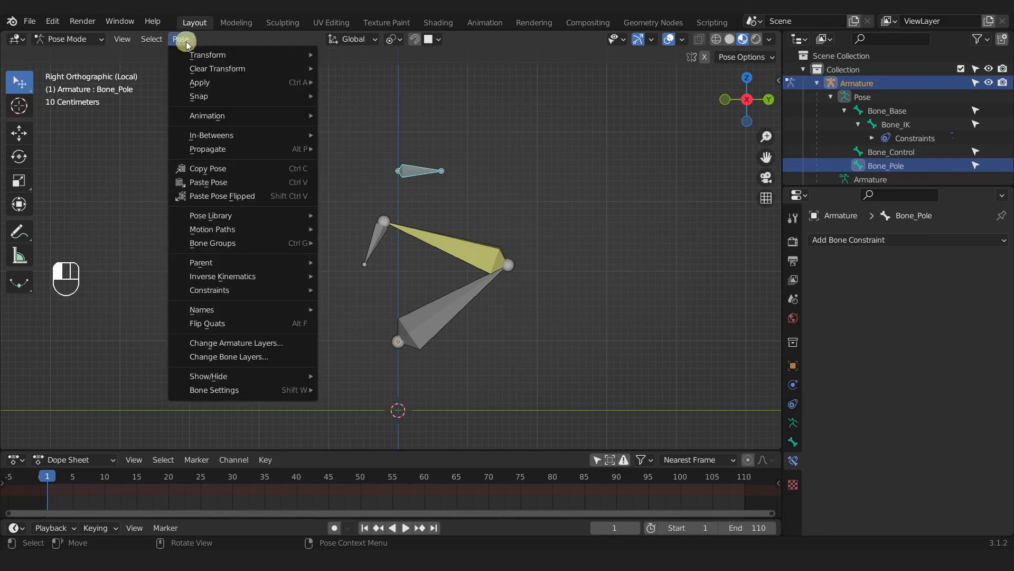
{"action": "mouse_move", "coordinate": [197, 83]}
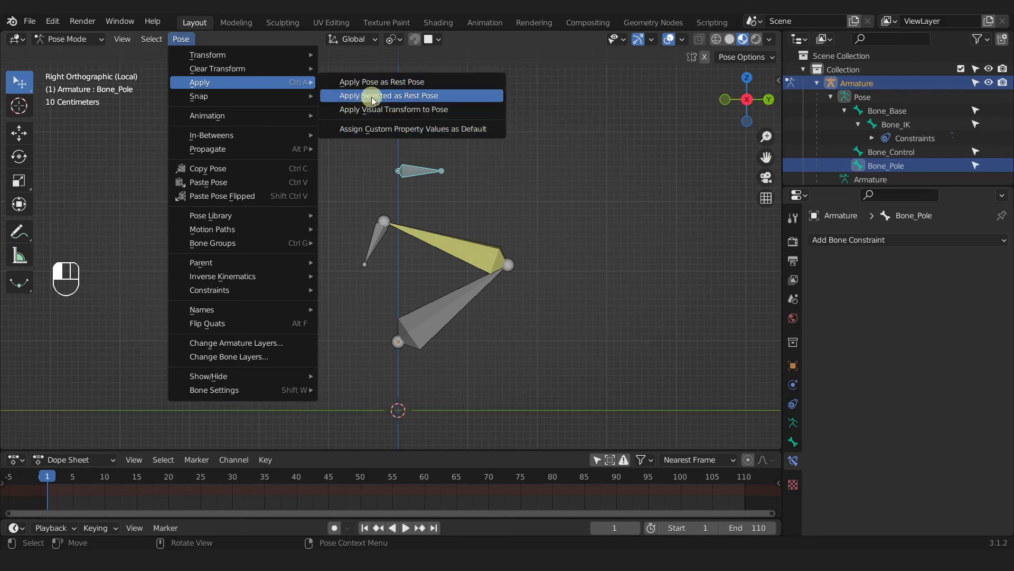
{"action": "left_click", "coordinate": [438, 97]}
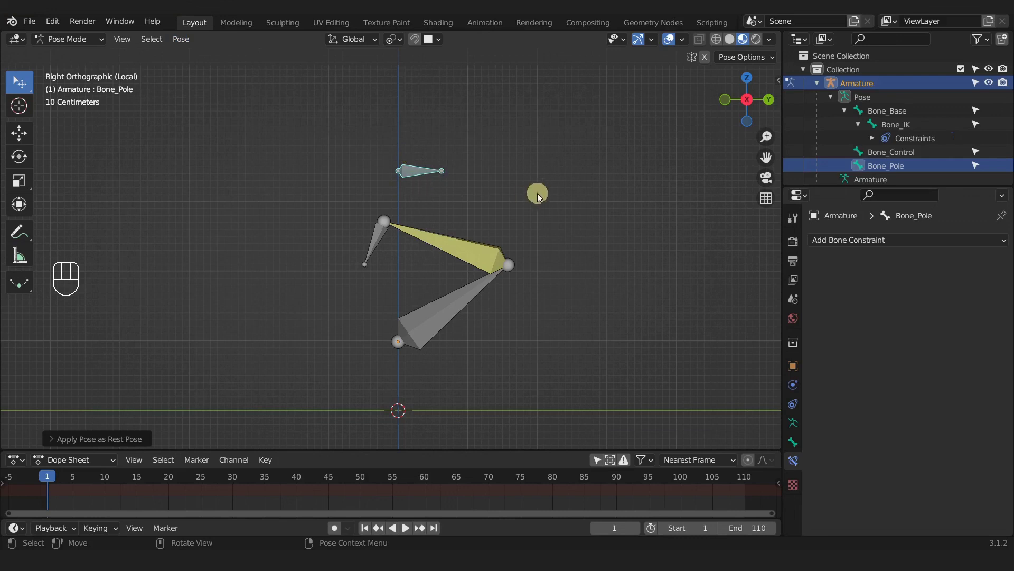
Step: Compare Bone_Pole's position in Edit Mode and Pose Mode to check its new rest position
{"action": "key", "text": "Tab"}
{"action": "key", "text": "Tab"}
{"action": "key", "text": "Tab"}
{"action": "key", "text": "Tab"}
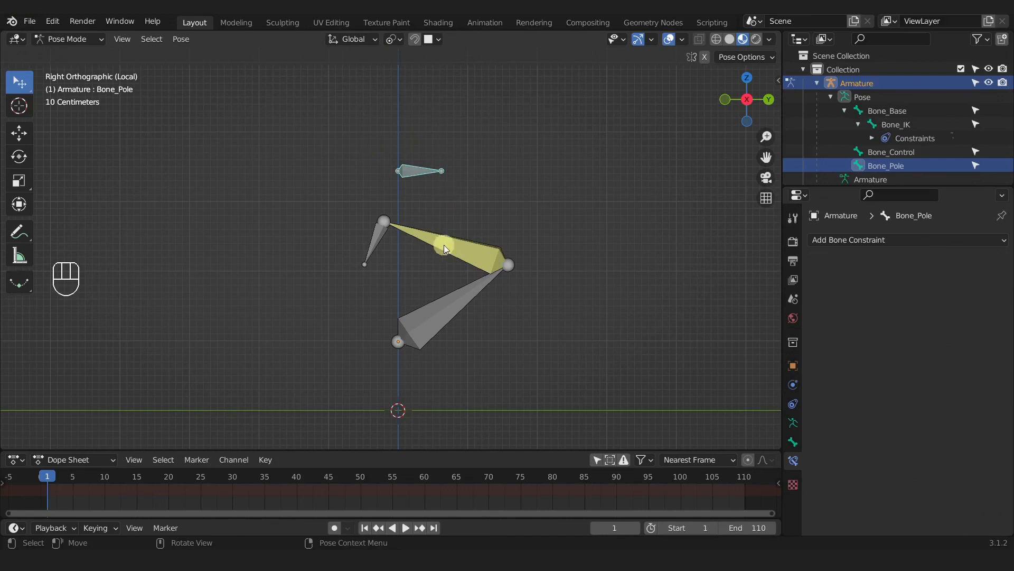
Step: Select Bone_Control and test the arm's bending by moving it to both sides of the base
{"action": "middle_click_drag", "start_coordinate": [423, 252], "coordinate": [417, 224]}
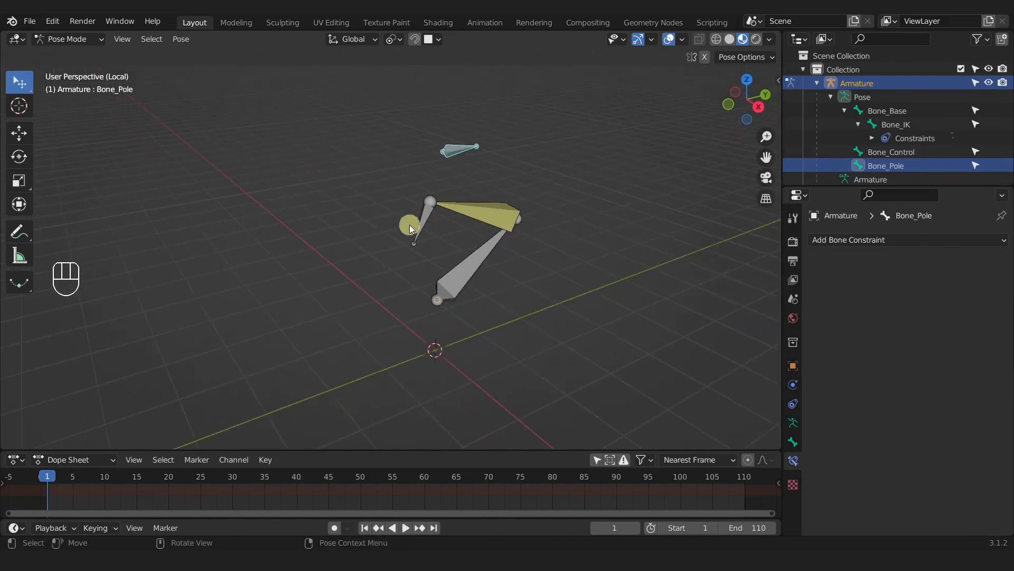
{"action": "left_click", "coordinate": [426, 221]}
{"action": "left_click_drag", "start_coordinate": [425, 220], "coordinate": [555, 240]}
{"action": "middle_click_drag", "start_coordinate": [499, 265], "coordinate": [496, 341]}
{"action": "left_click_drag", "start_coordinate": [477, 256], "coordinate": [366, 343]}
Step: Exit local view to show the whole robot arm and test it by moving Bone_Control to several positions around the base
{"action": "key", "text": "KP_Divide"}
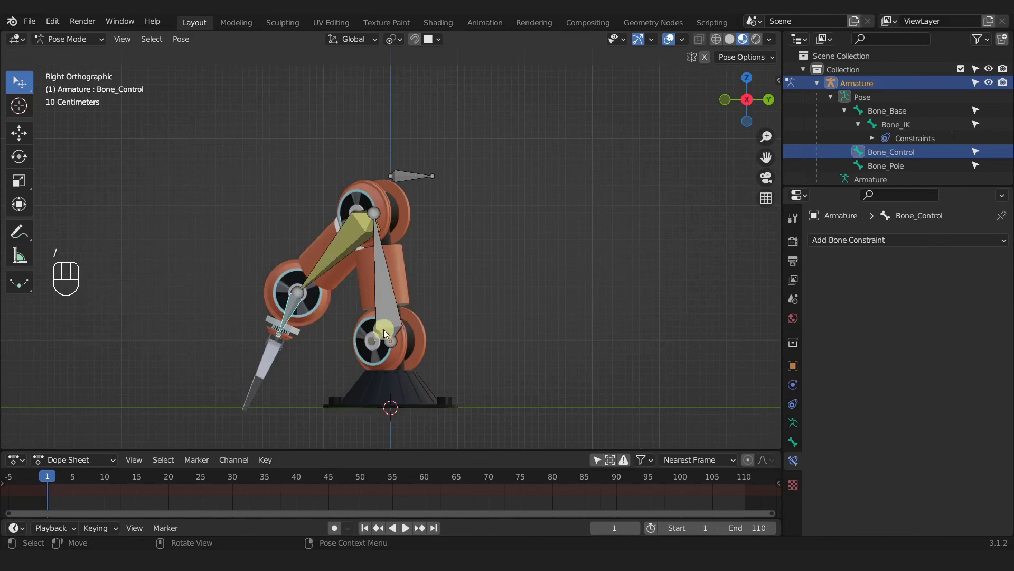
{"action": "scroll", "coordinate": [330, 306], "scroll_direction": "down", "scroll_amount": 3}
{"action": "middle_click_drag", "start_coordinate": [331, 306], "coordinate": [471, 382]}
{"action": "left_click_drag", "start_coordinate": [385, 306], "coordinate": [553, 249]}
{"action": "middle_click_drag", "start_coordinate": [505, 321], "coordinate": [540, 286]}
{"action": "left_click_drag", "start_coordinate": [550, 248], "coordinate": [448, 363]}
{"action": "middle_click_drag", "start_coordinate": [449, 363], "coordinate": [451, 245]}
{"action": "left_click_drag", "start_coordinate": [356, 266], "coordinate": [378, 232]}
{"action": "mouse_move", "coordinate": [435, 297]}
{"action": "middle_mouse_down"}
{"action": "mouse_move", "coordinate": [439, 286]}
{"action": "mouse_move", "coordinate": [427, 290]}
{"action": "middle_mouse_up"}
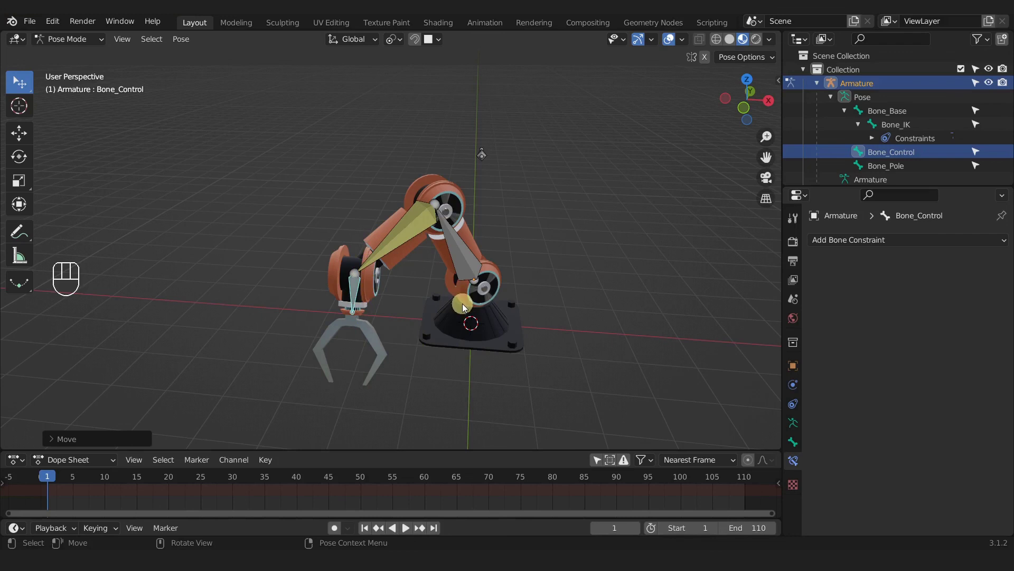
{"action": "left_click_drag", "start_coordinate": [462, 307], "coordinate": [375, 277]}
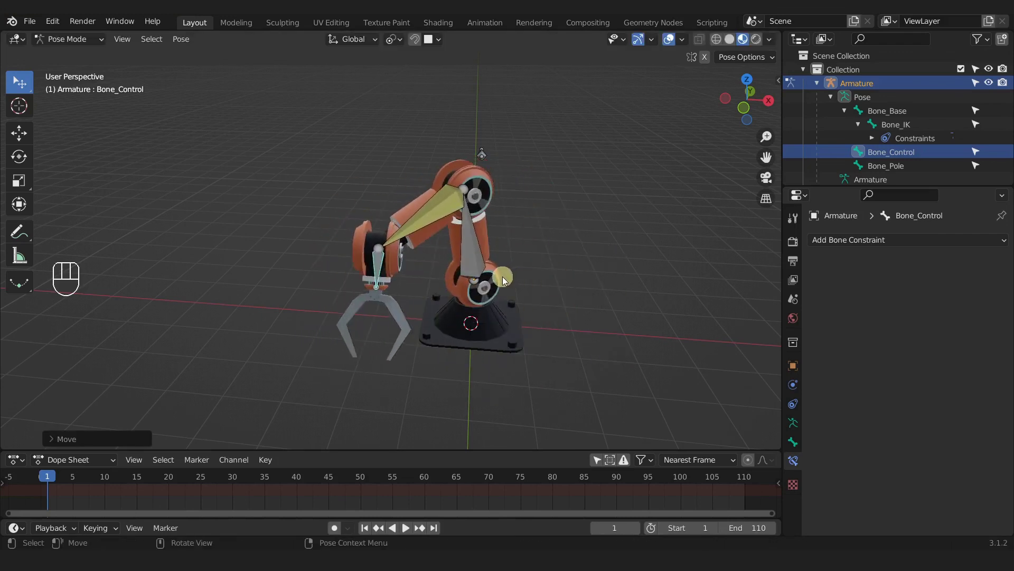
Step: Reset every bone's location, rotation and scale to the rest pose and view the arm from the right
{"action": "key", "text": "a"}
{"action": "key", "text": "q"}
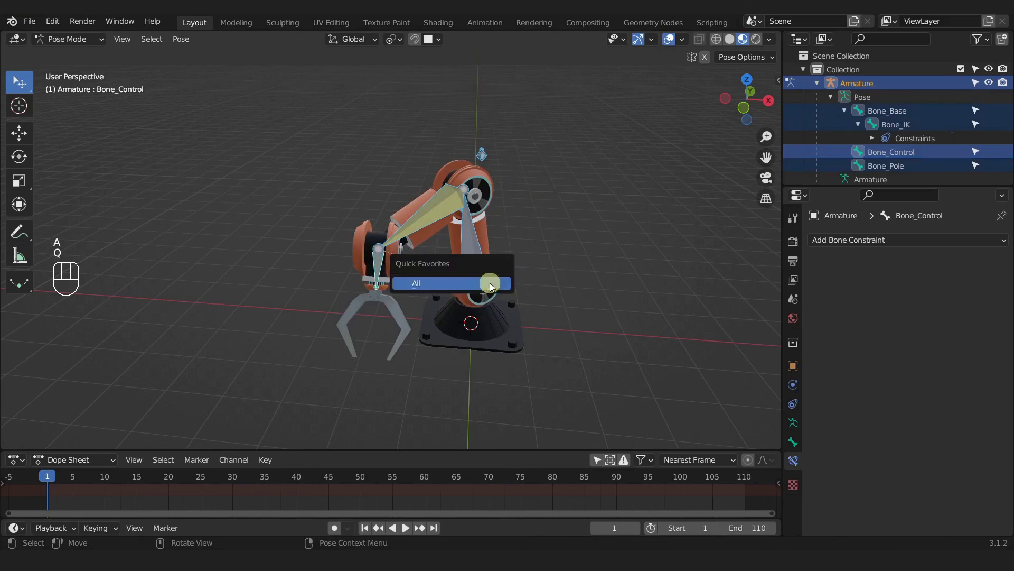
{"action": "left_click", "coordinate": [490, 283]}
{"action": "key", "text": "KP_3"}
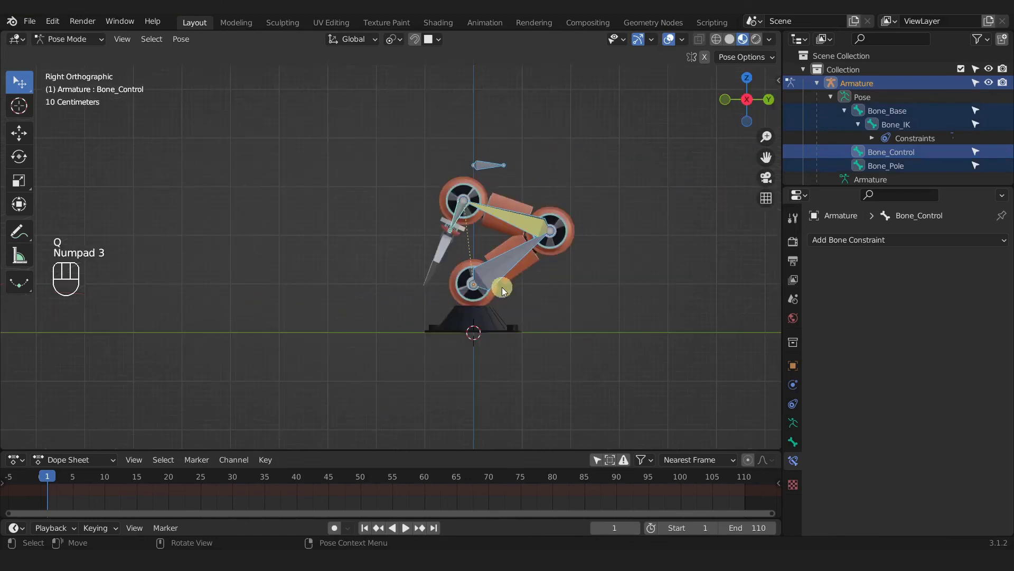
{"action": "middle_click_drag", "start_coordinate": [566, 305], "coordinate": [499, 309], "text": "shift"}
{"action": "scroll", "coordinate": [515, 319], "scroll_direction": "up", "scroll_amount": 3}
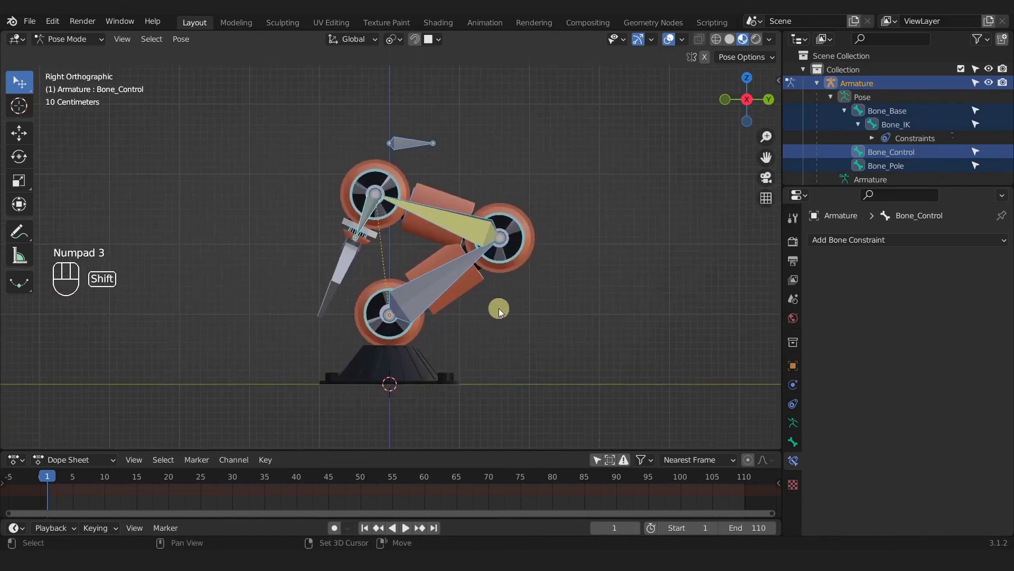